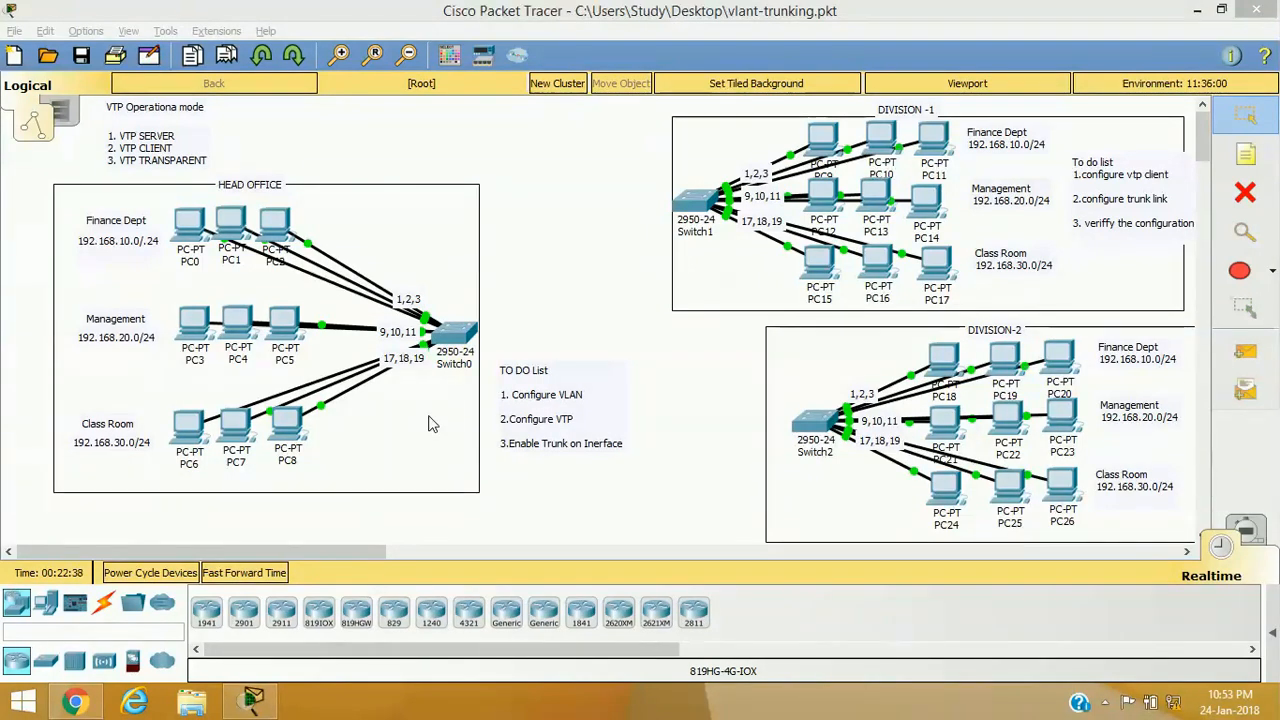
click(927, 133)
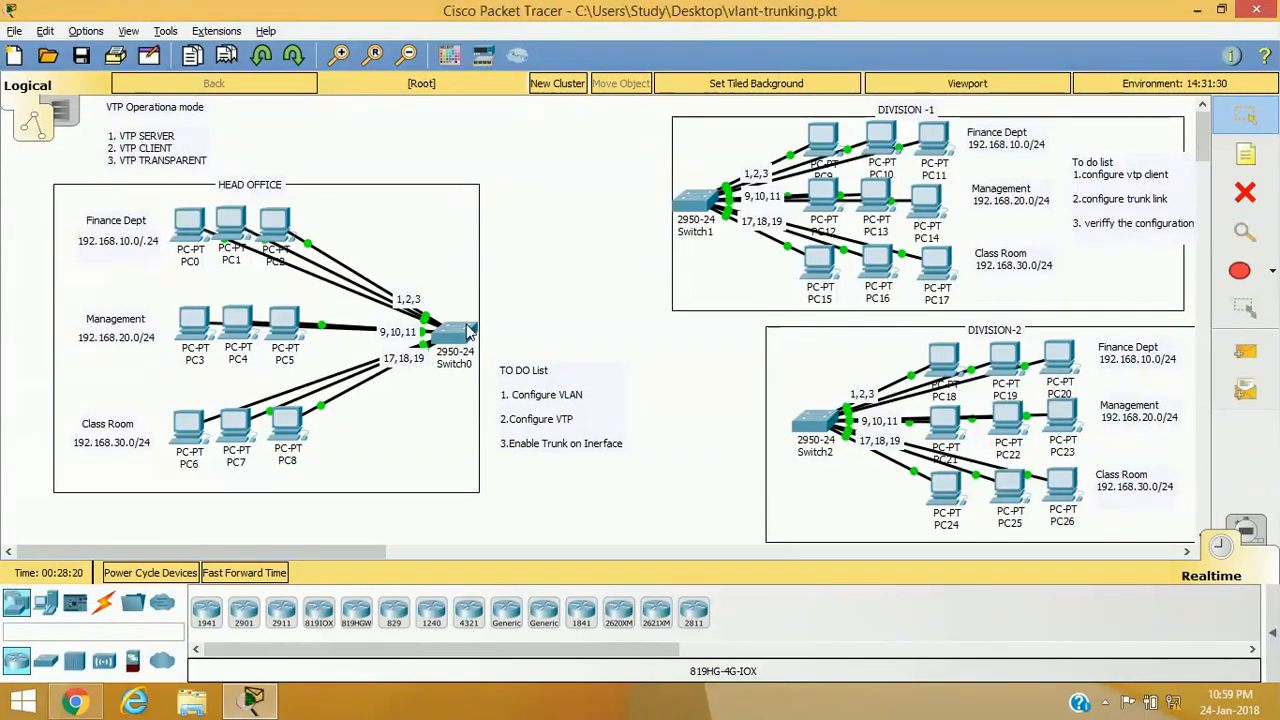
mouse_move(470, 337)
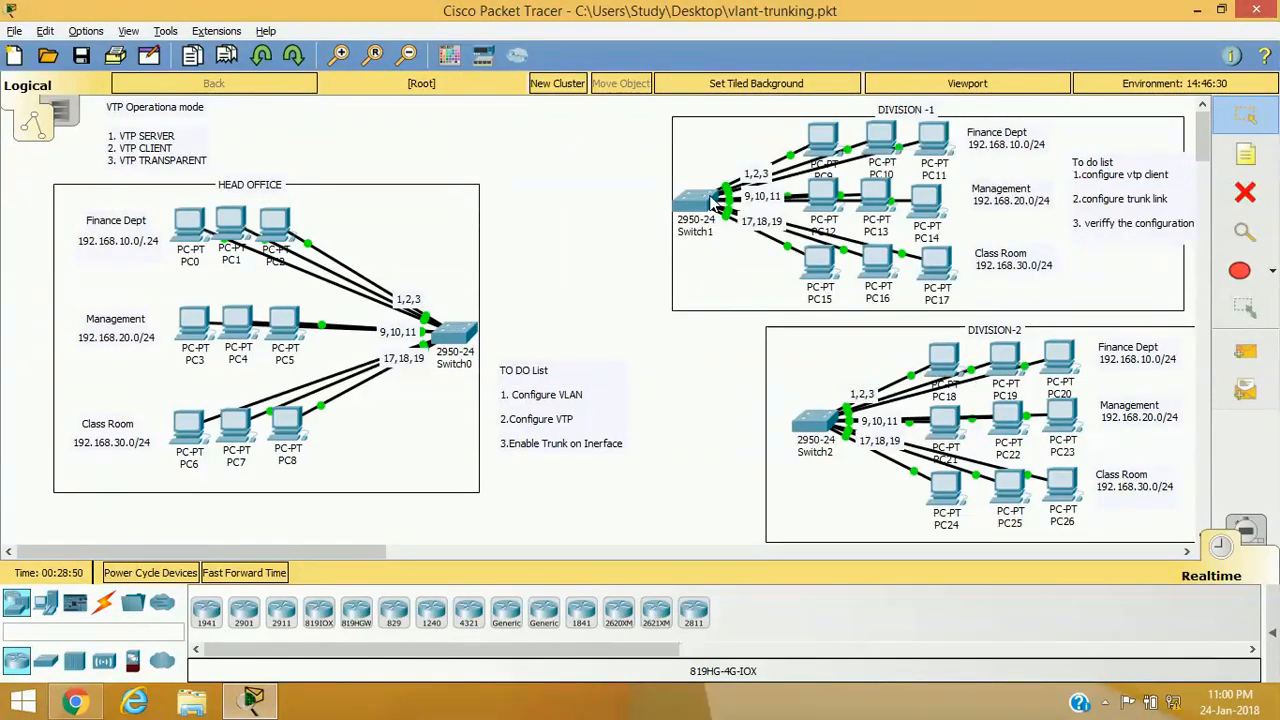
mouse_move(711, 210)
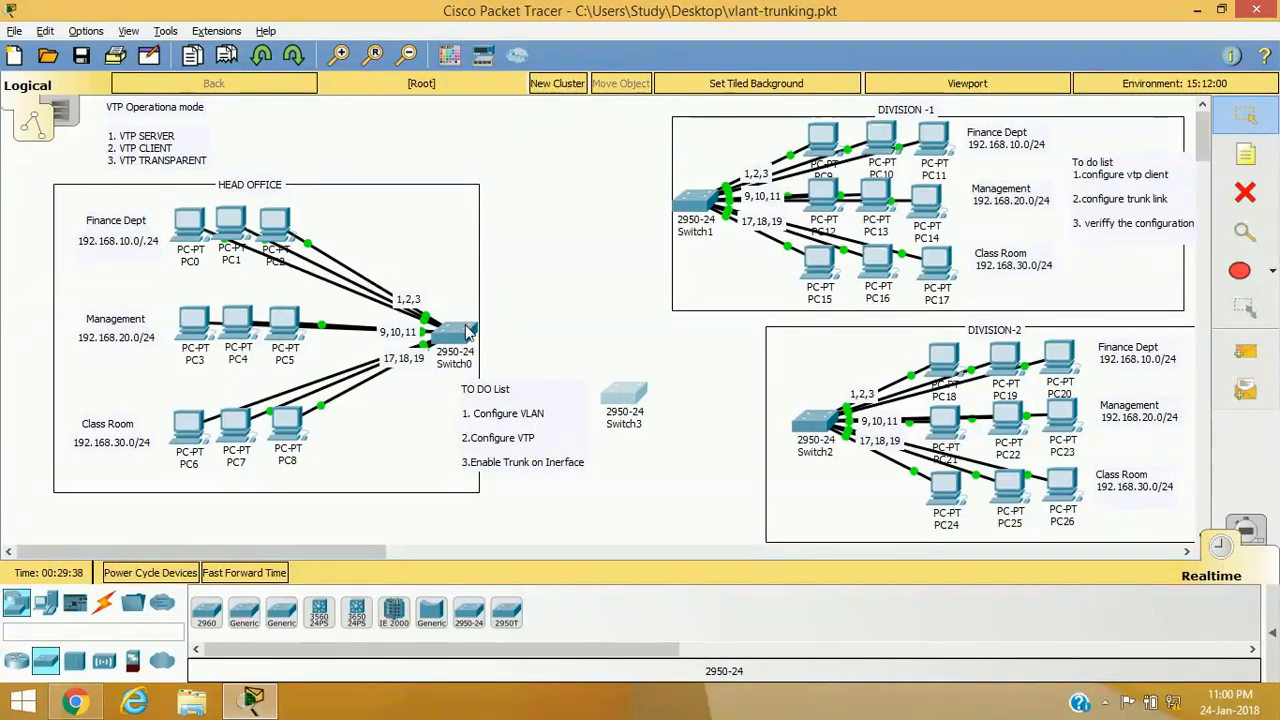
mouse_move(468, 335)
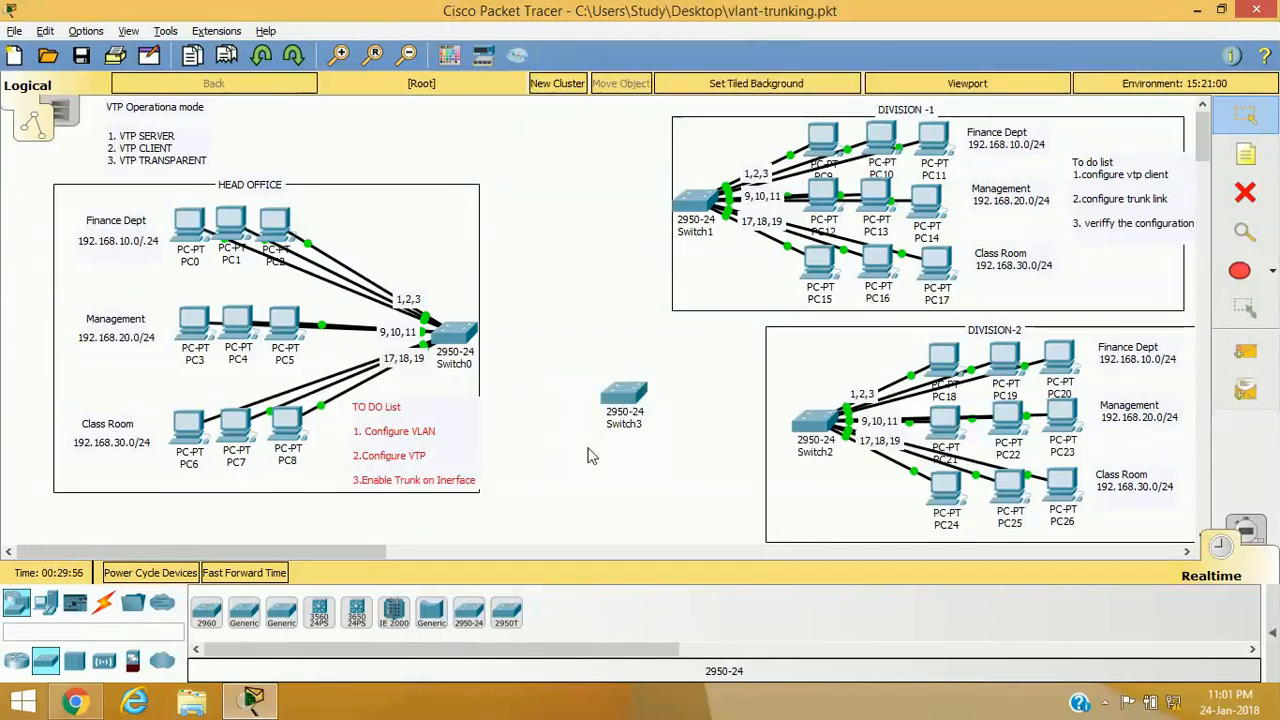
mouse_move(631, 432)
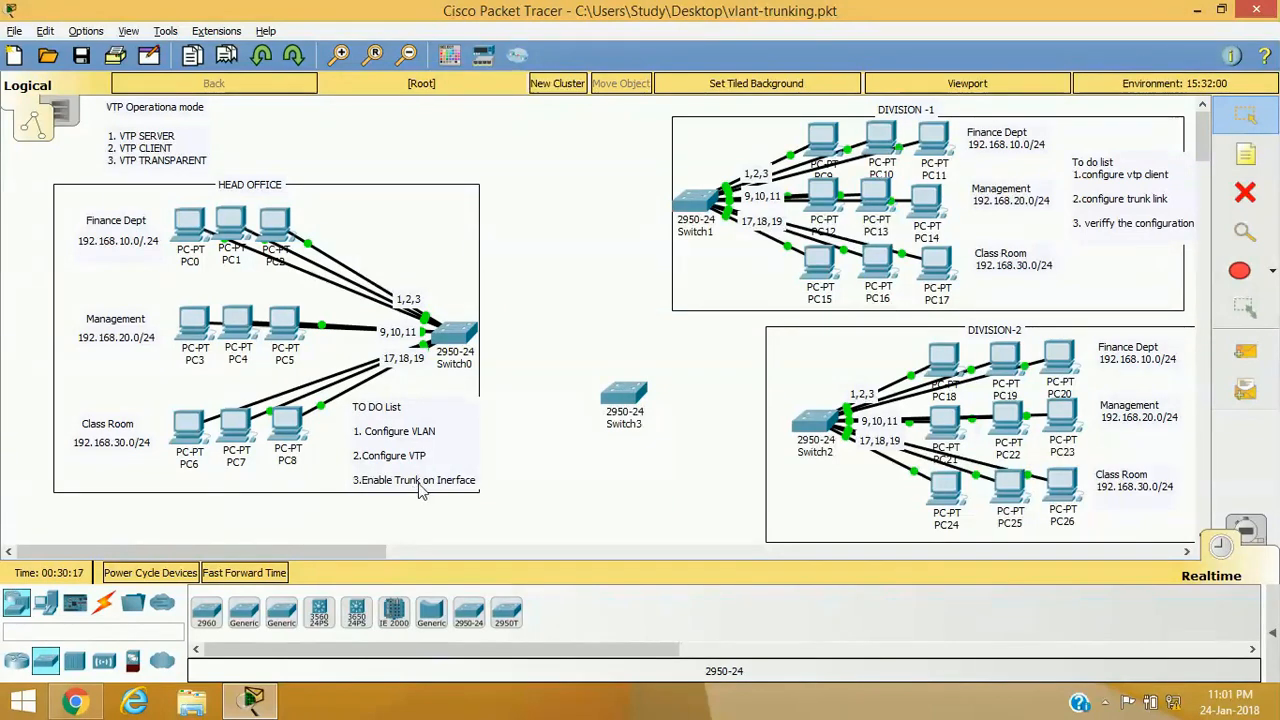
- Open the command line of the head office switch, Switch0, and start its console session
click(460, 336)
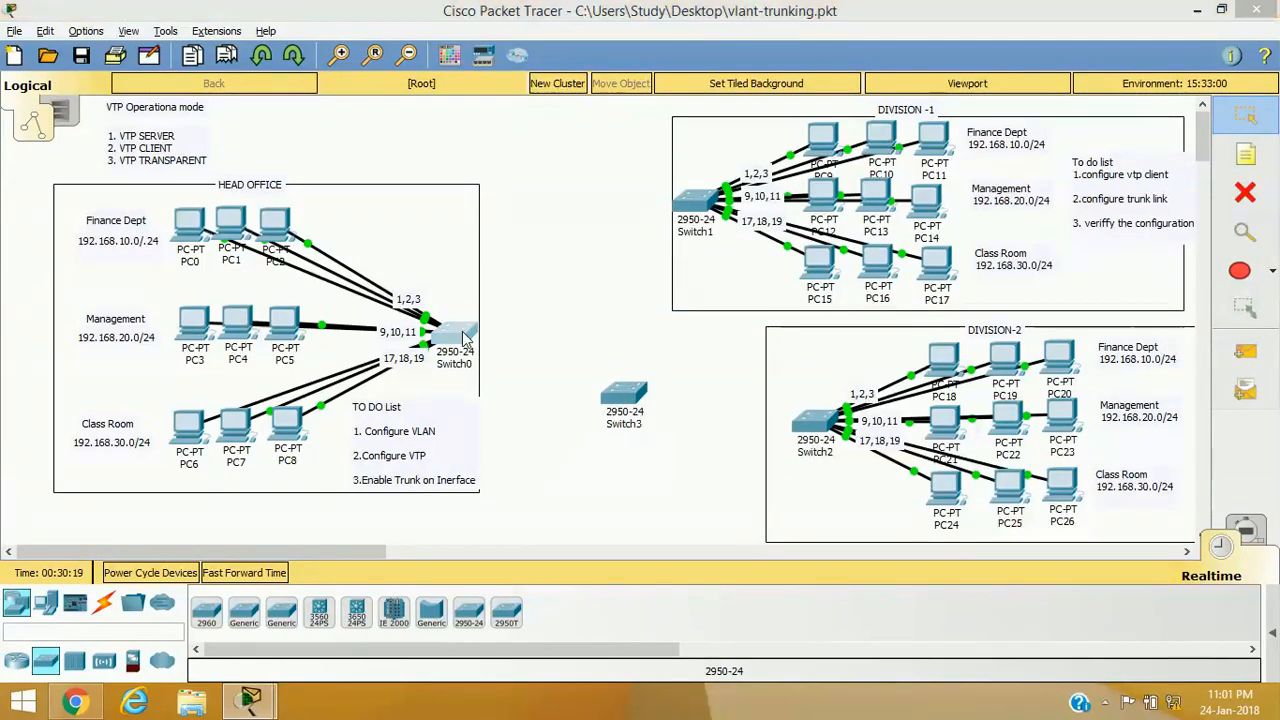
click(527, 123)
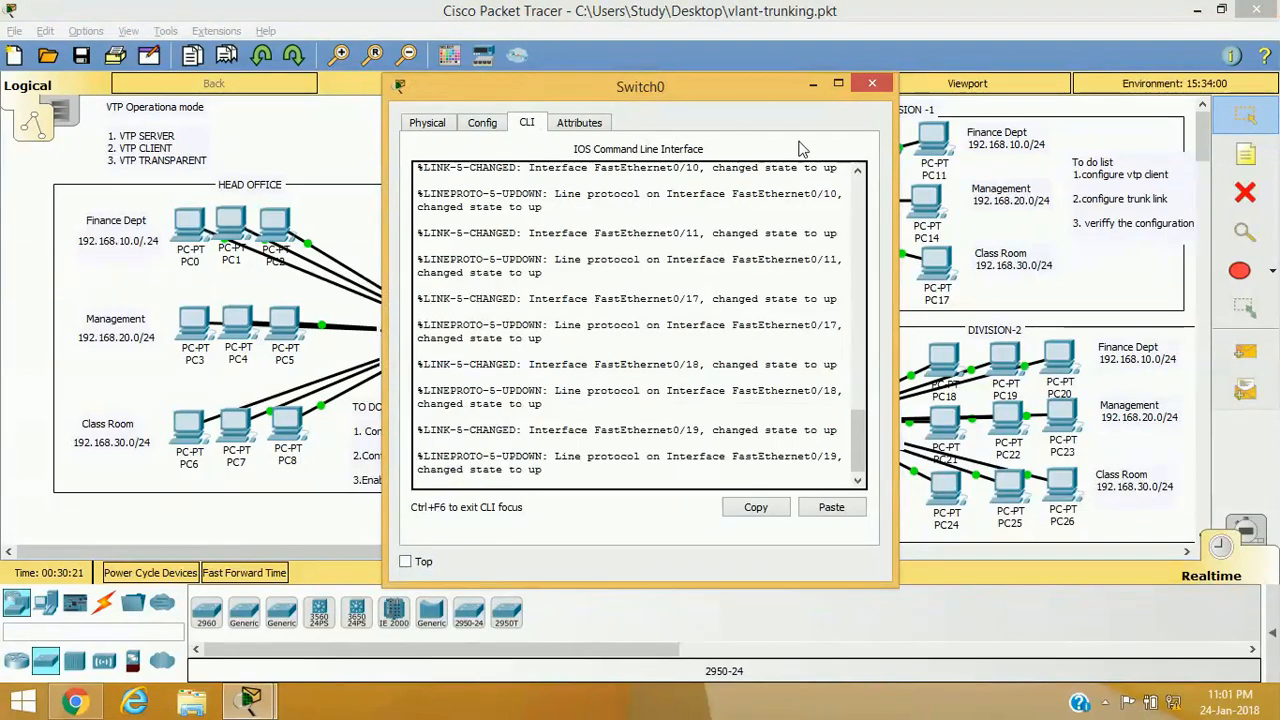
click(838, 86)
key(Return)
key(Return)
key(Return)
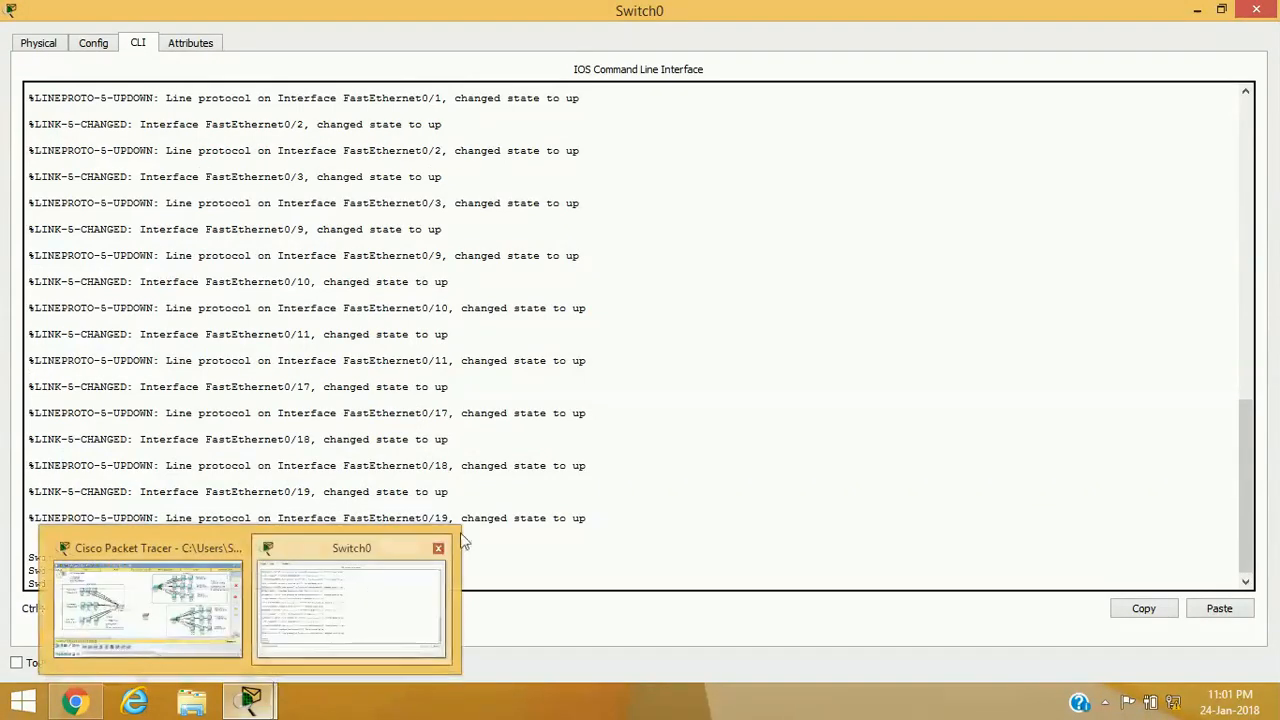
- Restore the Switch0 window, then move and enlarge it so the Head Office diagram stays visible beside it
click(1221, 9)
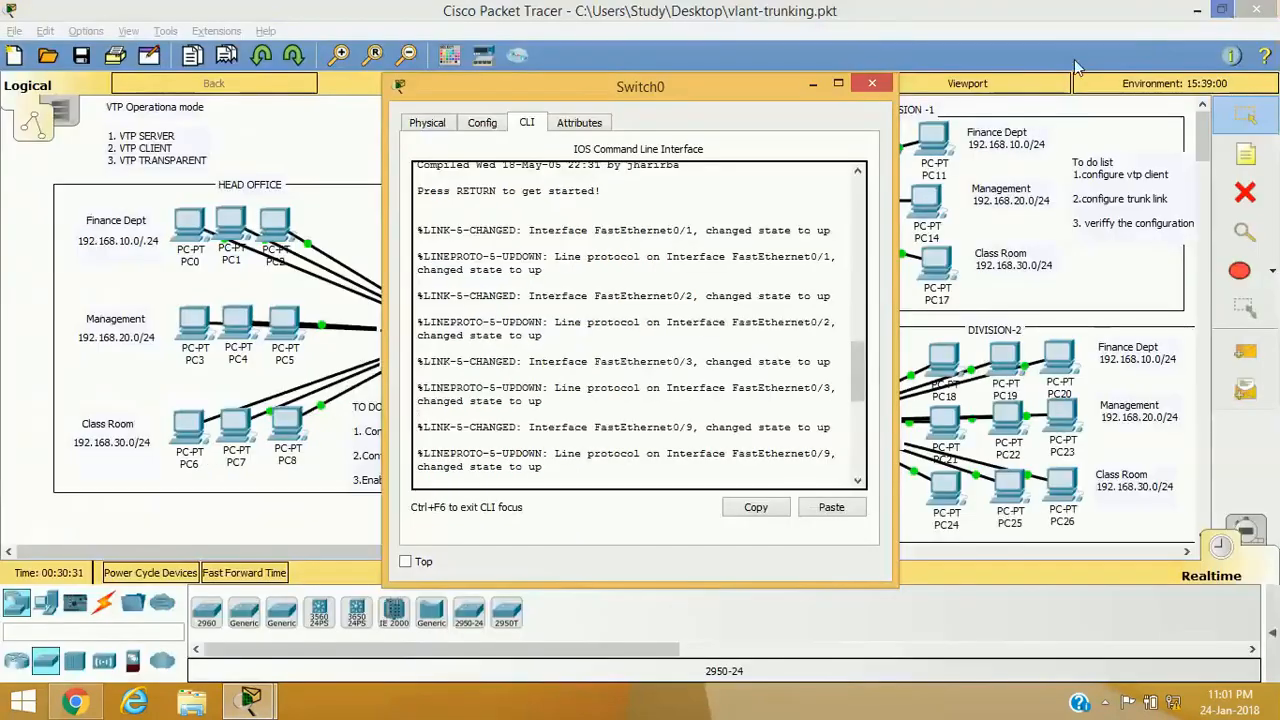
drag(630, 93, 737, 20)
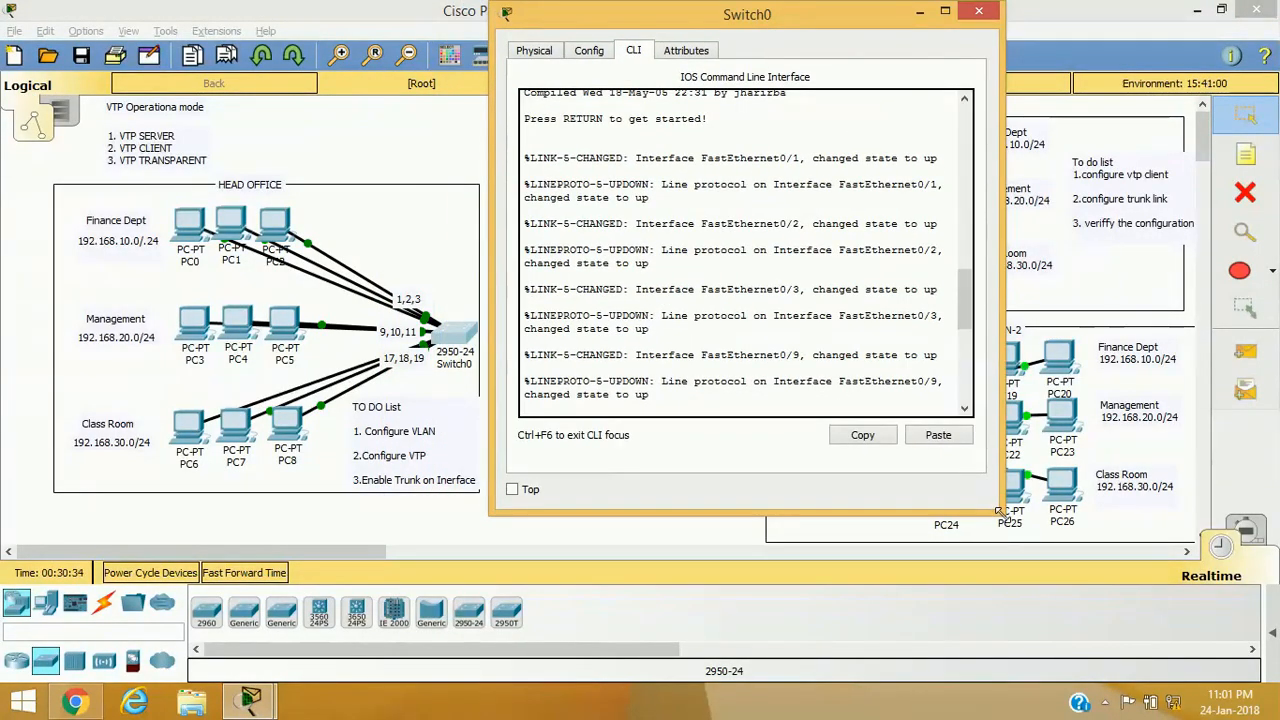
drag(1002, 514, 1228, 563)
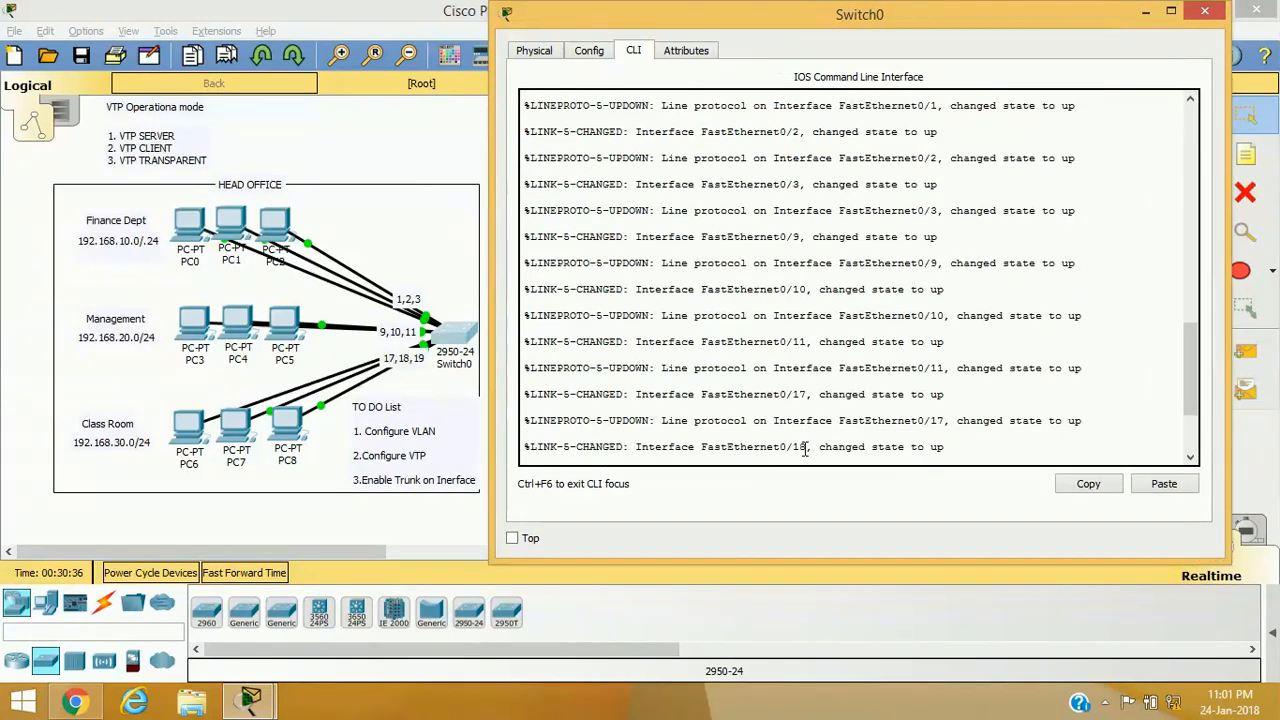
- Enter privileged mode on Switch0 with the enable command
key(Return)
key(Return)
key(Return)
key(Return)
key(Return)
key(Return)
key(Return)
text(en)
key(Tab)
key(Return)
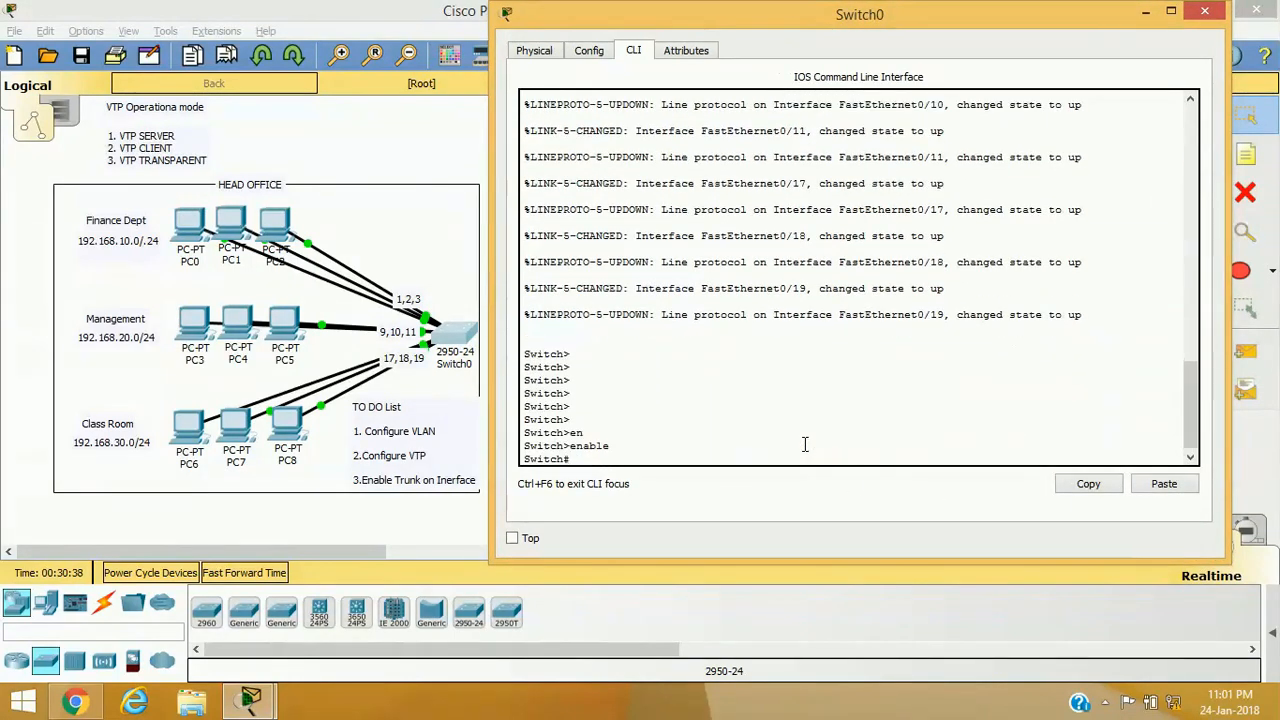
- Enter global configuration mode on Switch0 with configure t
key(BackSpace)
key(BackSpace)
key(BackSpace)
key(BackSpace)
key(BackSpace)
key(BackSpace)
text(conft)
key(BackSpace)
key(Tab)
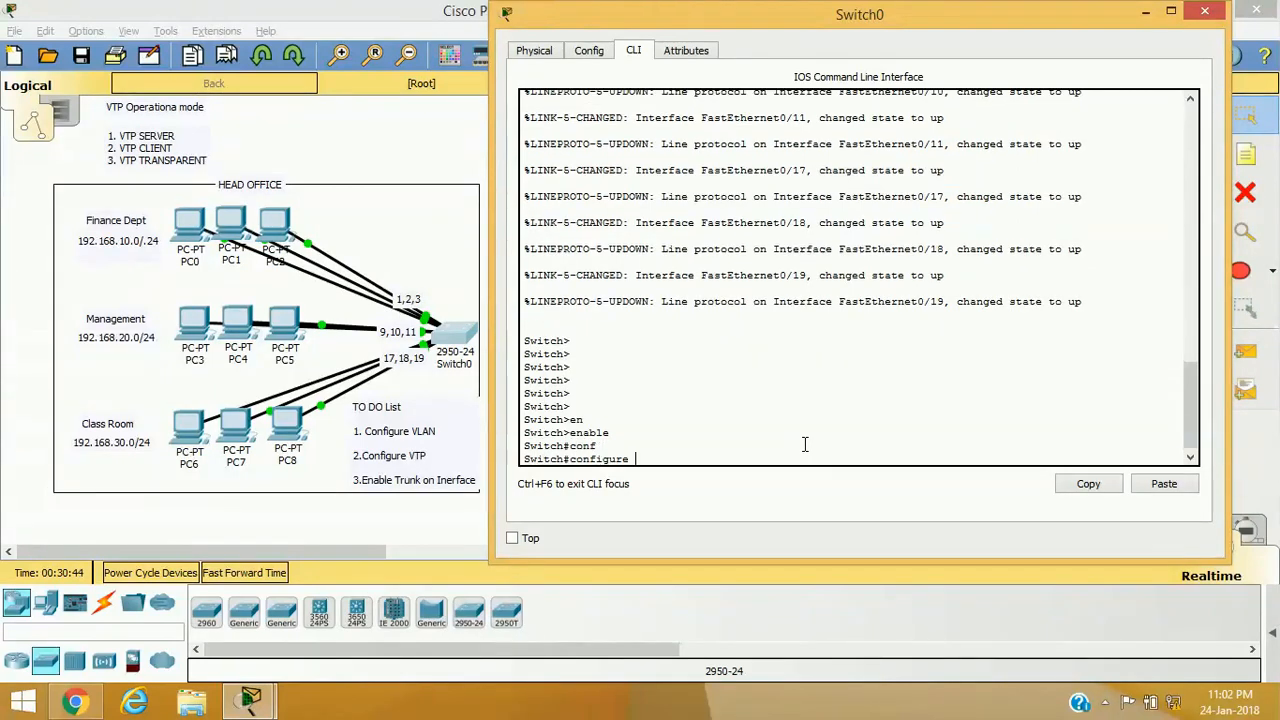
text(t)
key(Return)
- Set the hostname of Switch0 to Server and exit configuration mode
text(ho)
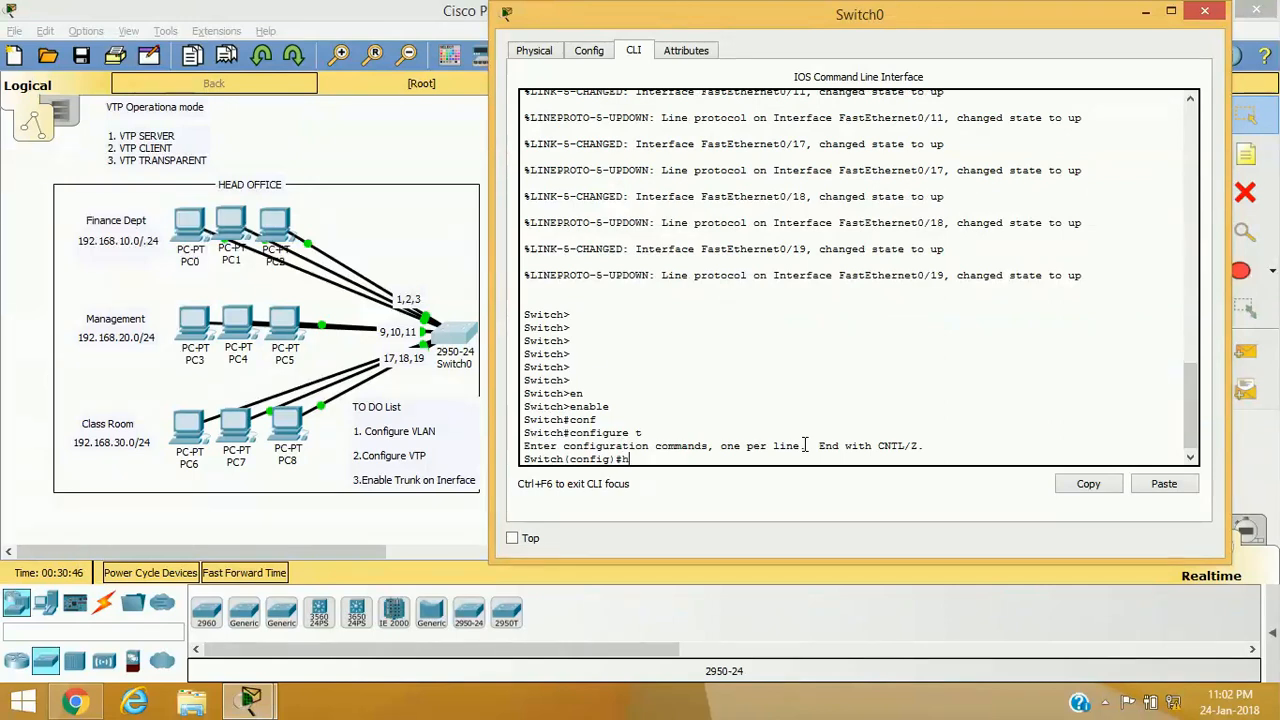
key(Tab)
text(Ser)
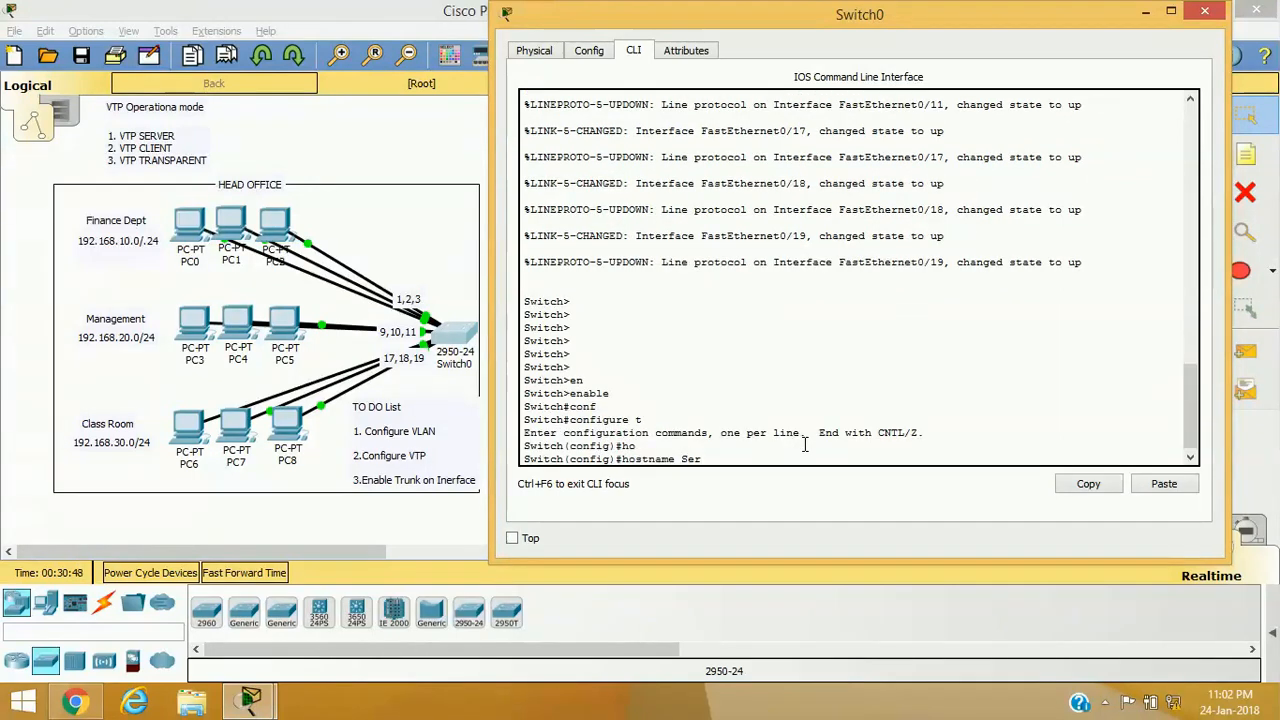
text(ver)
key(Return)
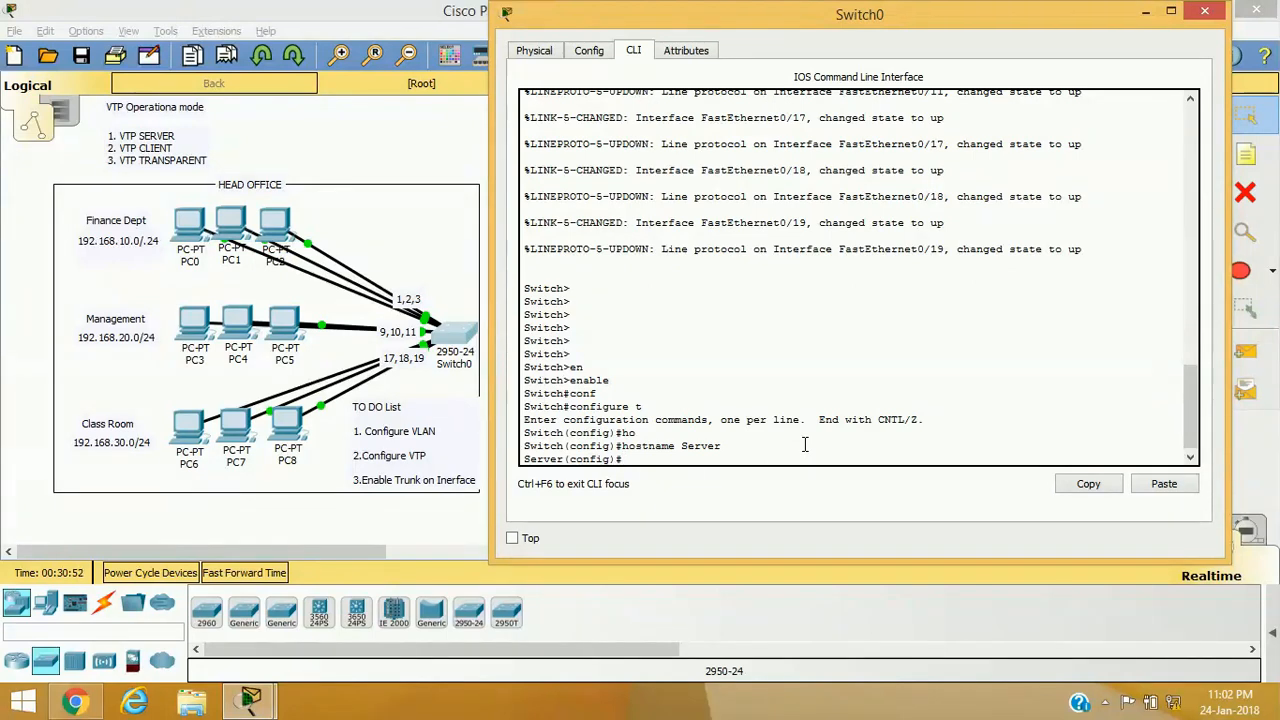
text(exit)
key(Return)
key(Return)
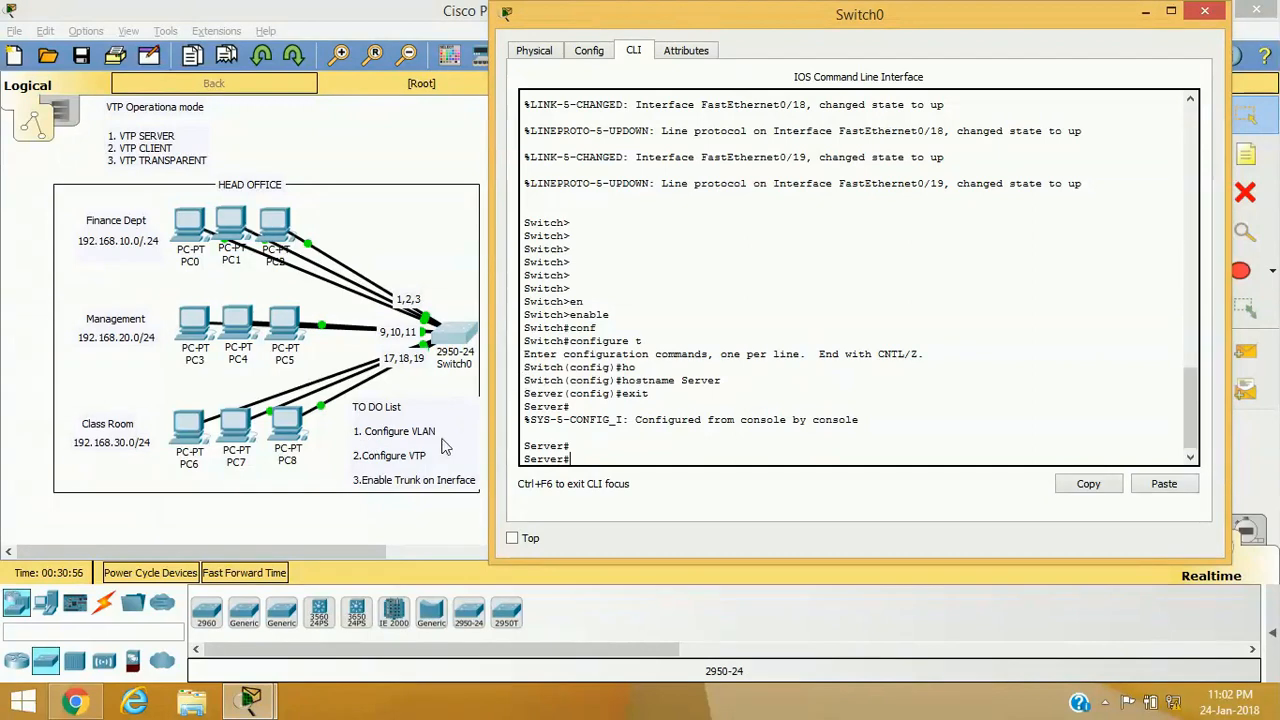
- Display the switch's current VLANs with show vlan brief
text(sh)
key(Tab)
text(vl)
key(Tab)
text(br)
key(Tab)
key(Return)
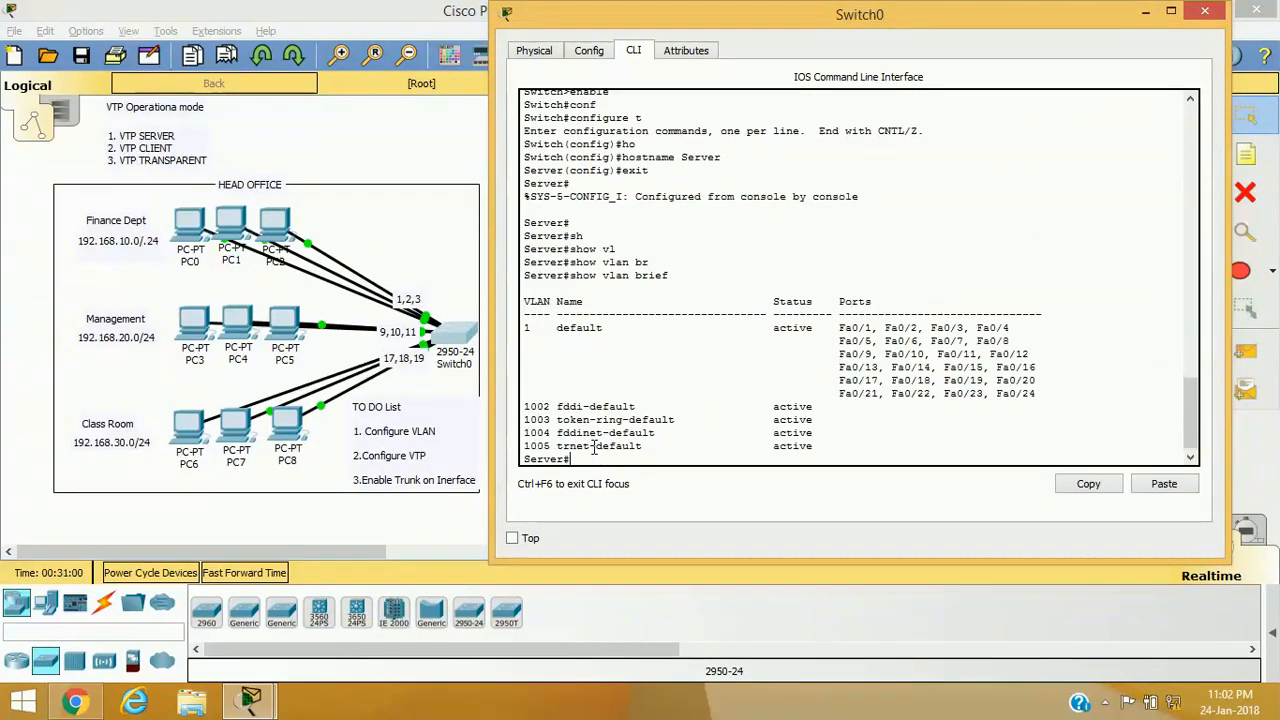
- Widen the switch window and examine the ports in the default VLAN and the entries 1002 to 1005
drag(1220, 557, 1263, 572)
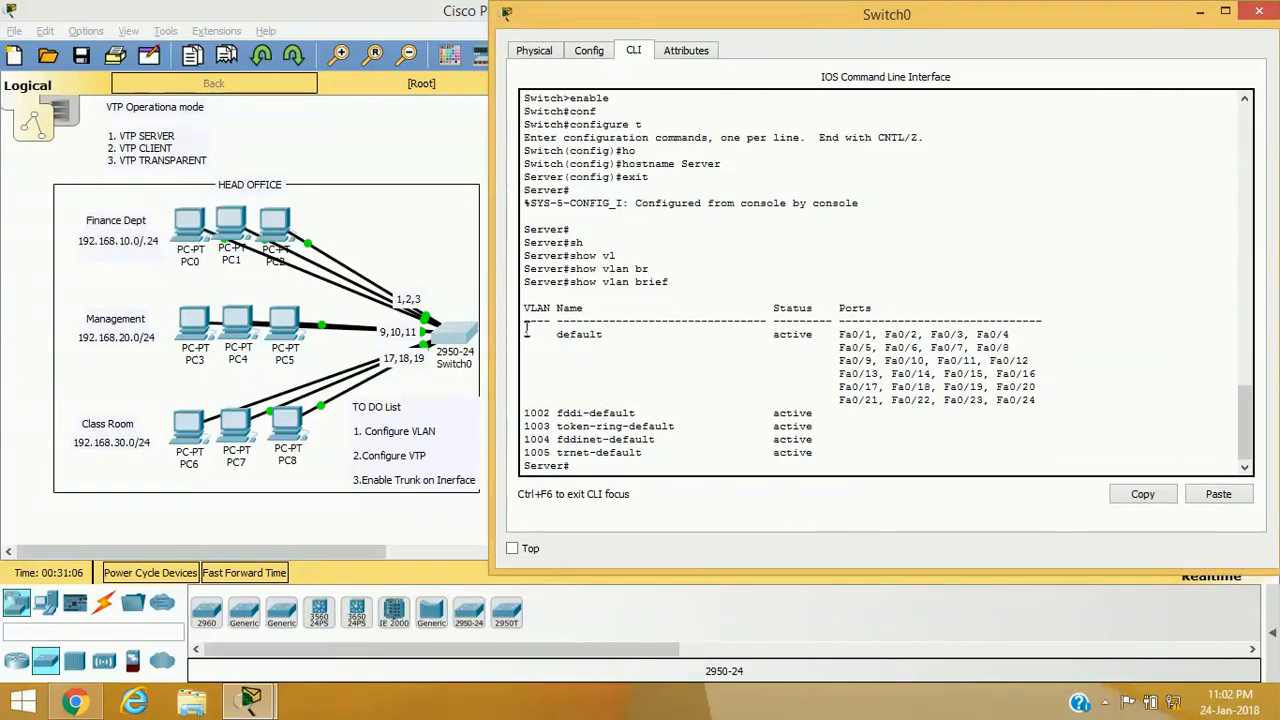
drag(1058, 400, 838, 334)
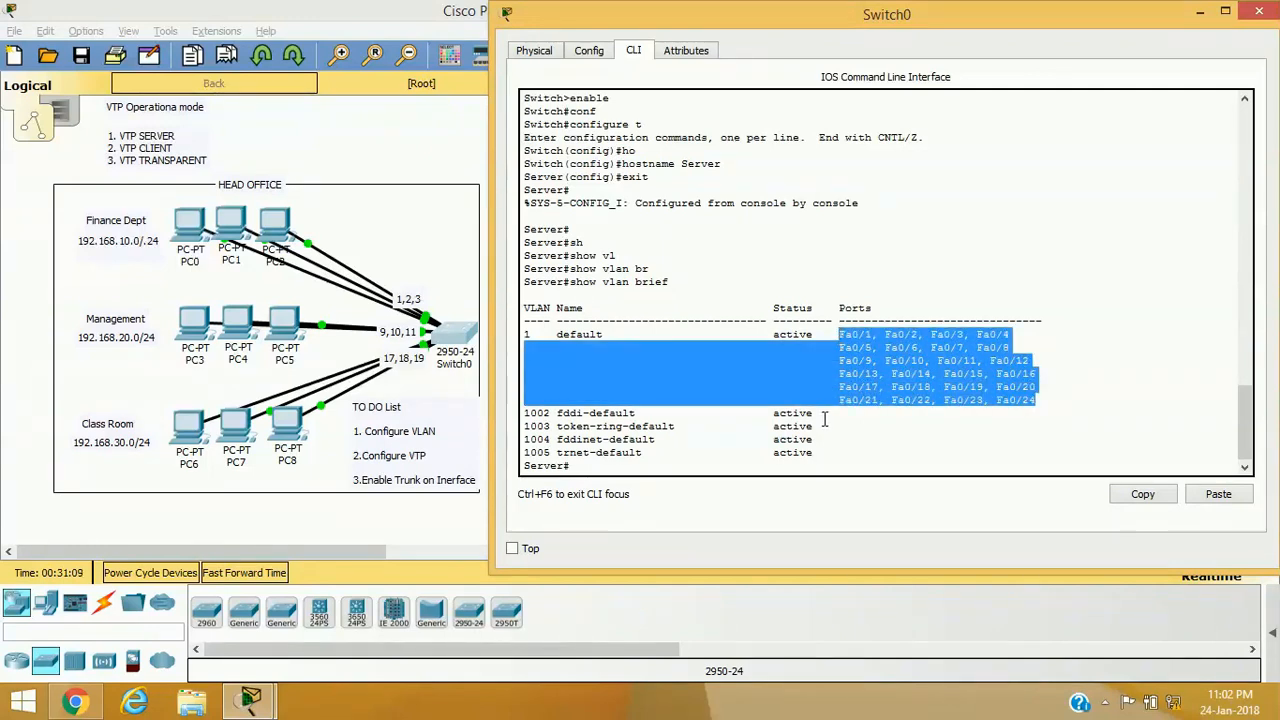
drag(818, 447, 512, 406)
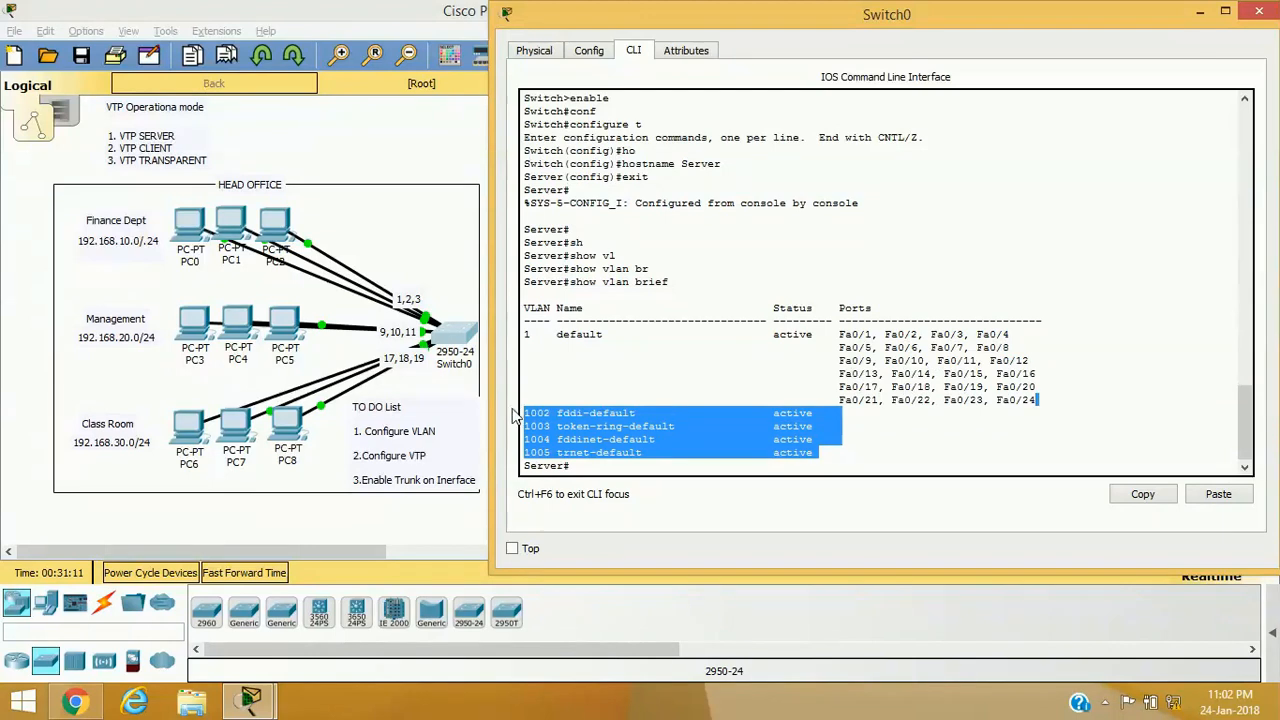
click(607, 470)
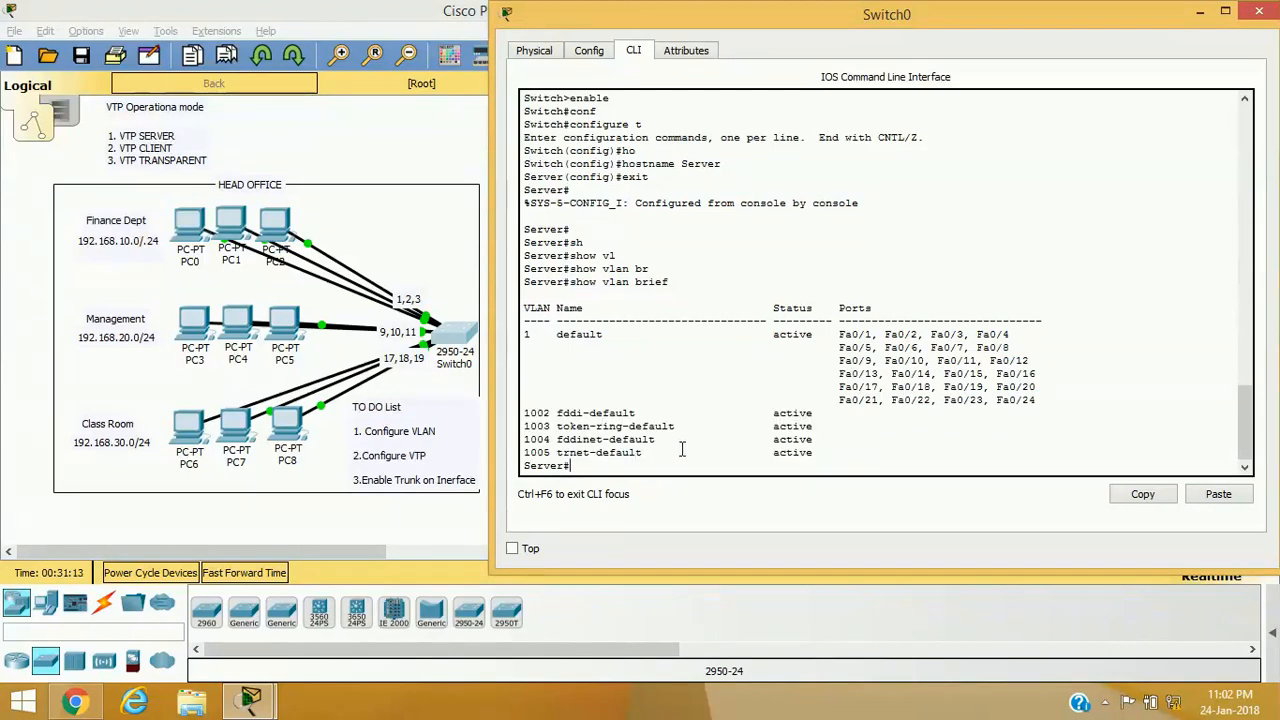
- Enter global configuration mode and create VLAN 2 with the name finance
text(conf)
key(Tab)
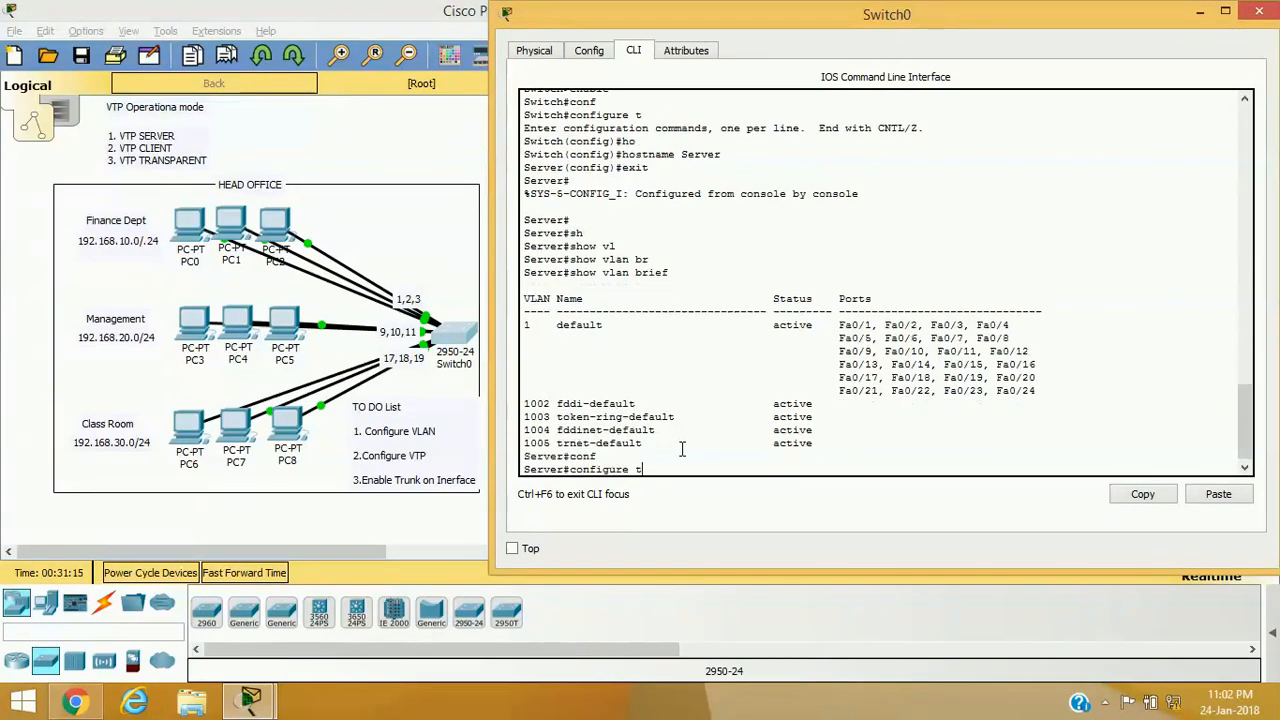
text(t)
key(Return)
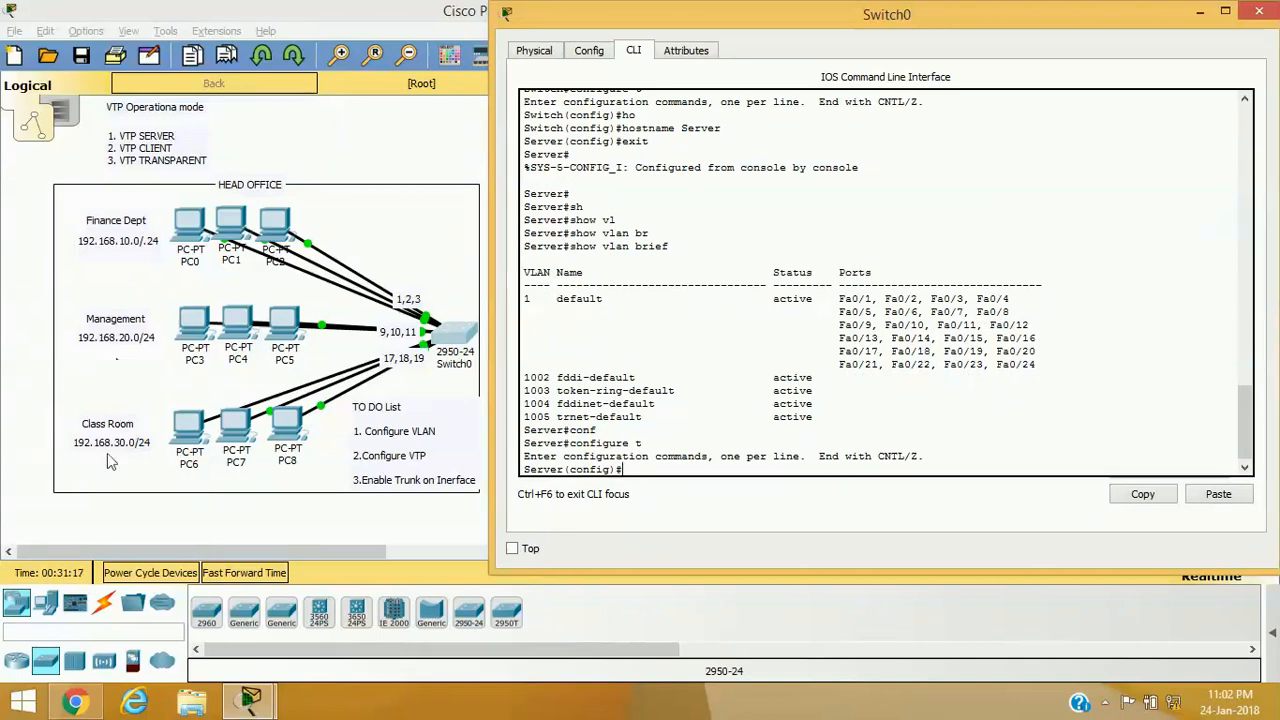
text(vl)
key(Tab)
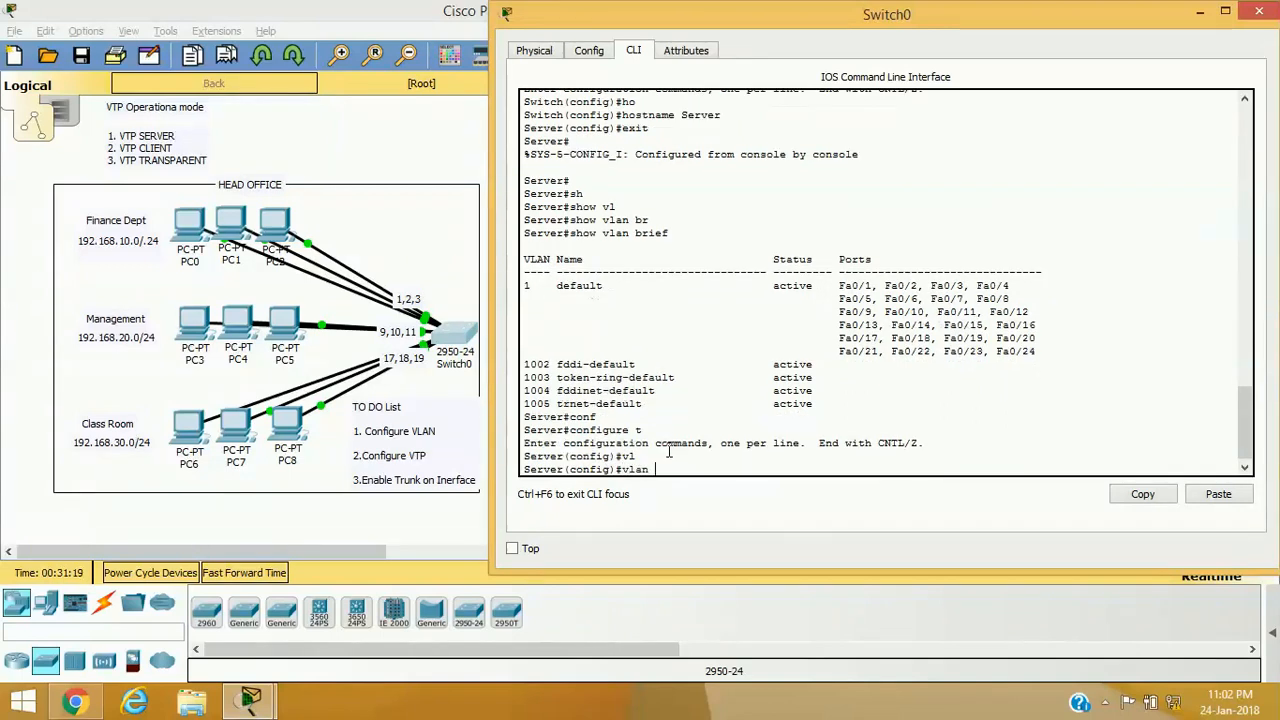
text(2)
key(Return)
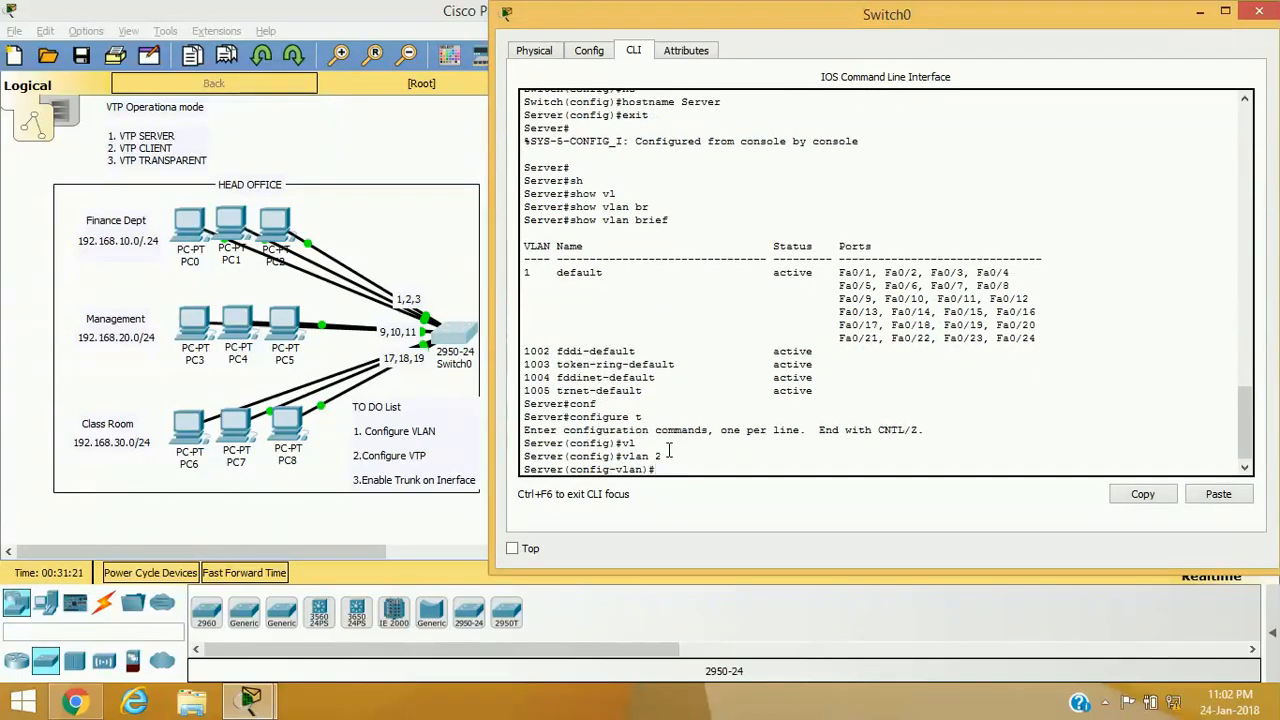
text(na)
key(Tab)
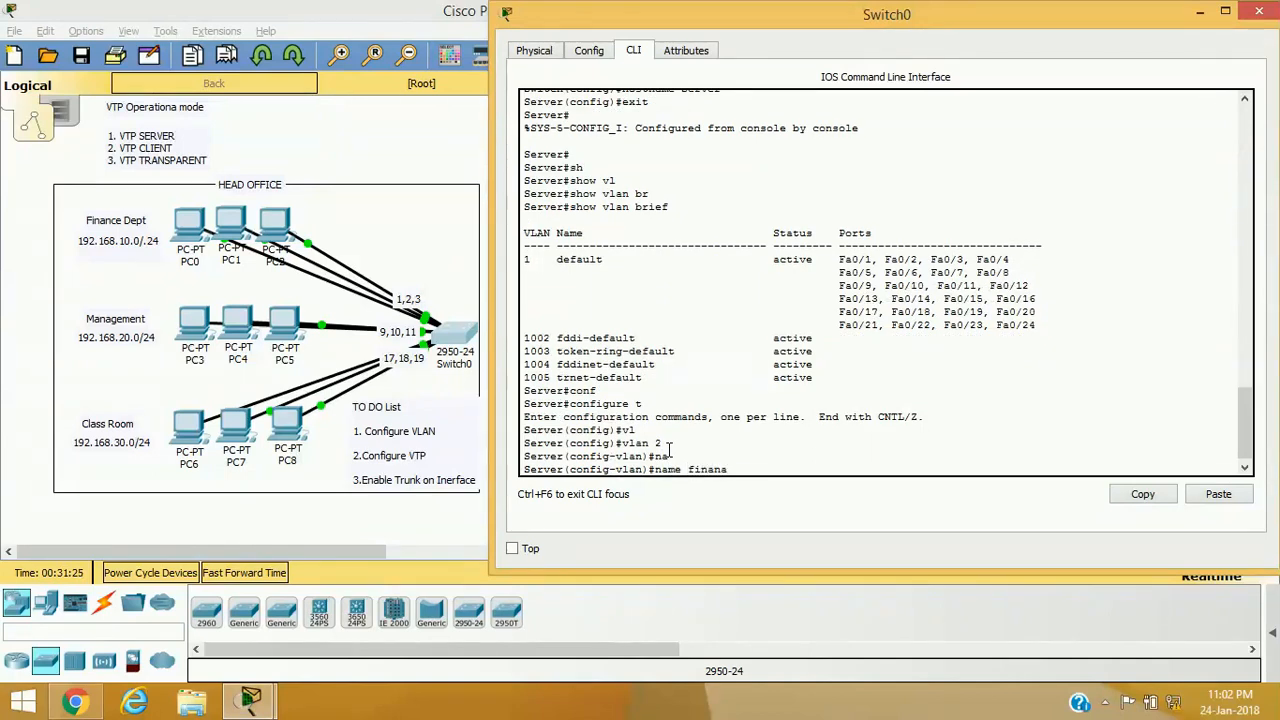
key(Return)
- Create VLAN 3 and name it mgmt
text(vlan 2)
key(BackSpace)
text(3)
key(Return)
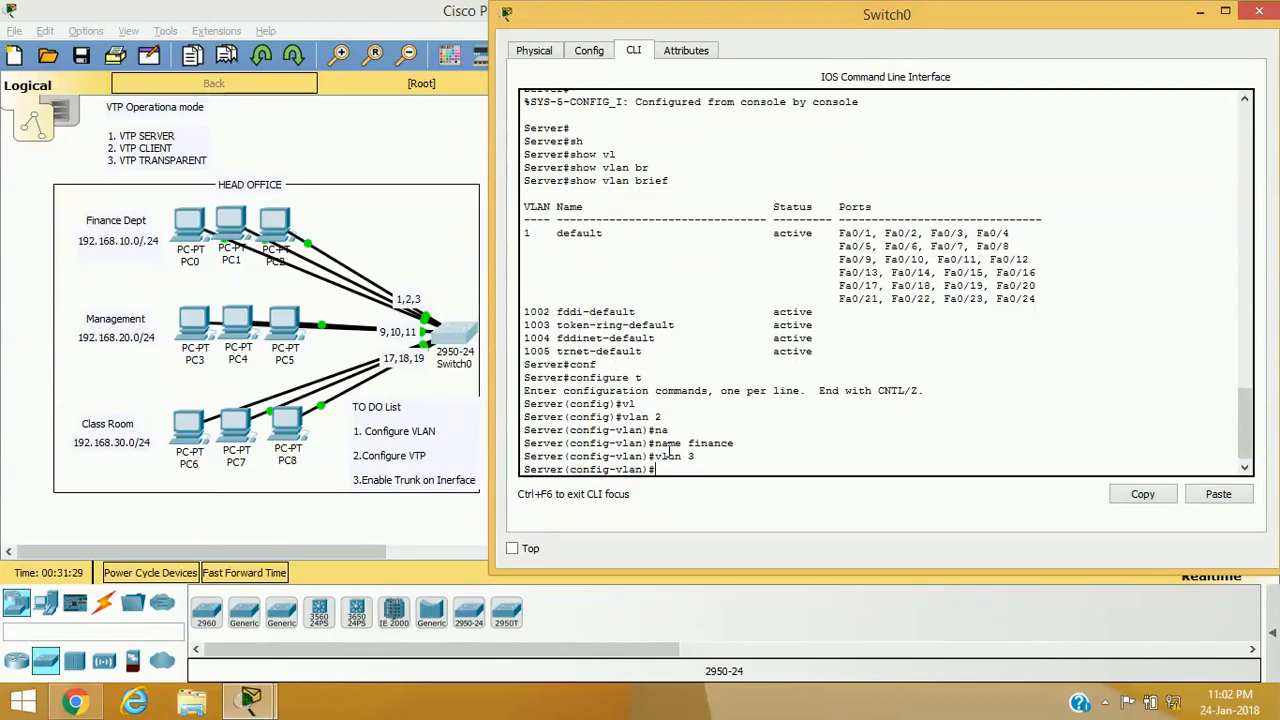
text(name finan)
key(BackSpace)
key(BackSpace)
key(BackSpace)
text(mgmt)
key(Return)
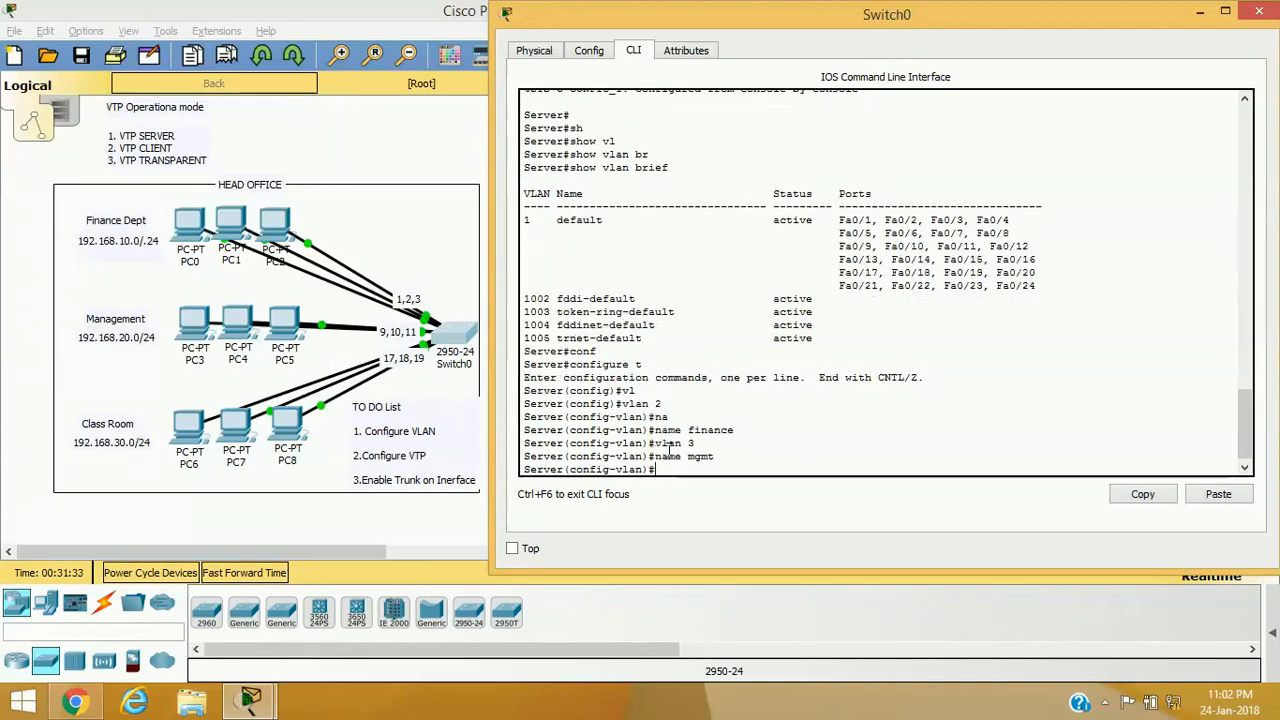
- Create VLAN 4 with the name Class-room and exit VLAN configuration
key(Up)
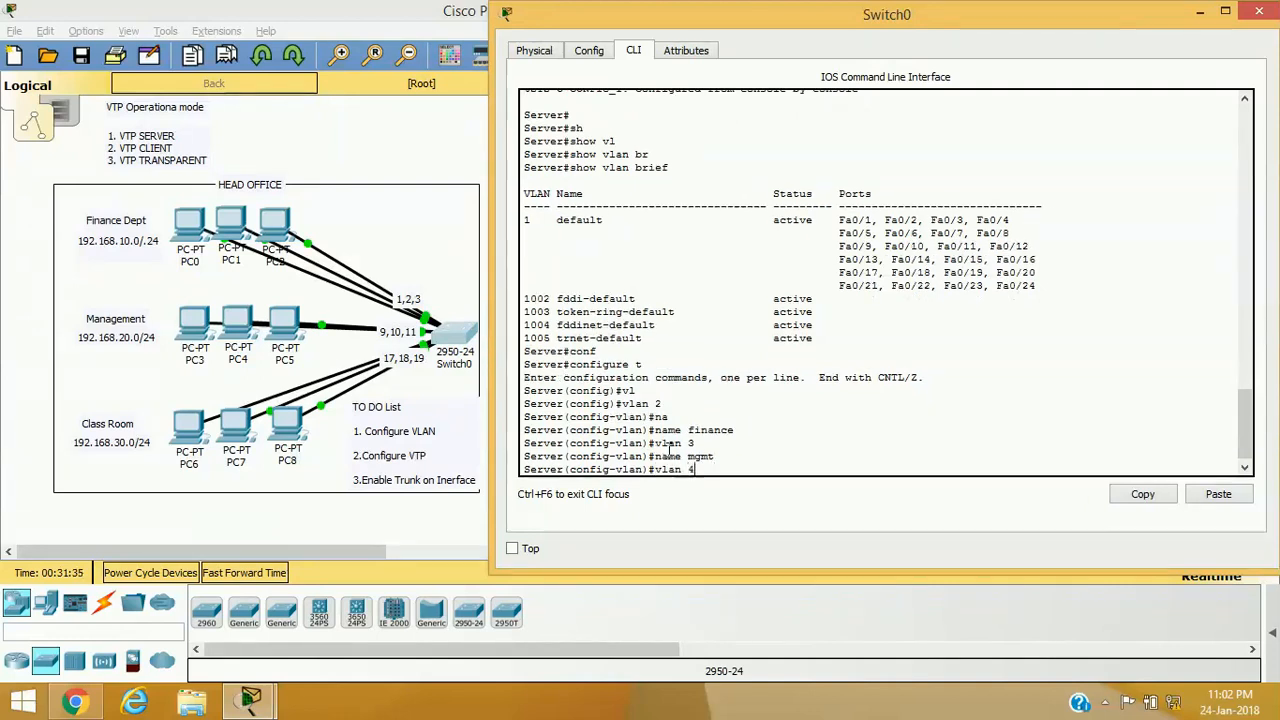
text(4)
key(Return)
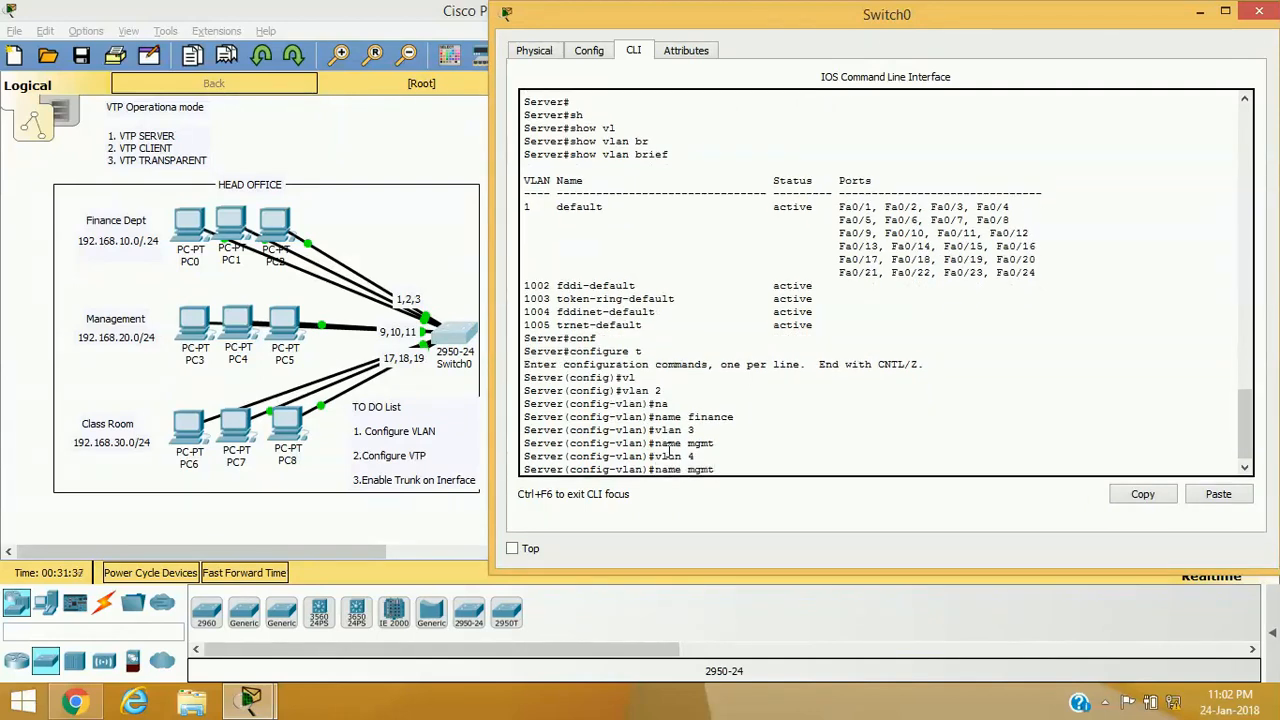
text(name Class-room)
key(Return)
text(exit)
key(Return)
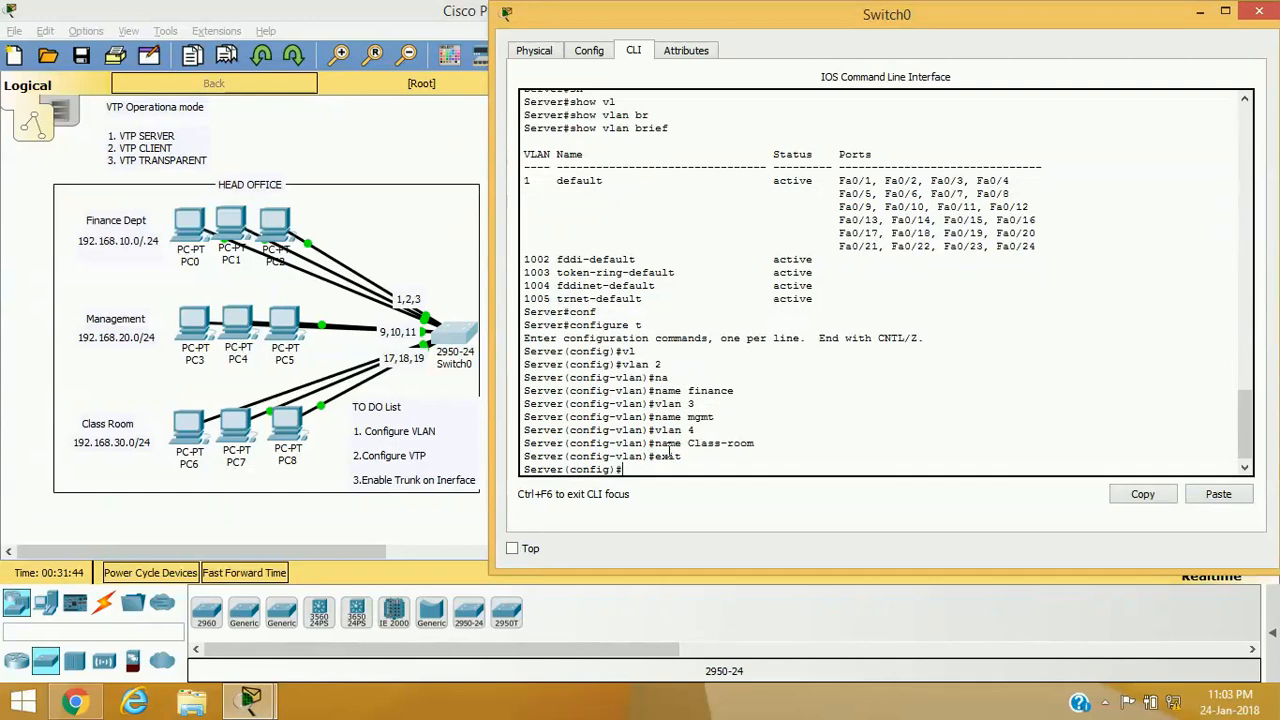
- Exit configuration mode and run show vlan brief to check the entries for VLANs 2, 3 and 4
text(exit)
key(Return)
key(Return)
text(sh)
key(Tab)
text(vl)
key(Tab)
text(br)
key(Tab)
key(Return)
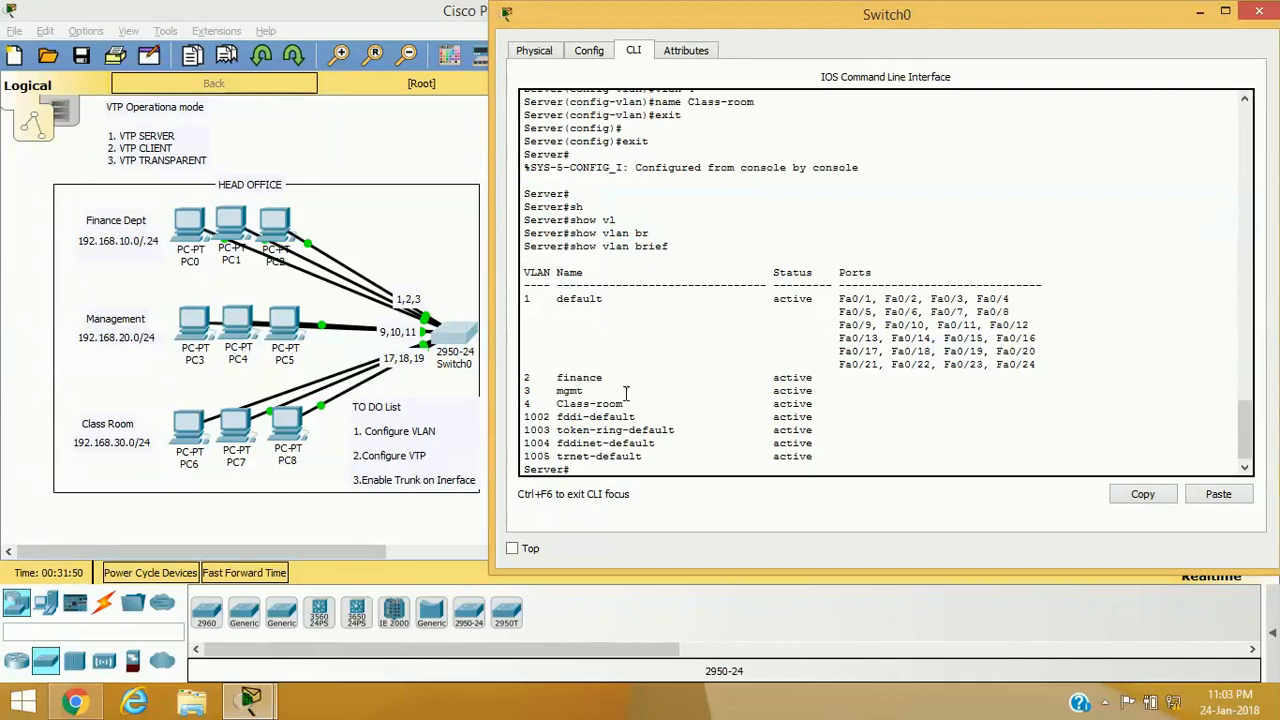
drag(643, 403, 538, 375)
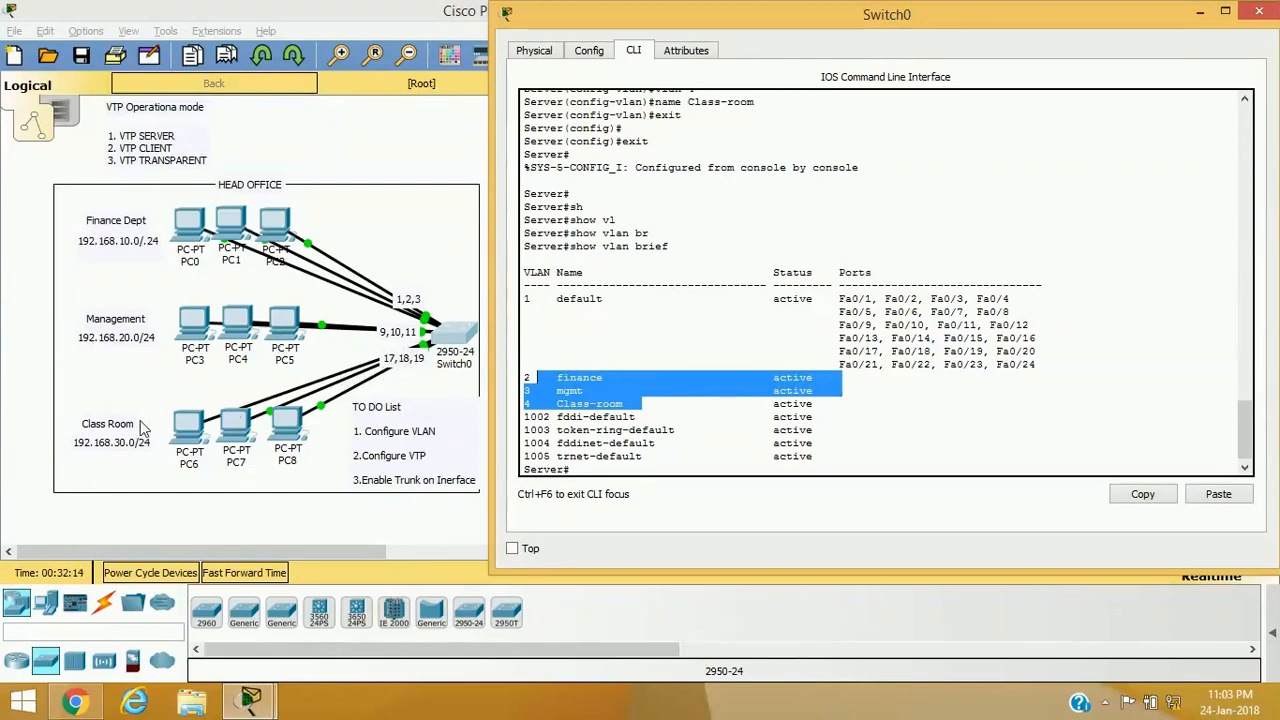
click(683, 448)
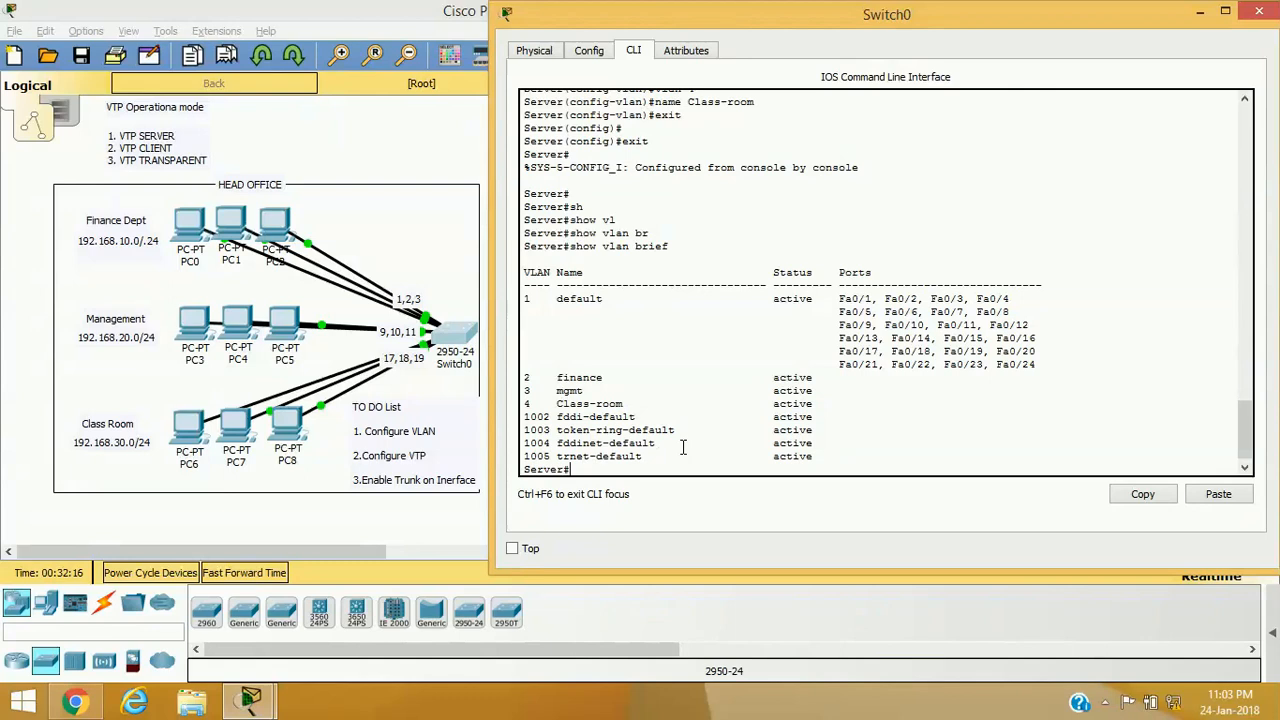
- Enter global configuration mode and select the interface range fastEthernet 0/1-8
text(conf)
key(Tab)
text(t)
key(Return)
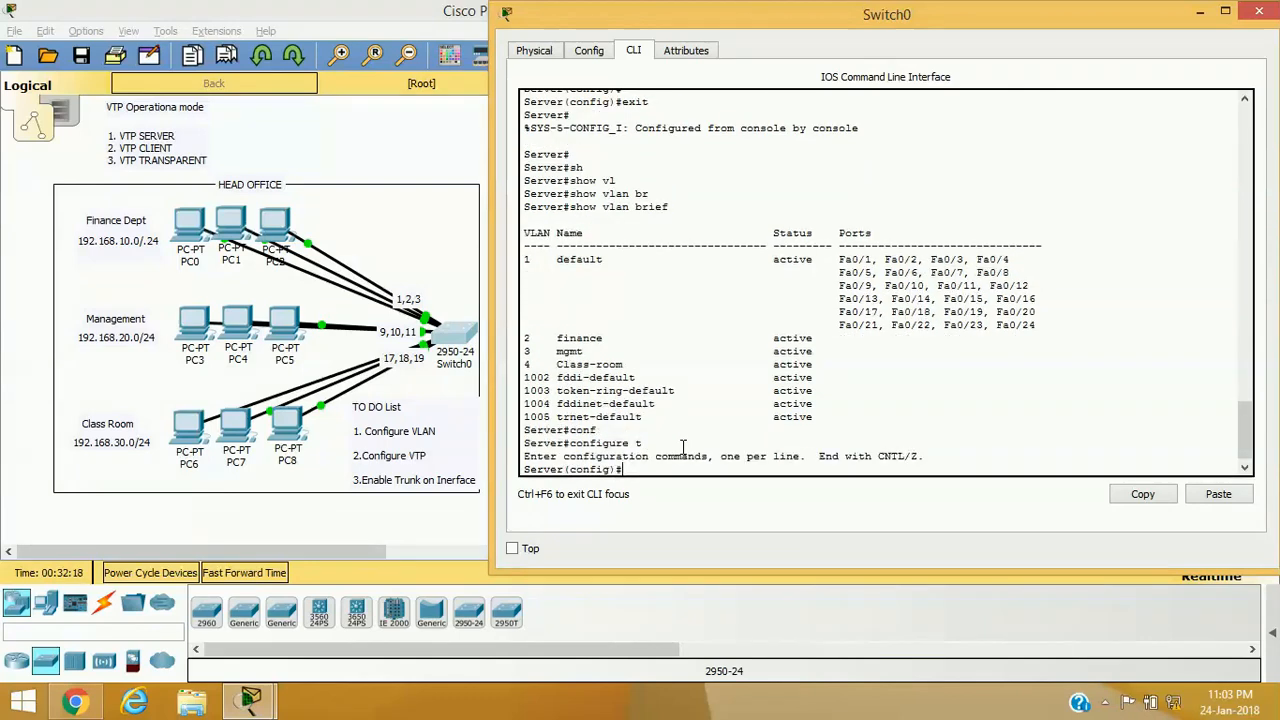
text(interface)
key(Tab)
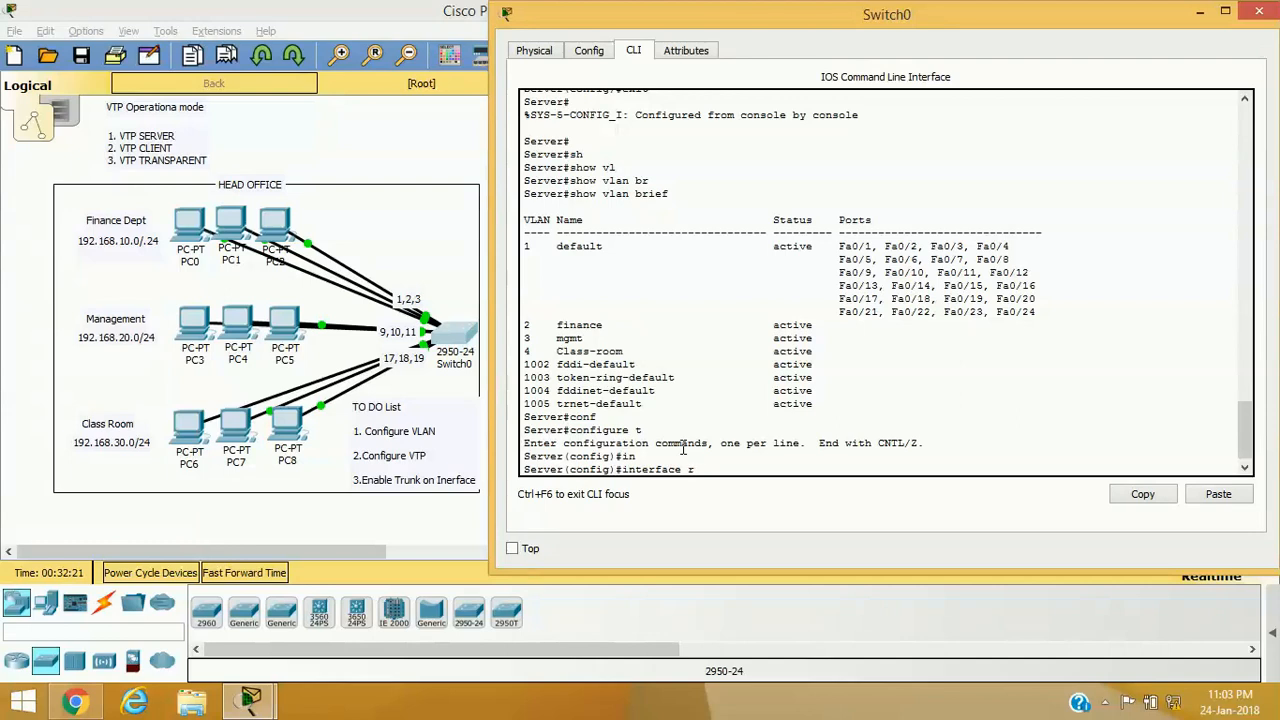
text(r)
key(Tab)
text(f)
key(Tab)
text(0/1-8)
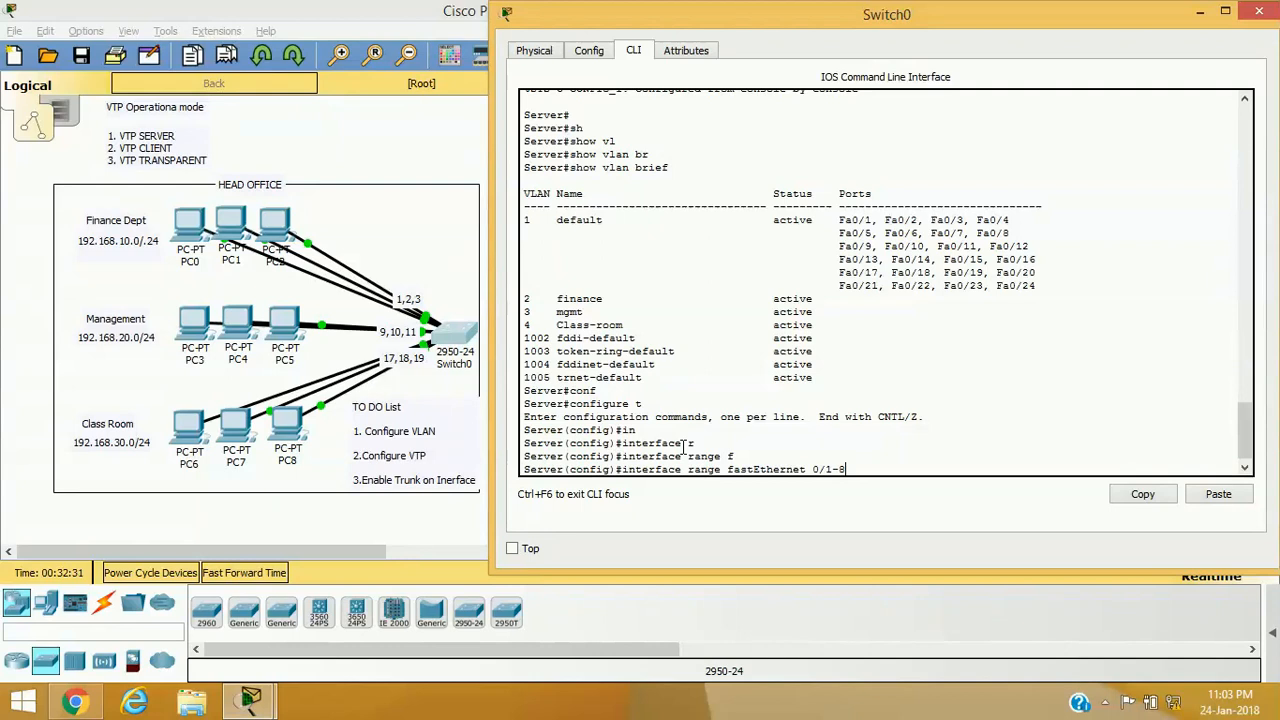
key(Return)
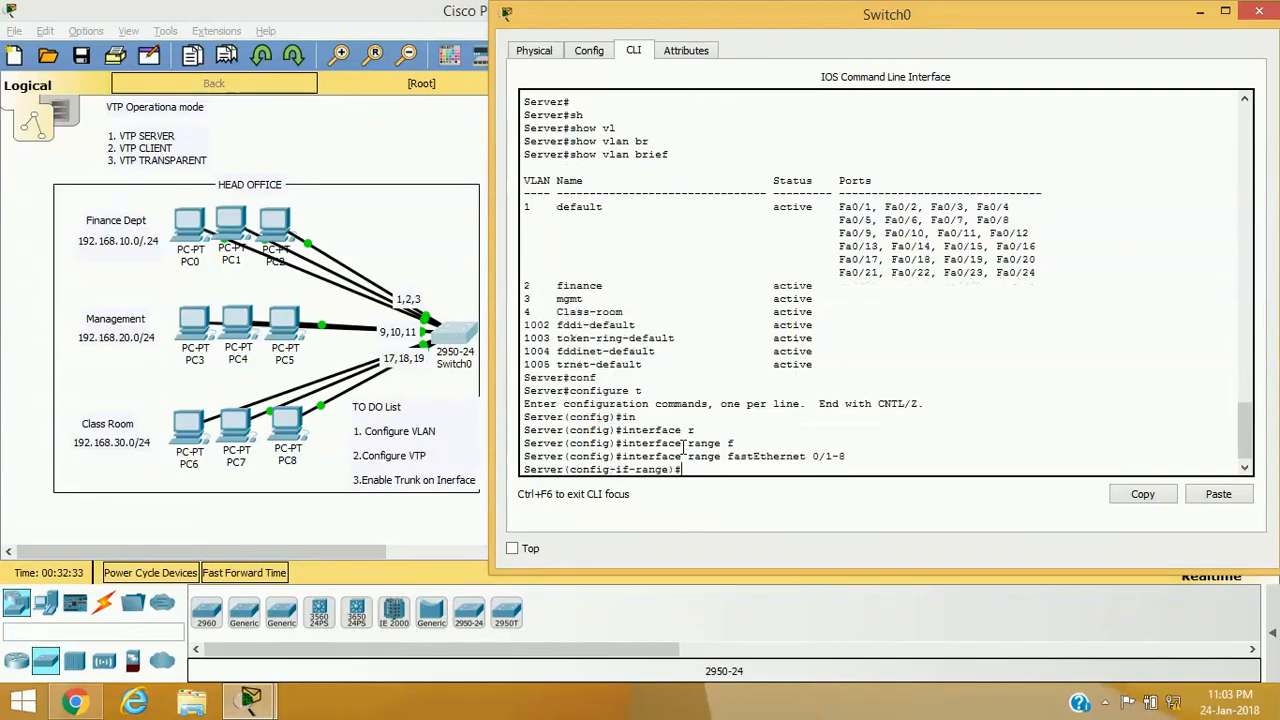
- Set the switchport mode of fastEthernet 0/1-8 to access
text(sw)
key(Tab)
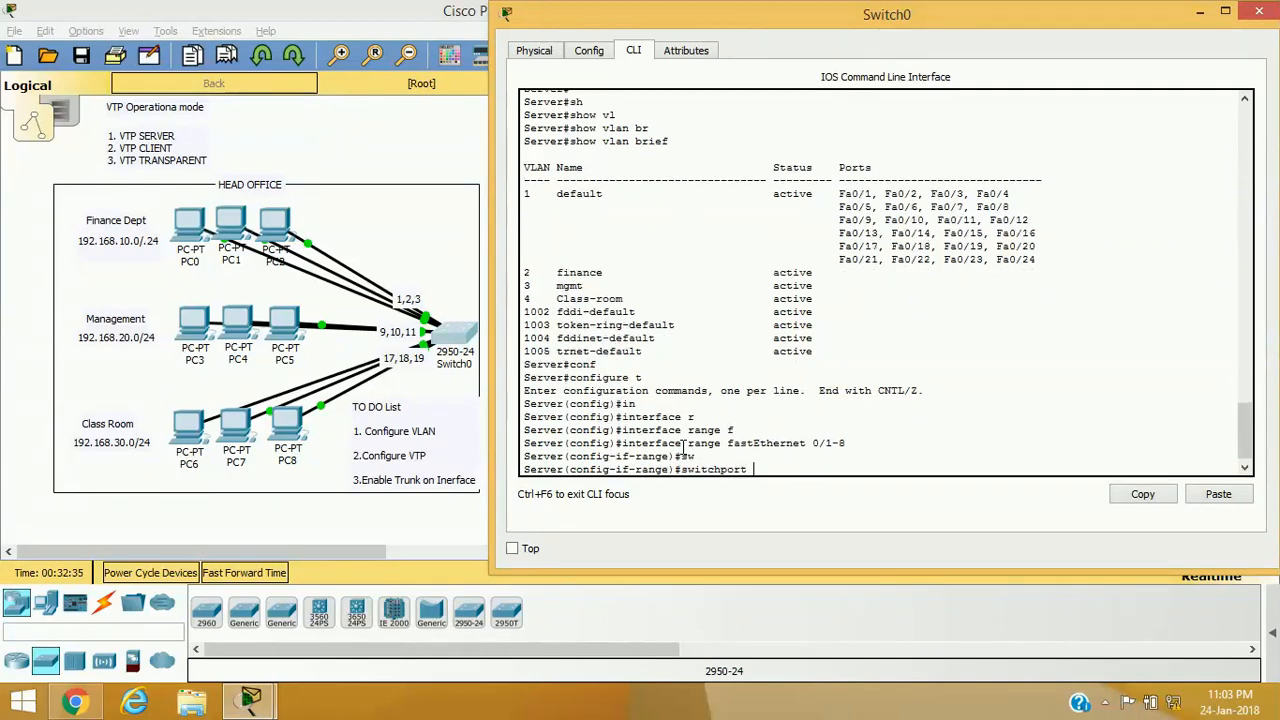
text(m)
key(Tab)
text(ac)
key(Tab)
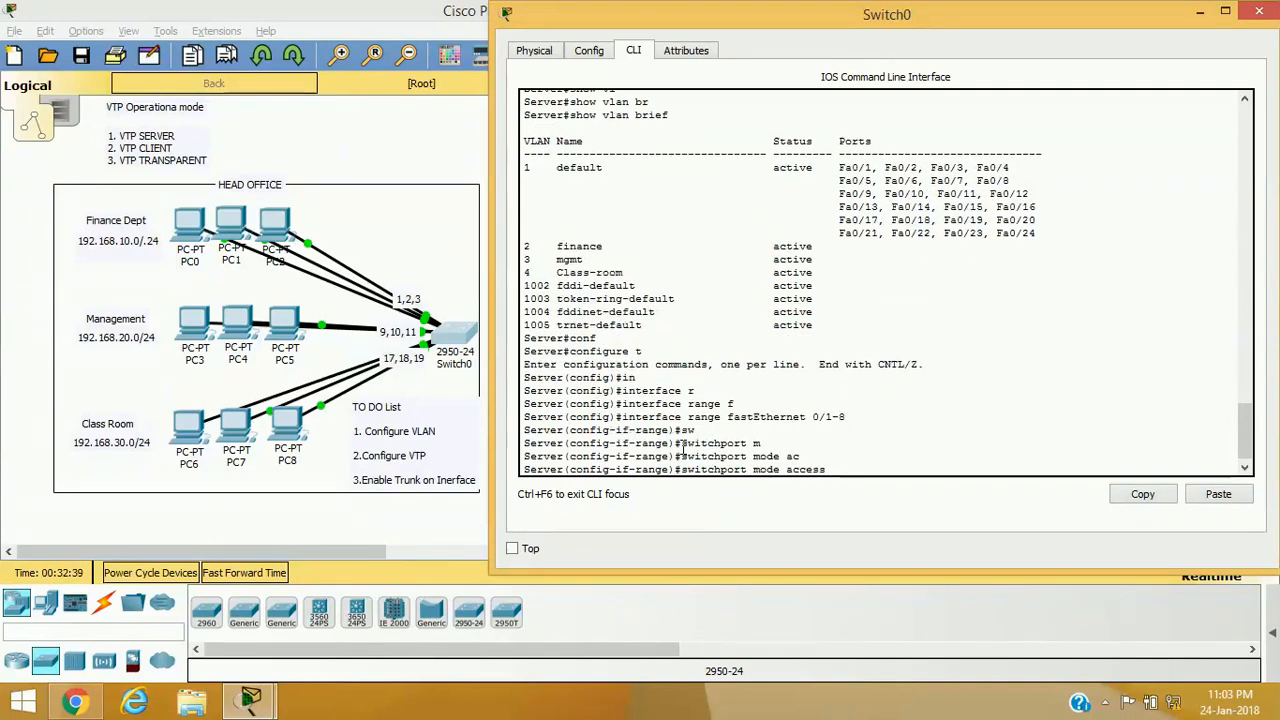
key(Return)
- Assign the fastEthernet 0/1-8 ports to access VLAN 2
text(sw)
key(Tab)
text(ac)
key(Tab)
text(v)
key(Tab)
text(2)
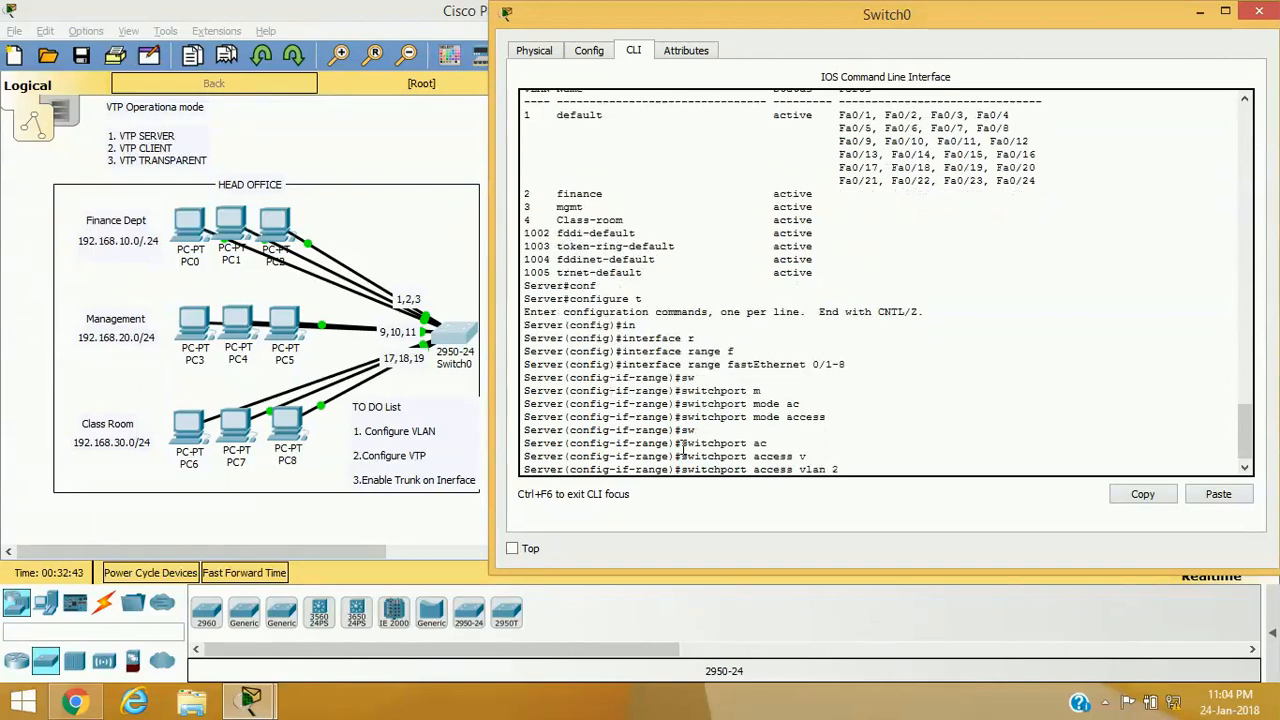
key(Return)
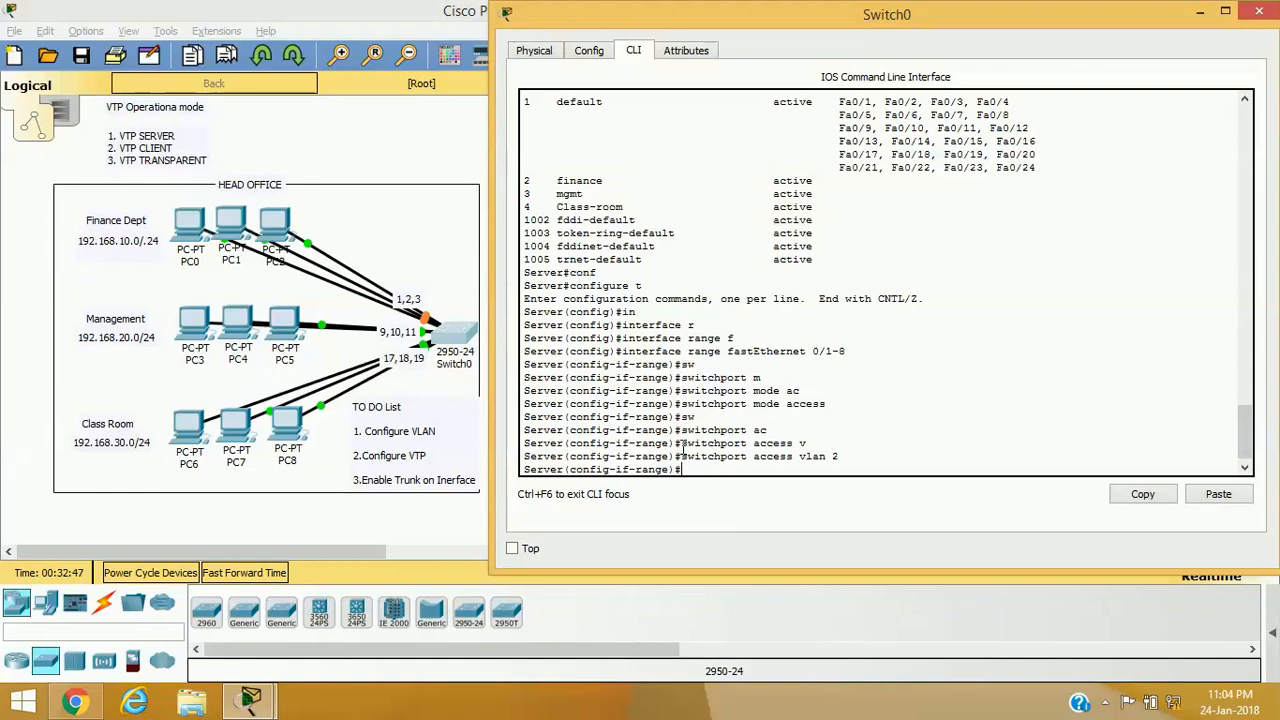
- Switch the configuration to the interface range fastEthernet 0/9-16
key(Up)
key(Up)
key(Up)
text(9-)
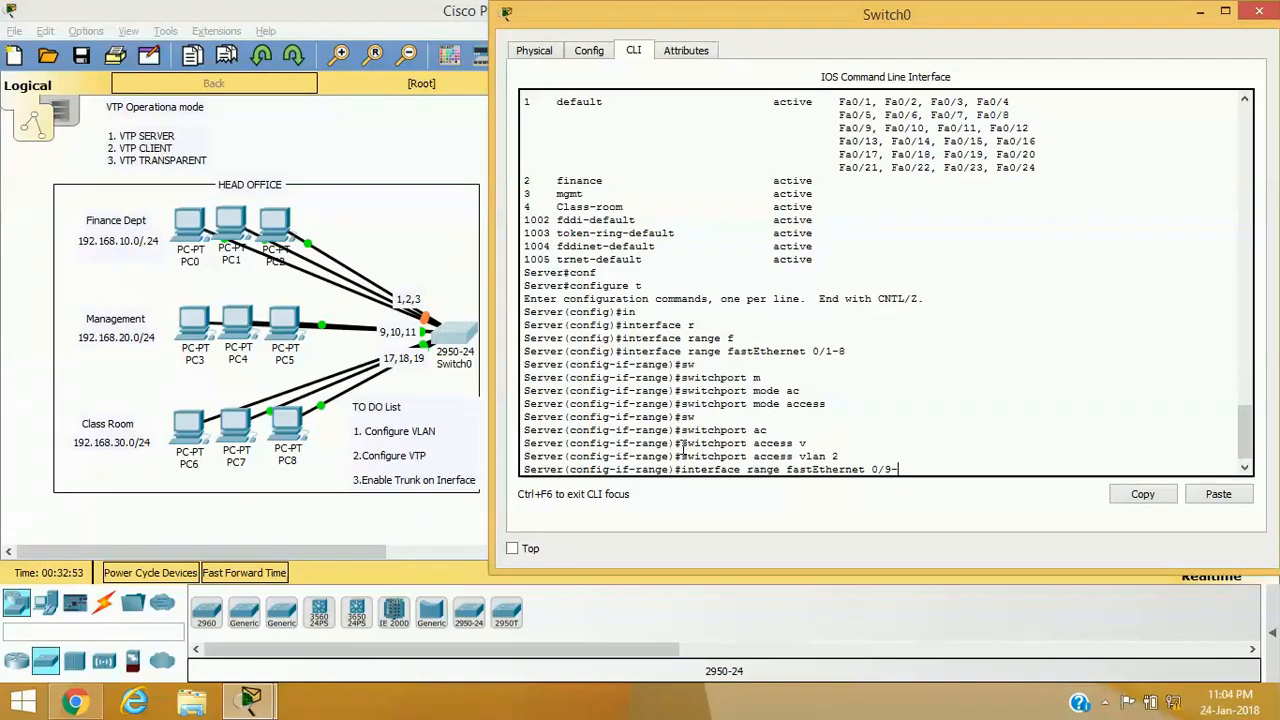
text(16)
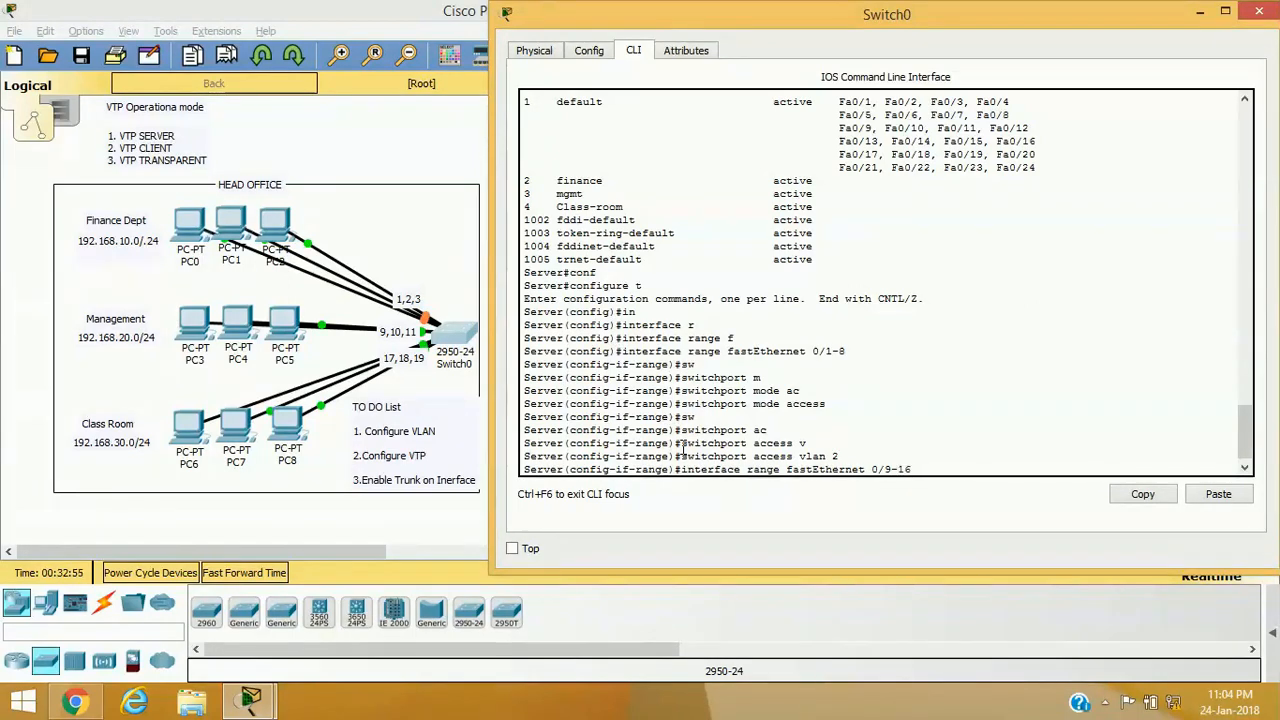
key(Return)
- Set the switchport mode of fastEthernet 0/9-16 to access
text(sw)
key(Tab)
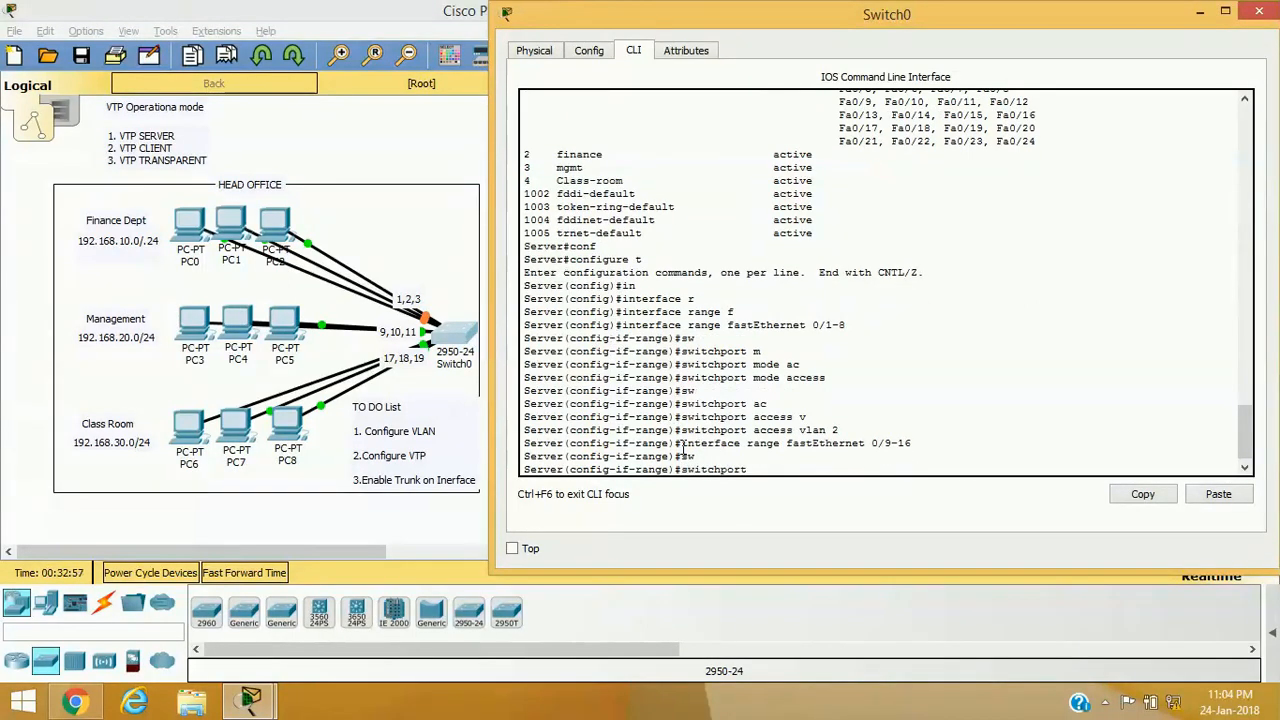
text(mo)
key(Tab)
text(a)
key(Tab)
key(Return)
- Assign the fastEthernet 0/9-16 ports to access VLAN 3
text(sw)
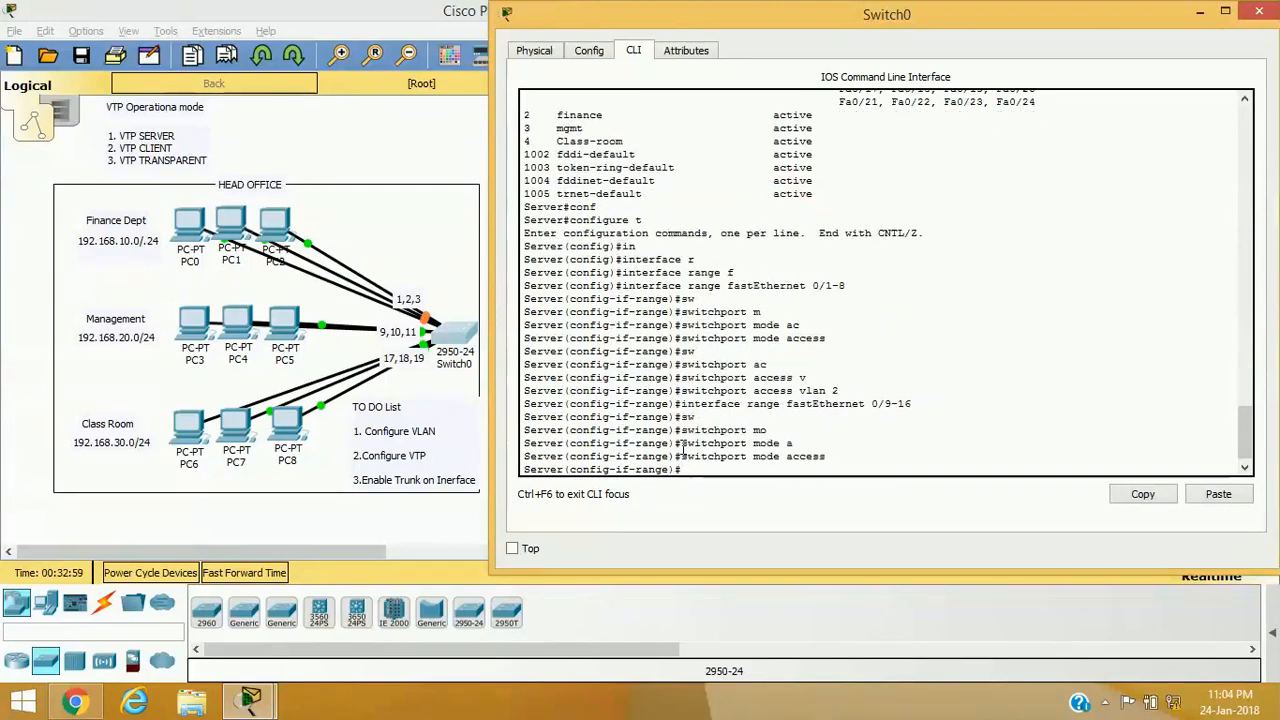
key(Tab)
text(mo)
key(Tab)
text(t)
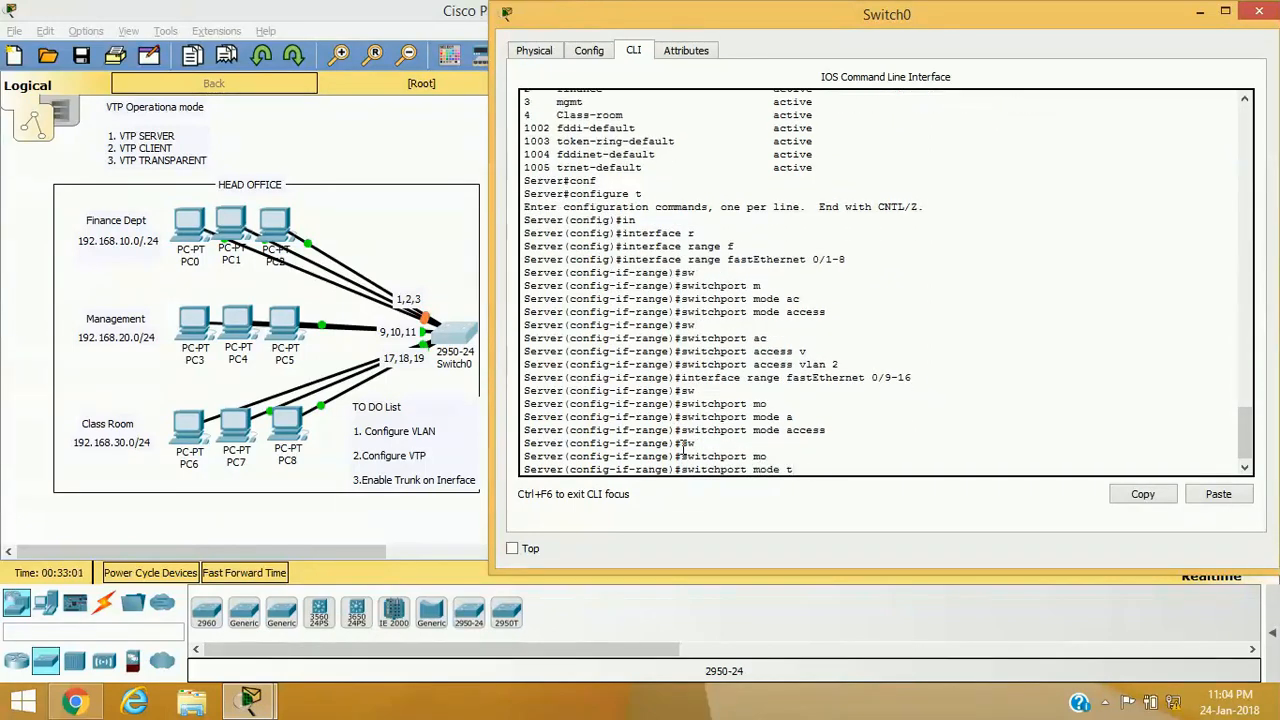
key(BackSpace)
key(BackSpace)
key(BackSpace)
text(a)
key(Tab)
text(v)
key(Tab)
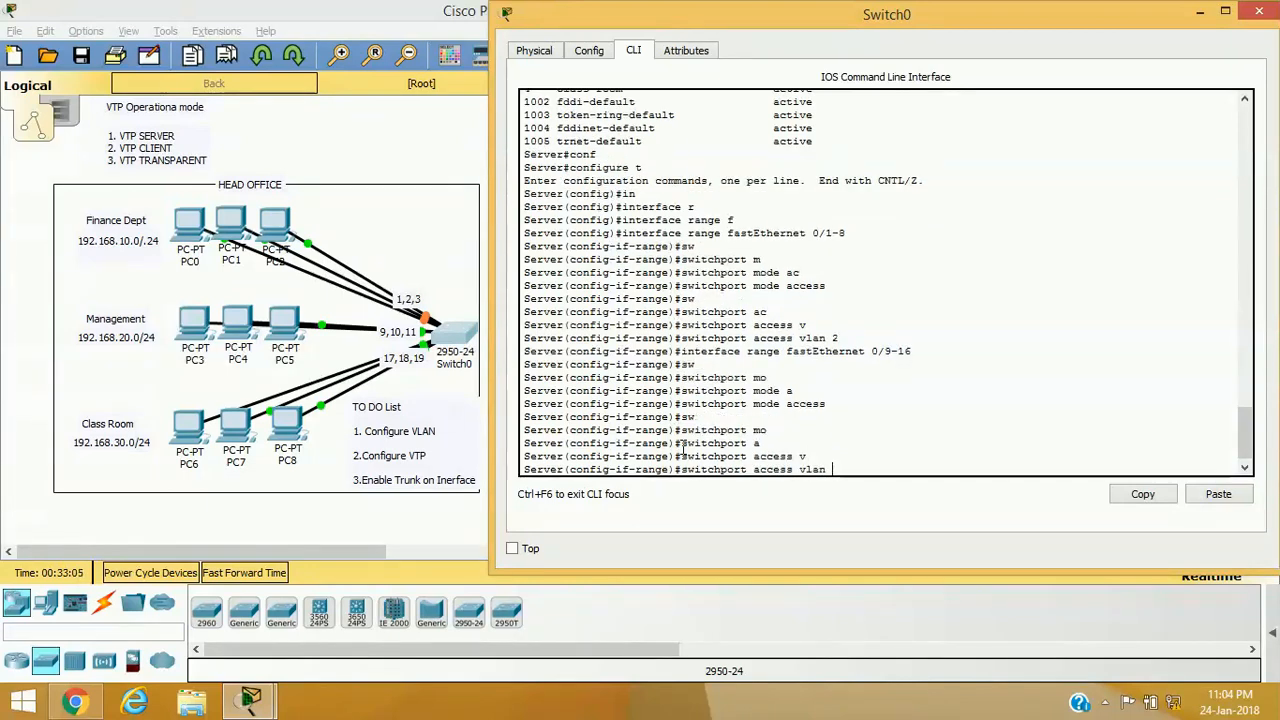
text(3)
key(Return)
- Switch the configuration to the interface range fastEthernet 0/17-20
key(Up)
key(Up)
key(Up)
key(BackSpace)
key(BackSpace)
key(BackSpace)
text(17-)
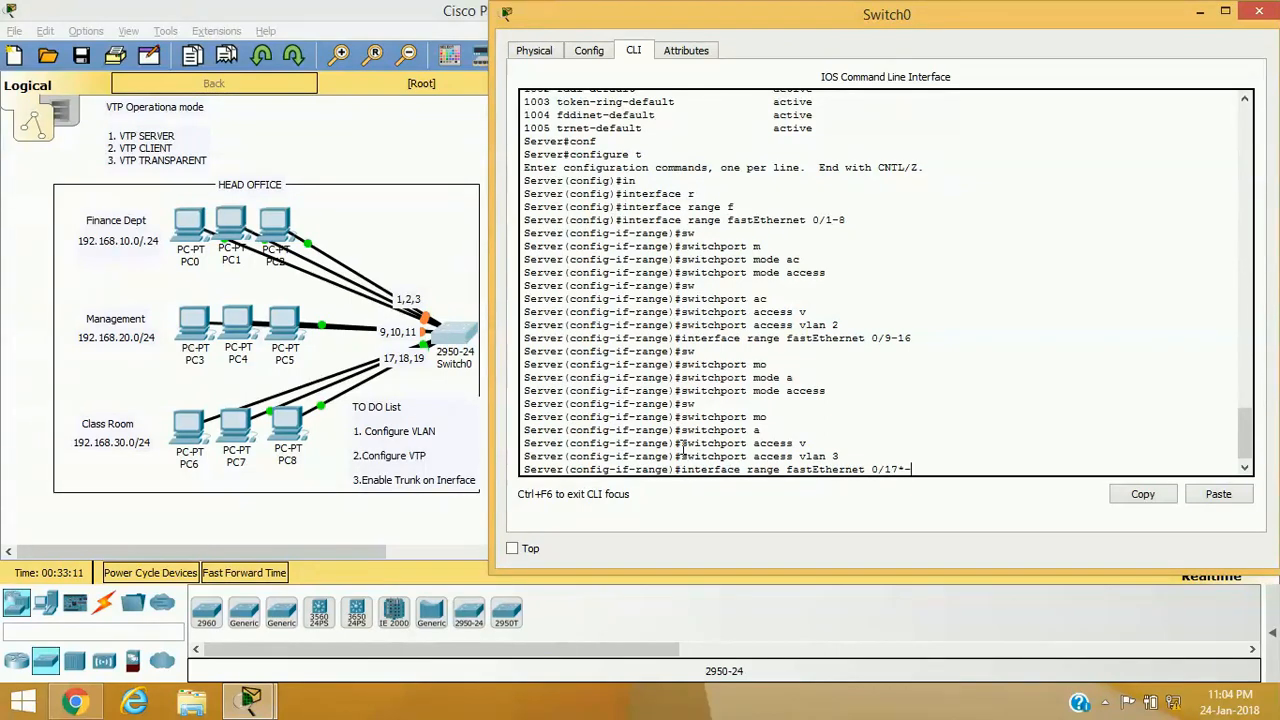
key(BackSpace)
text(-20)
key(Return)
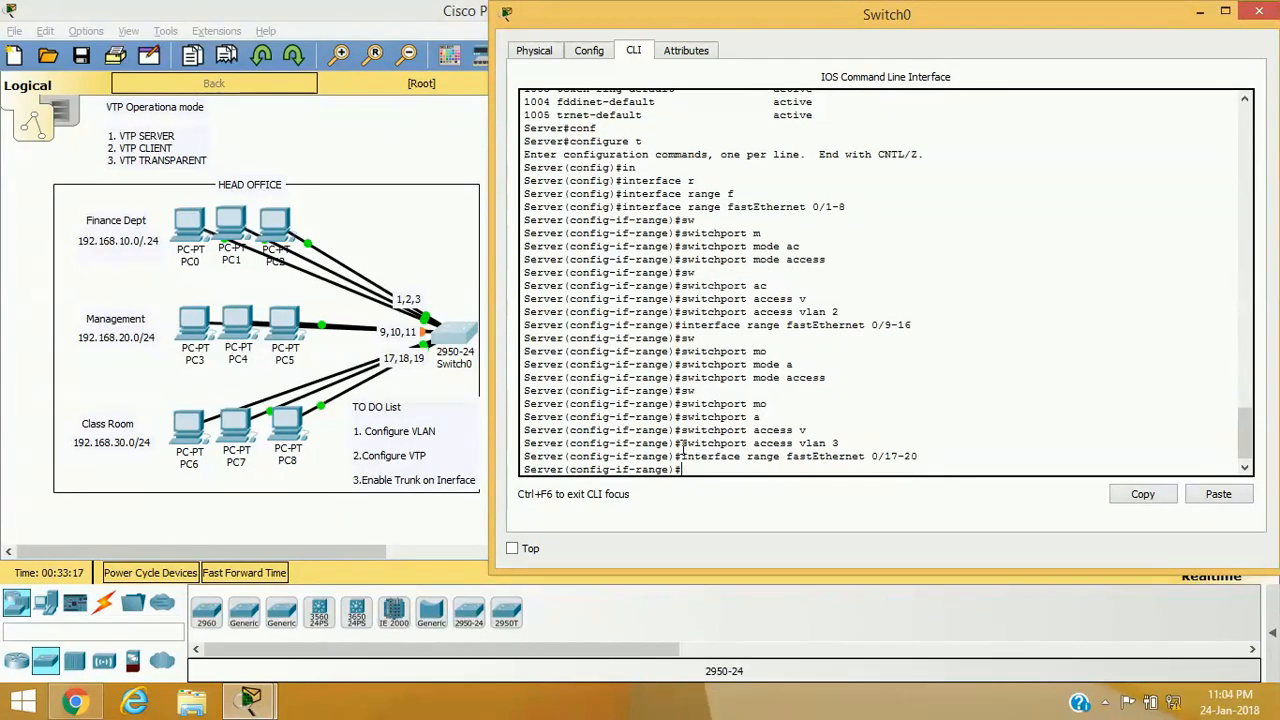
- Set the switchport mode of fastEthernet 0/17-20 to access
text(sw)
key(Tab)
text(mo)
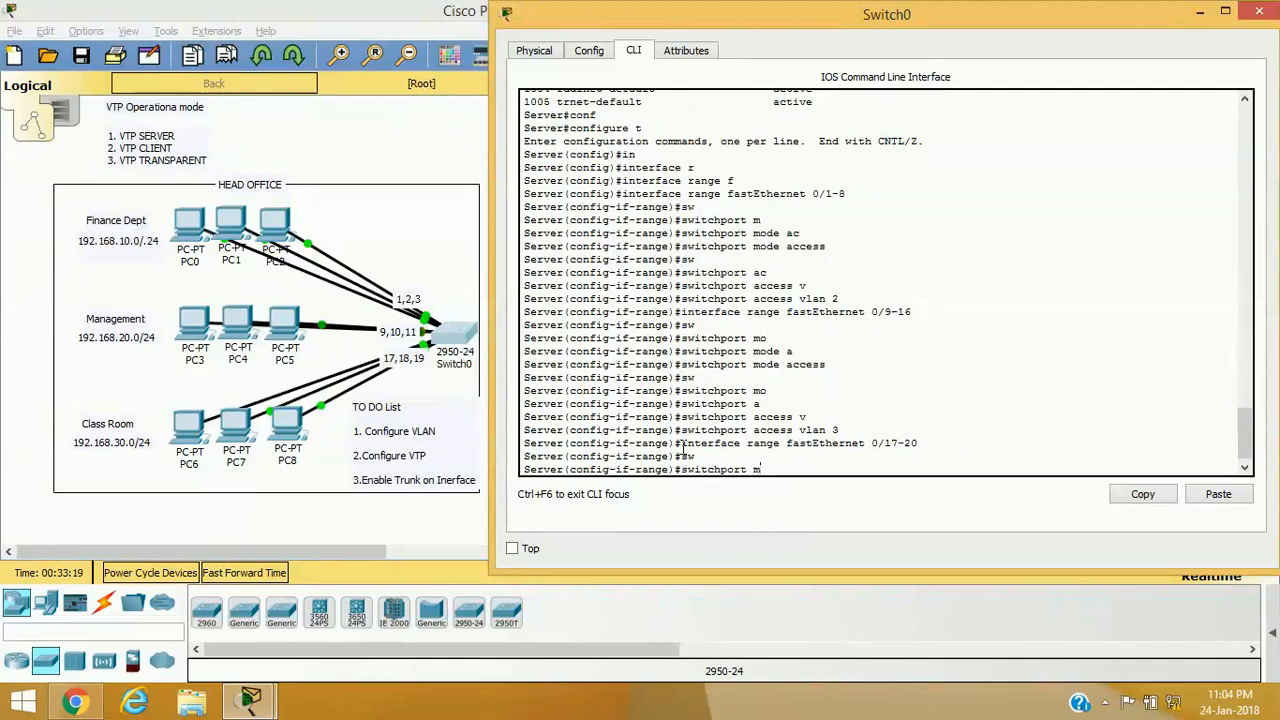
key(Tab)
text(a)
key(Tab)
key(Return)
- Assign the fastEthernet 0/17-20 ports to access VLAN 4
text(switchport a)
key(Tab)
text(a)
key(Tab)
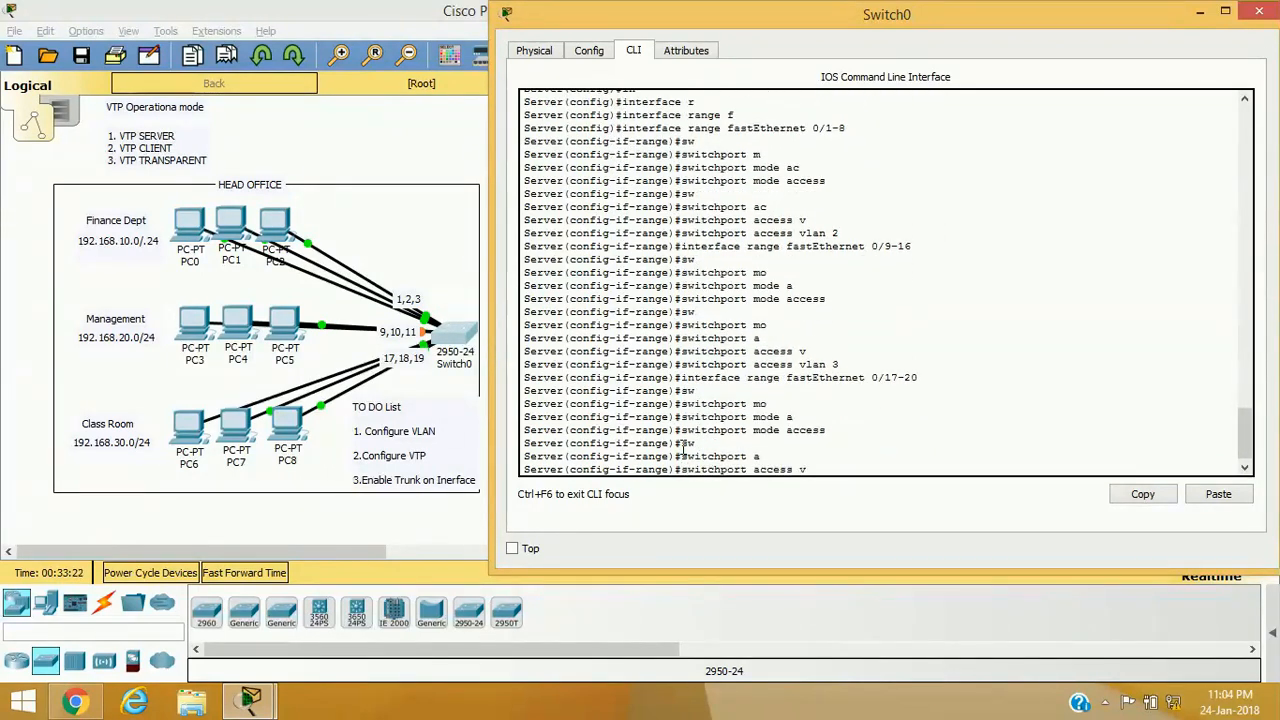
text(v)
key(Tab)
text(4)
key(Return)
- Exit to privileged mode and run show vlan brief to check the port assignments of the VLANs
text(exit)
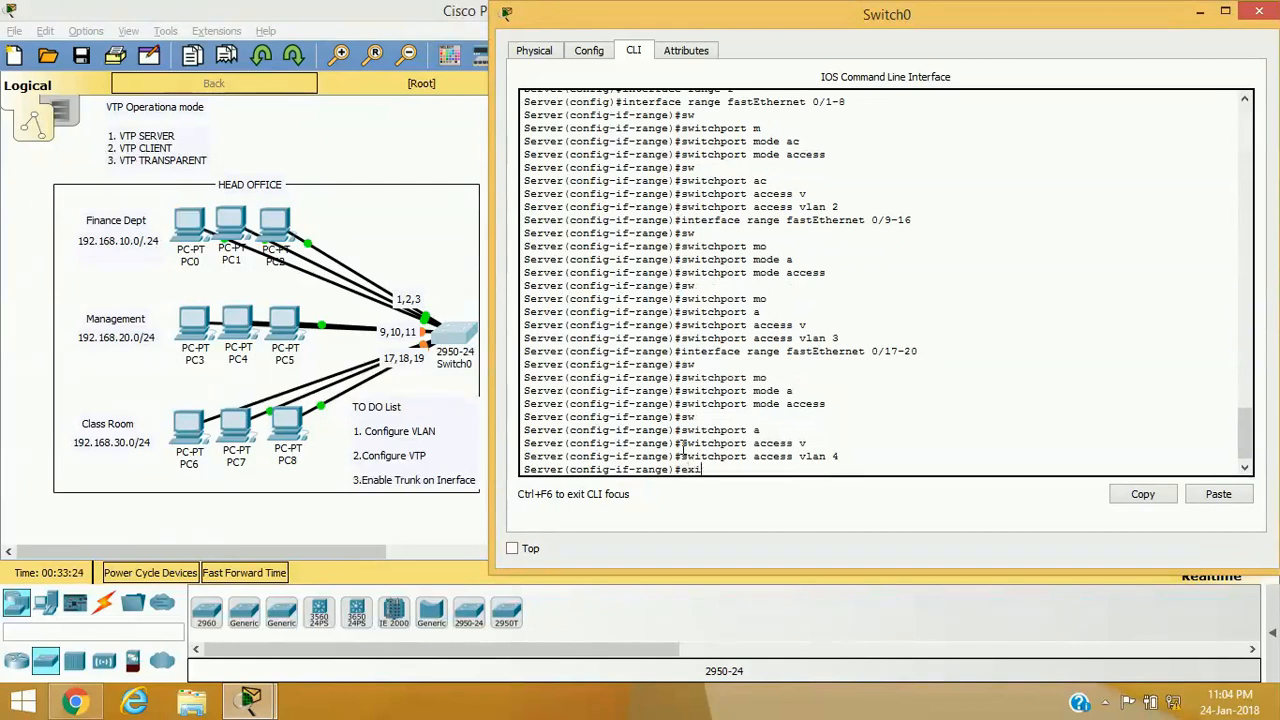
key(Return)
text(exit)
key(Return)
key(Return)
text(sh)
key(Tab)
text(vl)
key(Tab)
text(br)
key(Tab)
key(Return)
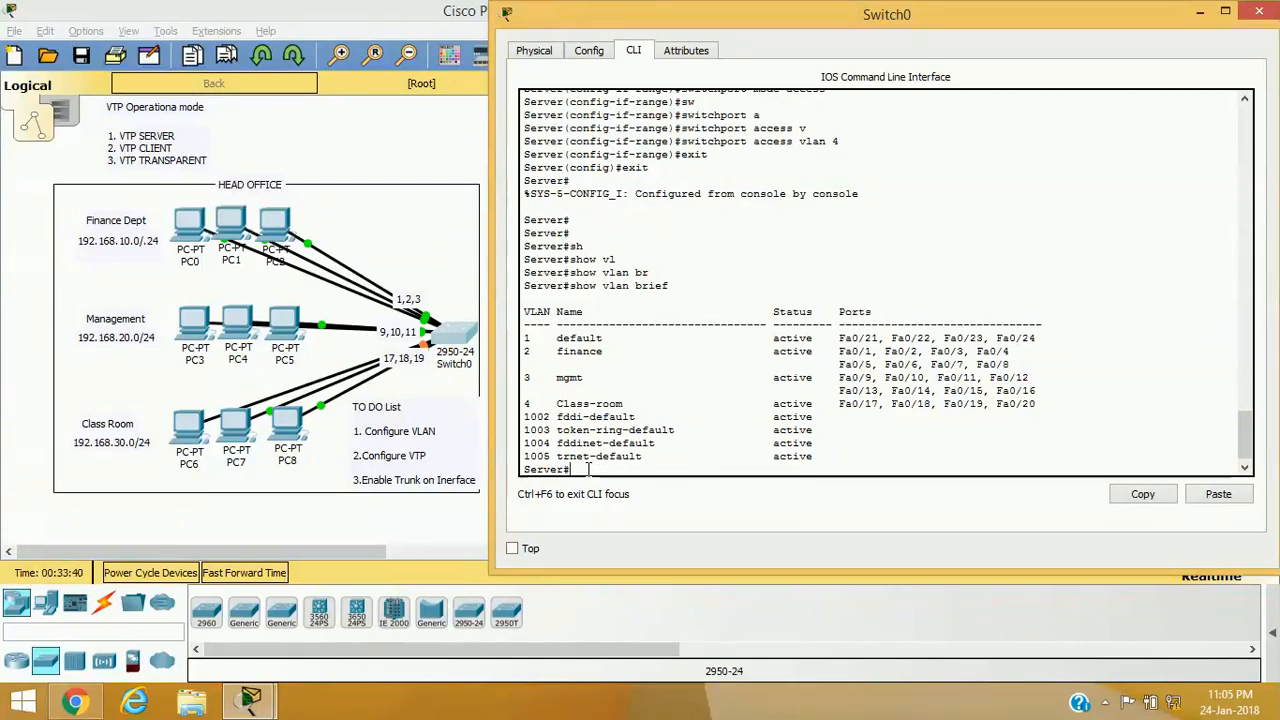
- Run show vtp status to display the switch's VTP settings
text(sh)
key(Tab)
text(vt)
key(Tab)
text(s)
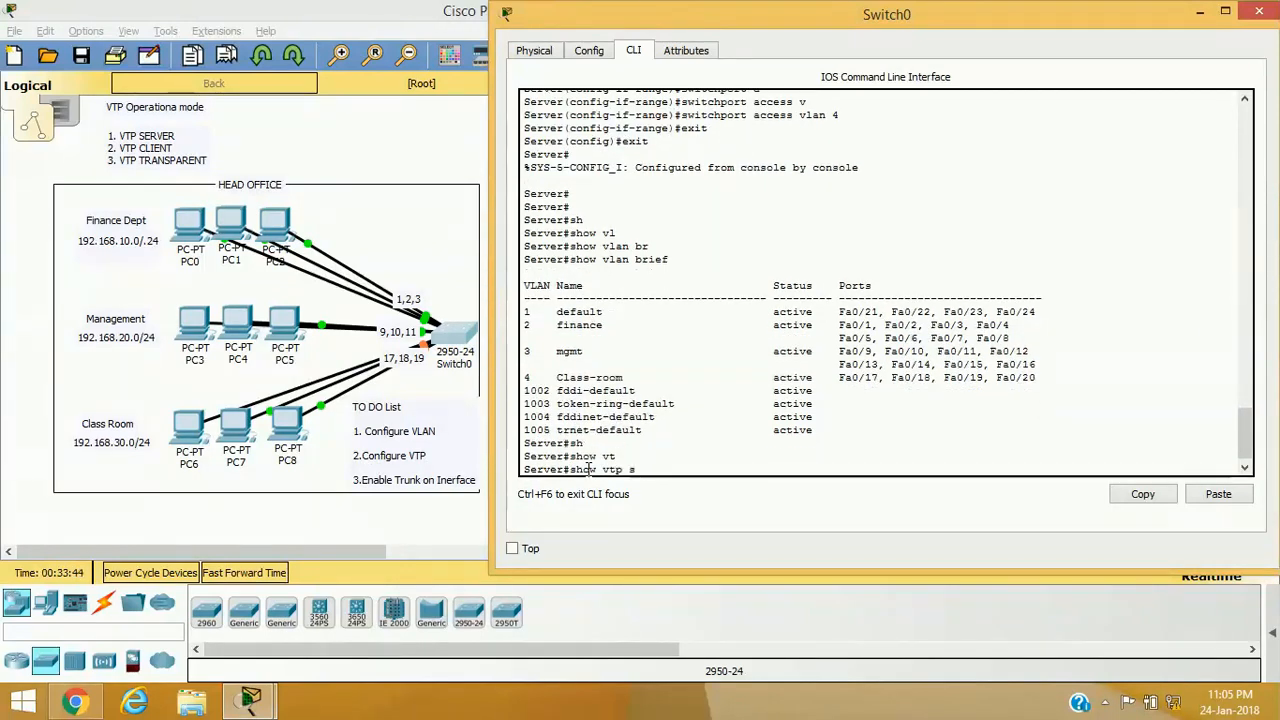
key(Tab)
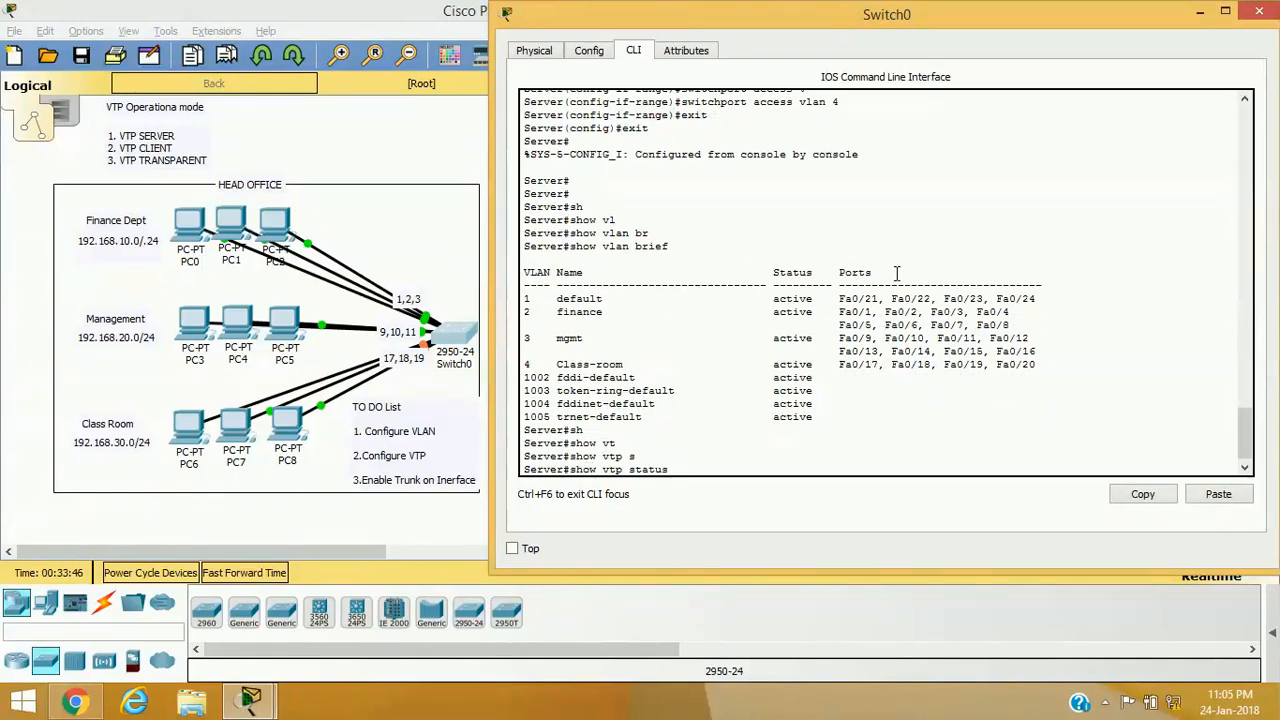
key(Return)
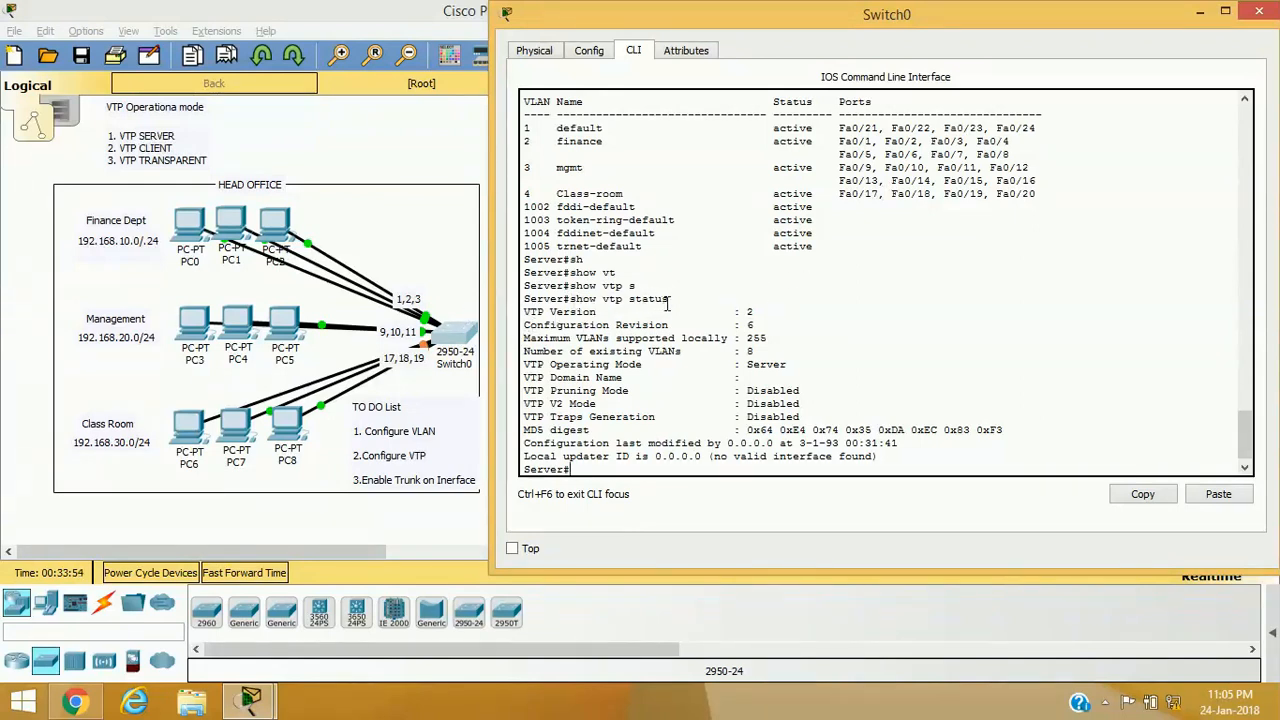
- Examine the VTP status output: version, configuration revision, supported and existing VLANs, operating mode, domain name and pruning mode
drag(524, 313, 754, 314)
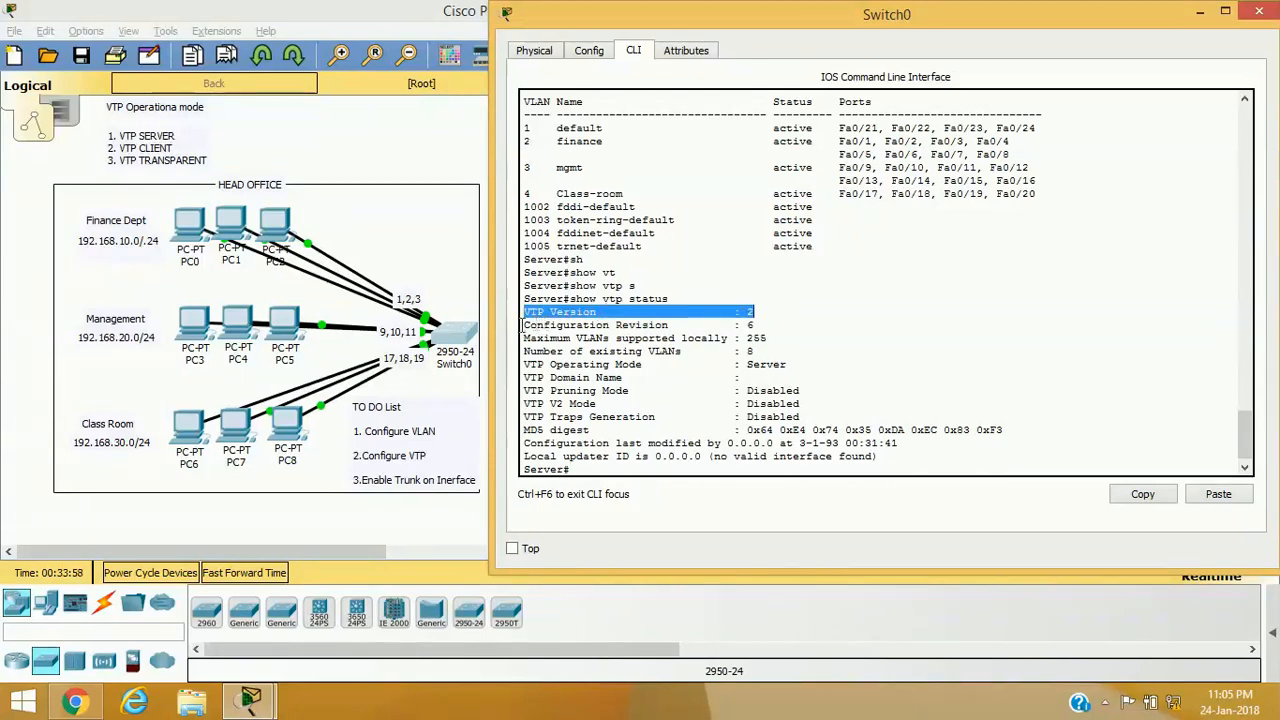
drag(754, 325, 521, 337)
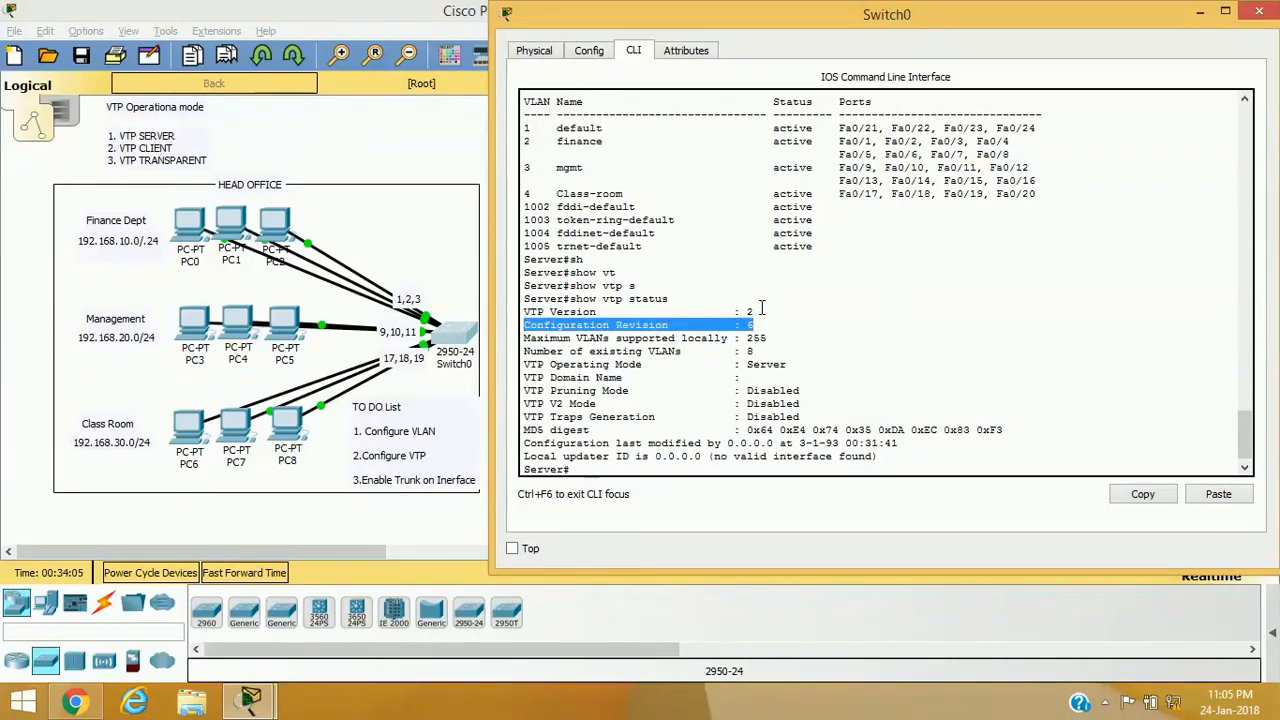
drag(522, 344, 734, 348)
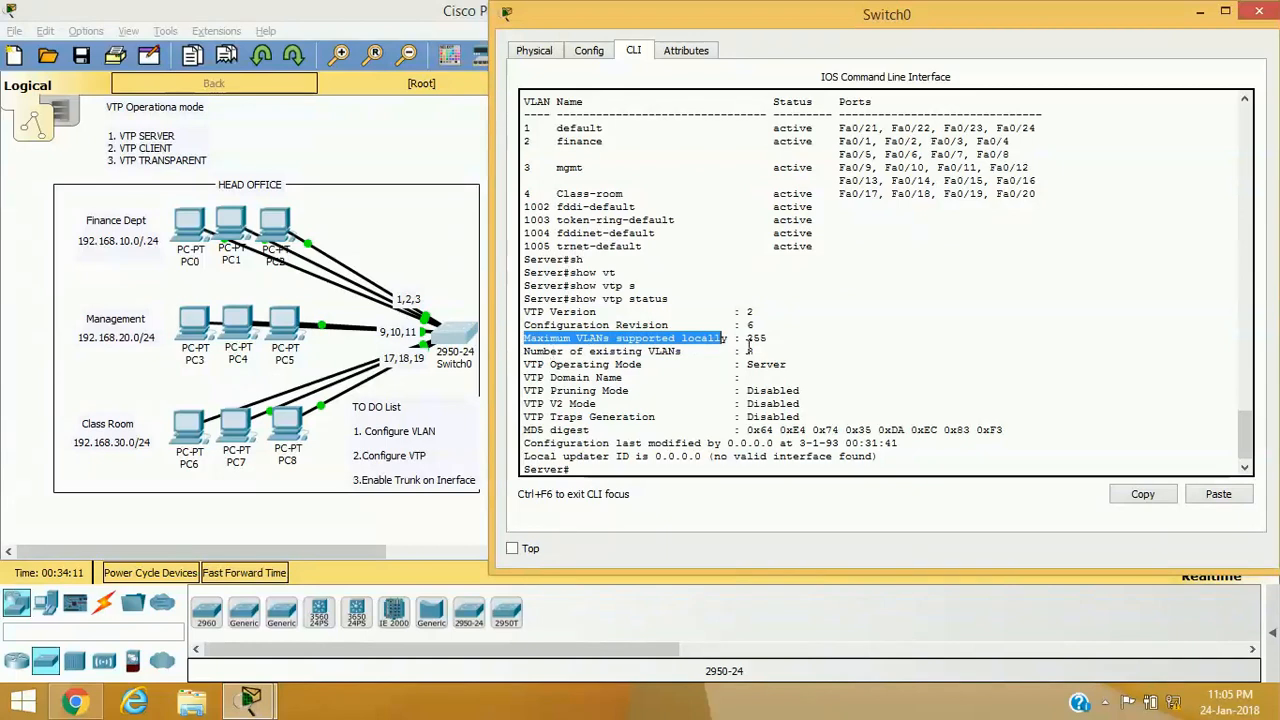
double_click(749, 351)
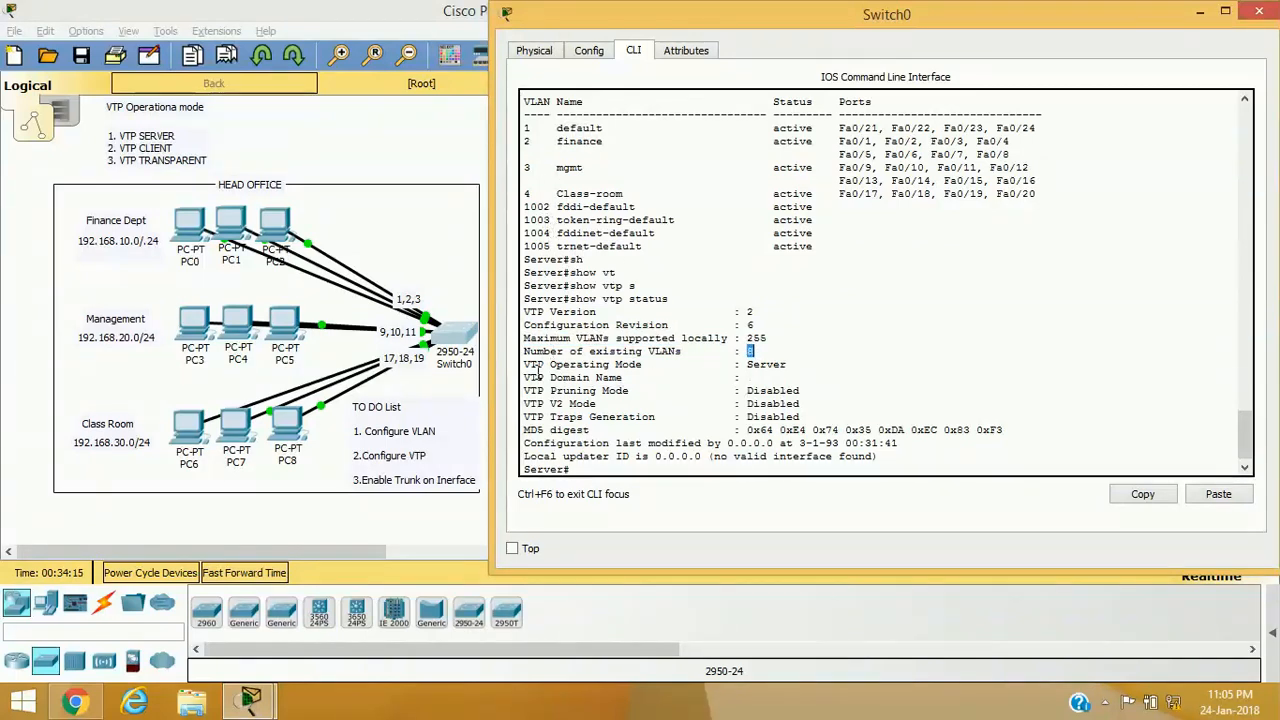
drag(534, 368, 799, 361)
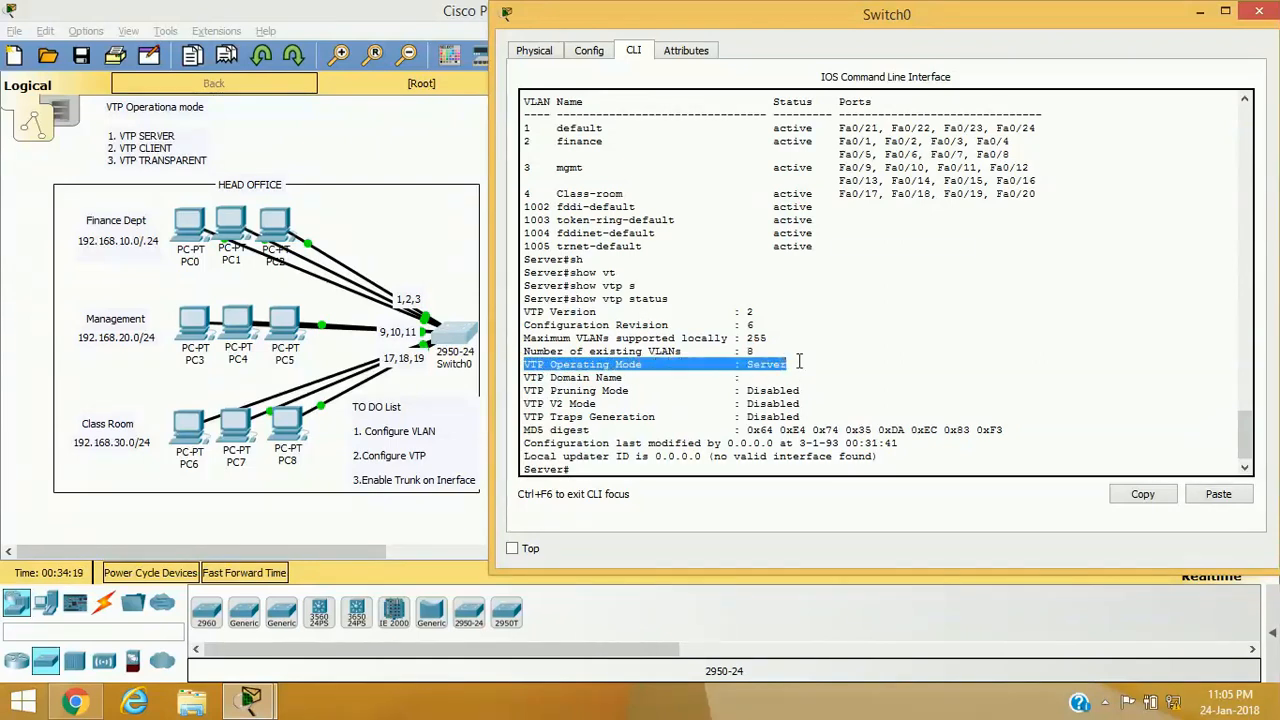
drag(526, 377, 797, 373)
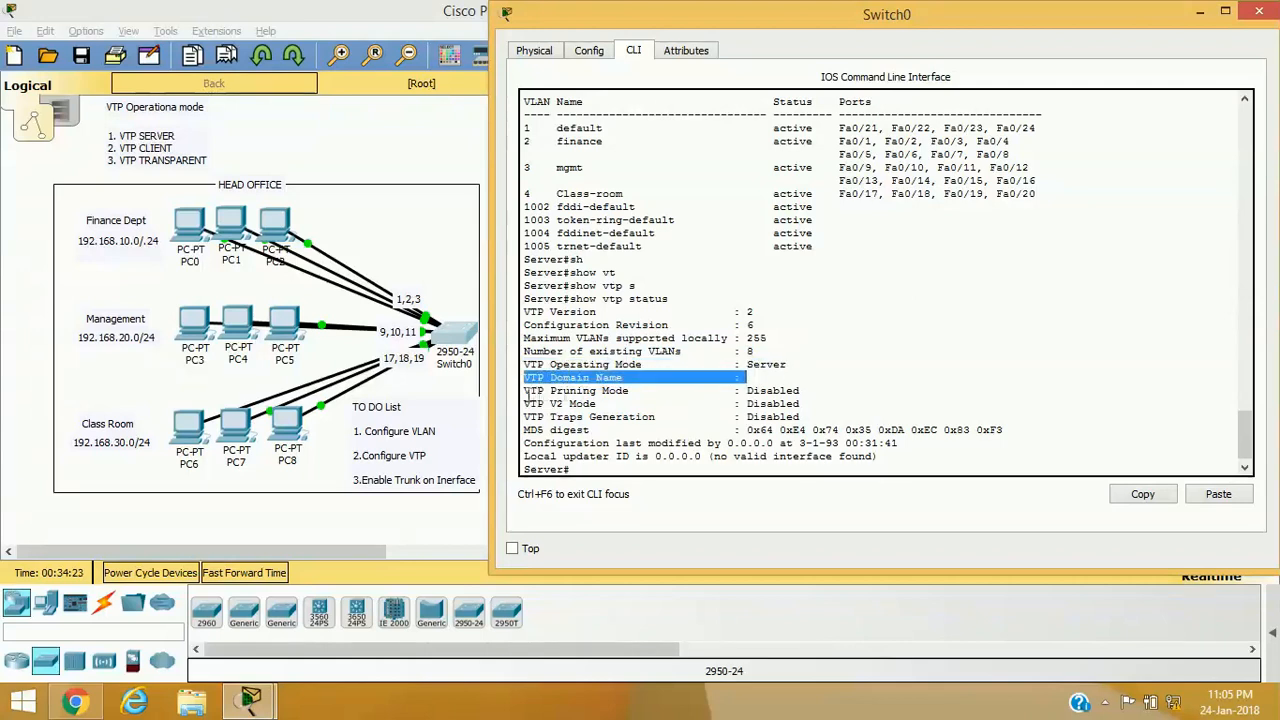
drag(525, 391, 596, 382)
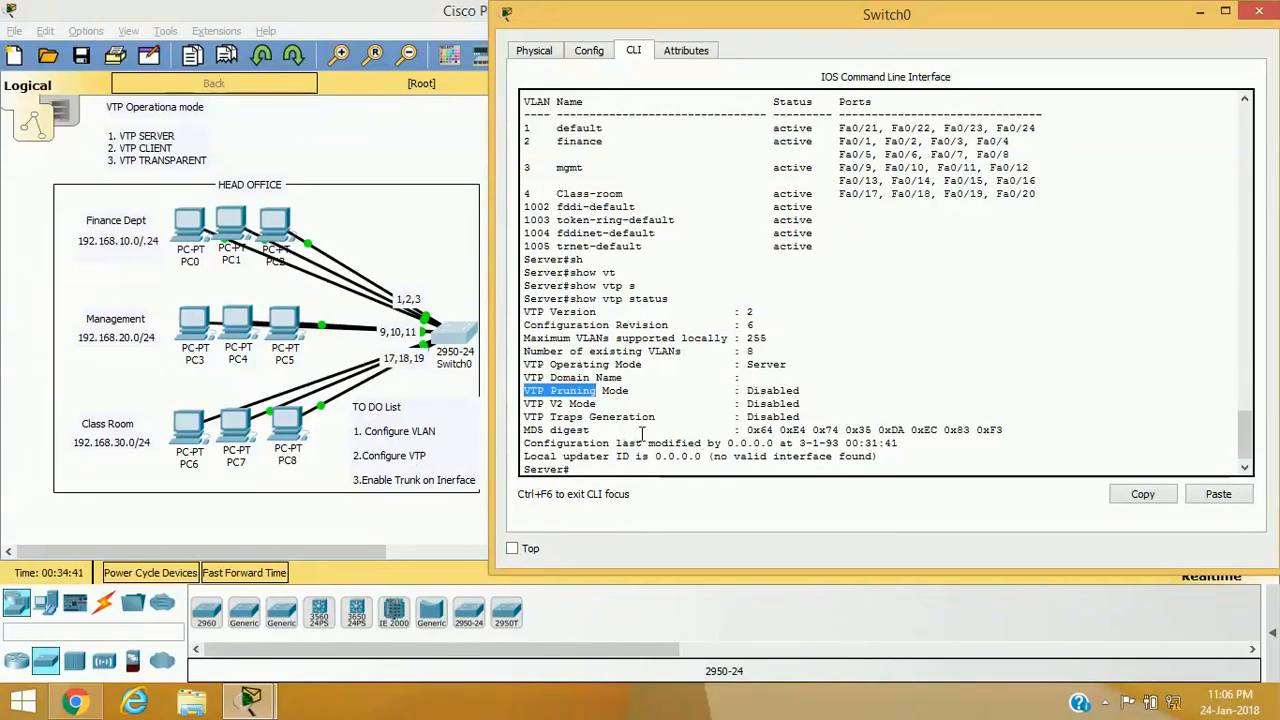
- Enter global configuration mode and set the VTP mode to server
click(617, 466)
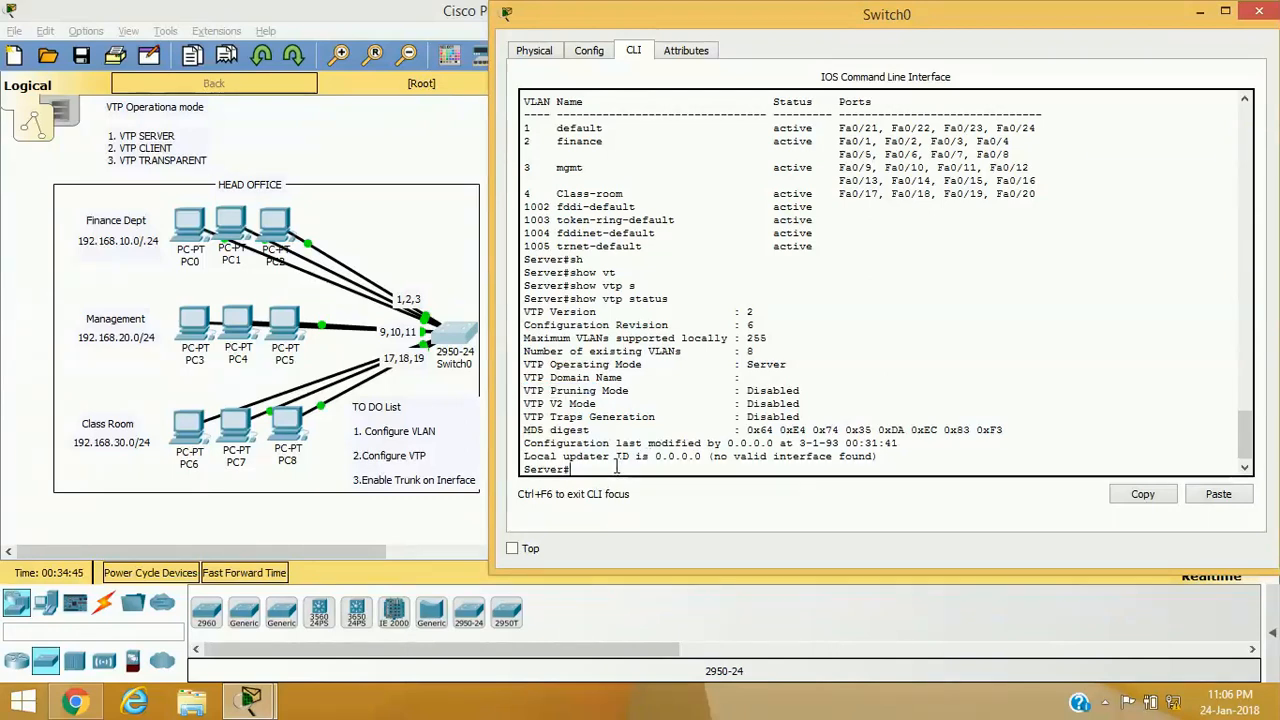
key(Tab)
text(t)
key(Return)
text(v)
key(Tab)
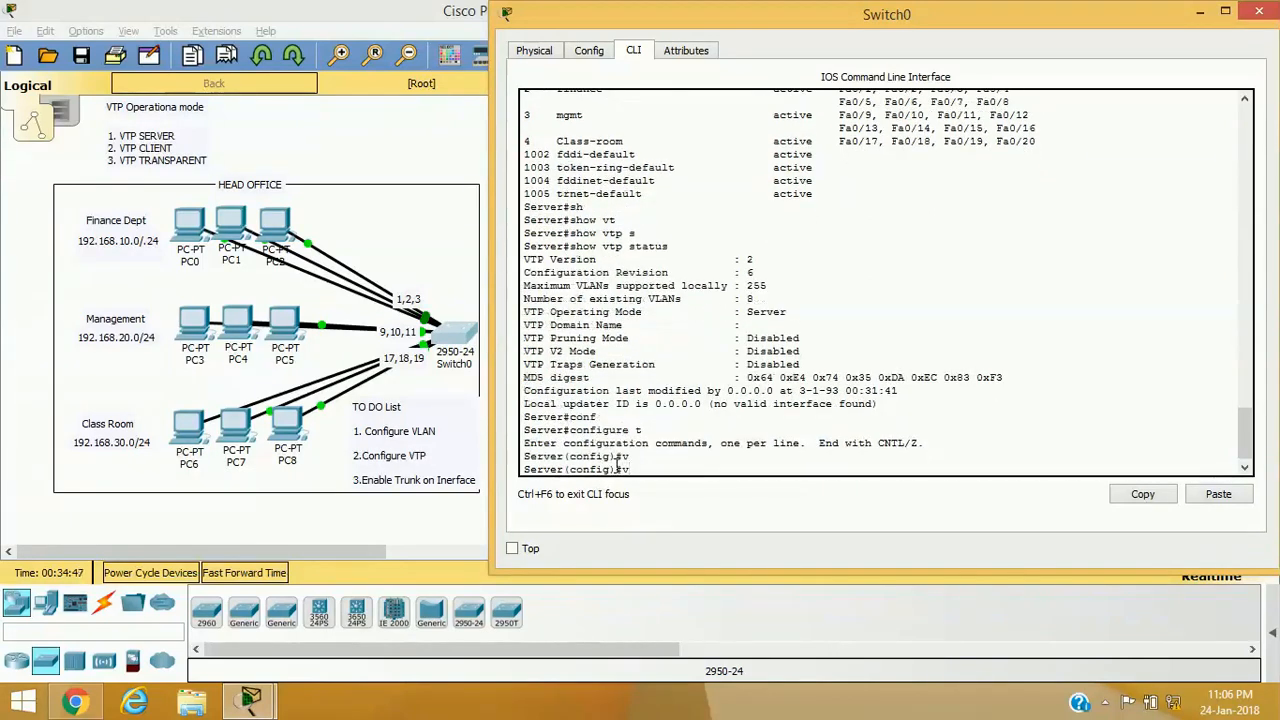
text(t)
key(Tab)
text(mo)
key(Tab)
text(se)
key(Tab)
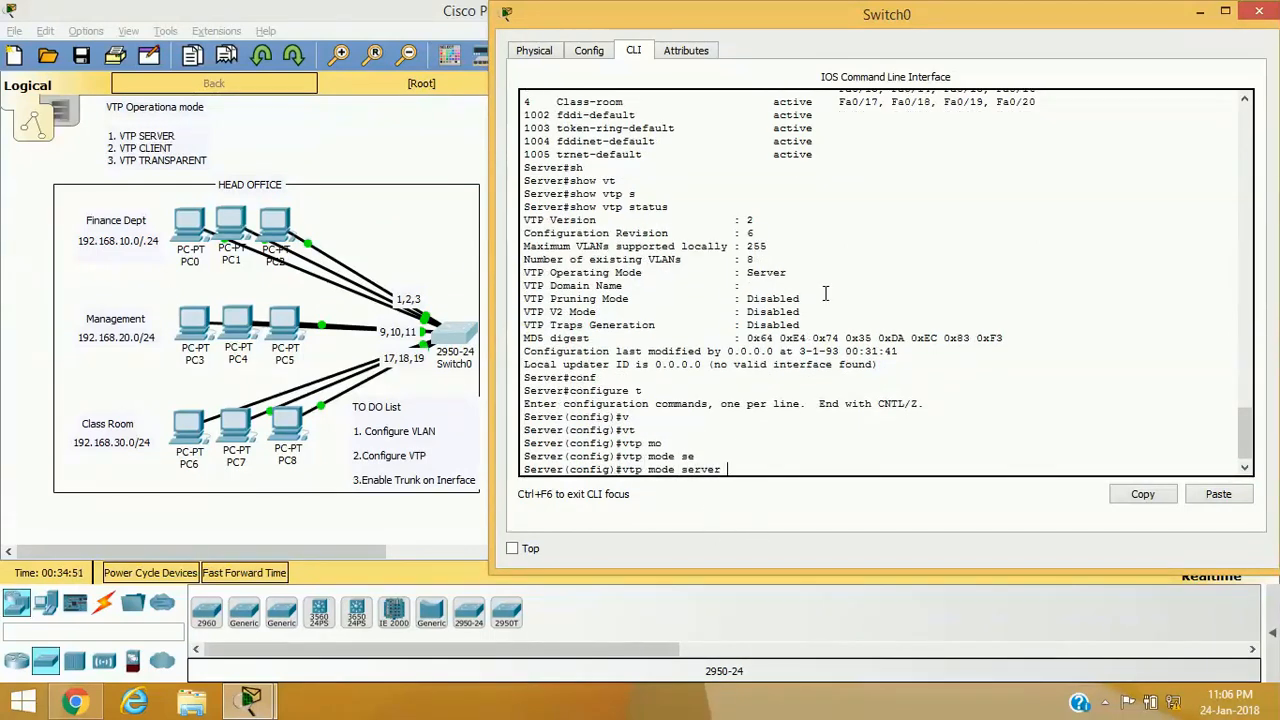
key(Return)
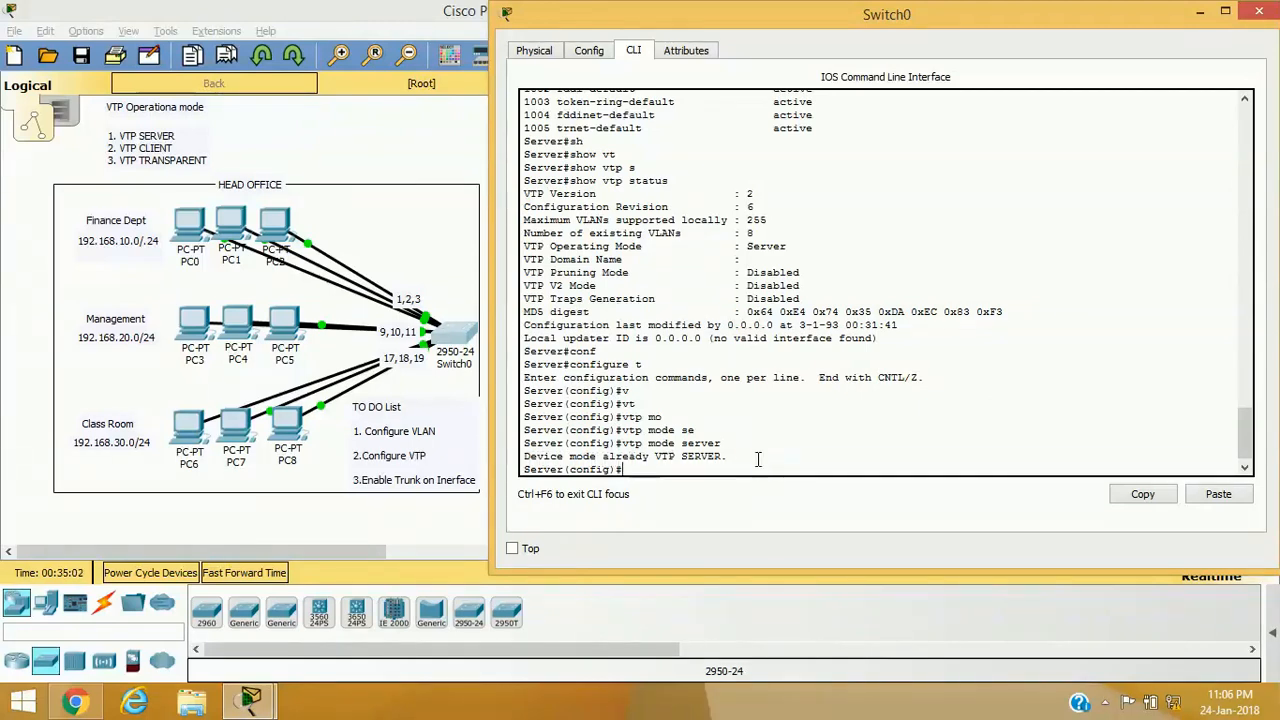
- Set the switch's VTP domain name to STUDY
text(vt)
key(Tab)
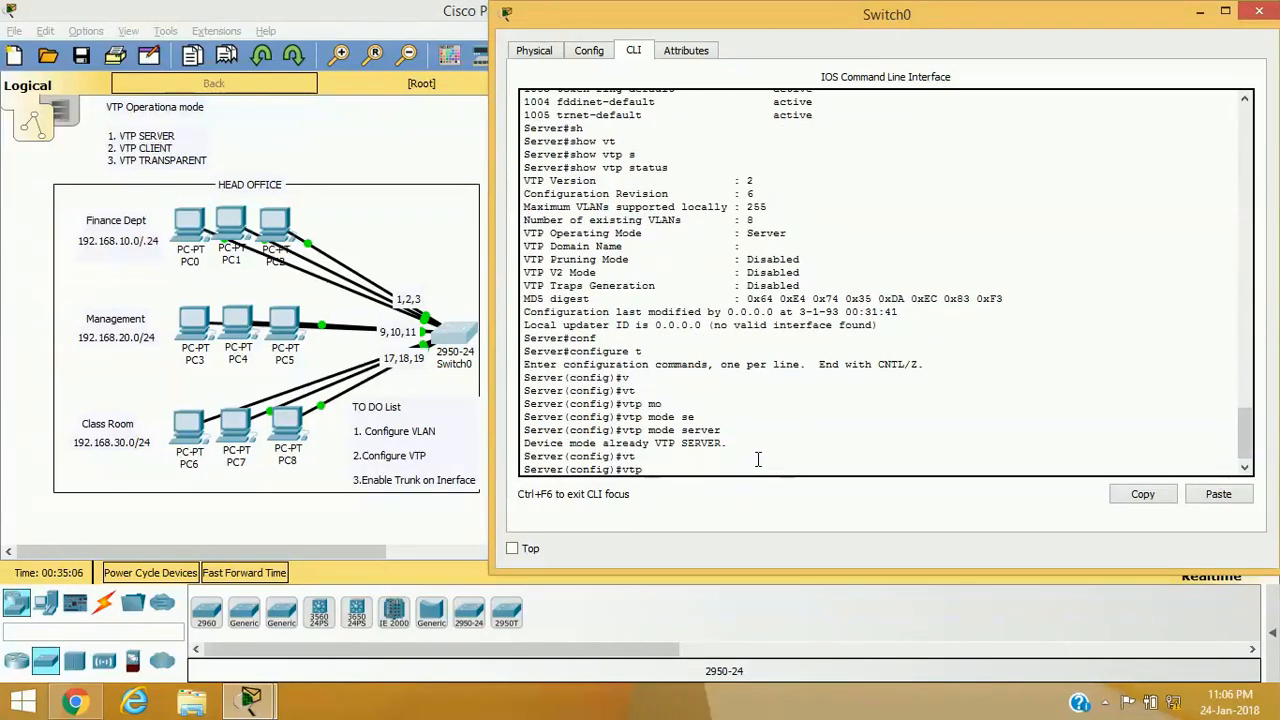
text(do)
key(Tab)
text(STUD)
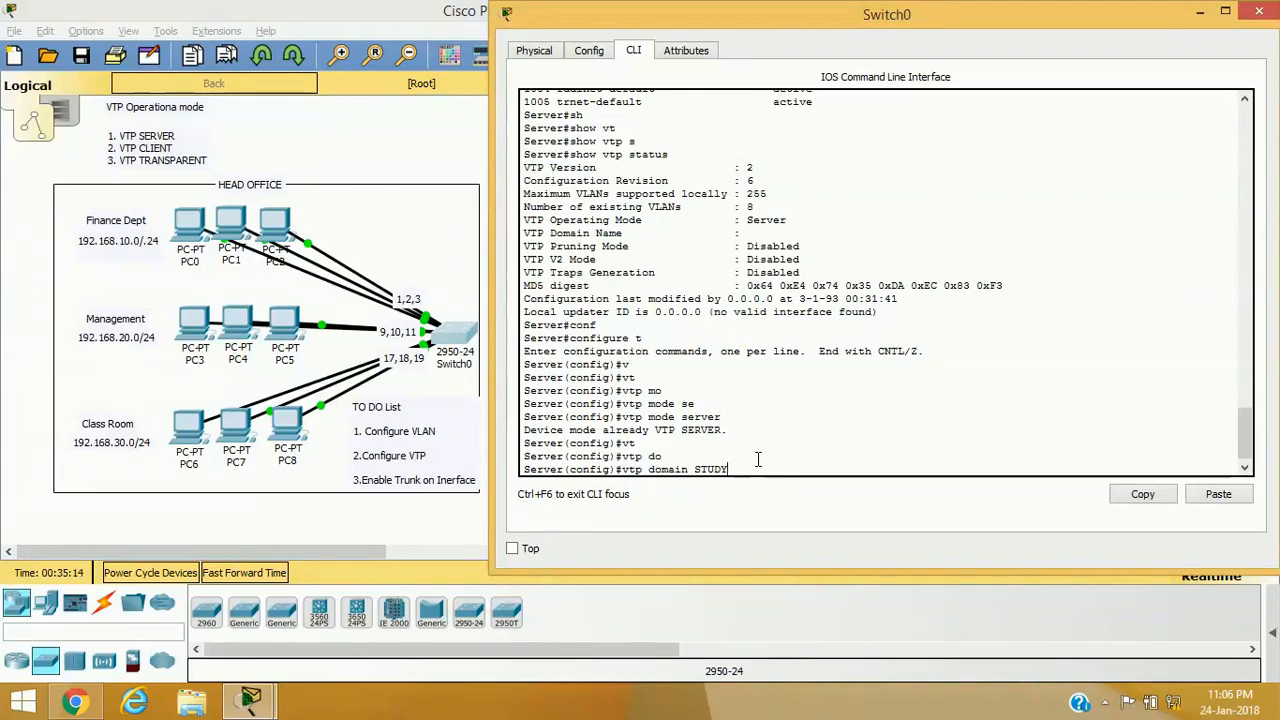
key(Return)
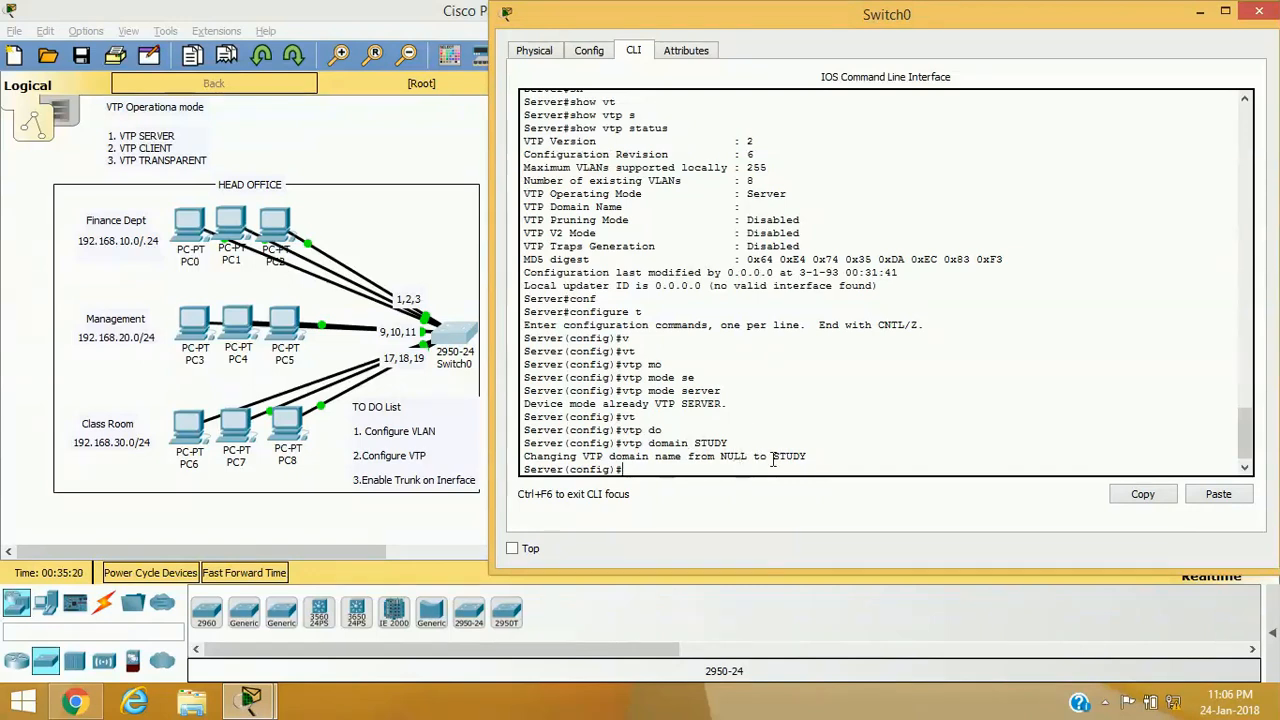
- Check the VTP operating mode and domain name with show vtp status in privileged mode, and close Switch0's window
text(exit)
key(Return)
key(Return)
key(Return)
text(show)
key(Tab)
text(v)
key(Tab)
text(t)
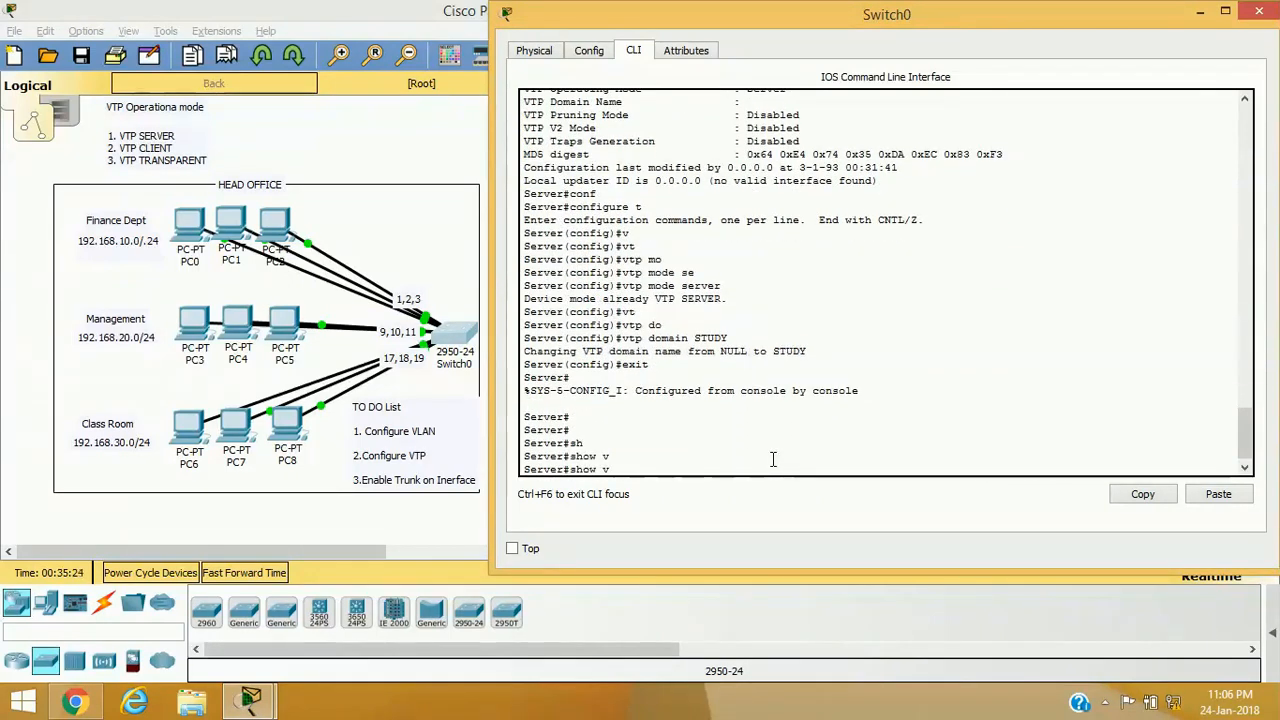
key(Tab)
text(s)
key(Tab)
key(Return)
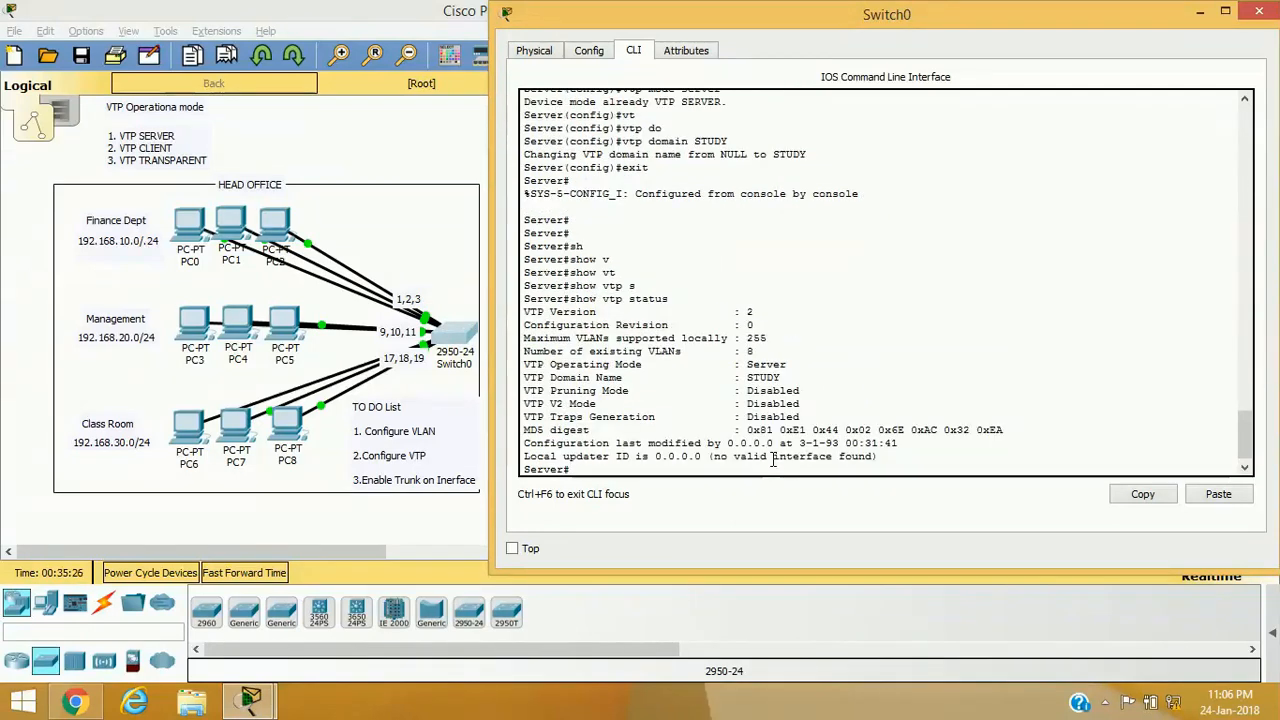
mouse_move(787, 364)
mouse_down()
mouse_move(730, 365)
mouse_move(740, 379)
mouse_move(785, 380)
mouse_up()
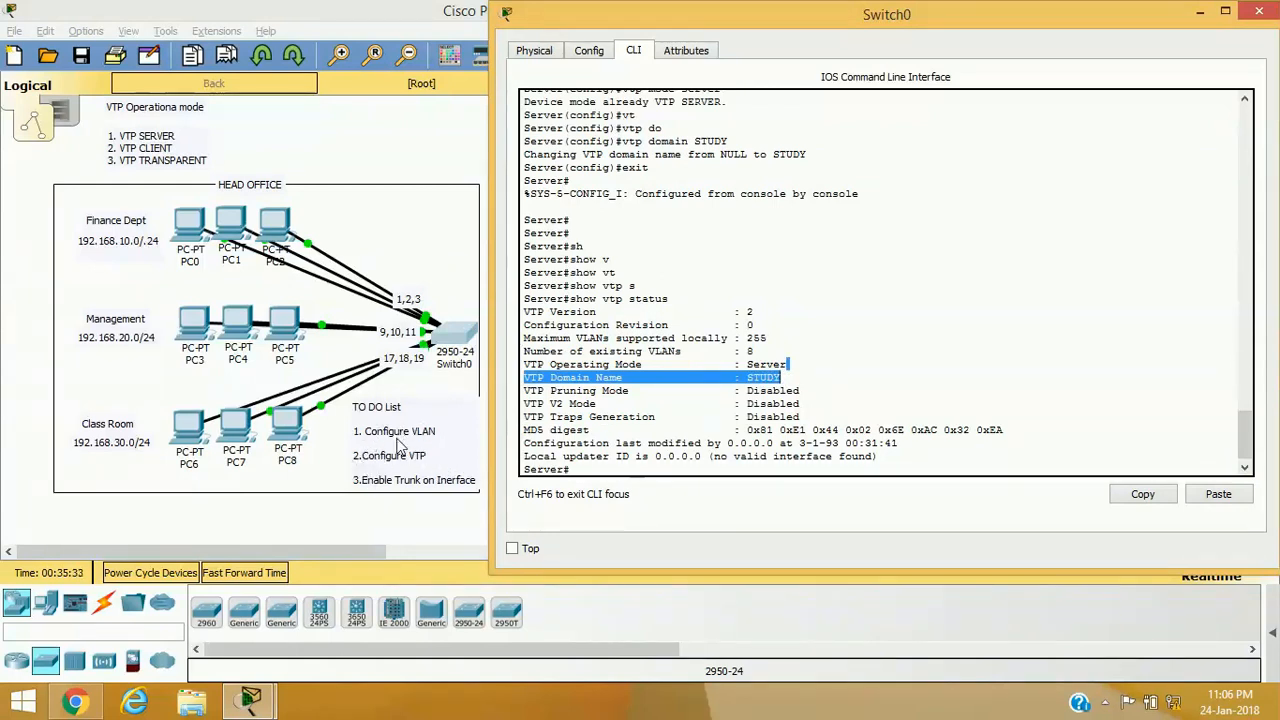
click(607, 468)
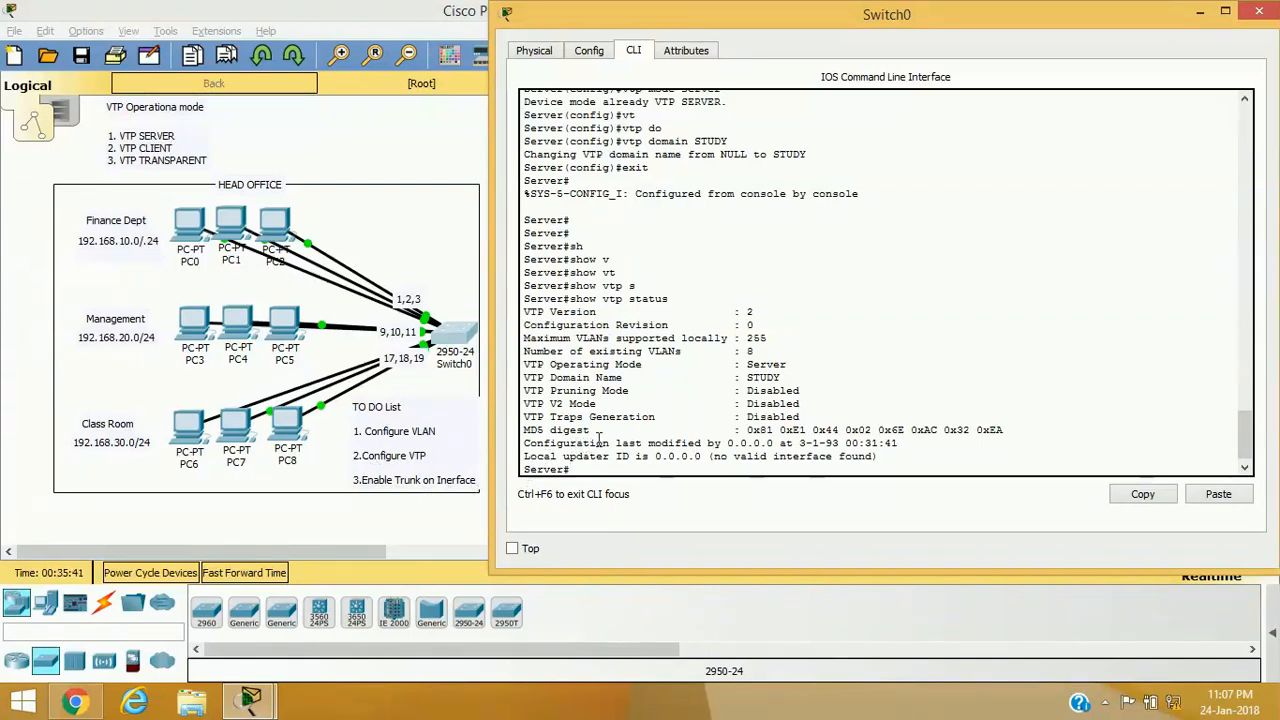
click(1258, 12)
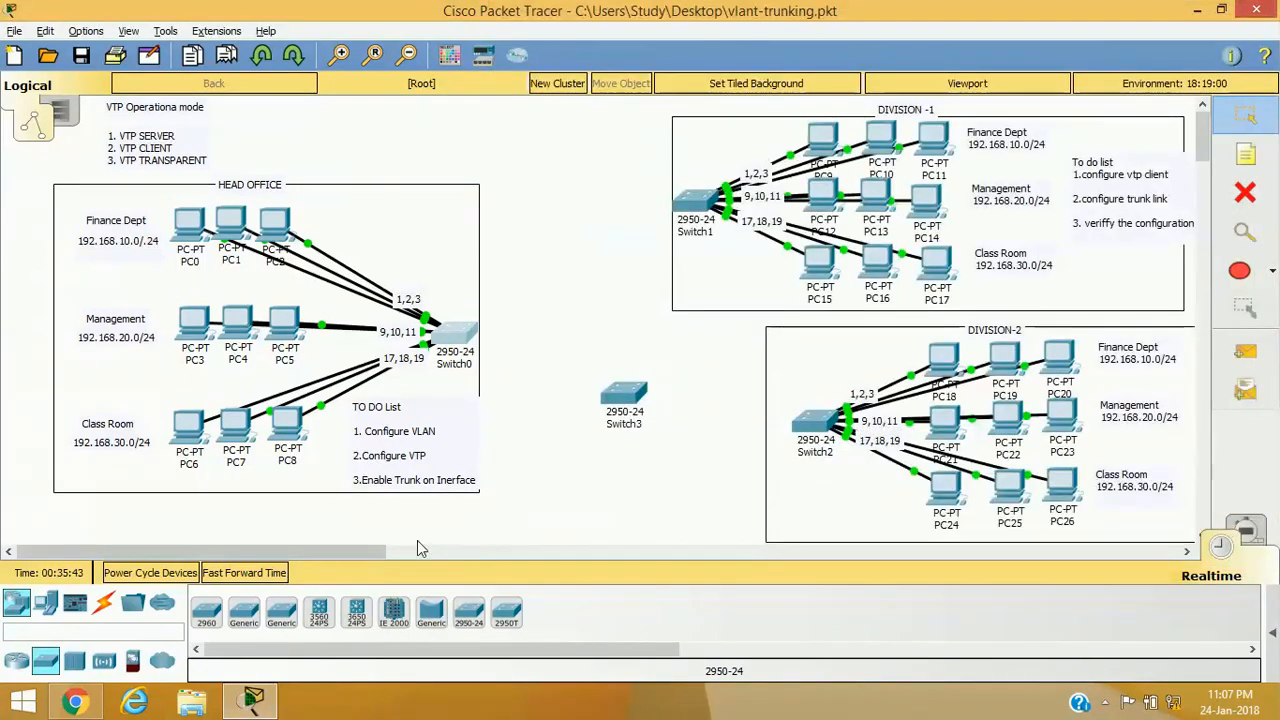
- Connect Switch0's FastEthernet0/24 to Switch1's FastEthernet0/24 with a Copper Cross-Over cable
click(103, 606)
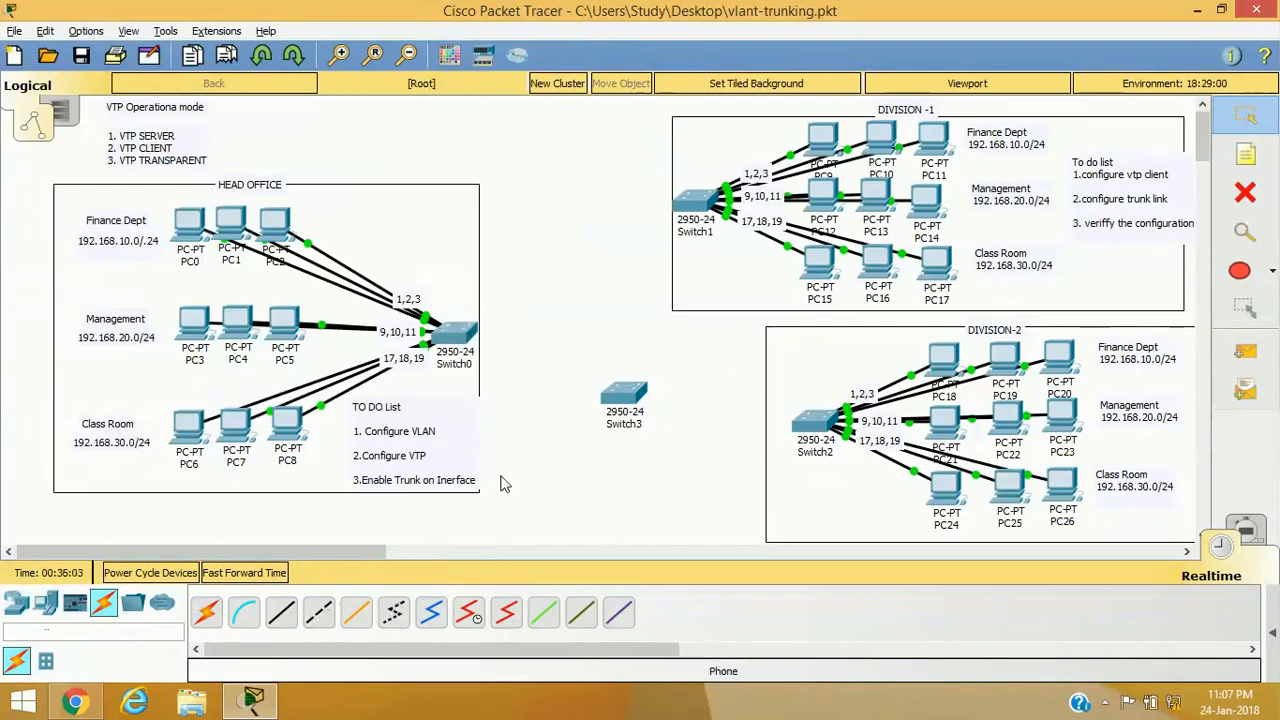
click(313, 618)
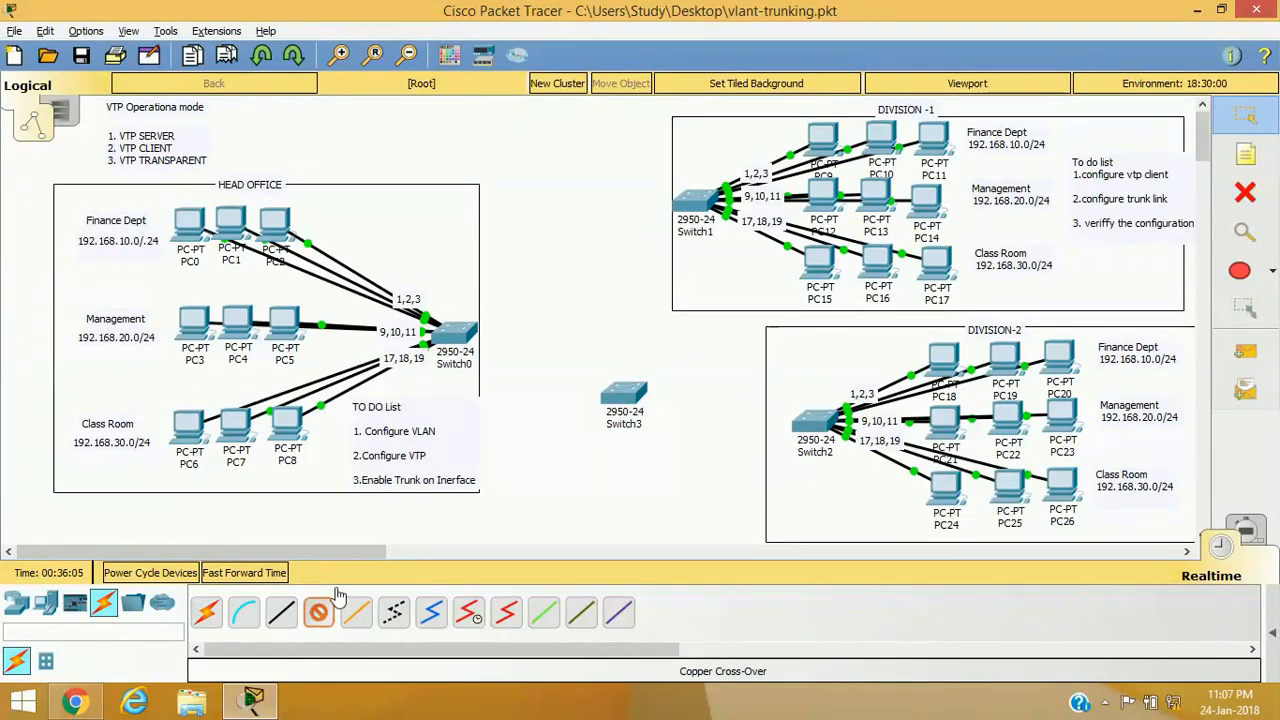
click(468, 335)
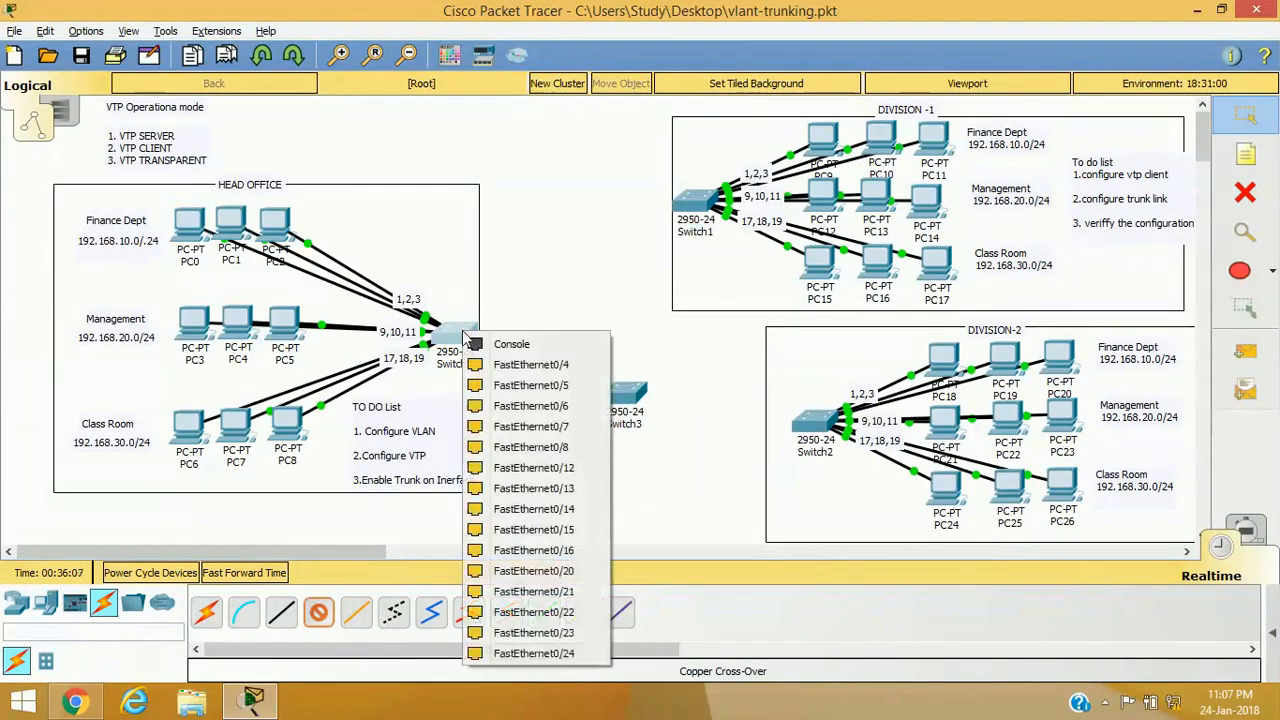
click(533, 653)
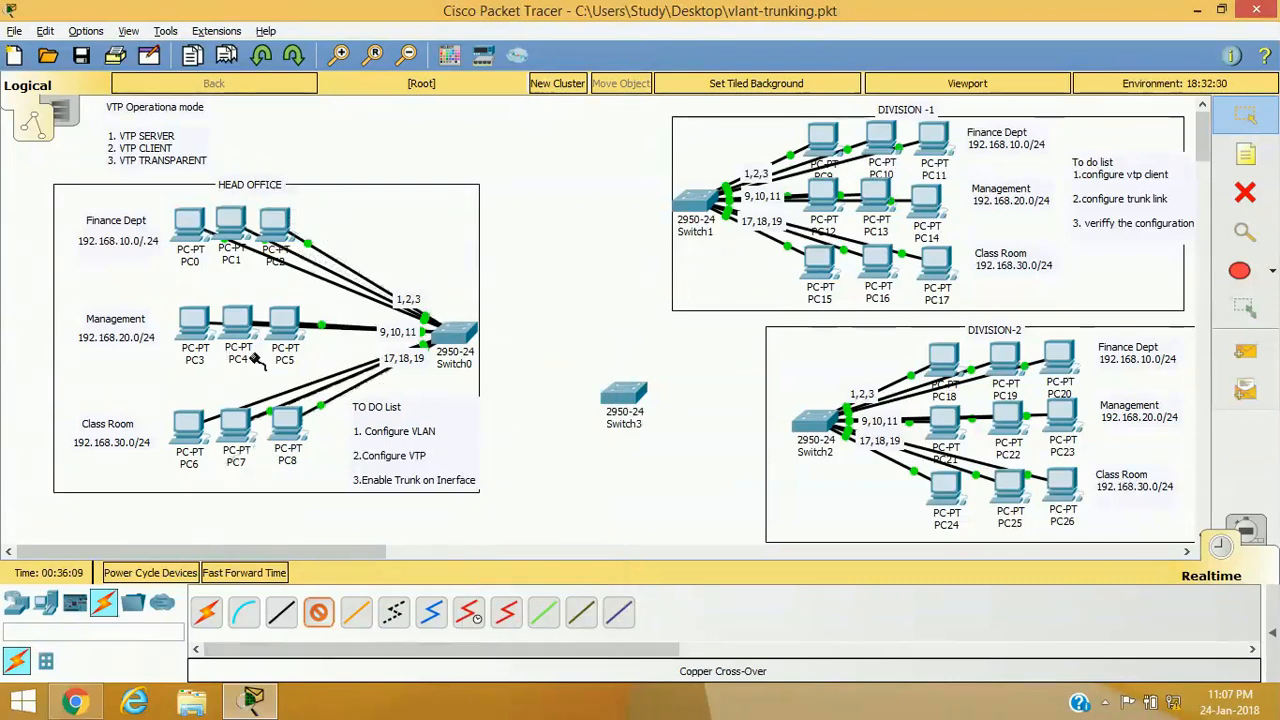
click(700, 197)
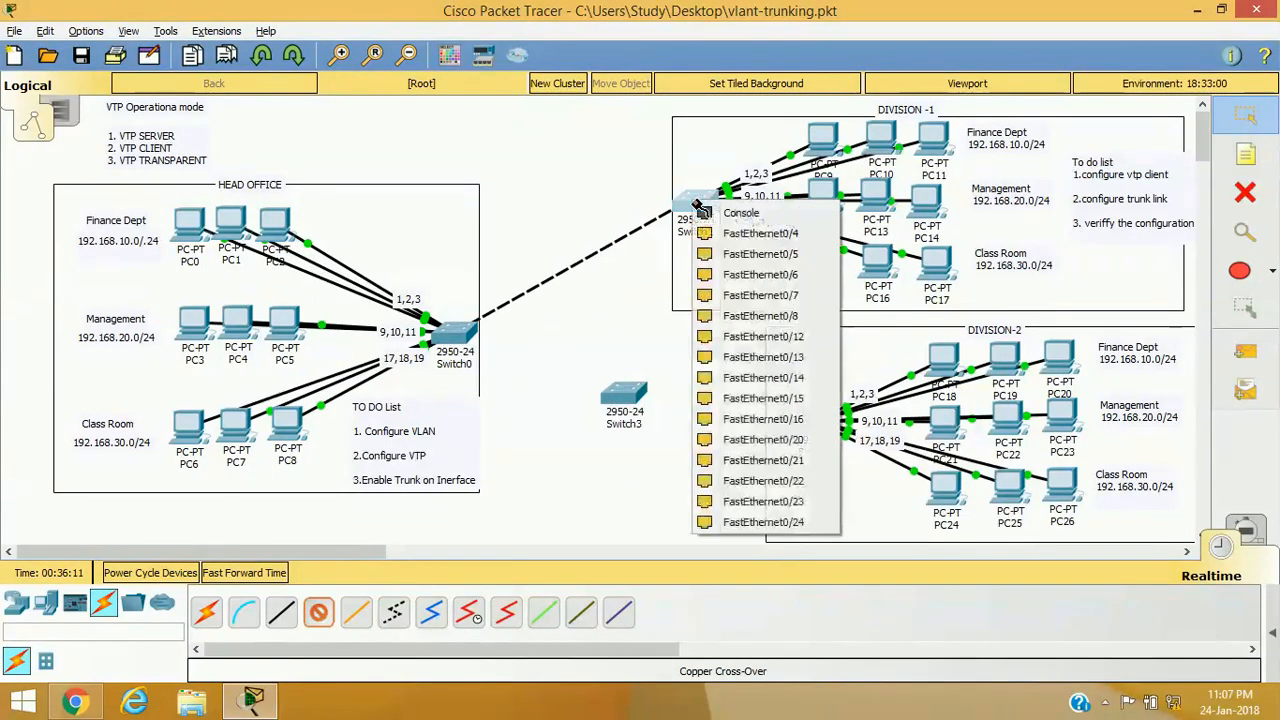
click(755, 535)
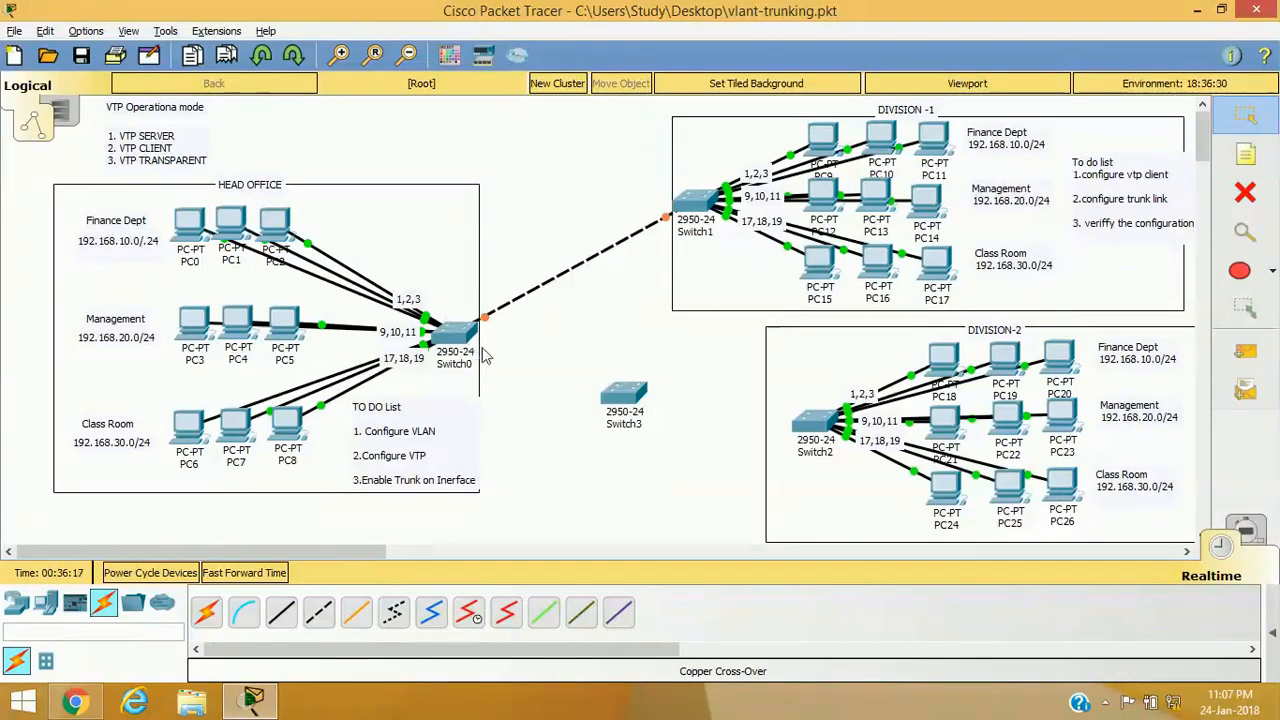
- Open Switch0's command line and run show interfaces trunk to look for existing trunk ports
mouse_move(489, 320)
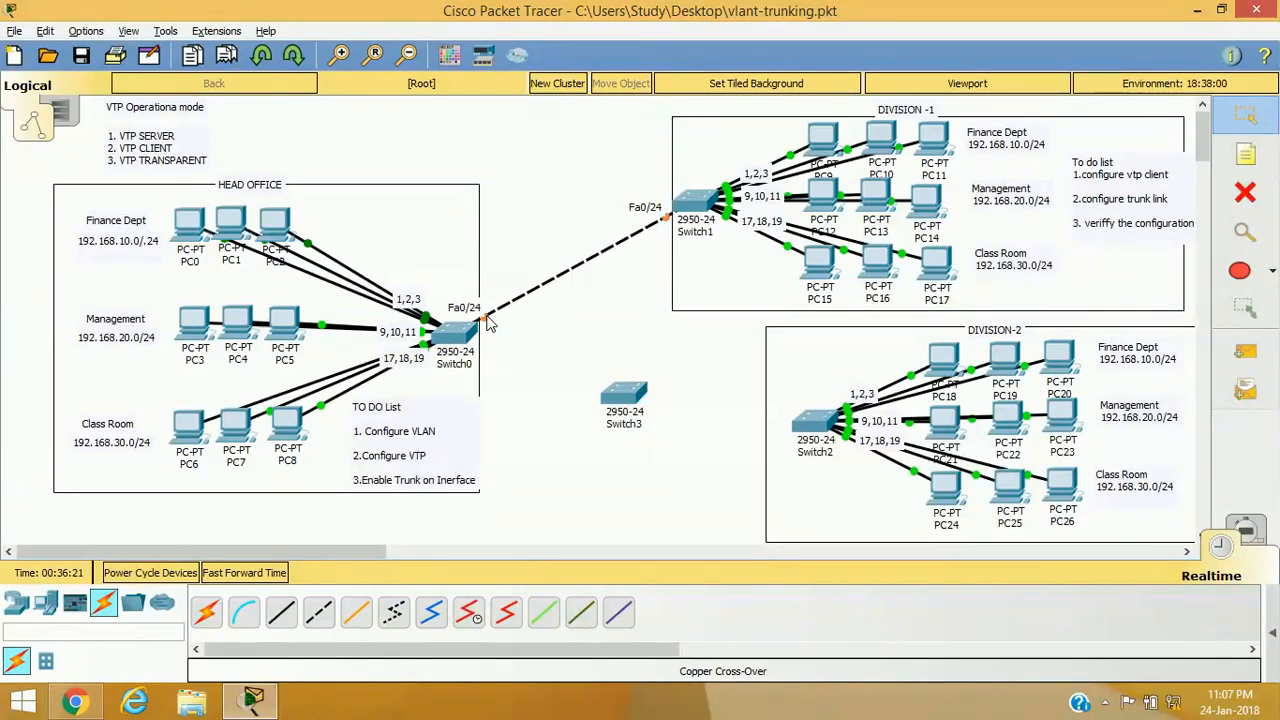
click(453, 333)
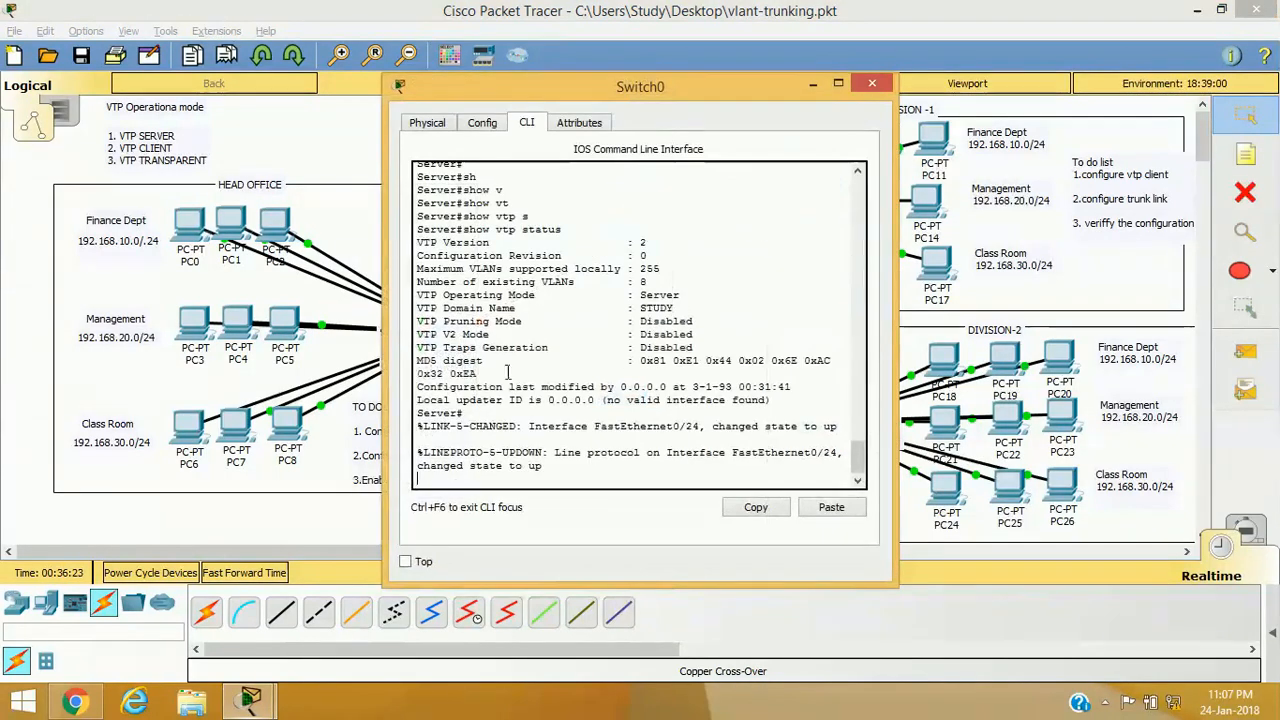
key(Return)
key(Return)
key(Return)
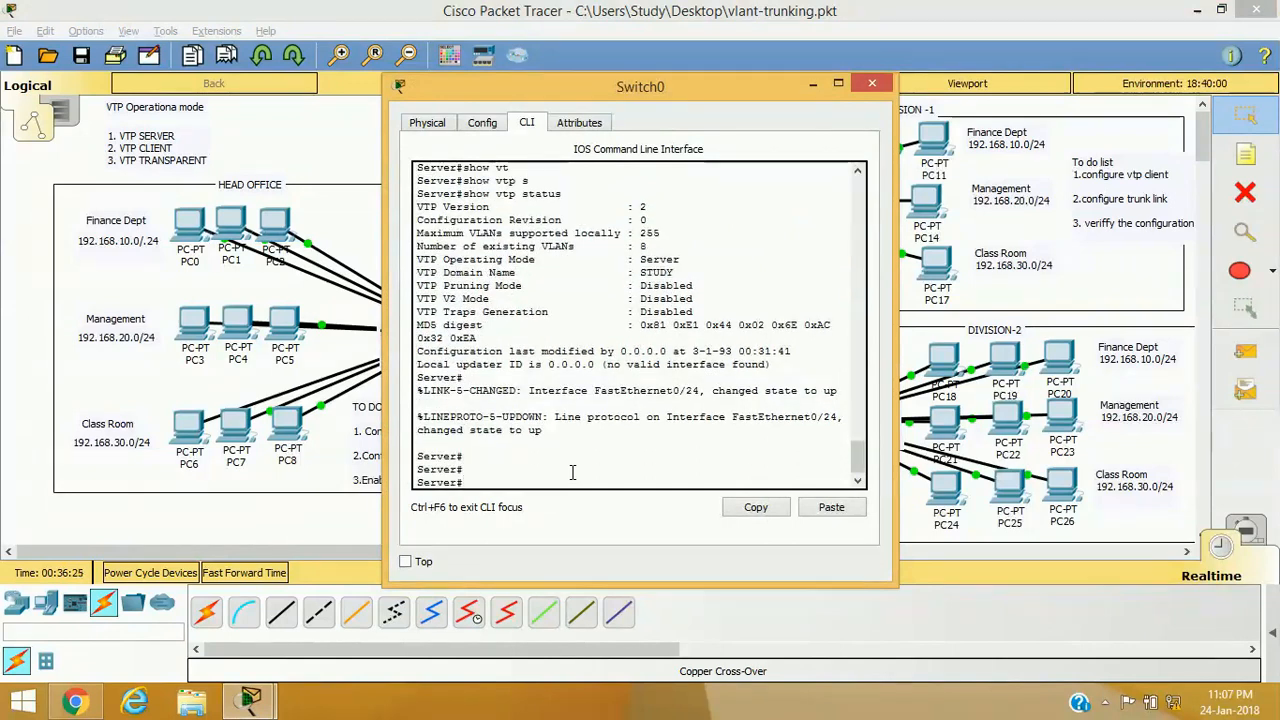
text(sh)
key(Tab)
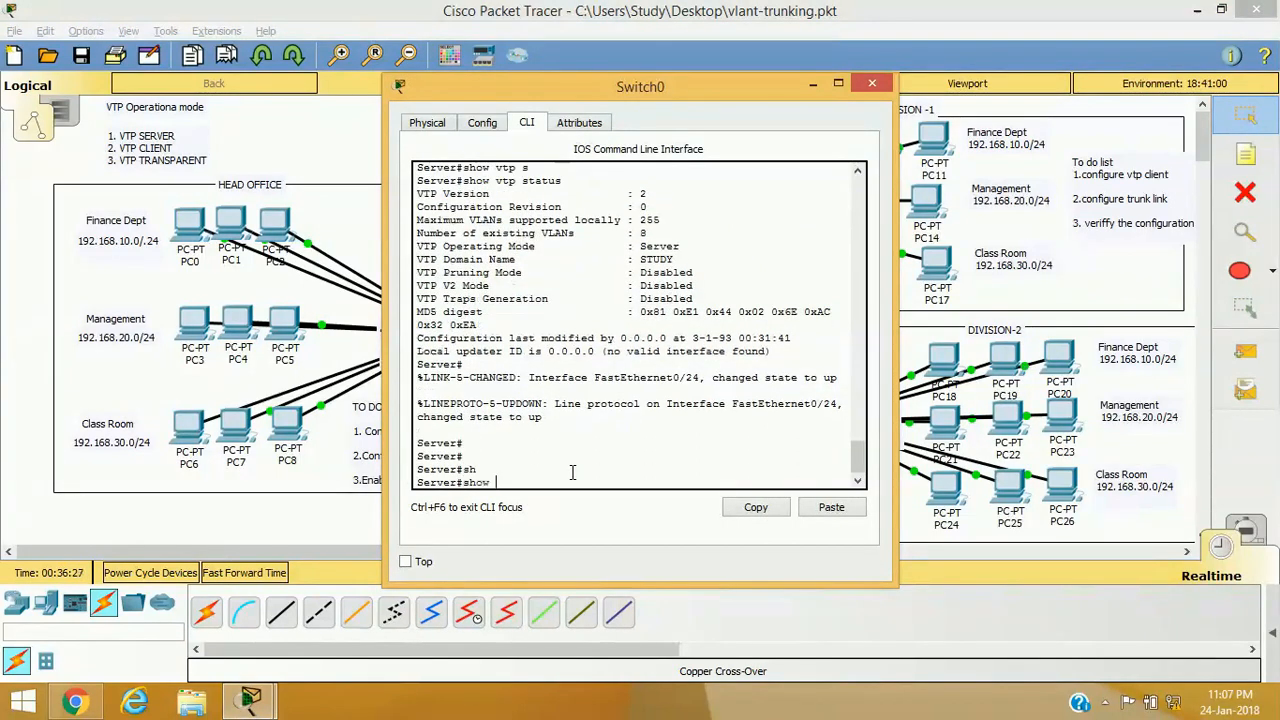
text(in)
key(Tab)
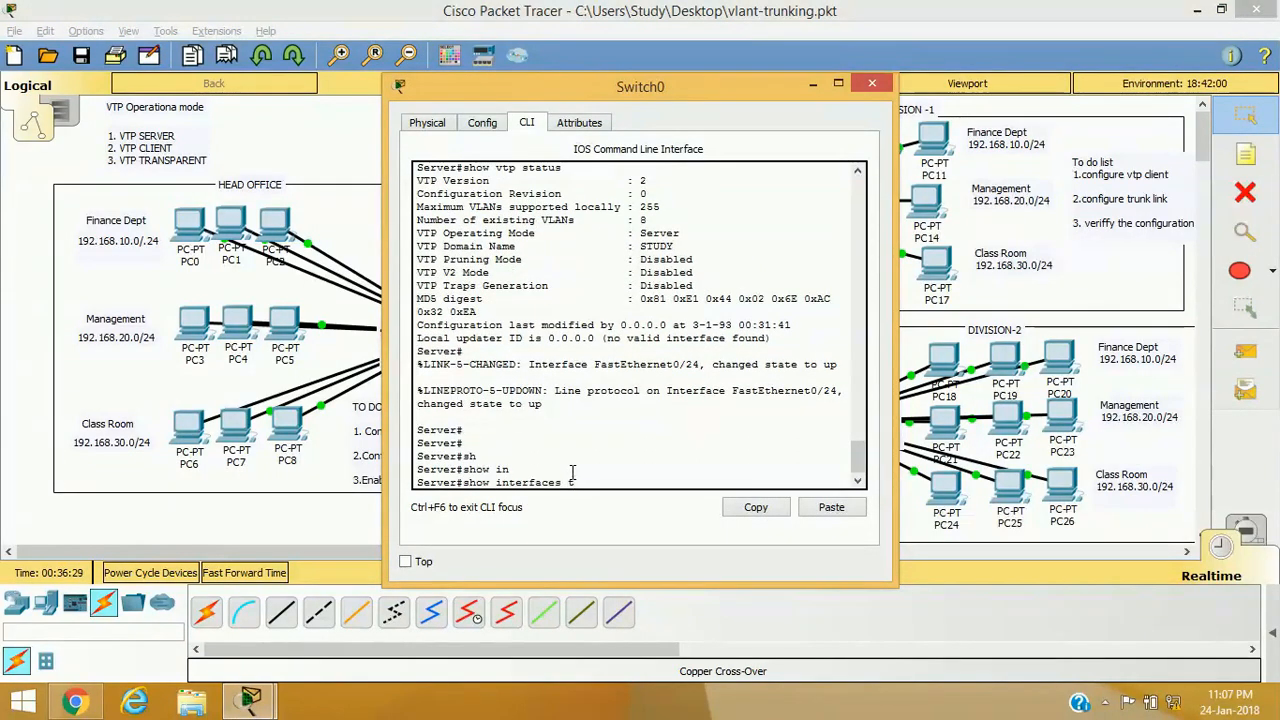
text(t)
key(Tab)
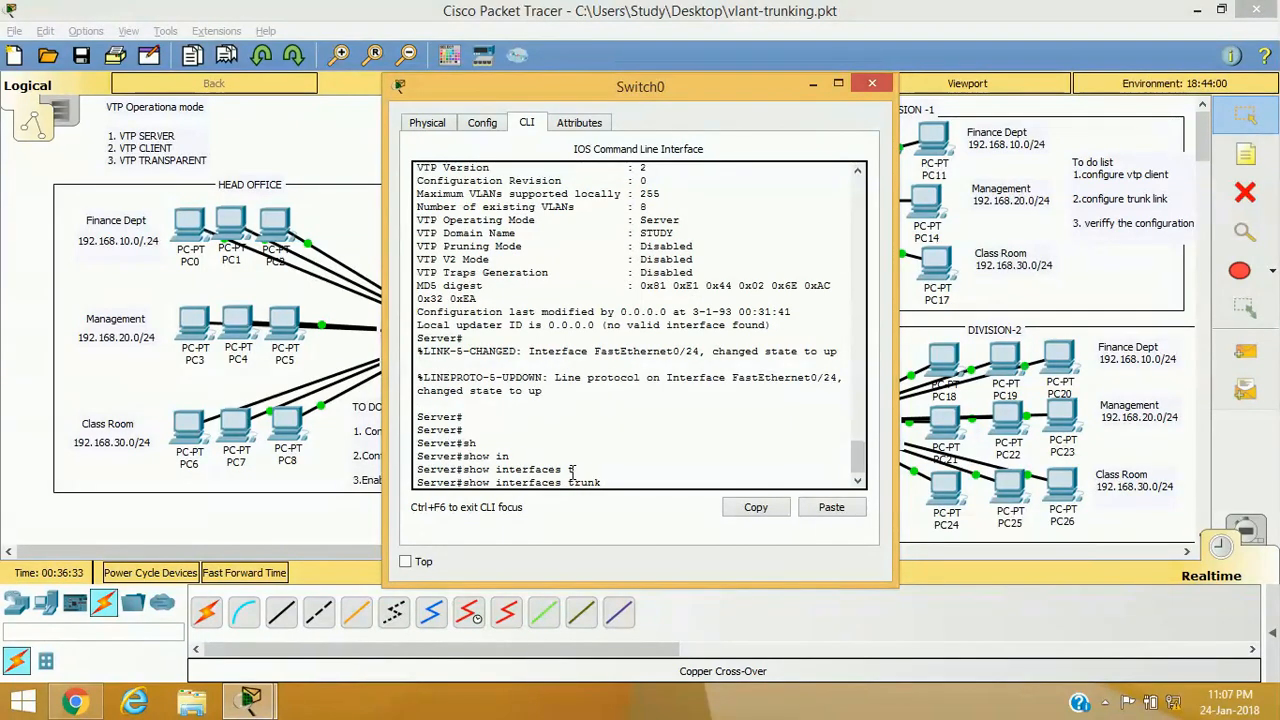
key(Return)
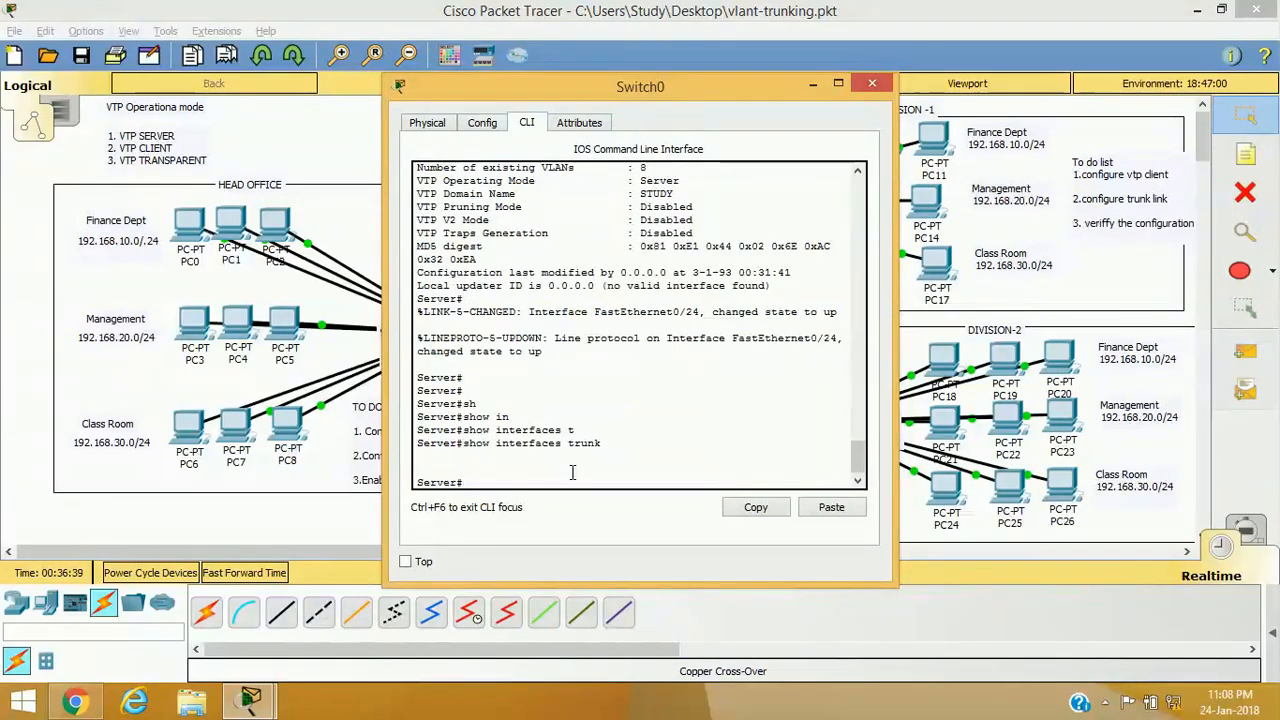
- Enter global configuration mode and open interface configuration for fastEthernet 0/24 on Switch0
key(Tab)
text(t)
key(Return)
text(in)
key(Tab)
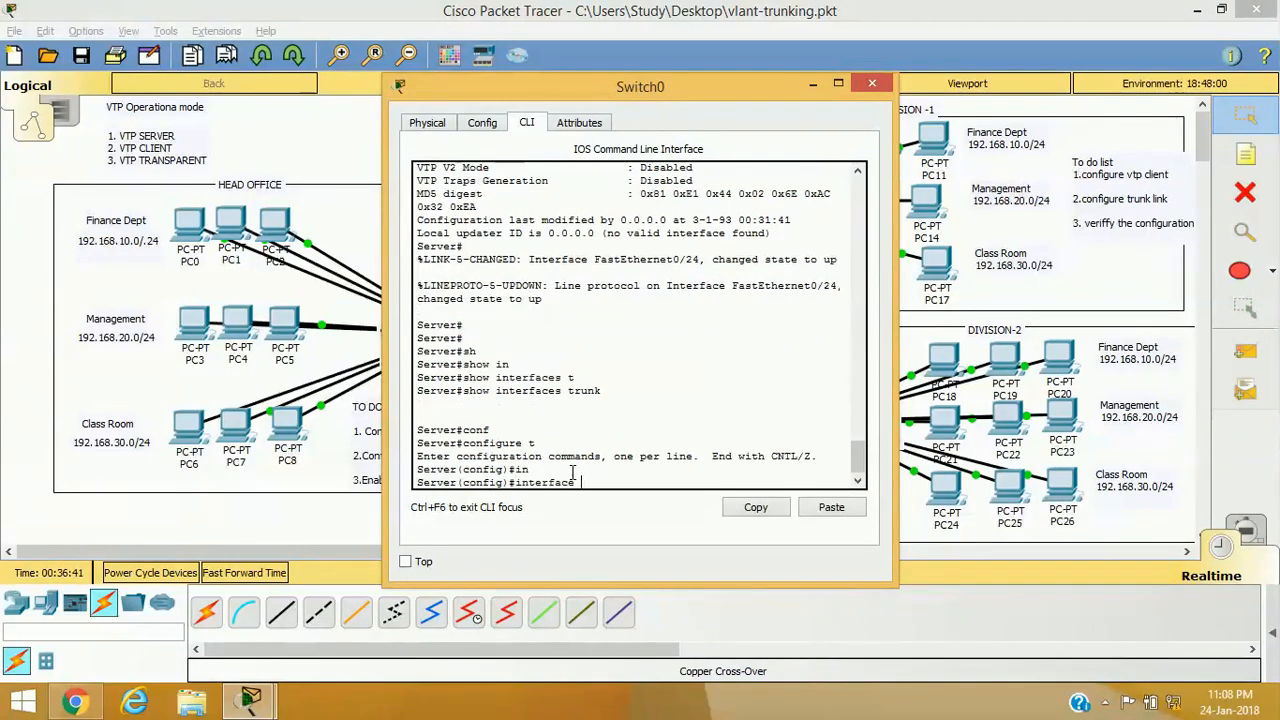
text(f)
key(Tab)
text(0/24)
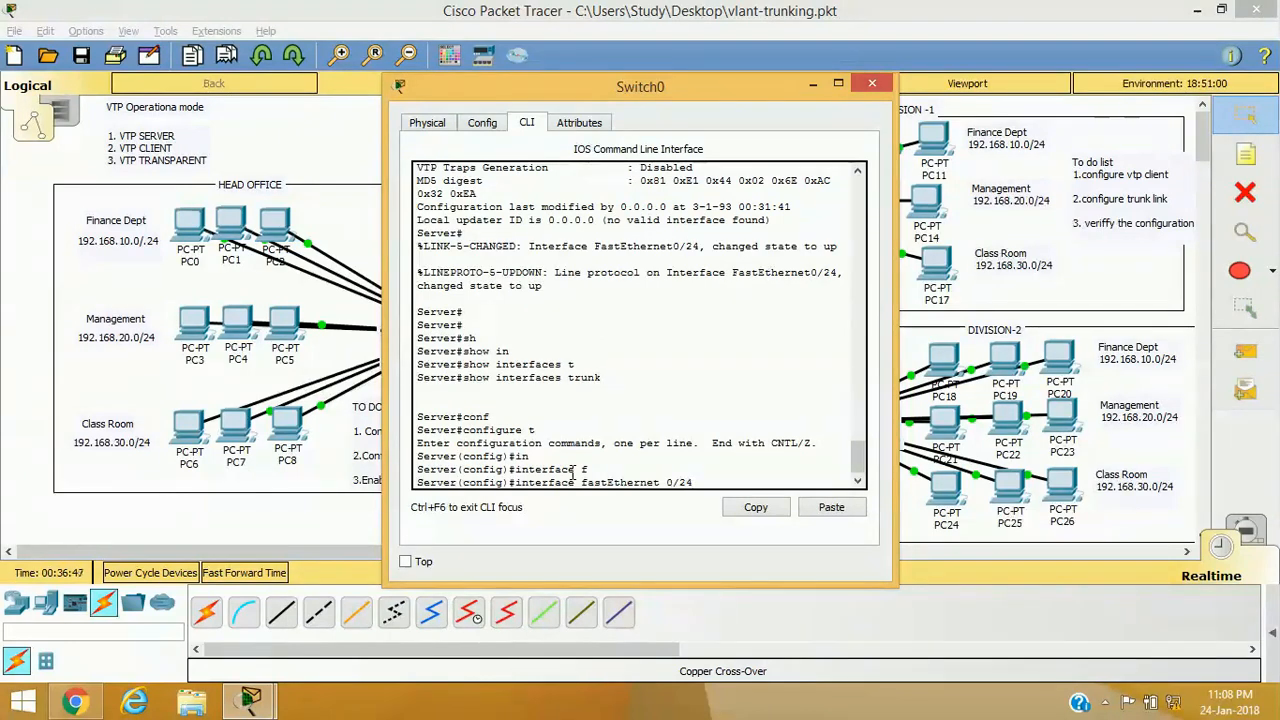
key(Return)
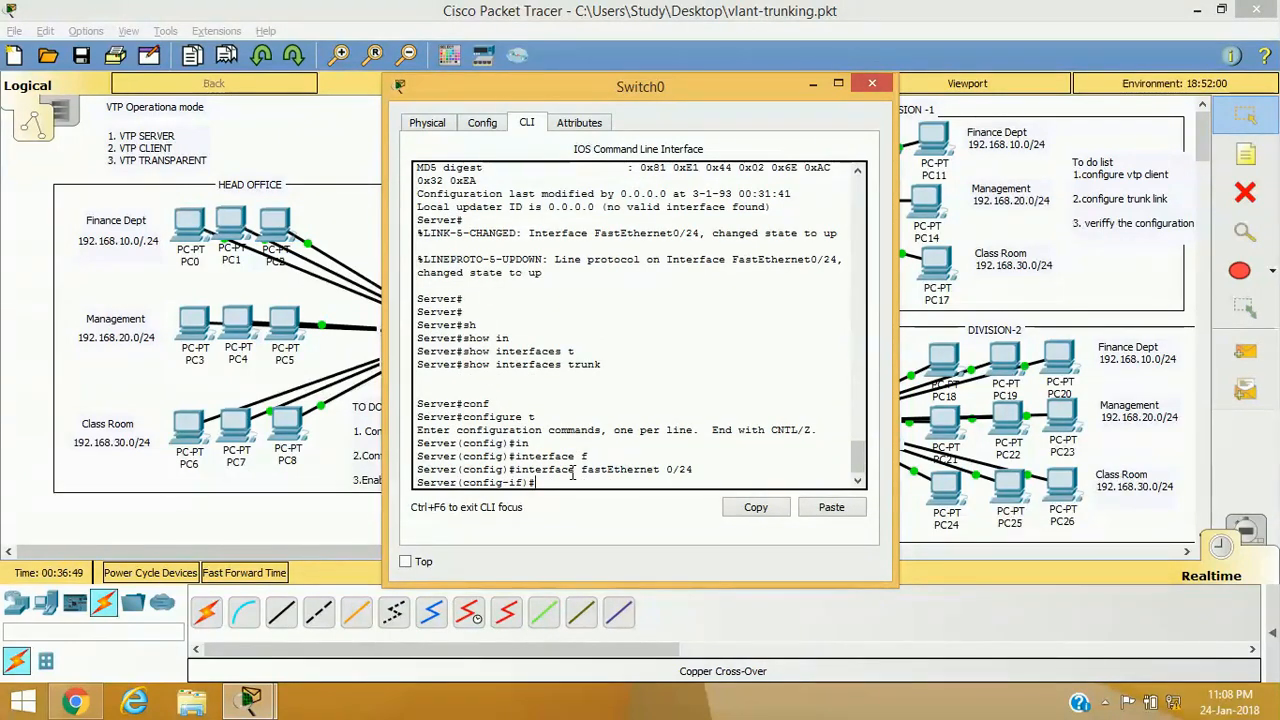
- Set the interface's switchport mode to trunk
text(sw)
key(Tab)
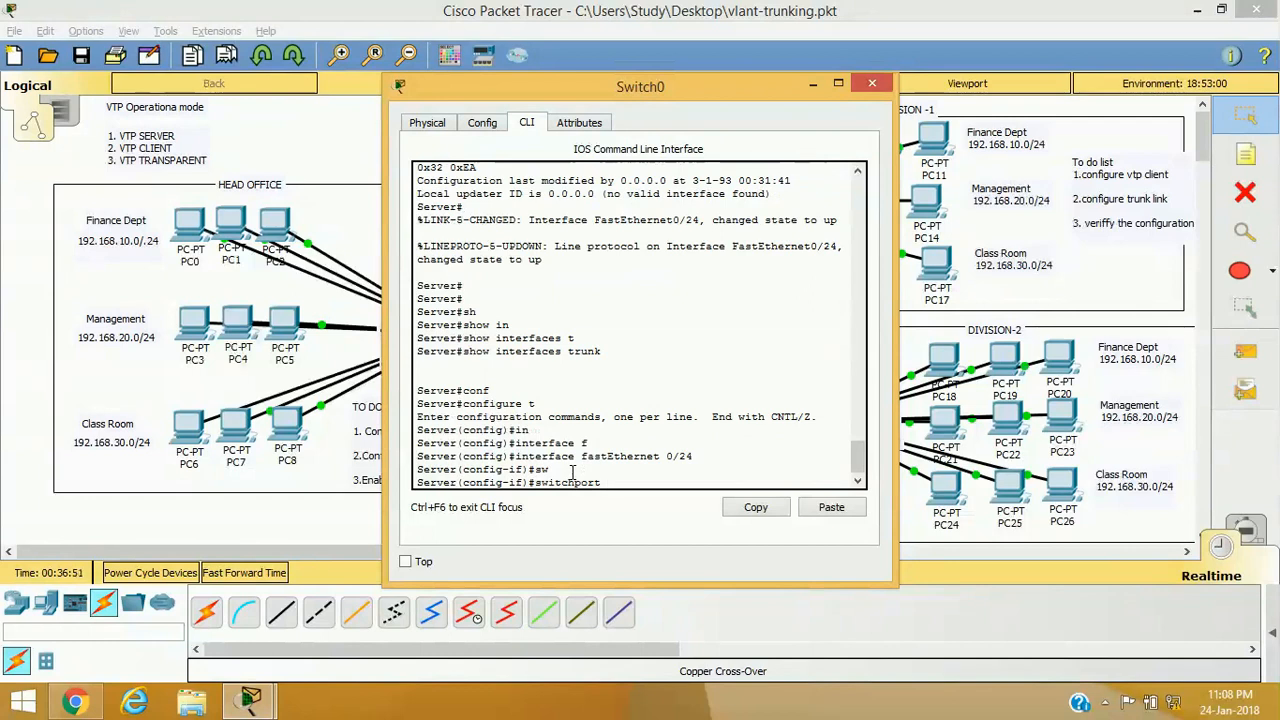
text(mo)
key(Tab)
text(t)
key(Tab)
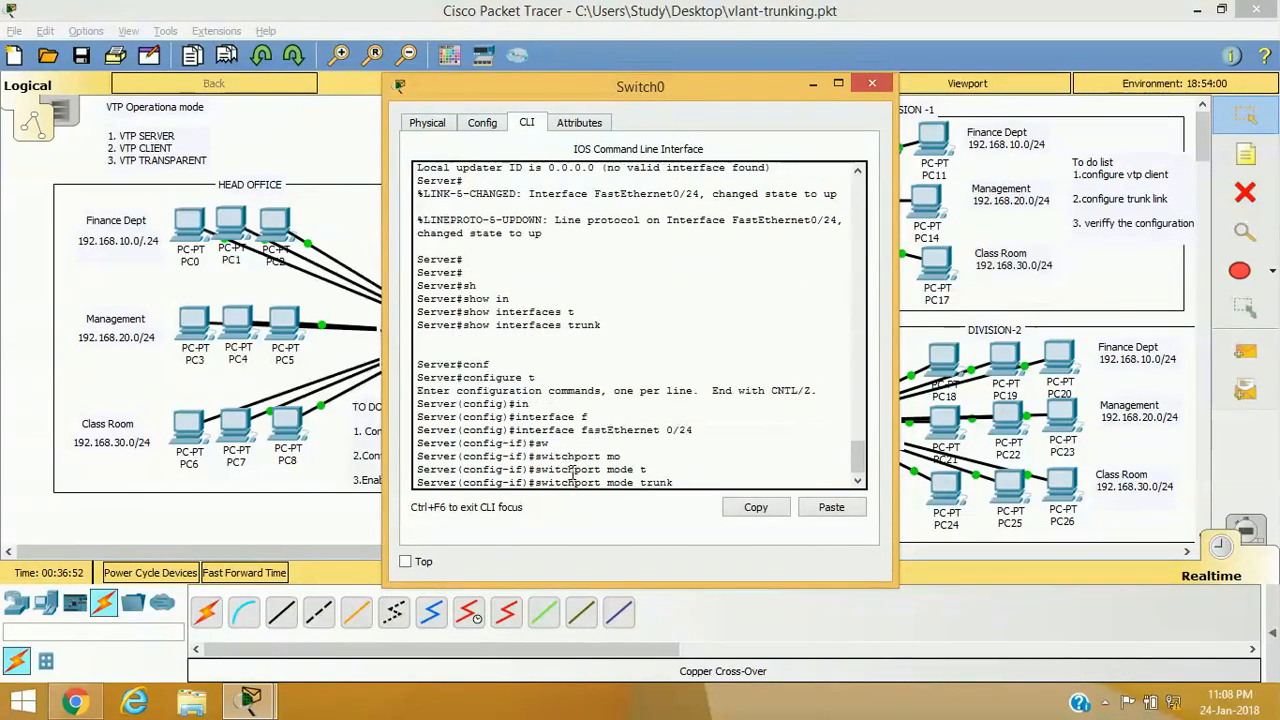
key(Return)
key(Return)
key(Return)
key(Return)
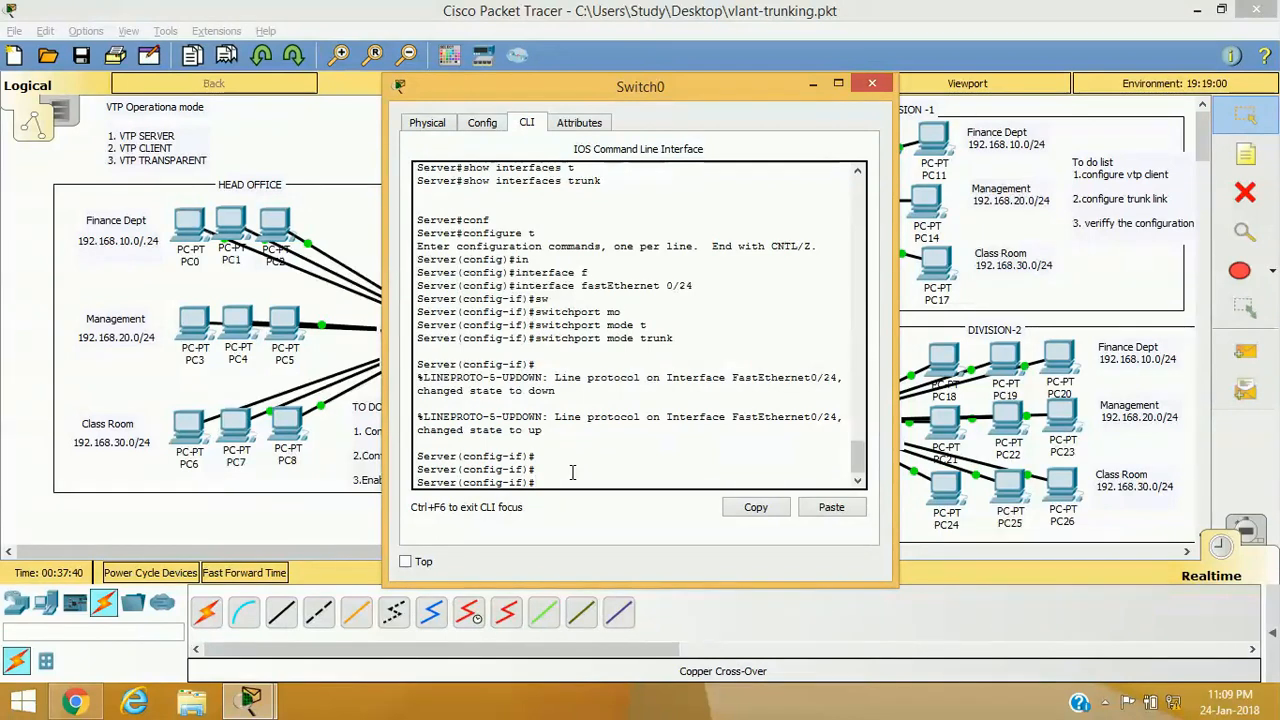
- Check Fa0/24's trunk encapsulation and status with show interfaces trunk in privileged mode, and close Switch0's window
text(exit)
key(Return)
text(exit)
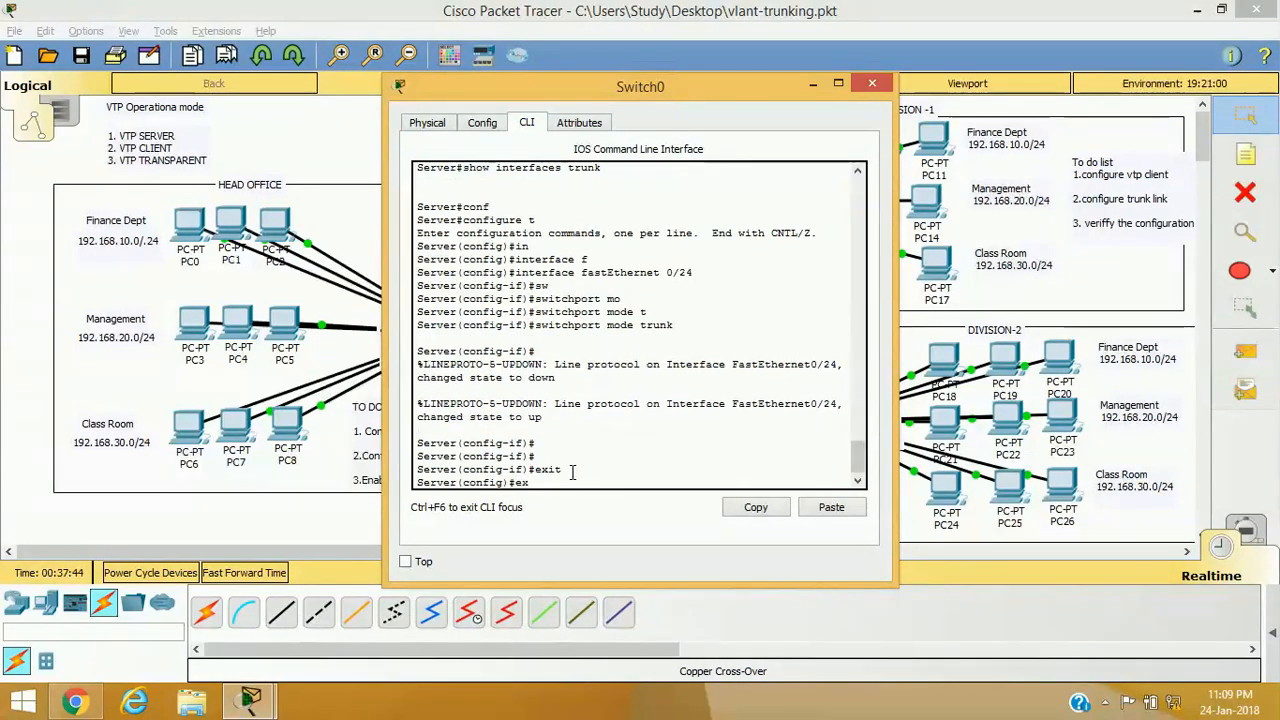
key(Return)
key(Return)
key(Return)
key(Return)
text(show interfaces trunk)
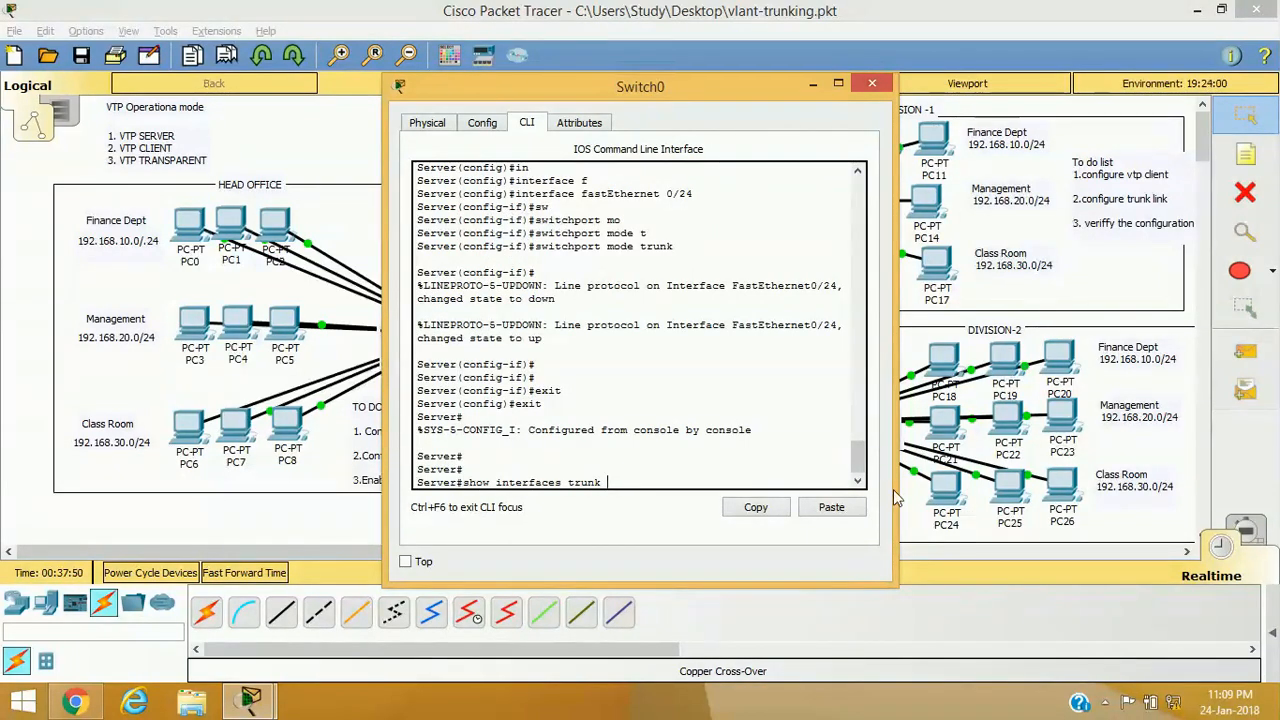
drag(895, 582, 1272, 576)
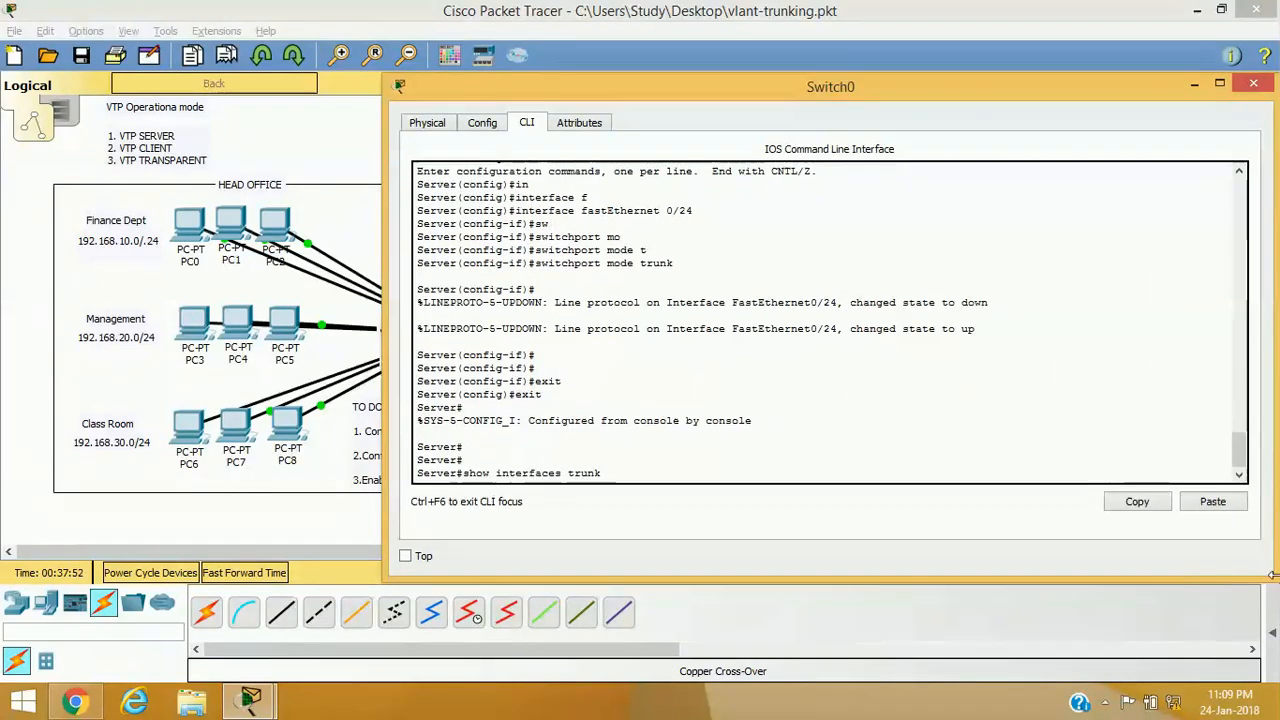
key(Return)
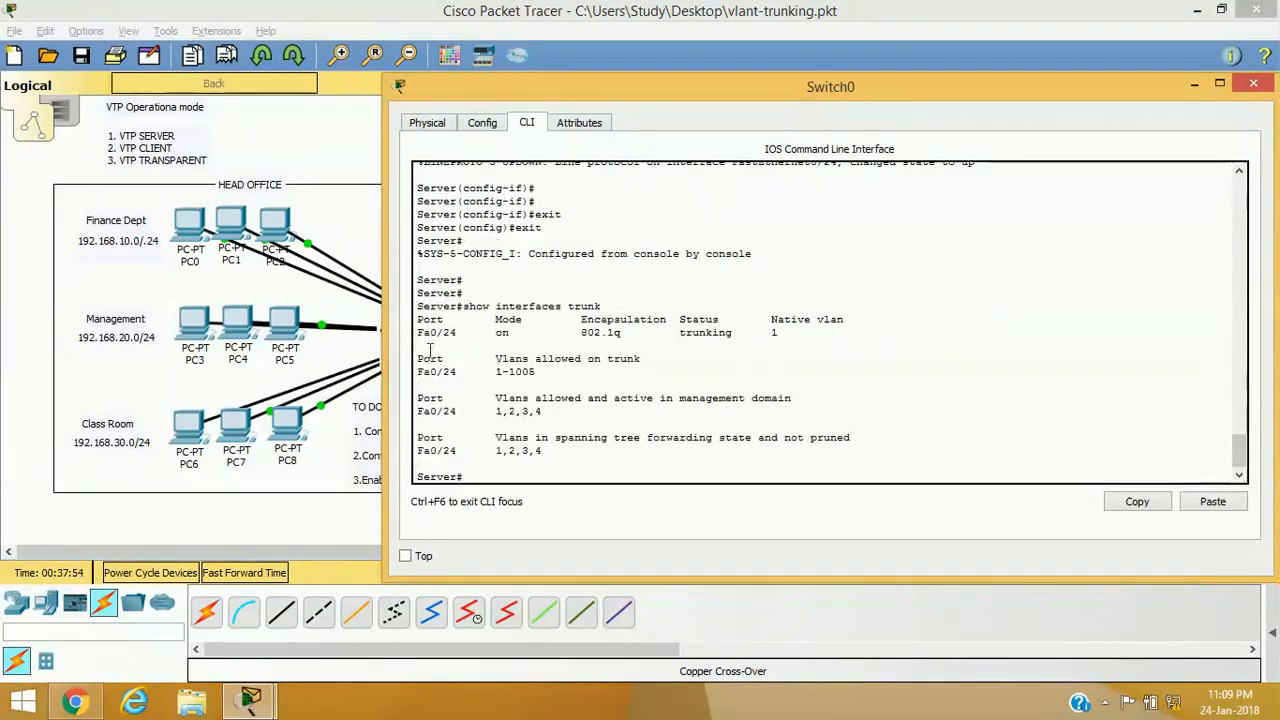
drag(419, 332, 445, 335)
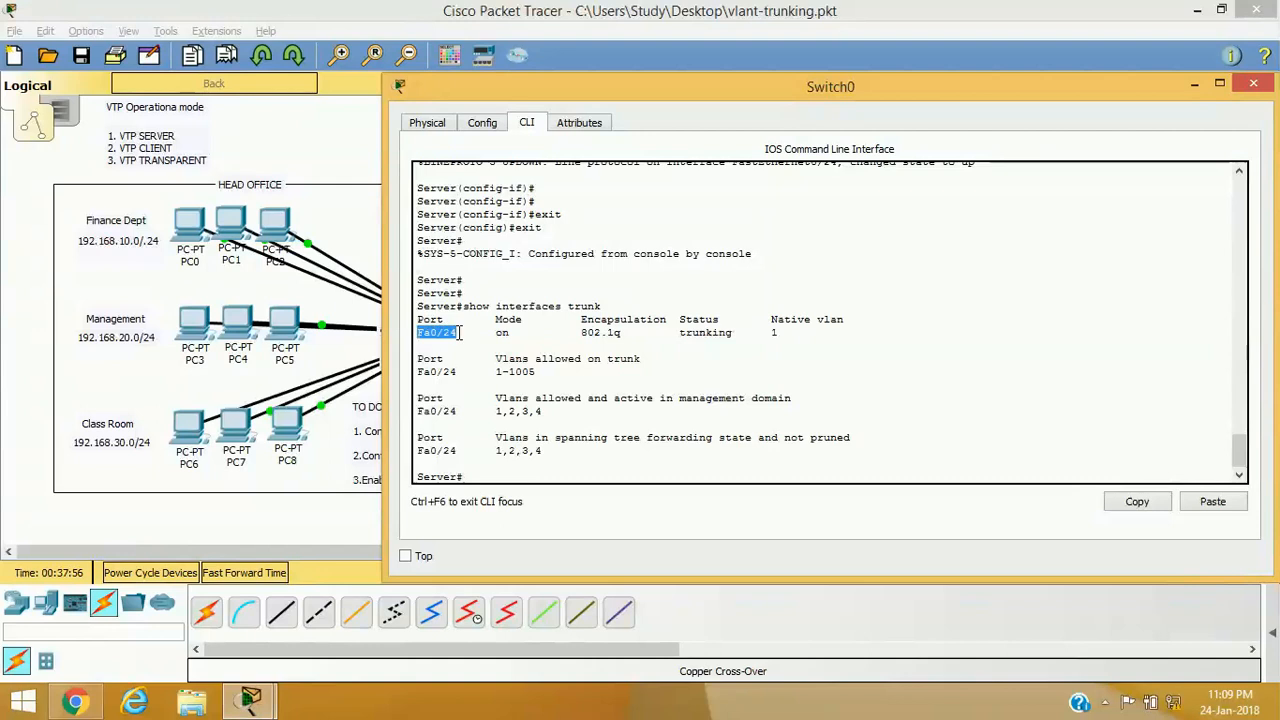
click(585, 332)
drag(580, 332, 633, 336)
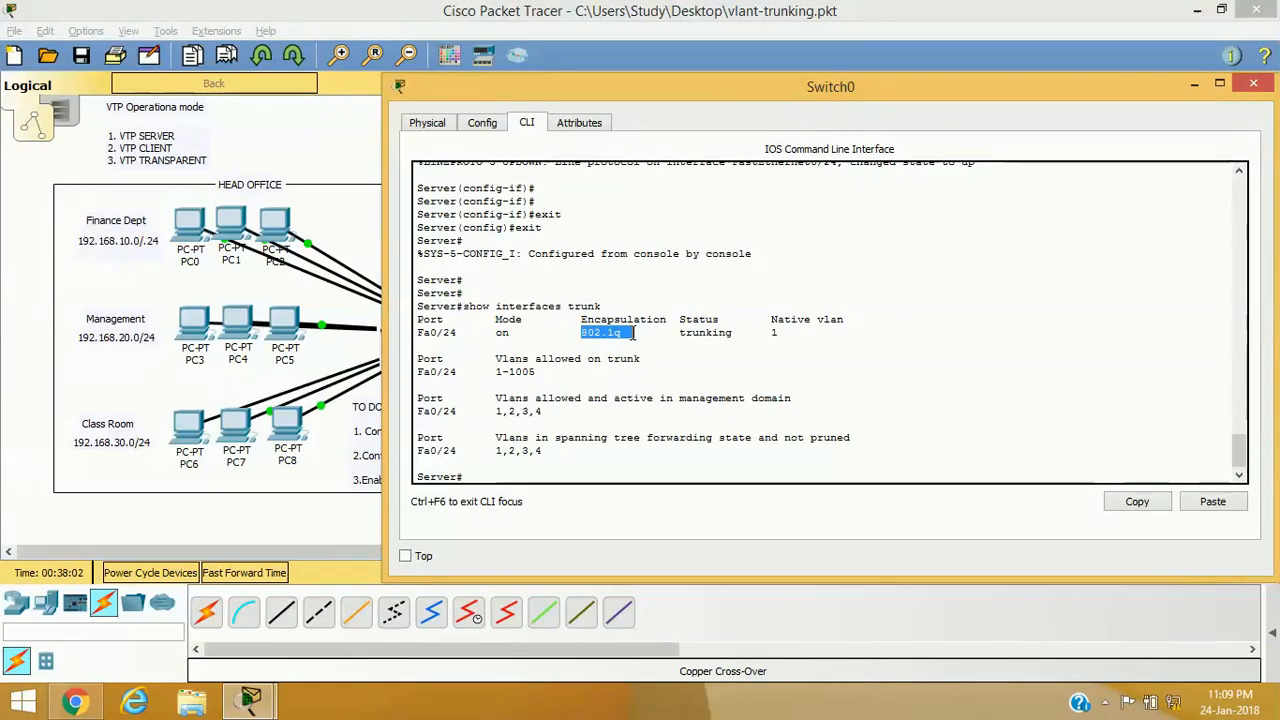
drag(672, 333, 731, 318)
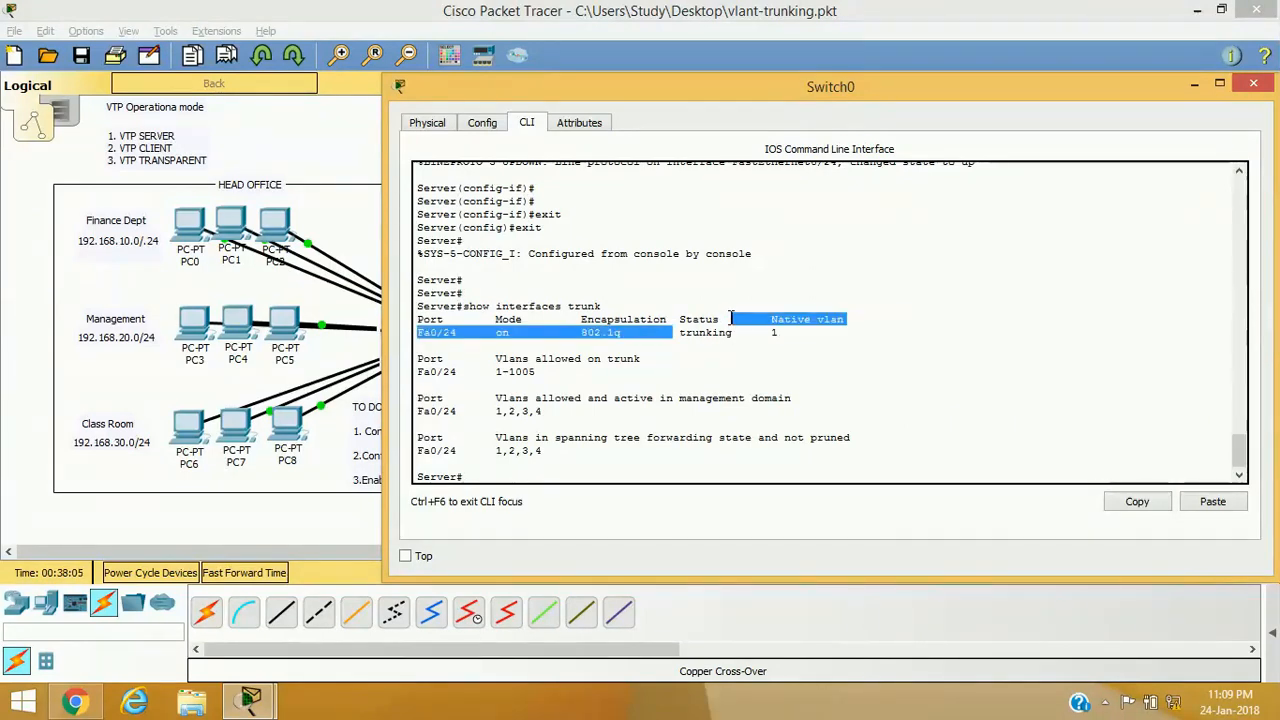
click(1253, 84)
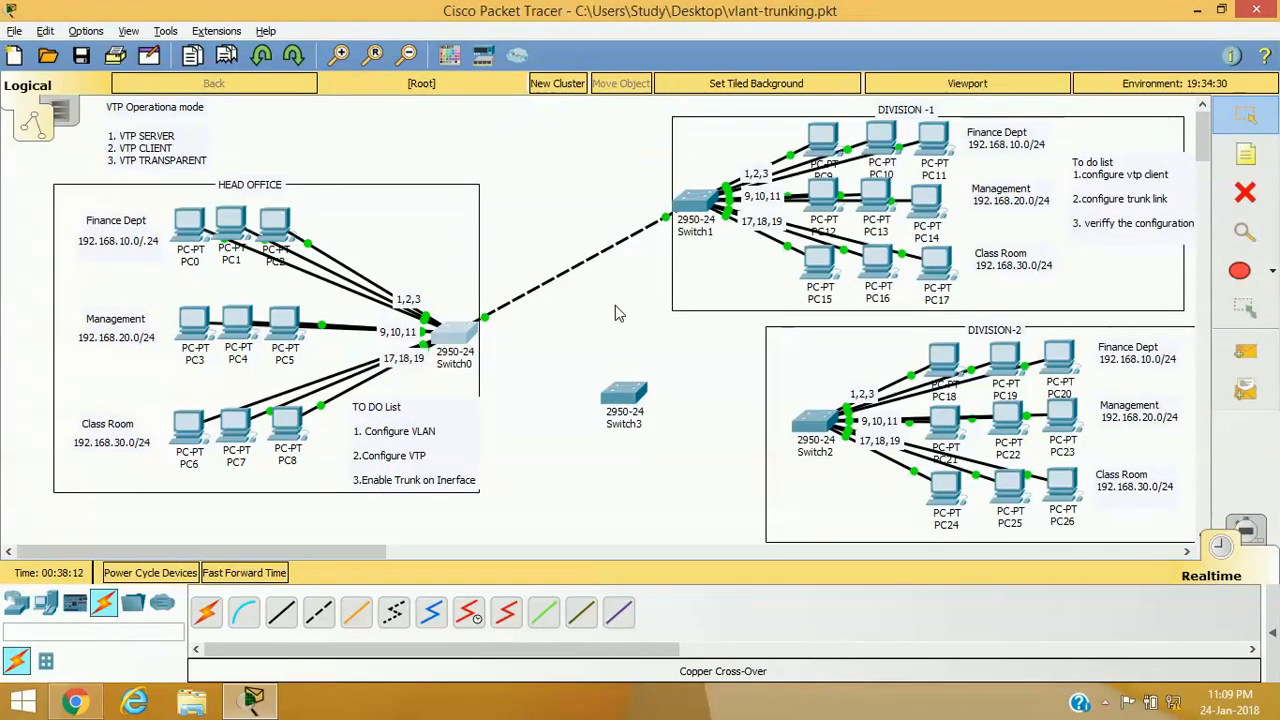
- Open the command line of Switch1 in Division-1 and enter privileged mode with enable
mouse_move(697, 205)
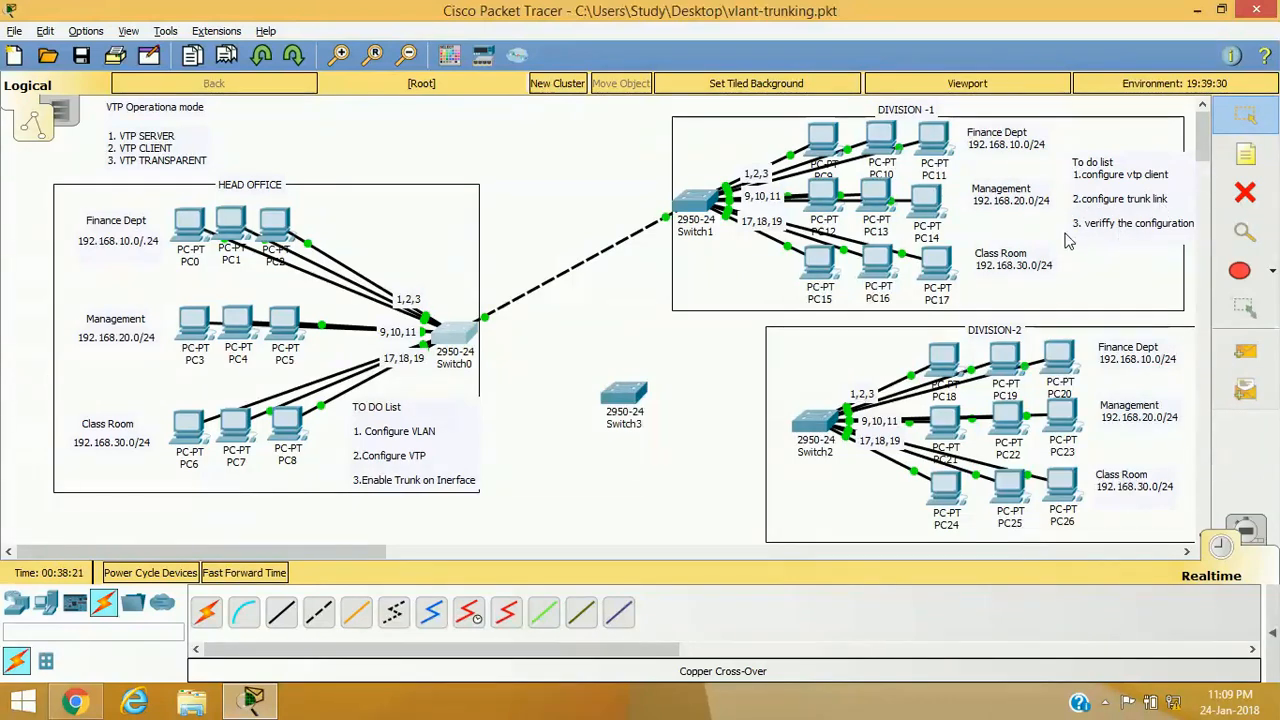
click(712, 205)
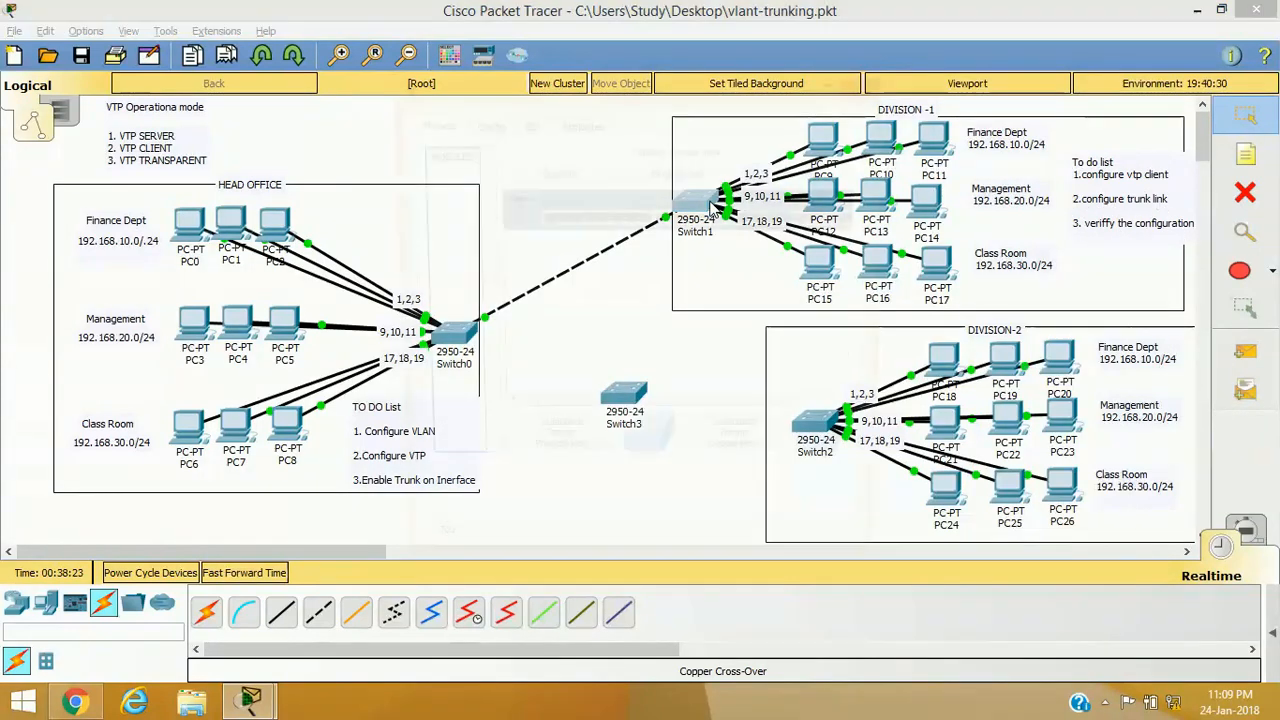
click(526, 122)
key(Return)
key(Return)
text(en)
key(Tab)
key(Return)
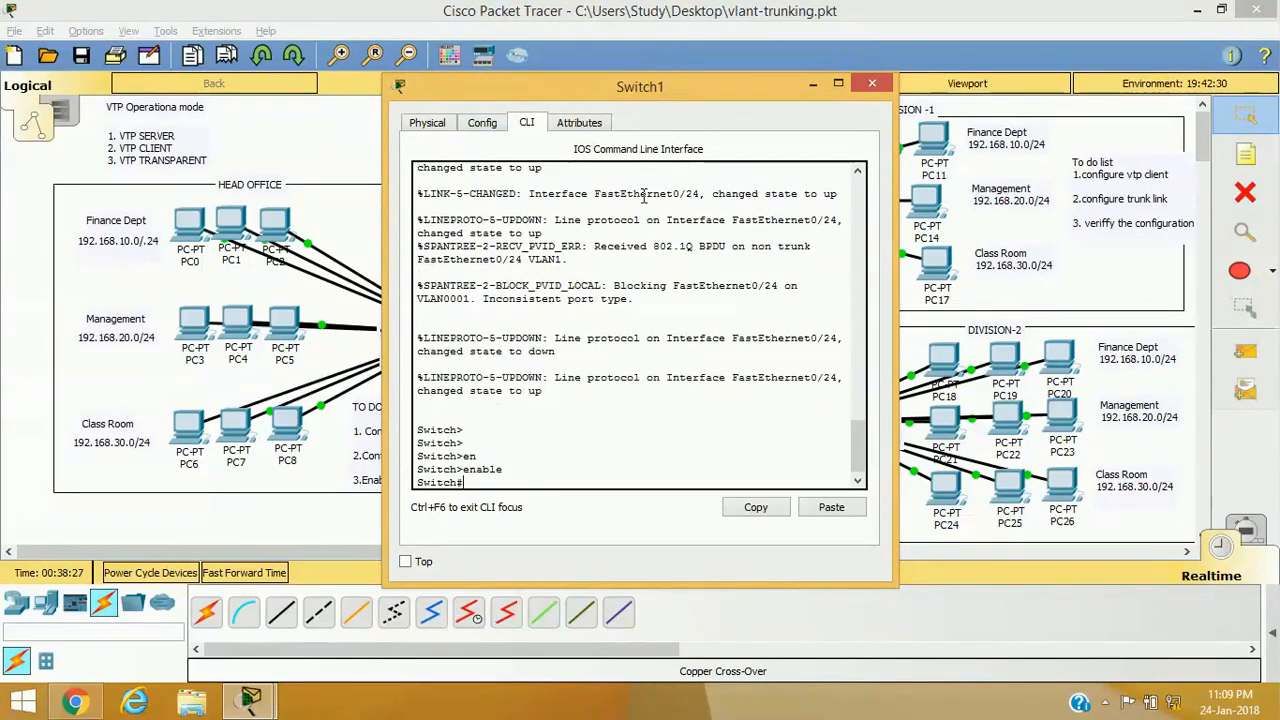
- Run show vtp status on Switch1 and check its VTP operating mode and domain name
text(show)
key(Tab)
text(v)
key(Tab)
text(t)
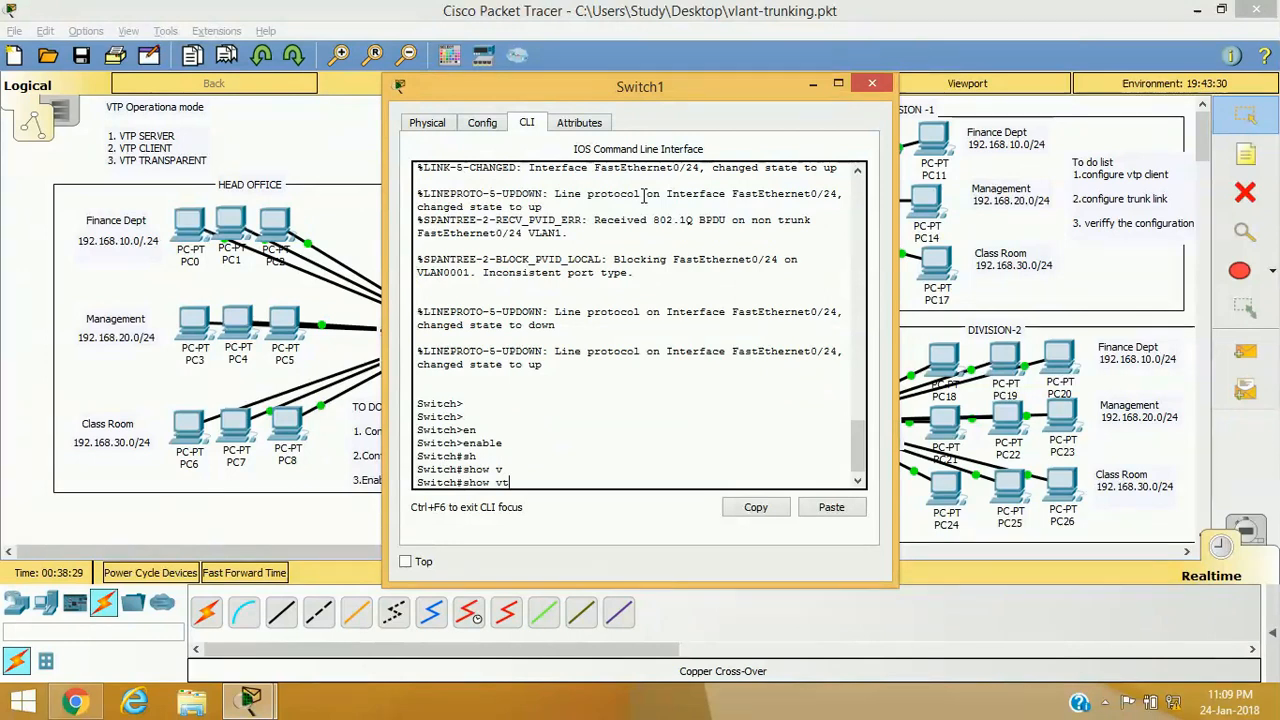
key(Tab)
text(s)
key(Tab)
key(Return)
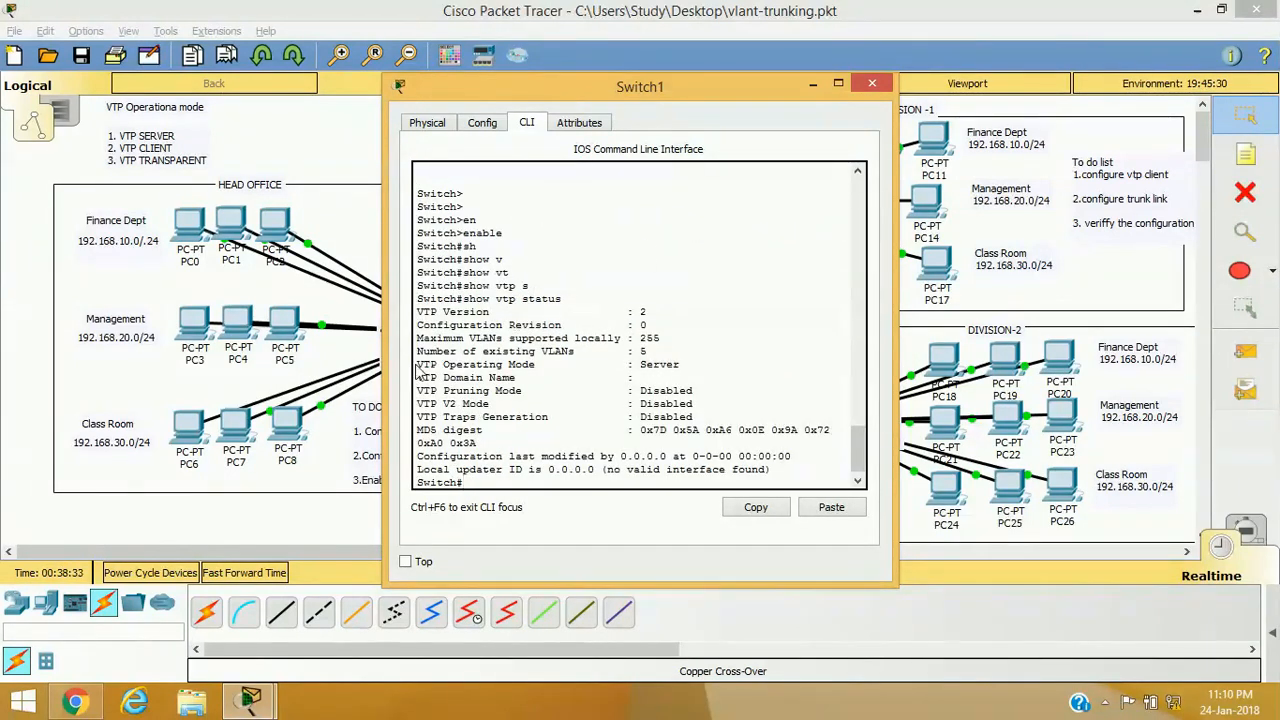
drag(483, 357, 699, 370)
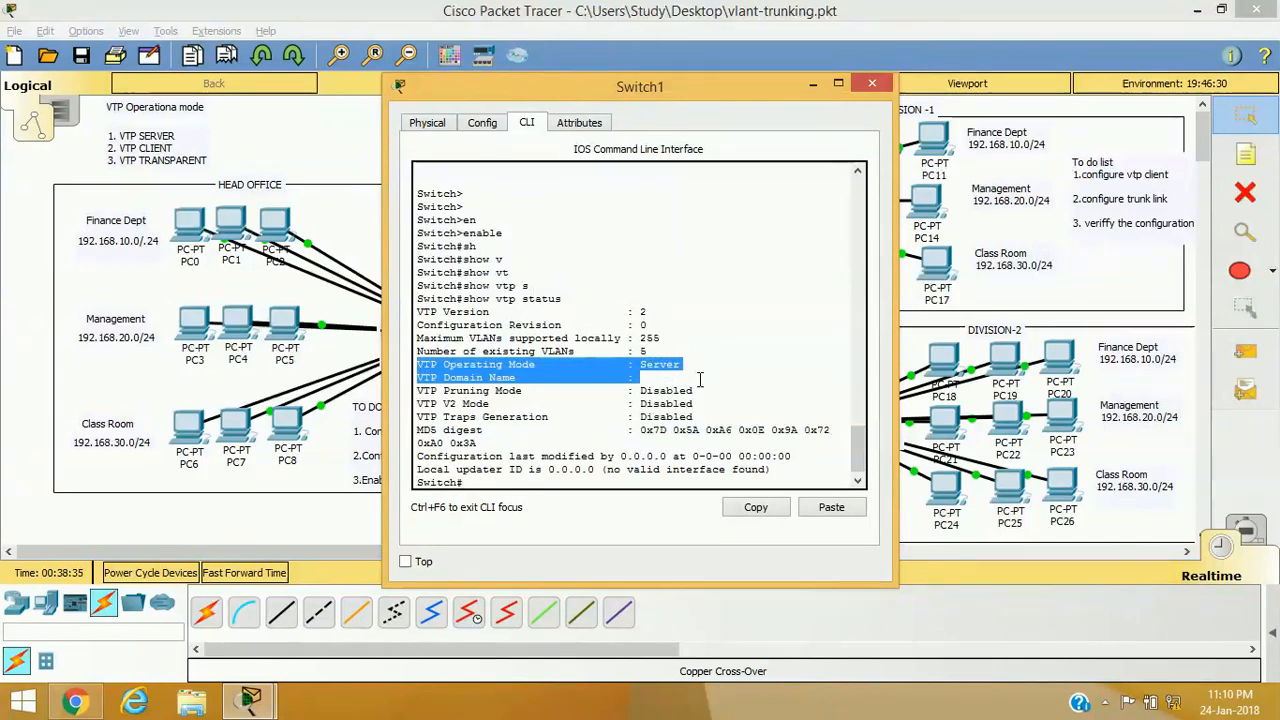
click(501, 480)
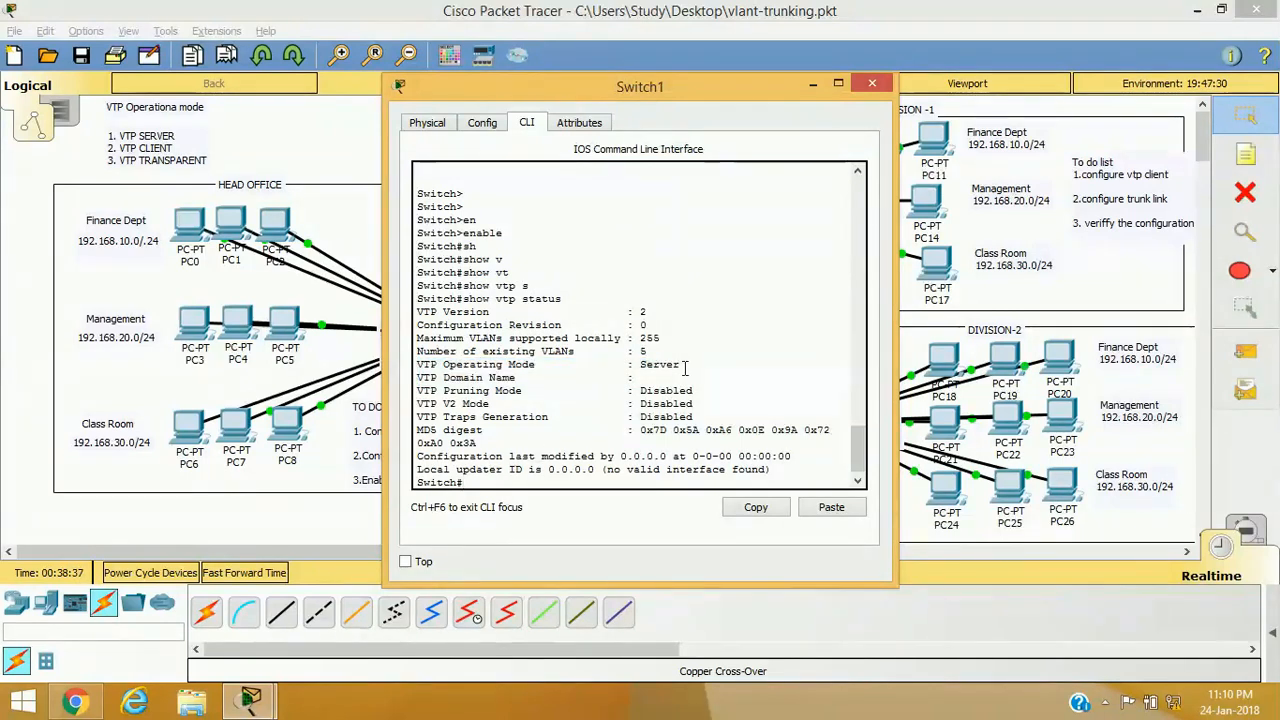
- Enter global configuration mode on Switch1 and set its hostname to Client1
text(conf)
key(Tab)
text(t)
key(Return)
text(ho)
key(Tab)
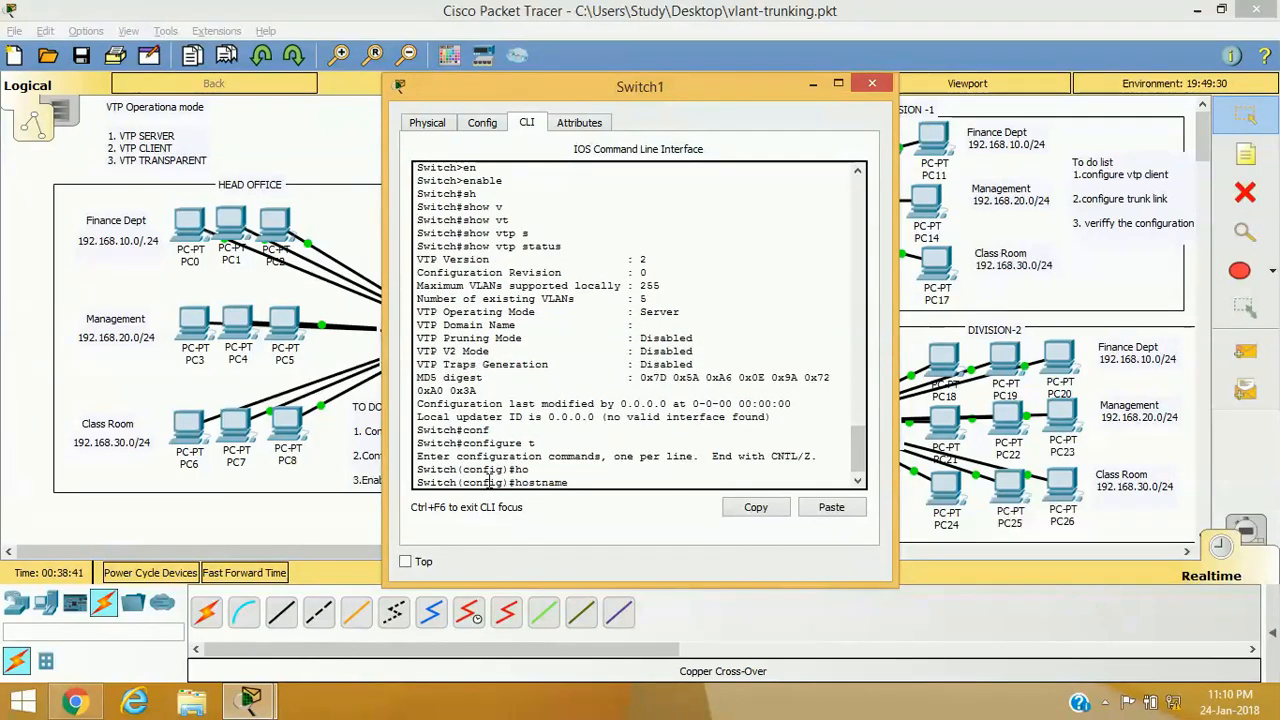
text(Clie)
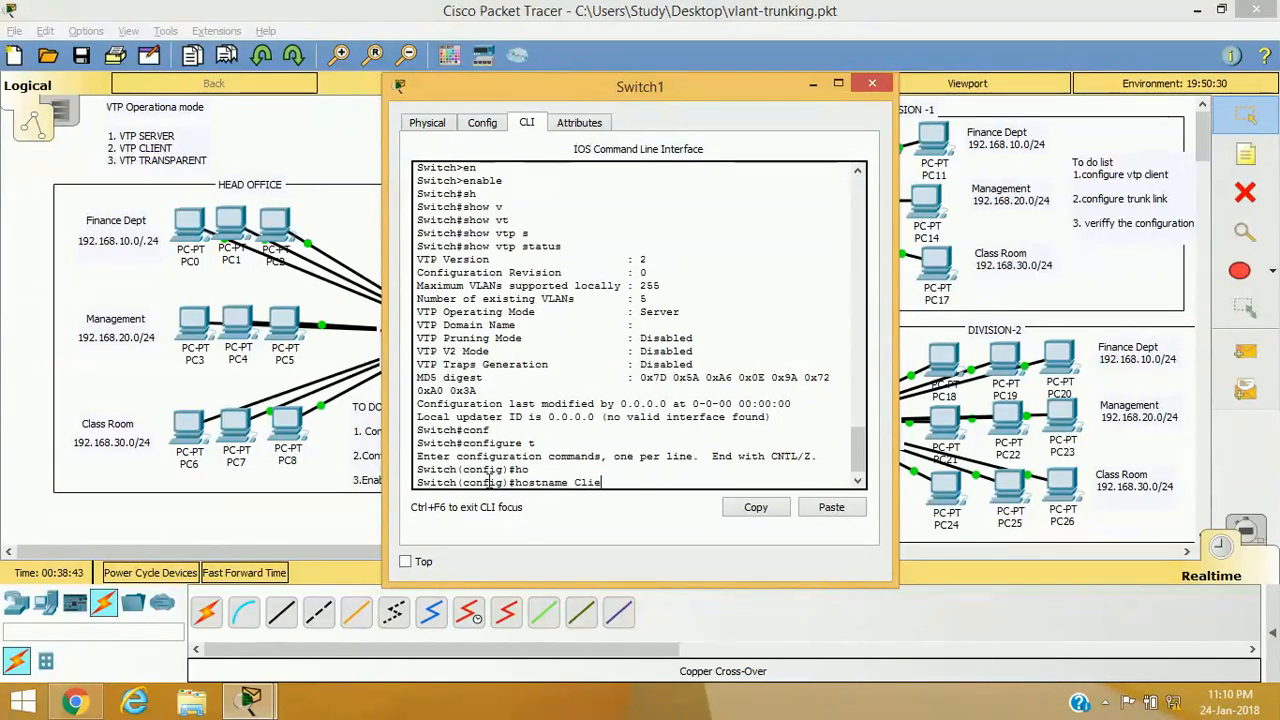
text(nt12)
key(BackSpace)
key(Return)
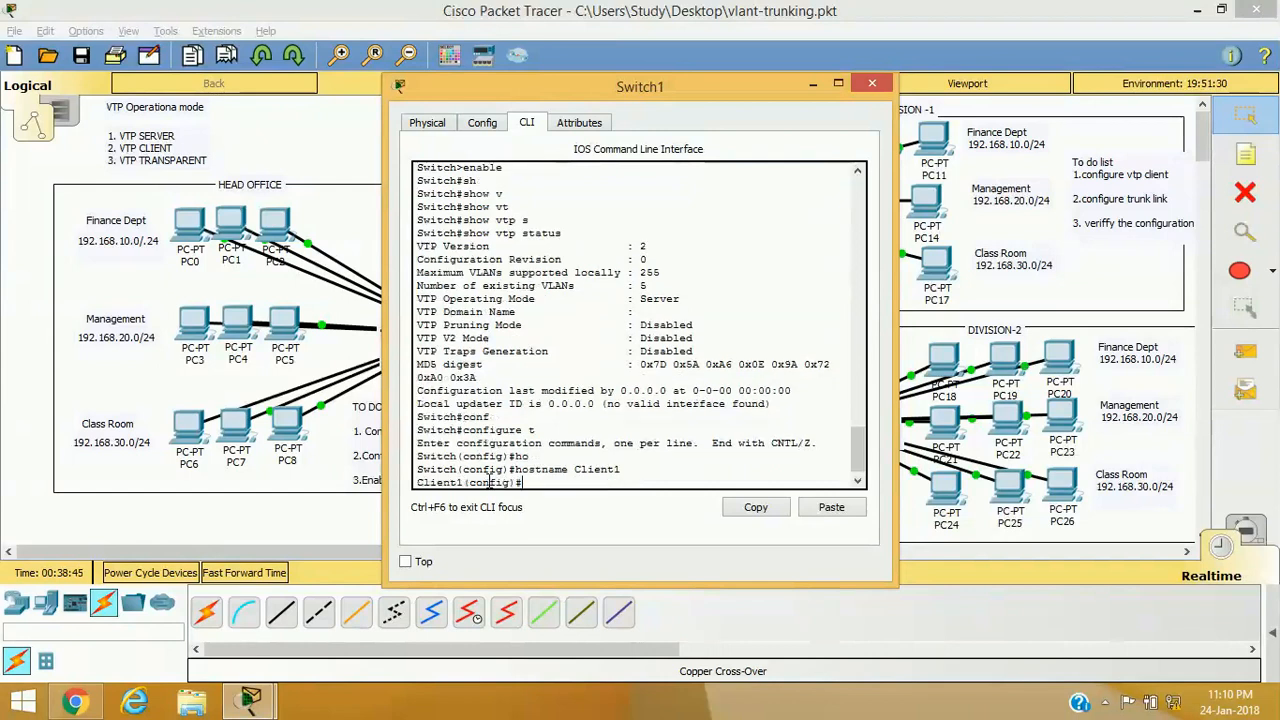
- Set the VTP mode of Switch1 to client
text(vt)
key(Tab)
text(mo)
key(Tab)
text(c)
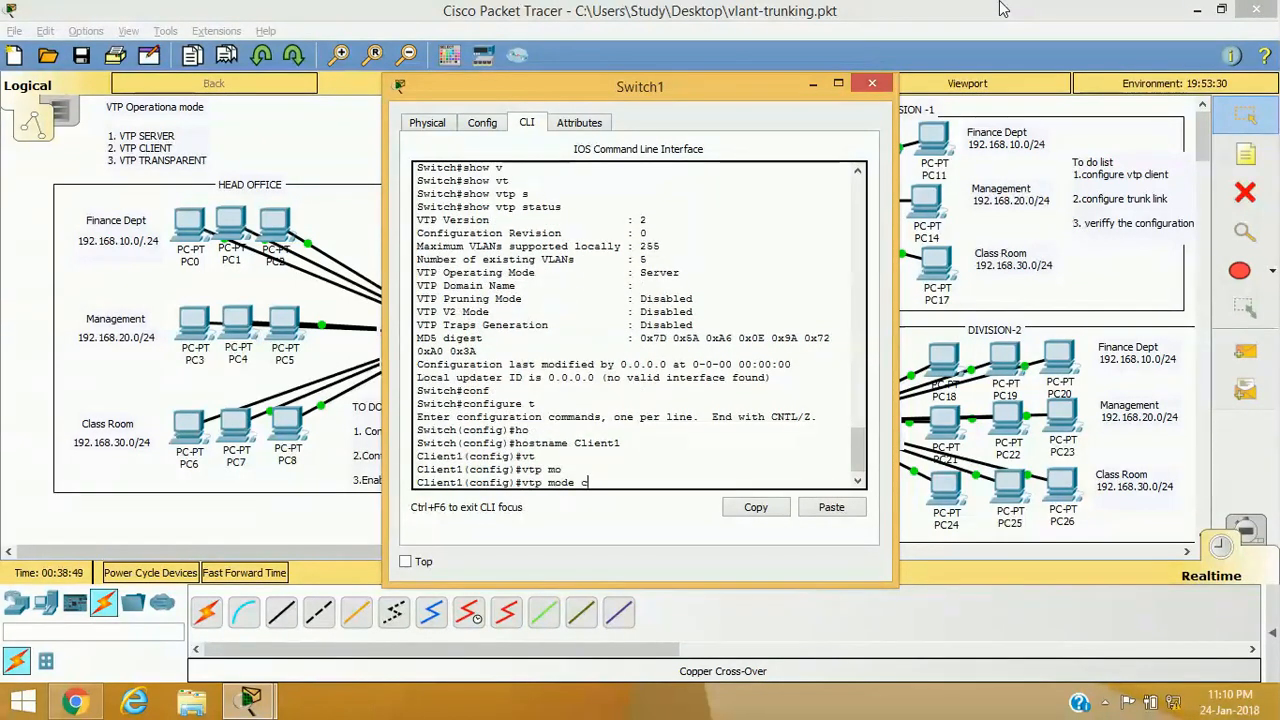
key(Tab)
key(Return)
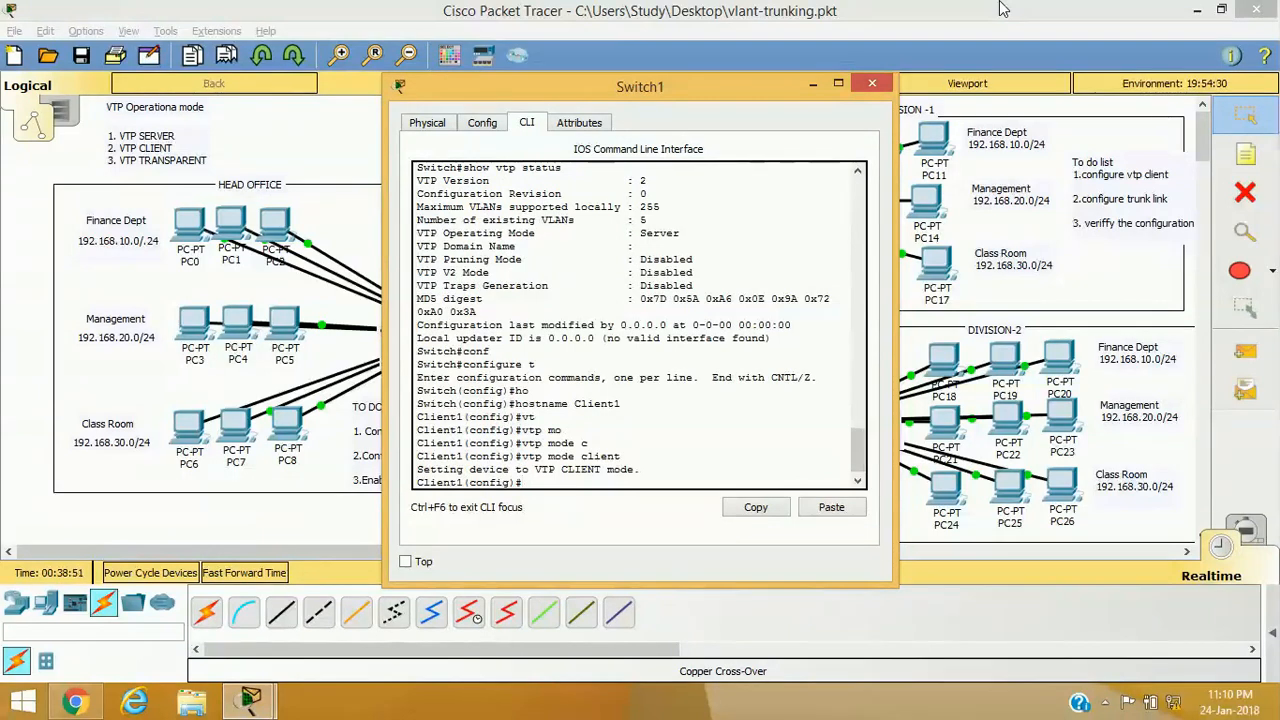
- Set the VTP domain of Switch1 to STUDY
text(vt)
key(Tab)
text(do)
key(Tab)
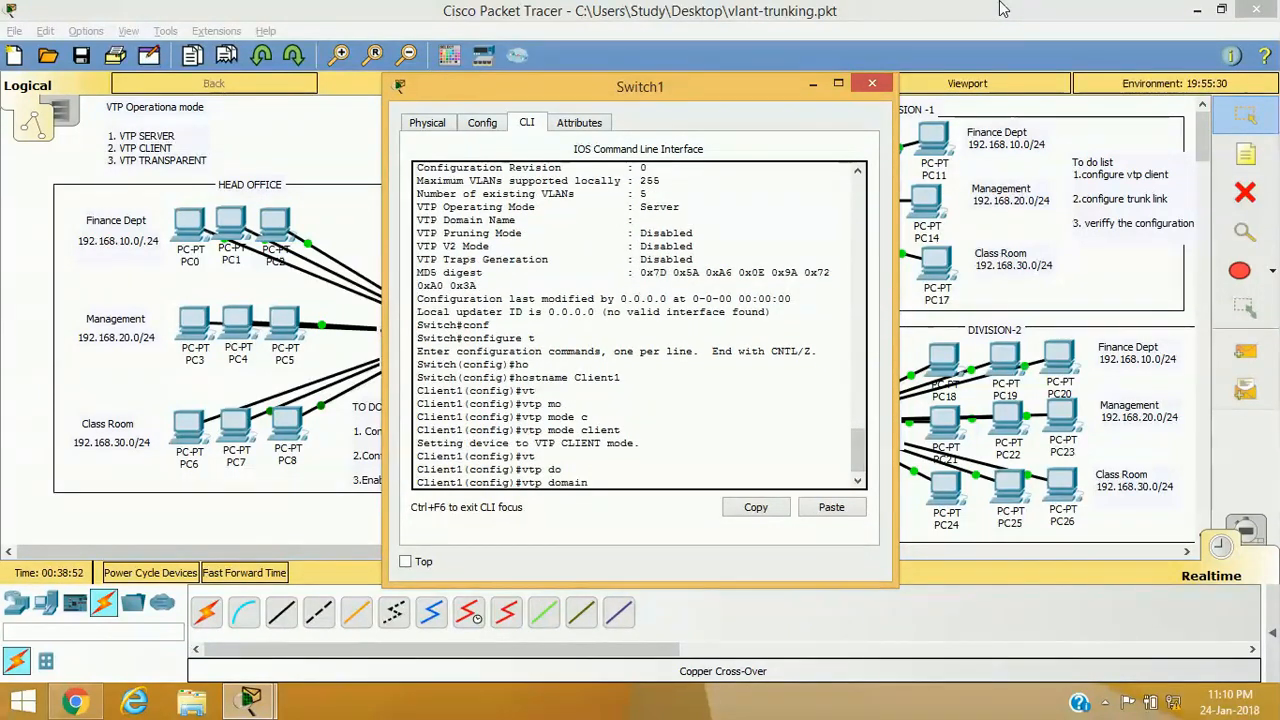
text(STUDY)
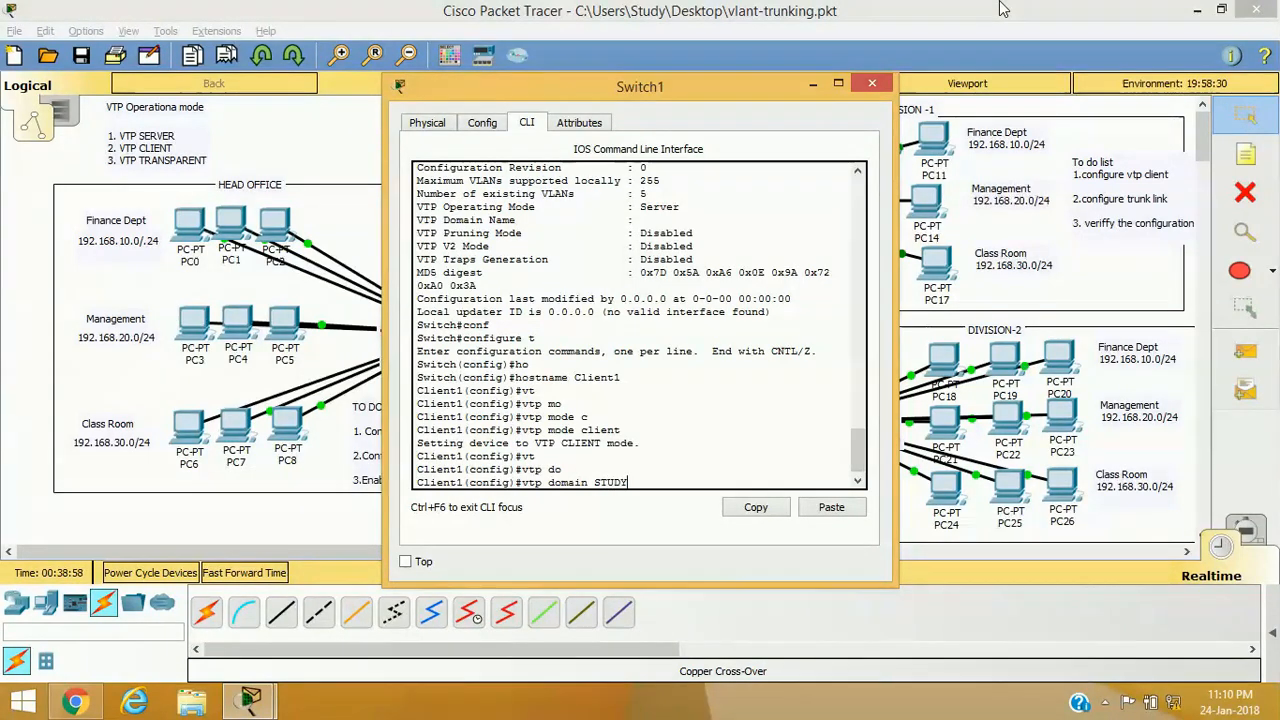
key(Return)
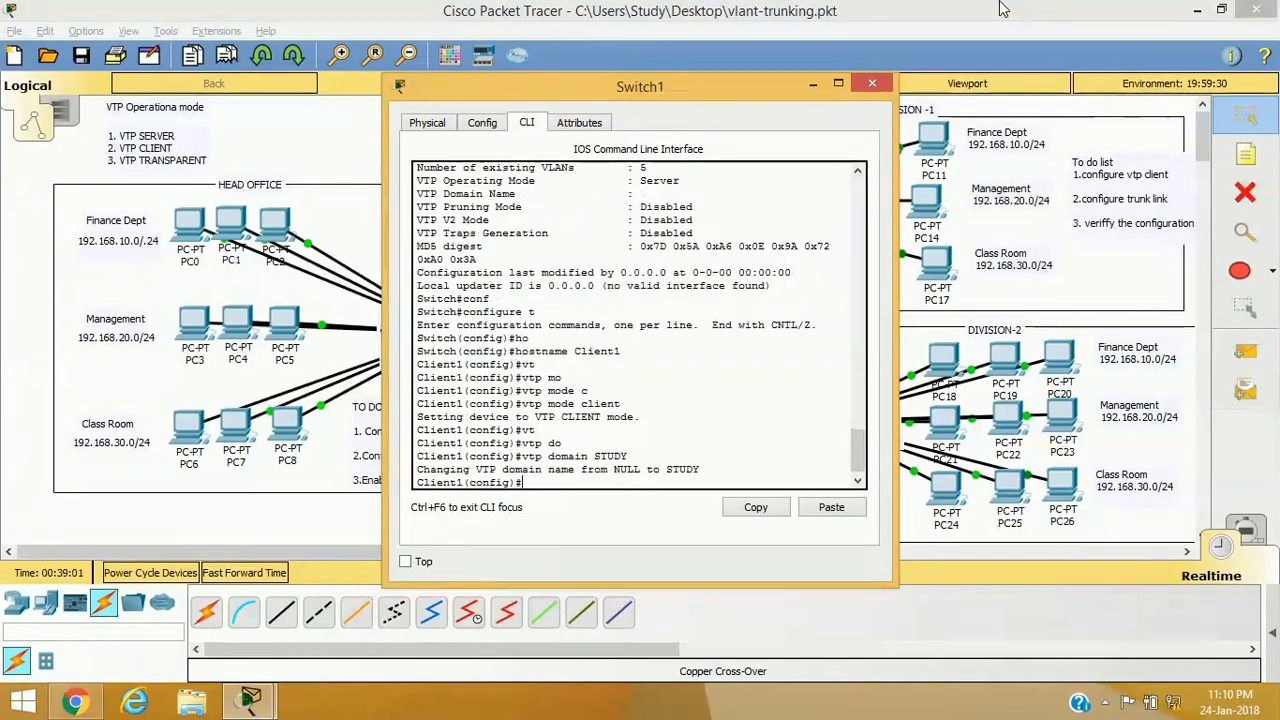
- Exit configuration mode and the console session on Switch1, and re-enter privileged mode with enable
text(exit)
key(Return)
text(exit)
key(Return)
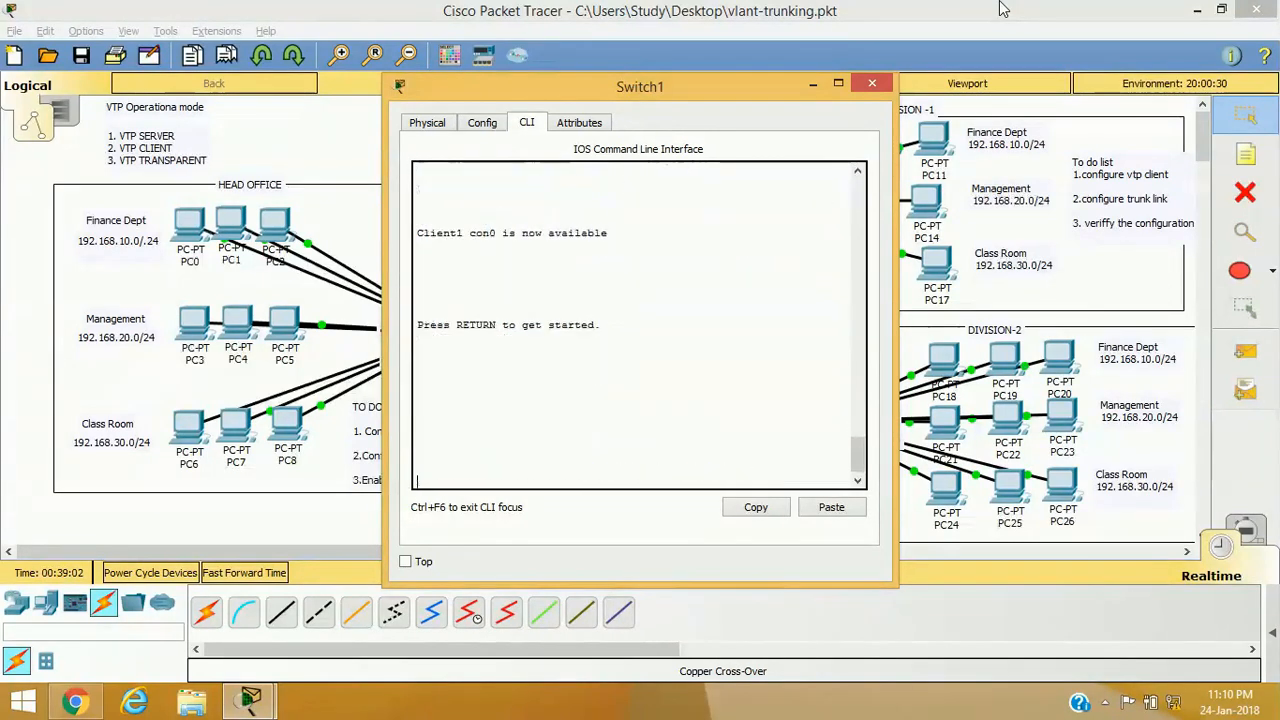
key(Return)
key(Return)
text(se)
key(BackSpace)
key(BackSpace)
text(en)
key(Tab)
key(Return)
- Verify the VTP operating mode and domain name on Client1 with show vtp status
text(sh)
key(Tab)
text(v)
key(Tab)
text(t)
key(Tab)
text(s)
key(Tab)
key(Return)
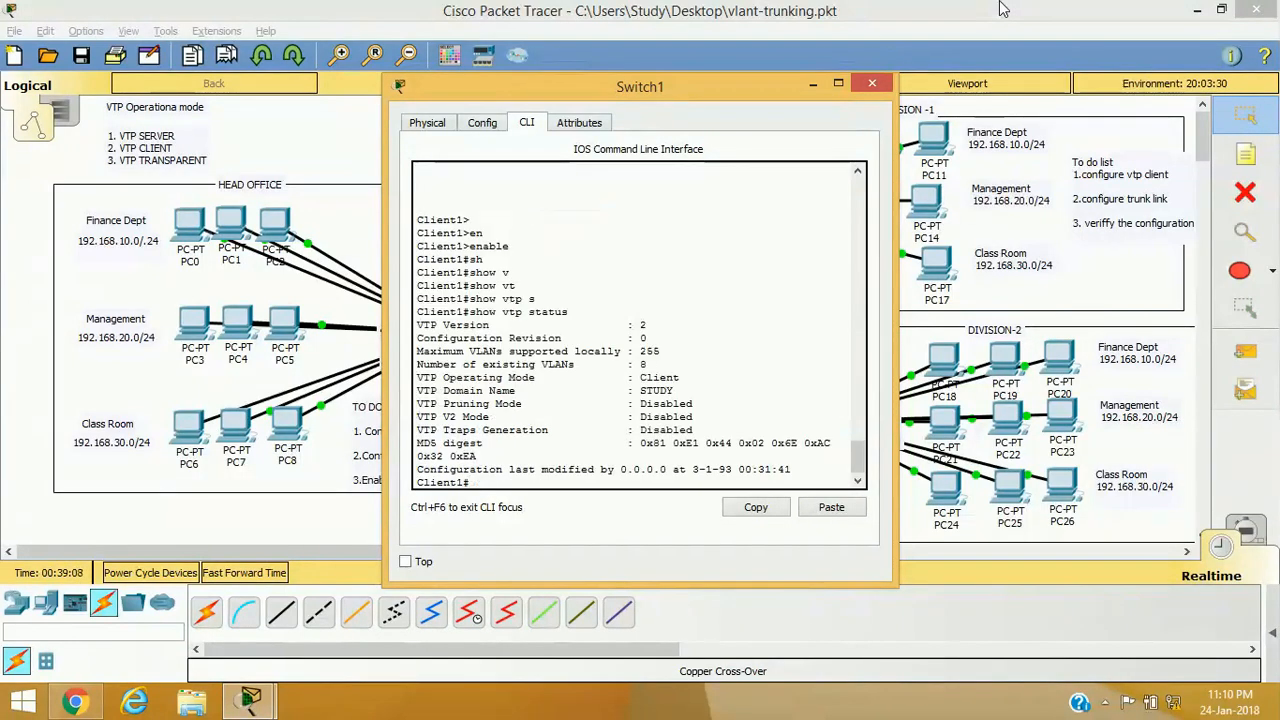
drag(636, 378, 708, 395)
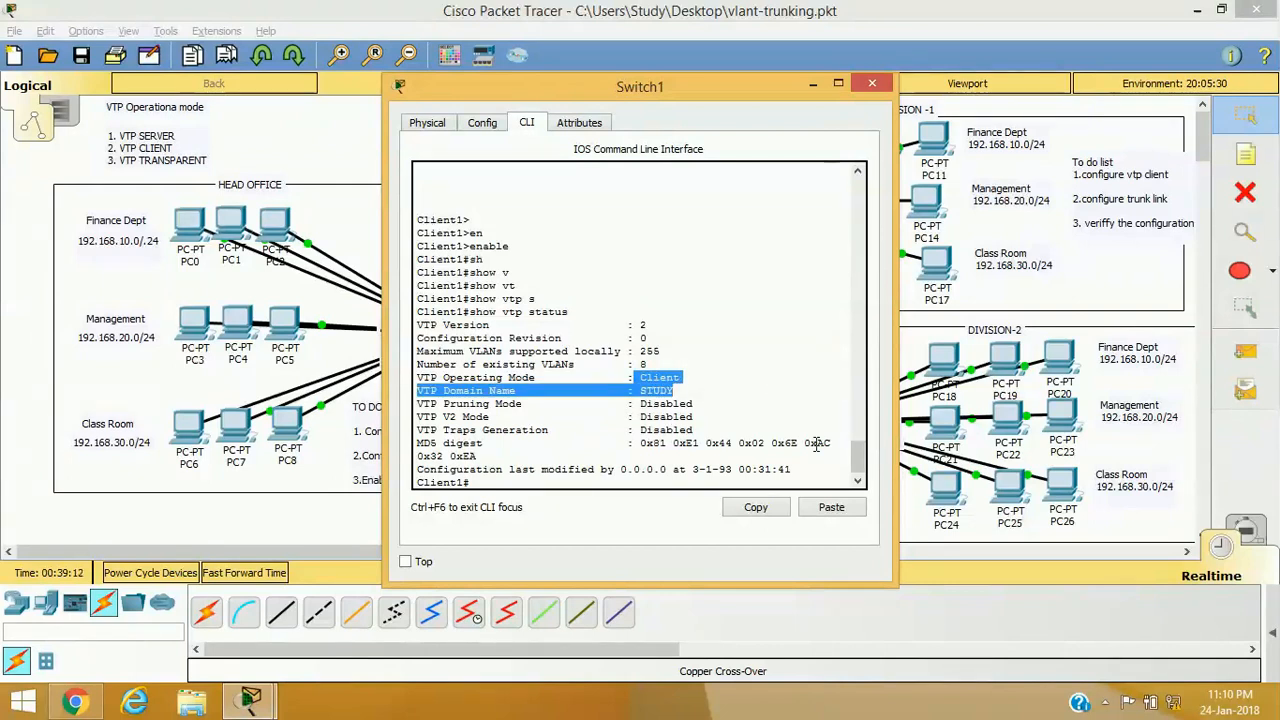
click(693, 416)
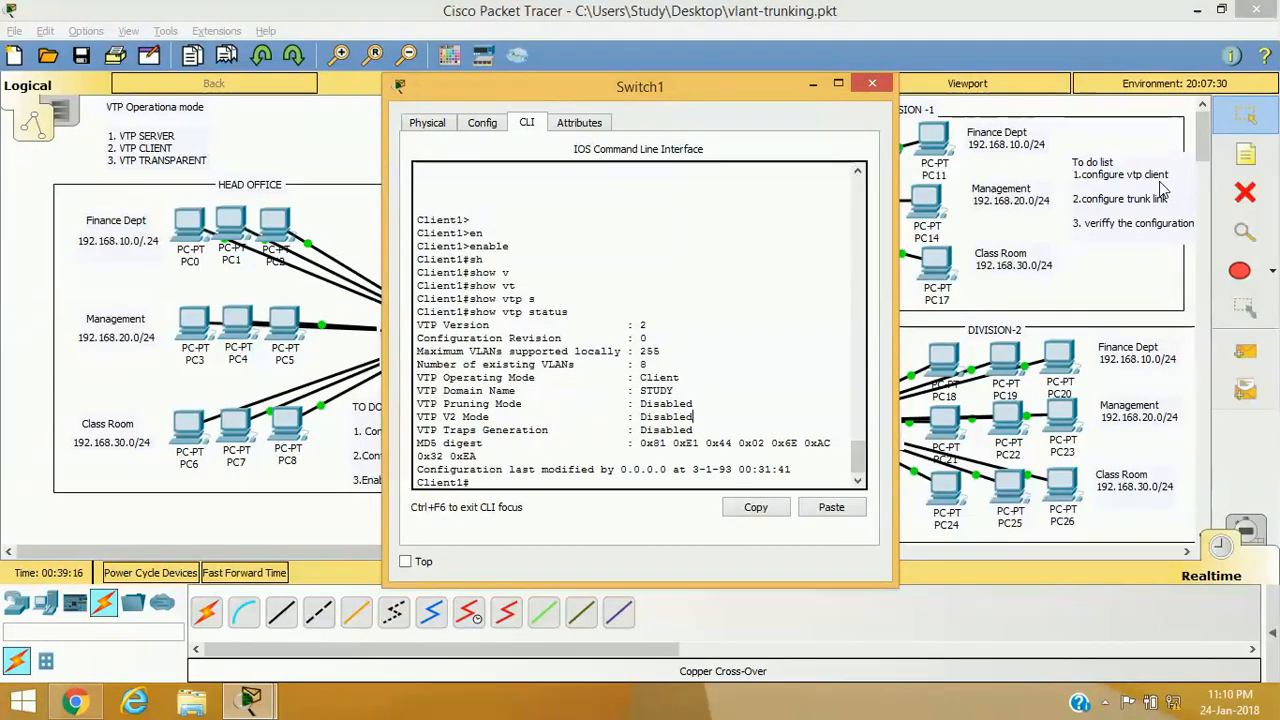
- Move Switch1's window off the Division-1 diagram and open configuration of interface fastEthernet 0/24 from global configuration mode
drag(698, 101, 357, 105)
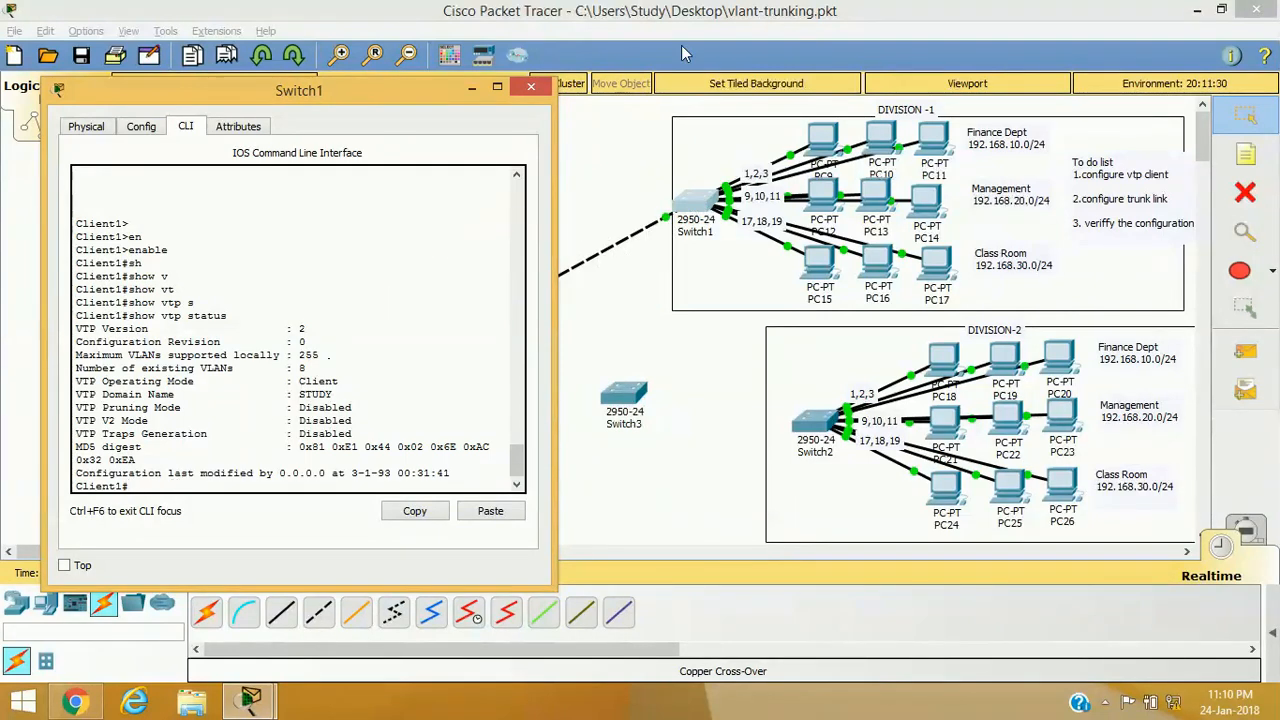
text(onf)
key(Tab)
text(t)
key(Return)
text(in)
key(Tab)
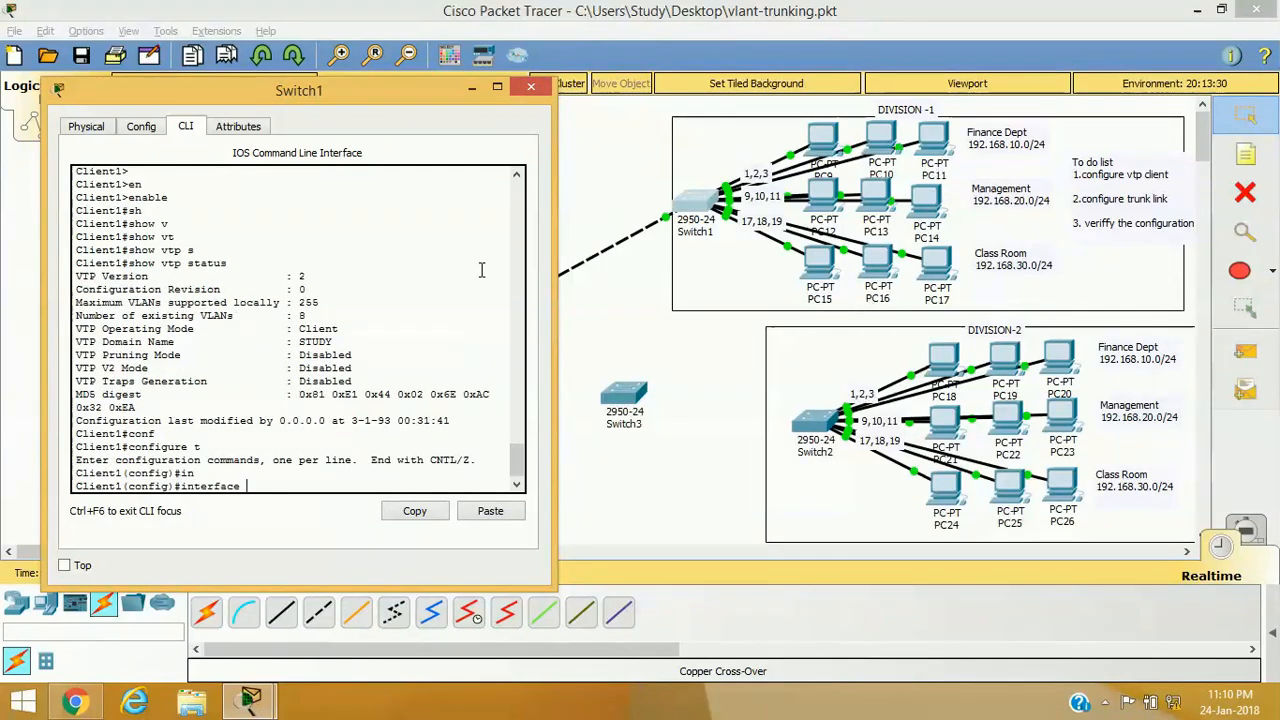
text(f)
key(Tab)
text(0/24)
key(Return)
- Set fastEthernet 0/24 on Switch1 to switchport mode trunk and return to privileged mode
text(s)
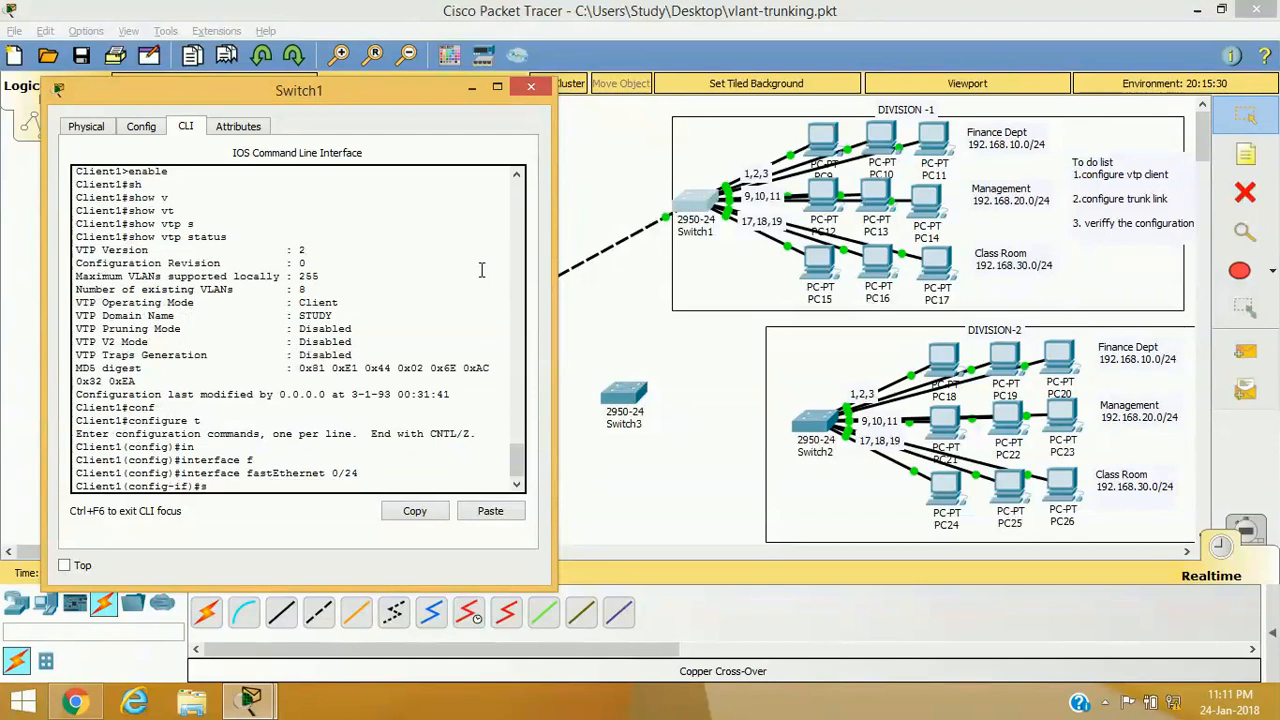
text(w)
key(Tab)
text(mo)
key(Tab)
text(t)
key(Tab)
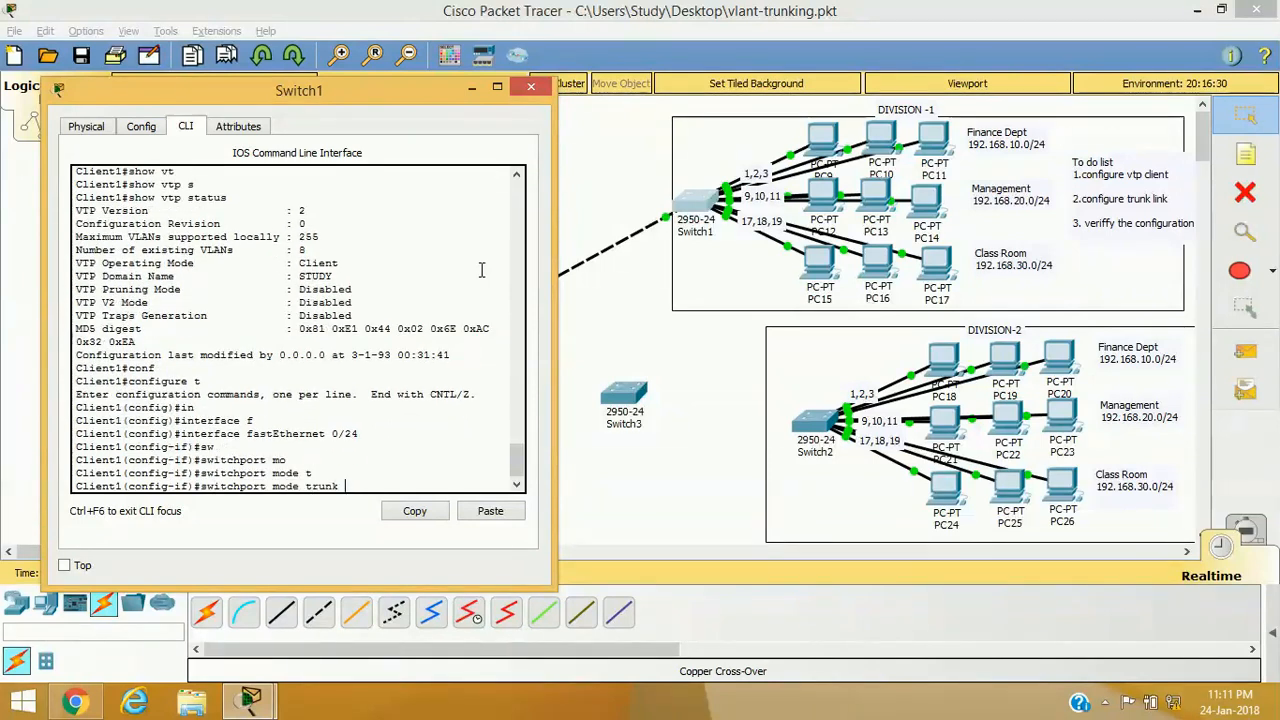
key(Return)
text(exit)
key(Return)
text(exit)
key(Return)
key(Return)
key(Return)
- Run show interfaces trunk on Switch1 and check Fa0/24's trunking status and allowed VLANs
text(sh)
key(Tab)
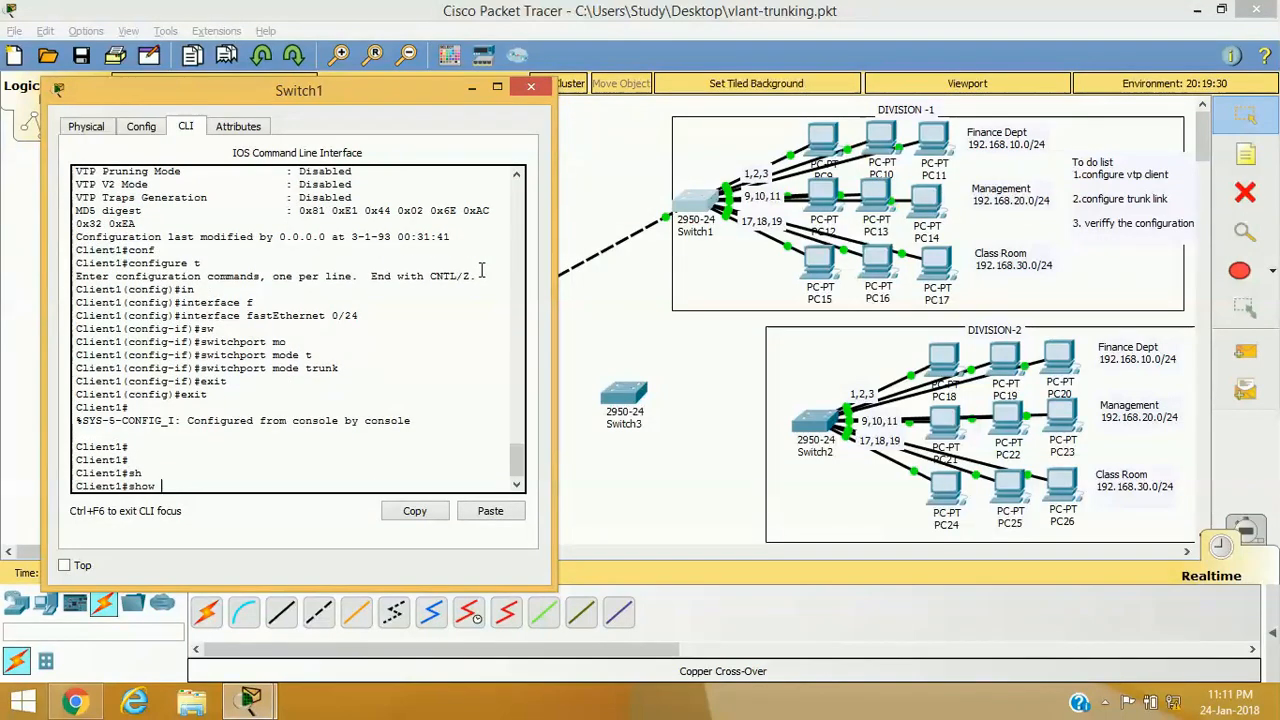
text(vt)
key(Tab)
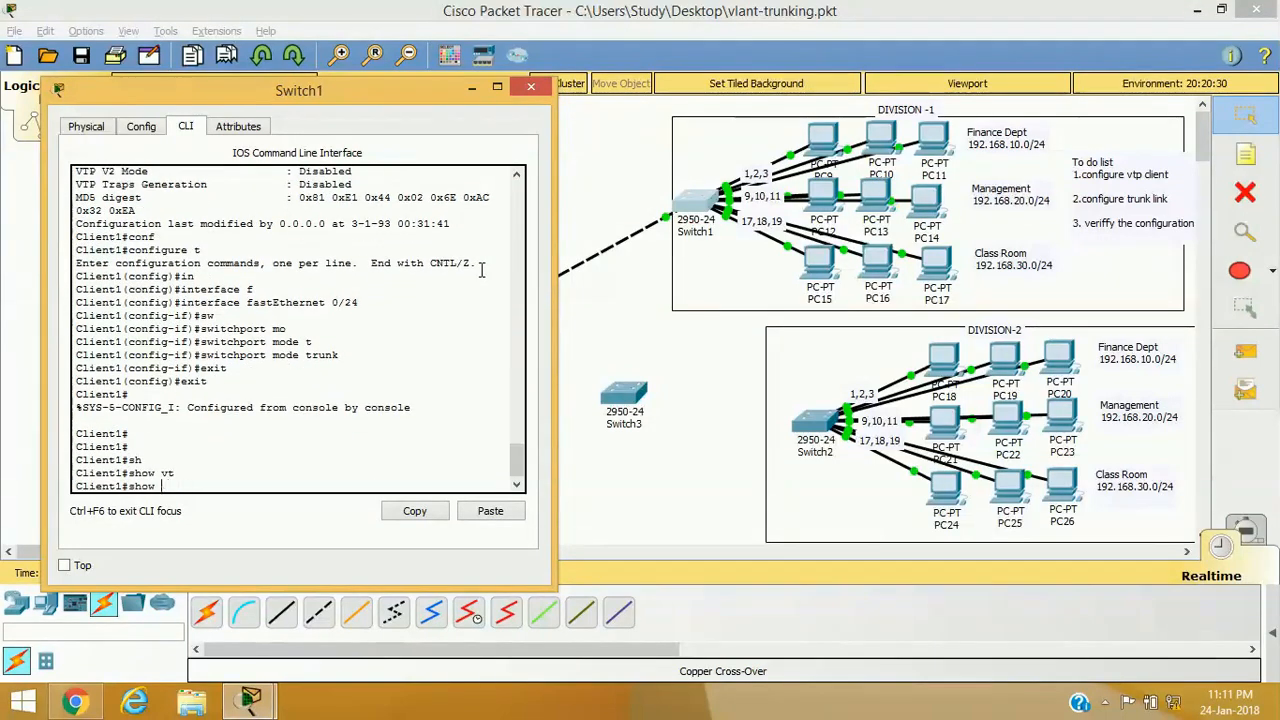
text(interfaces t)
key(Tab)
text(t)
key(Tab)
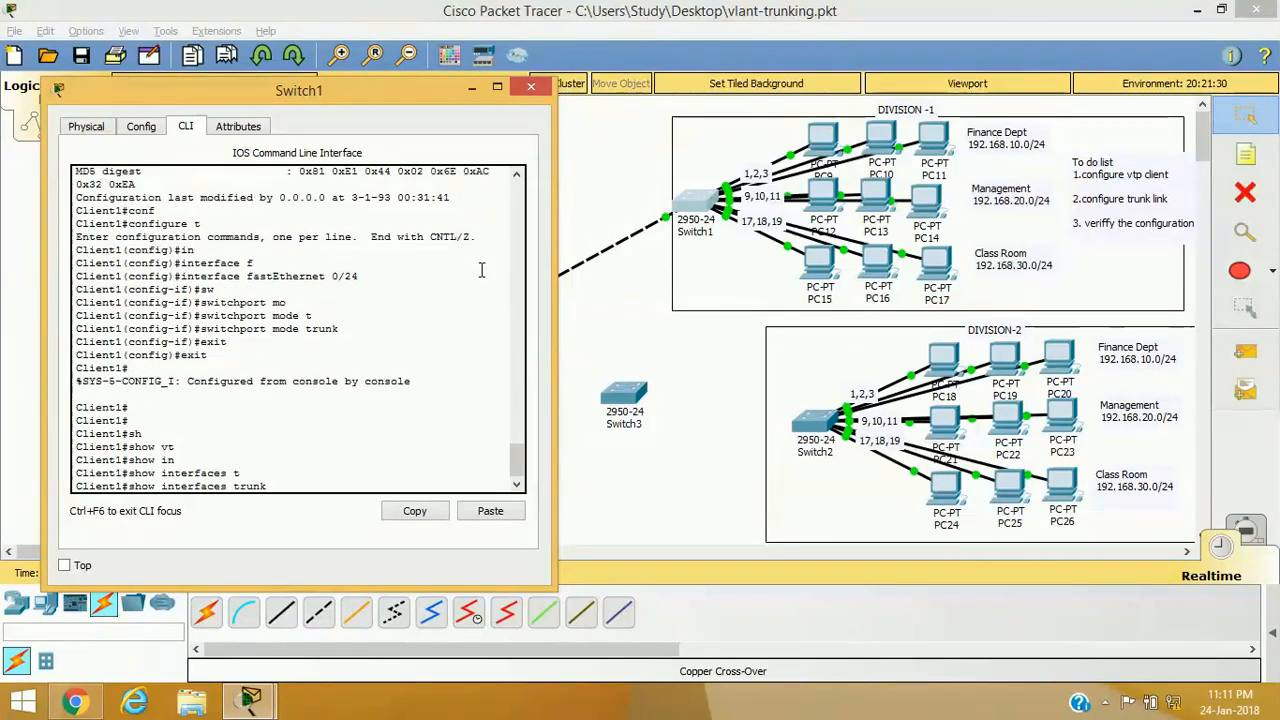
key(Return)
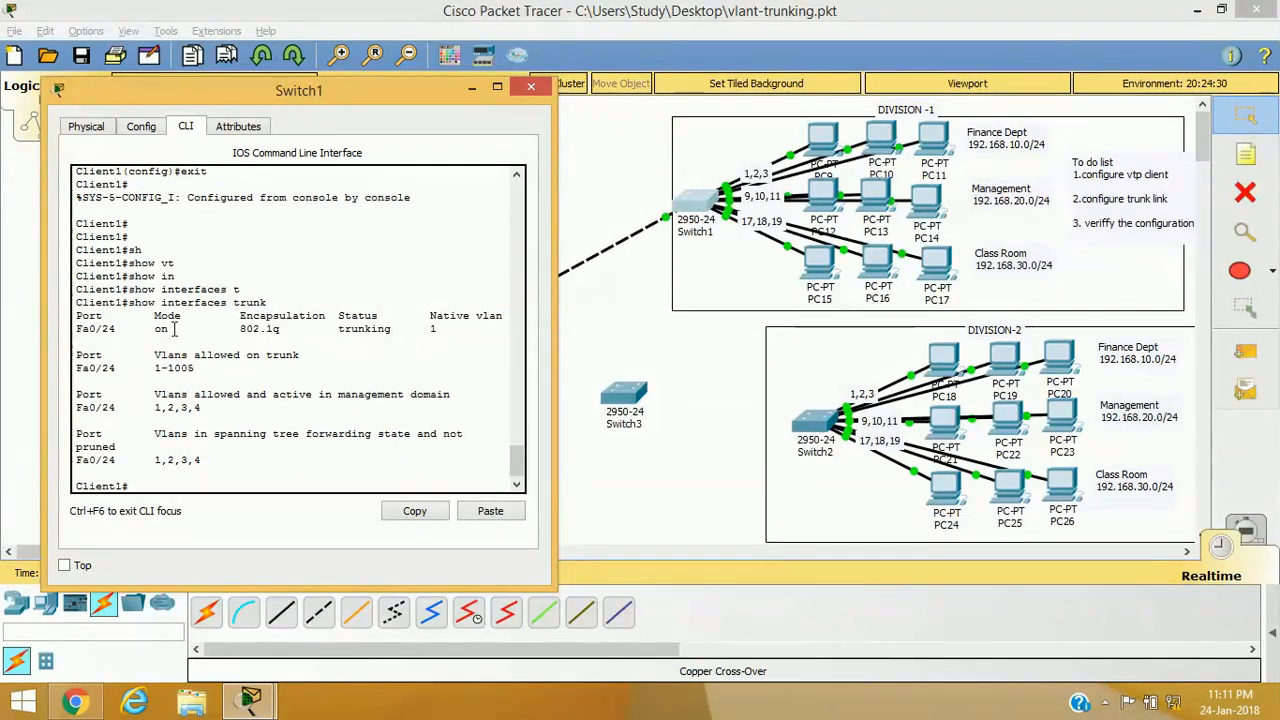
drag(338, 328, 437, 330)
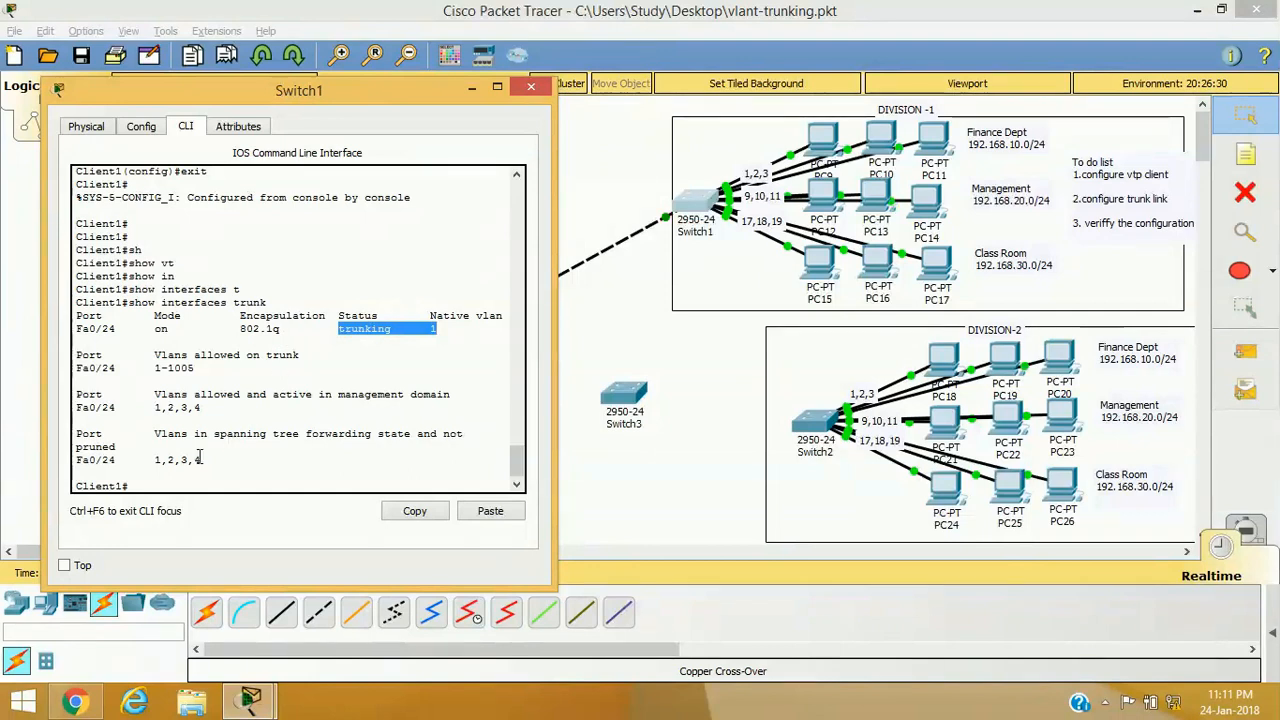
click(295, 338)
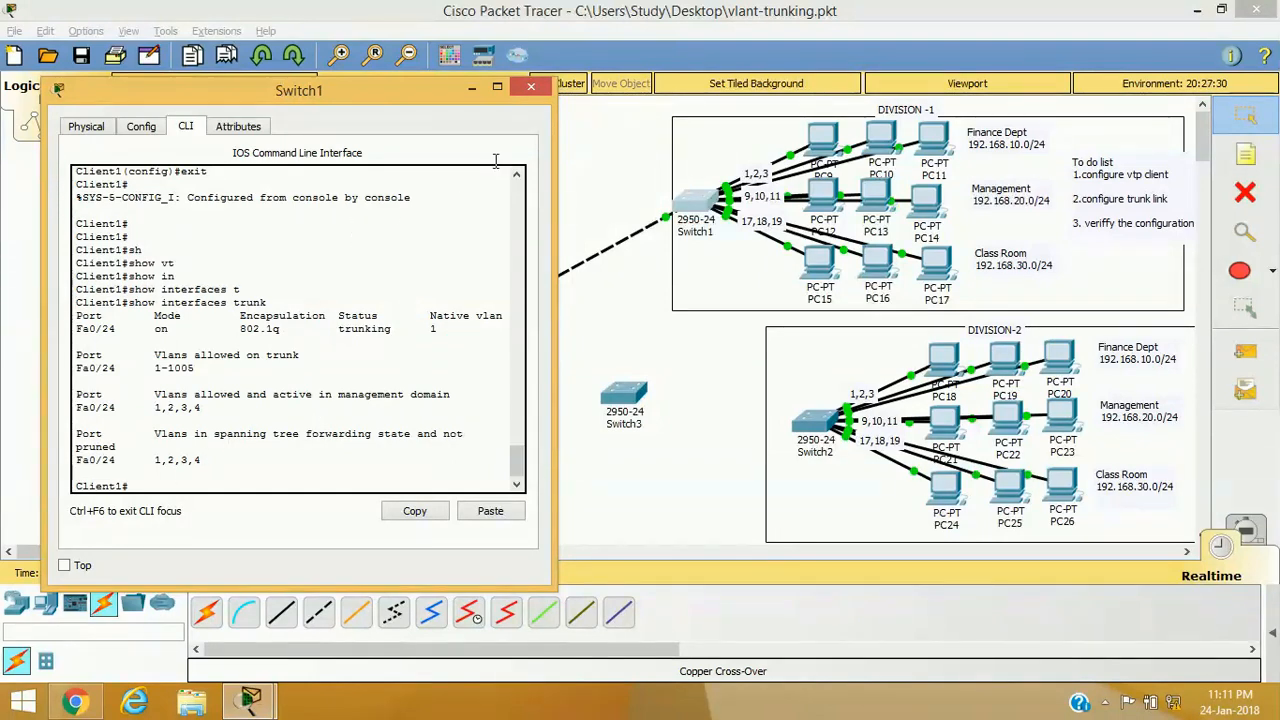
- Maximize Switch1's window and run show vlan brief to examine the VLANs and port assignments against the Division-1 diagram
click(497, 86)
key(Return)
key(Return)
key(Return)
text(sh)
key(Tab)
text(vl)
key(Tab)
text(br)
key(Tab)
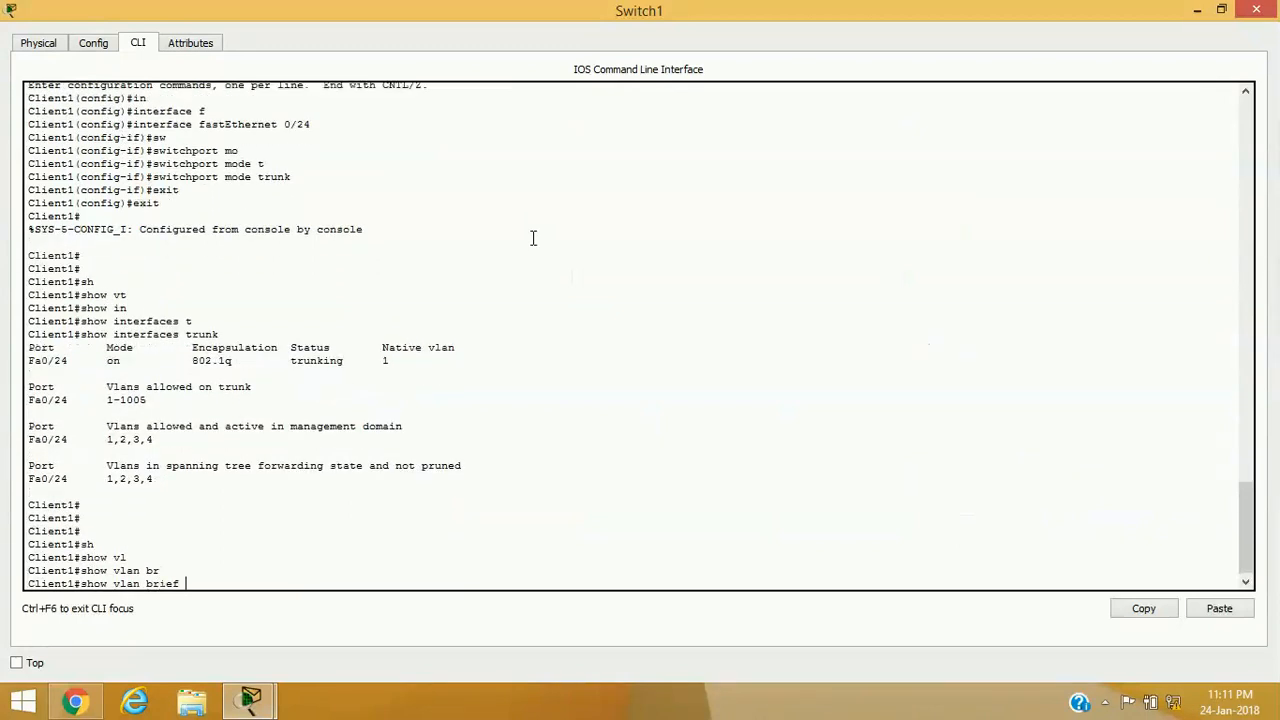
click(1221, 9)
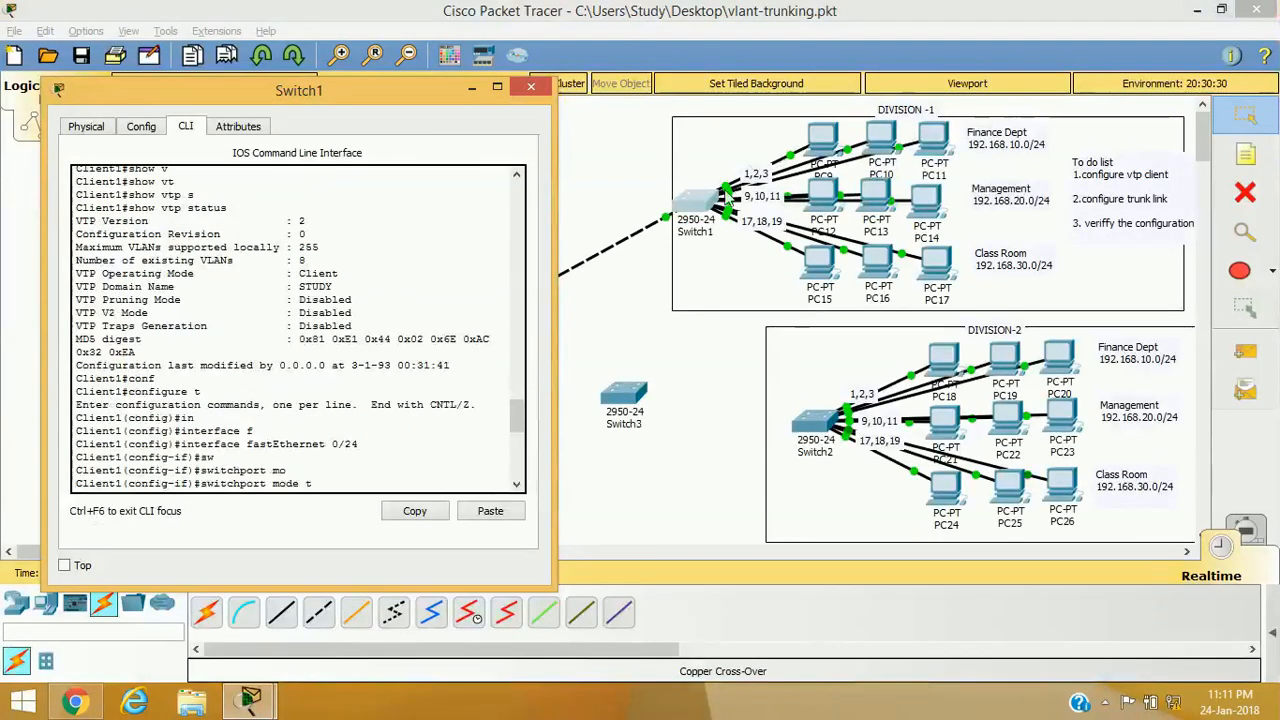
click(497, 86)
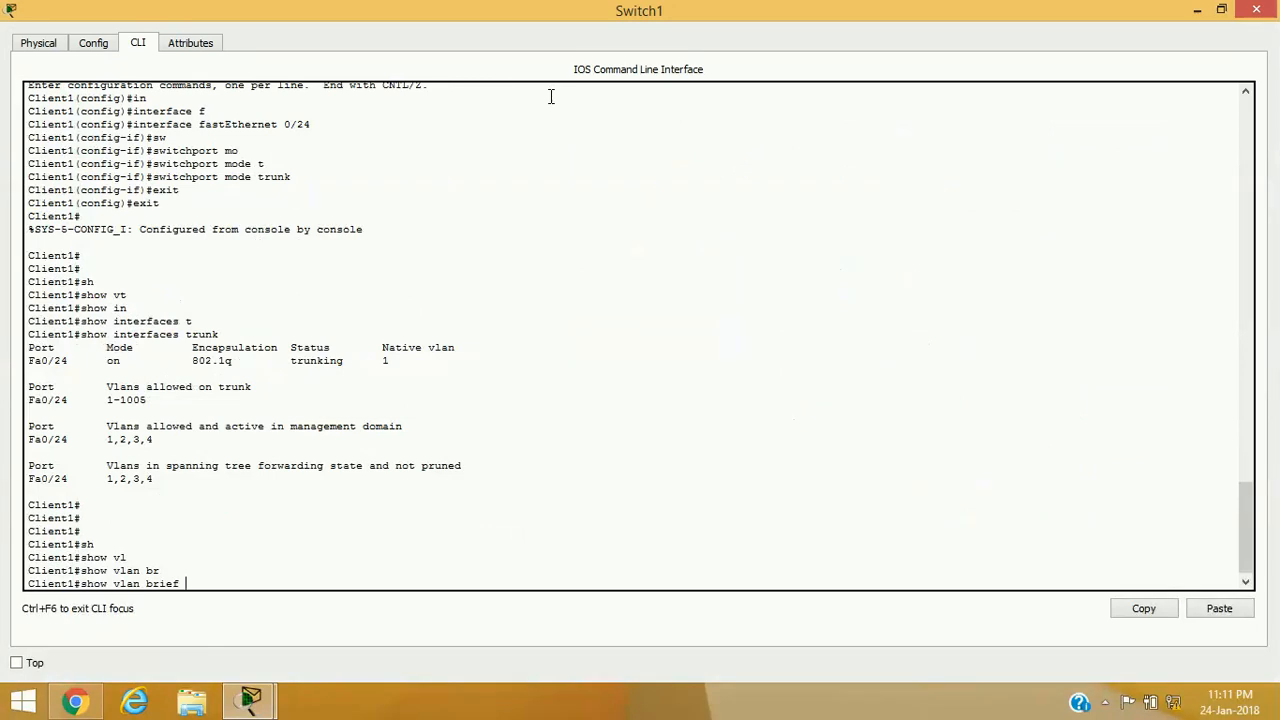
key(Return)
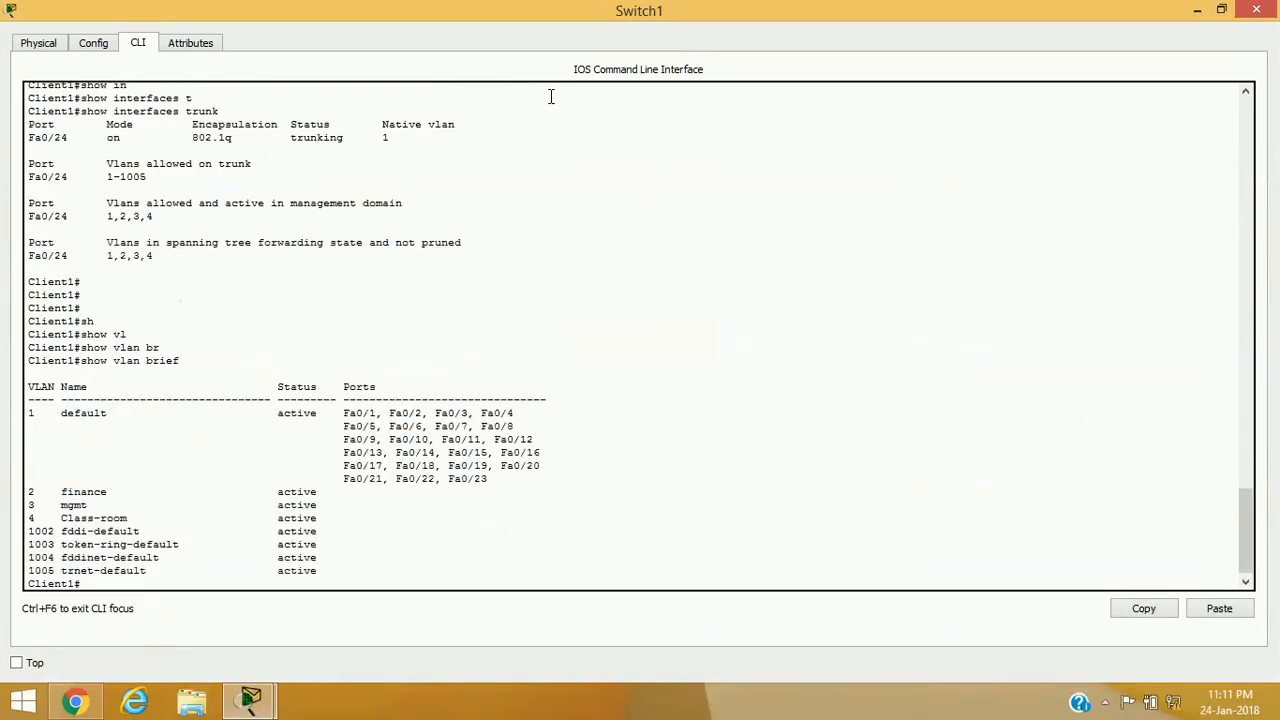
click(1221, 9)
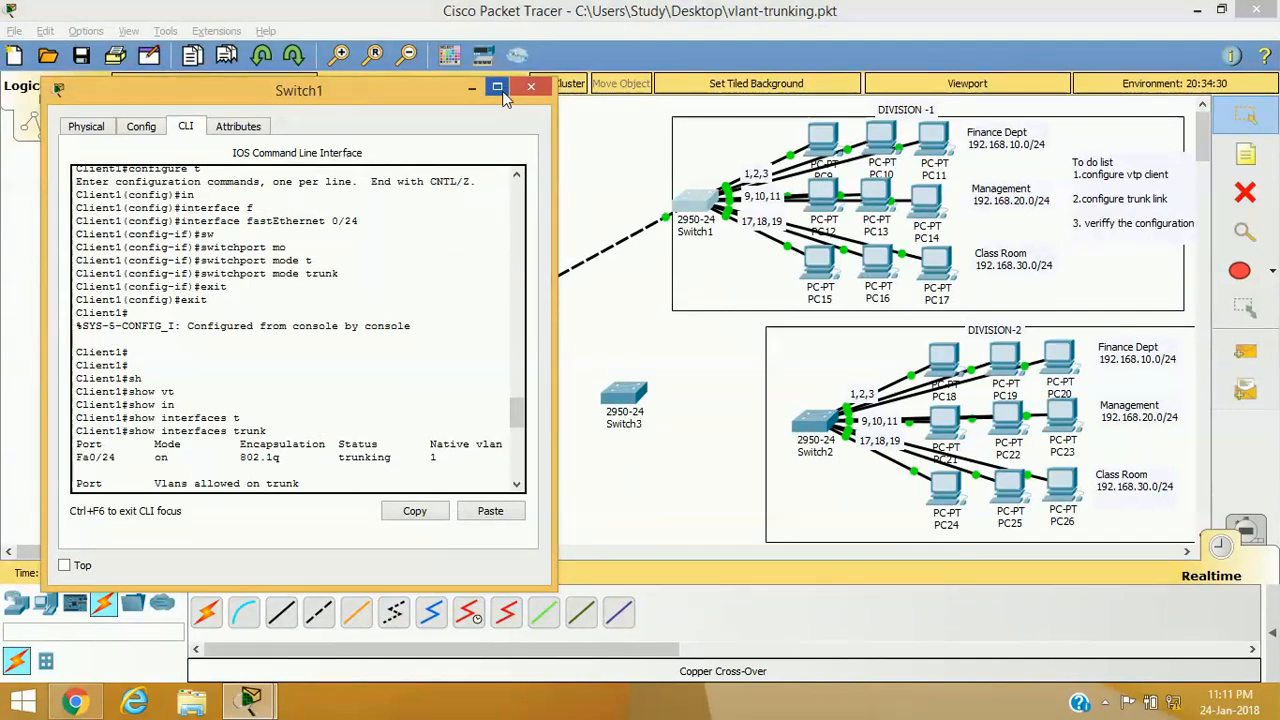
click(497, 86)
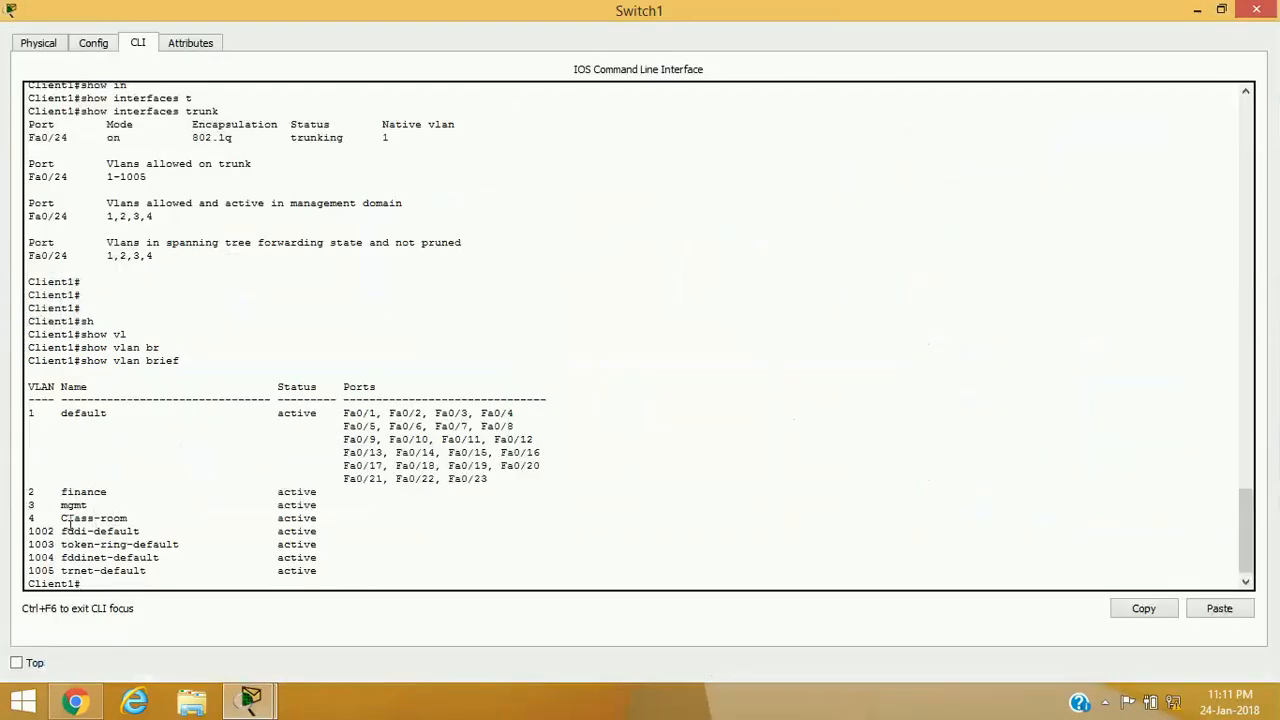
- Review the Class-room VLAN entry and the topology, and enter global configuration mode on Switch1 in a maximized window
drag(57, 518, 224, 521)
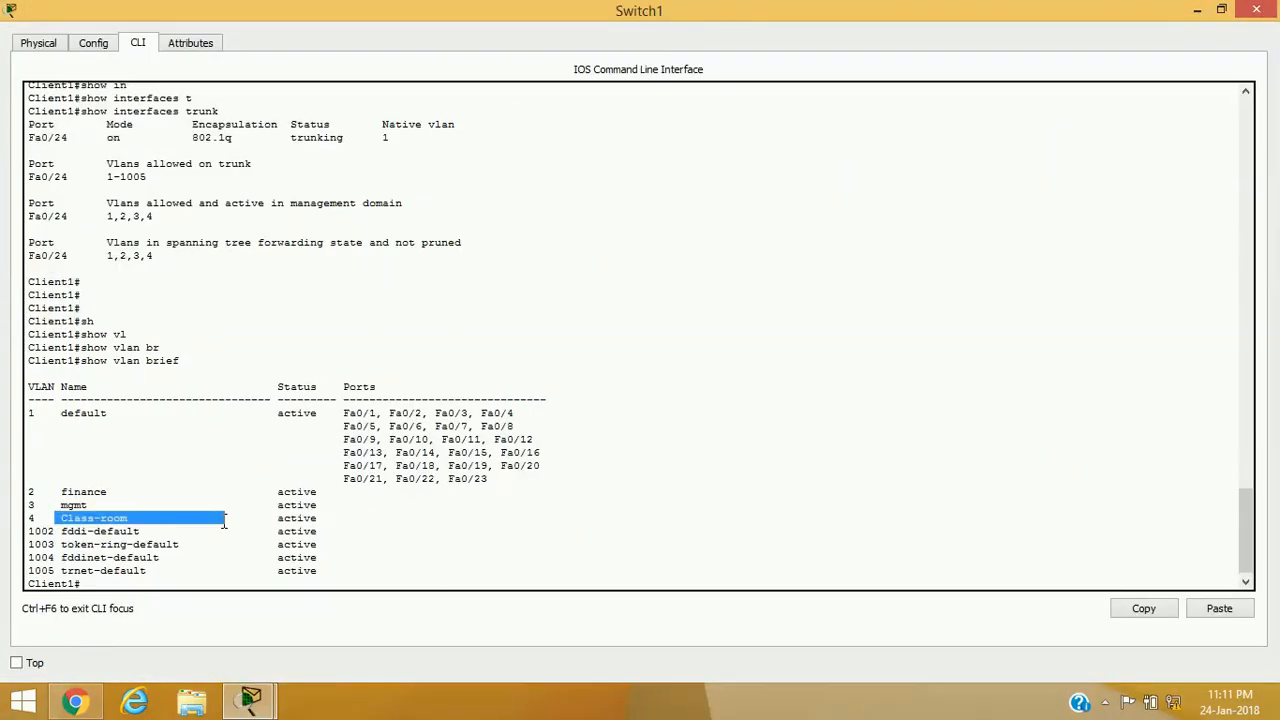
click(1257, 10)
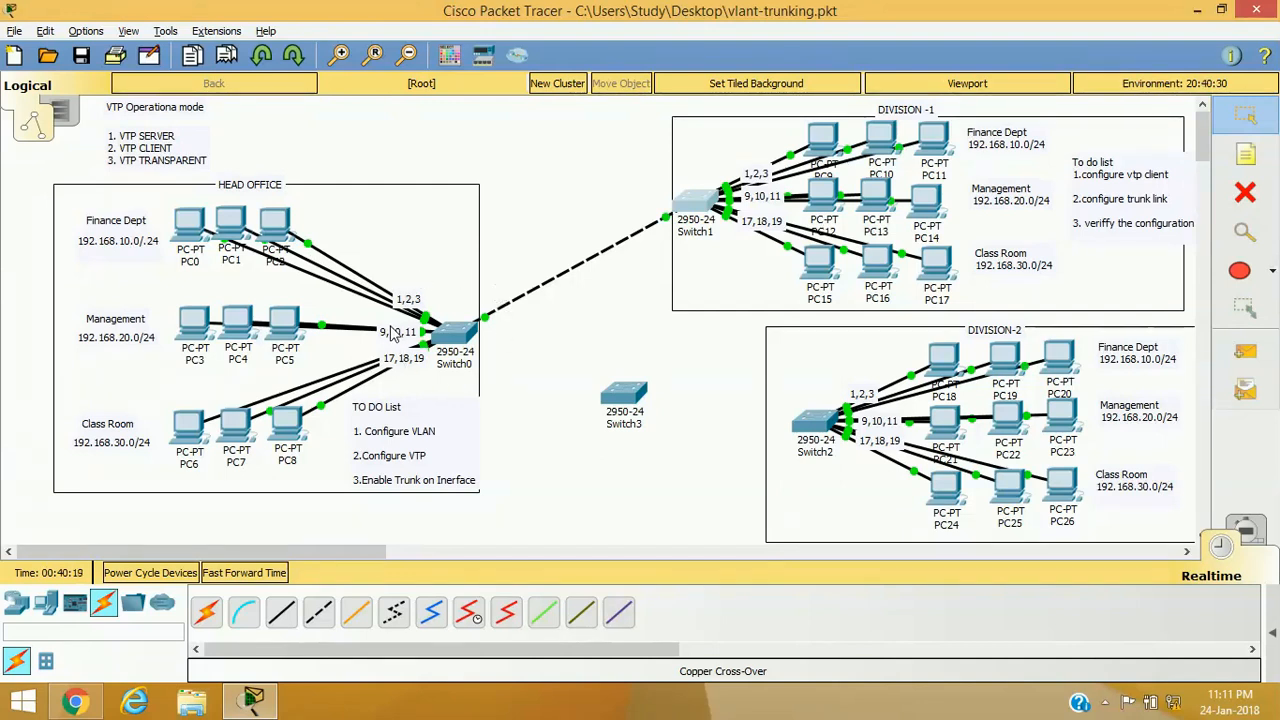
click(685, 208)
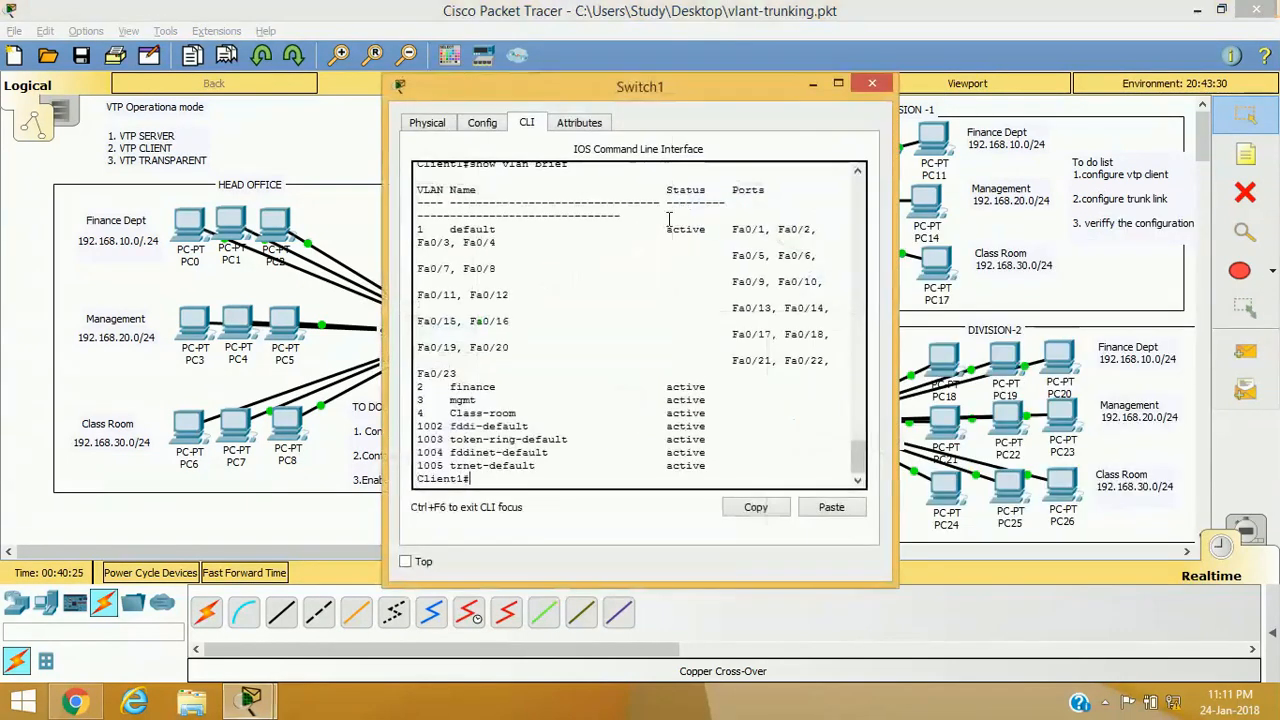
text(con)
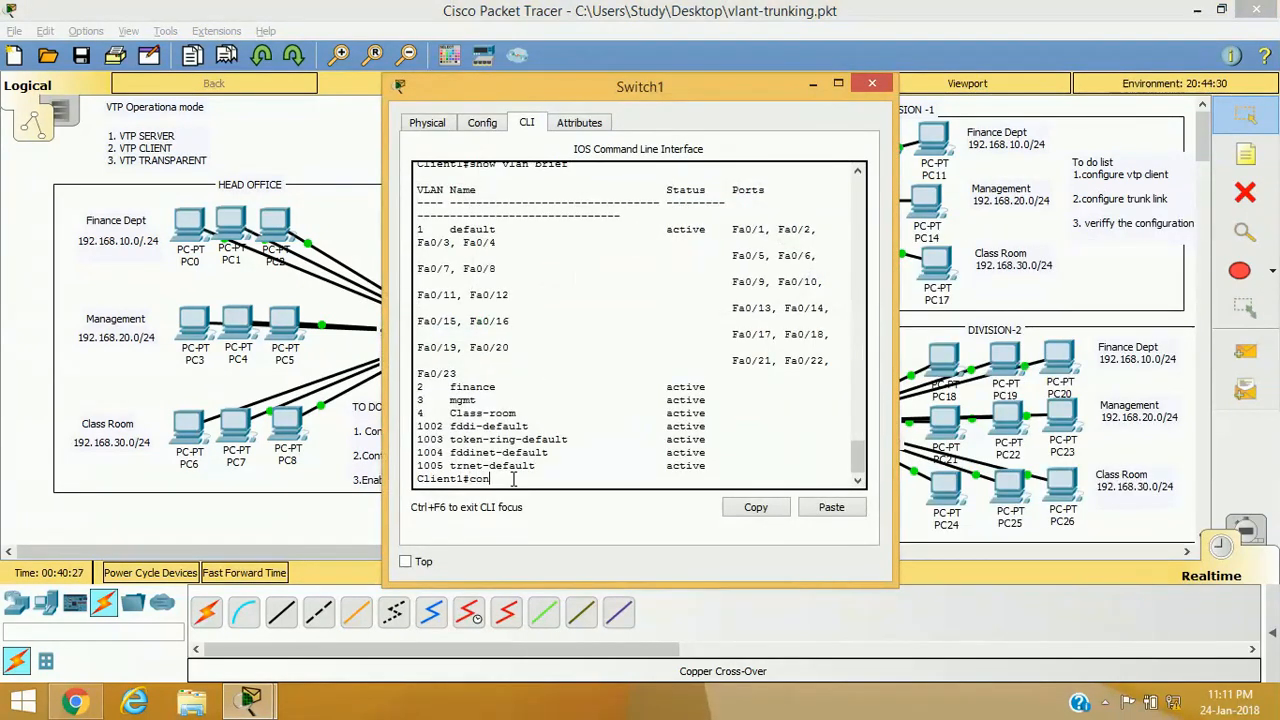
text(f)
key(Tab)
text(t)
key(Return)
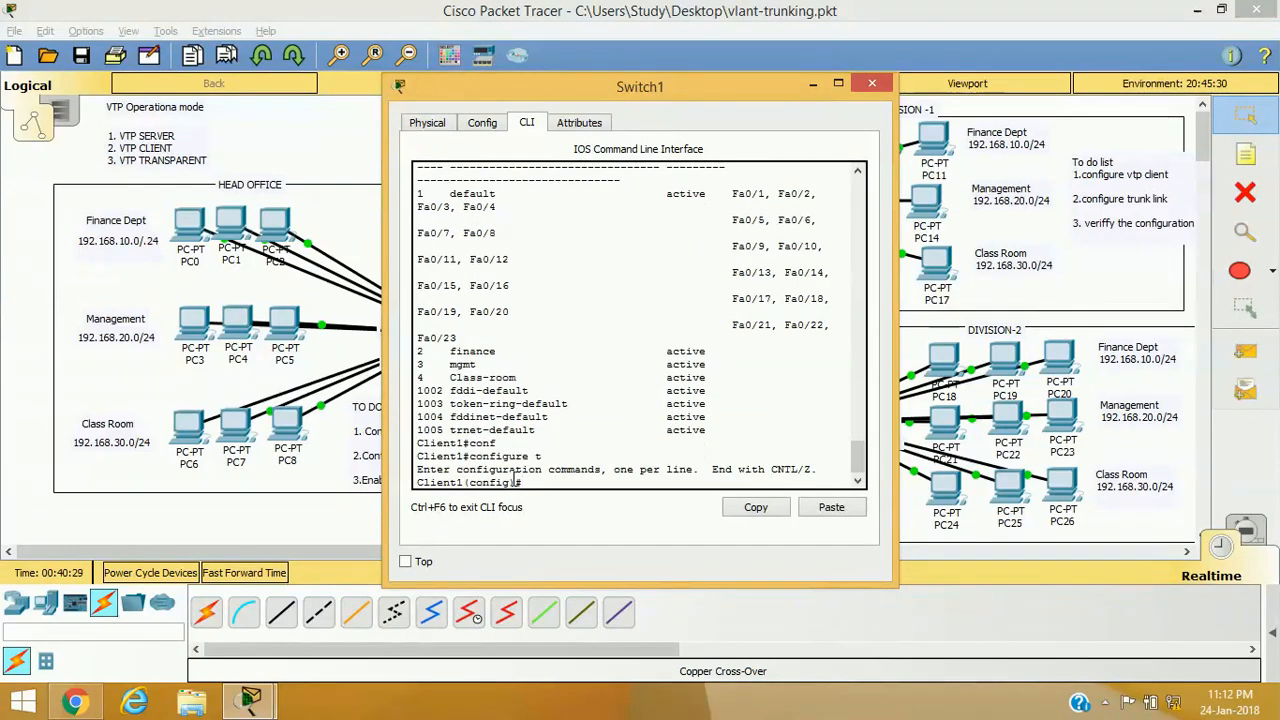
click(838, 83)
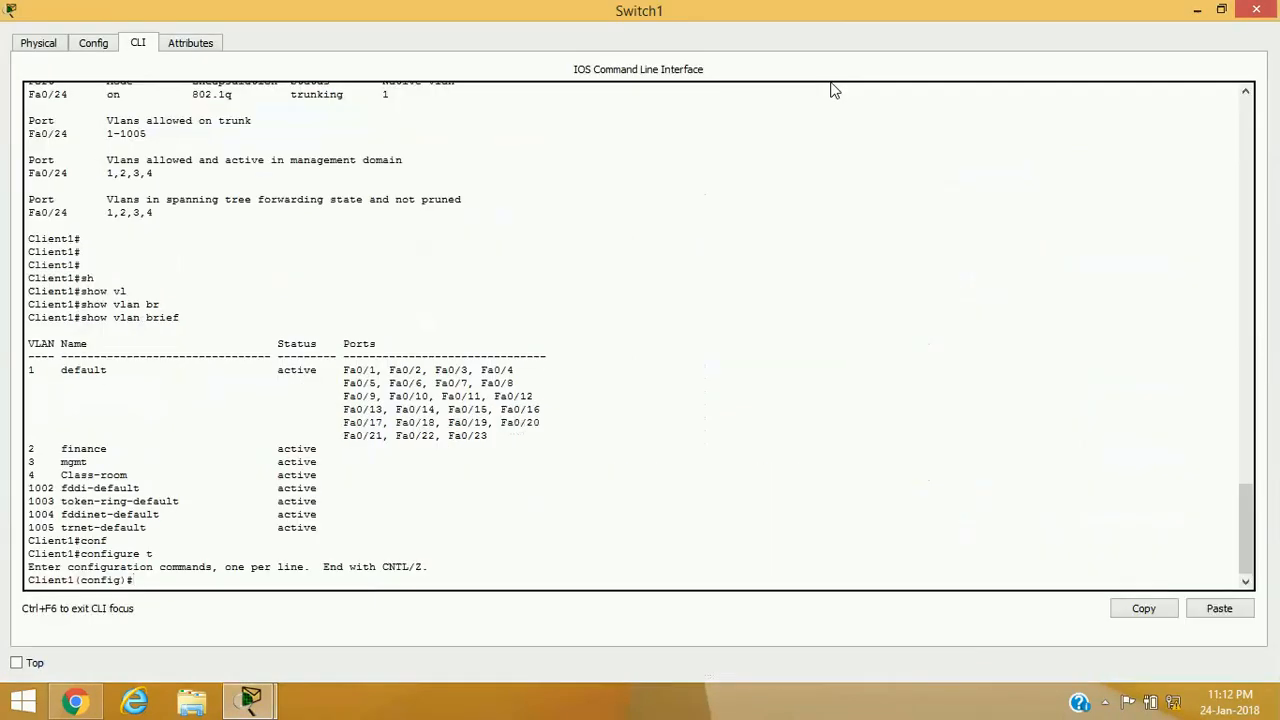
- Select interface range fastEthernet 0/1-8 on Switch1 and set it to switchport mode access
text(in)
key(Tab)
text(f)
key(Tab)
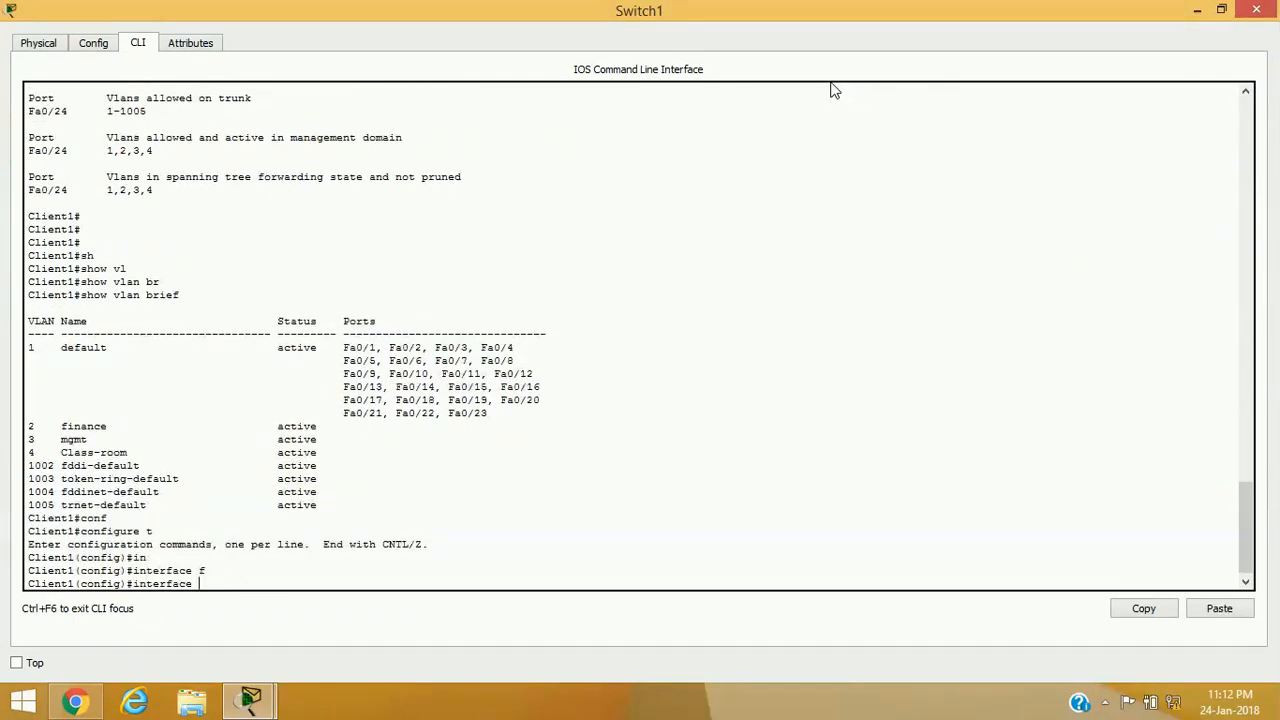
text(r)
key(Tab)
text(f)
key(Tab)
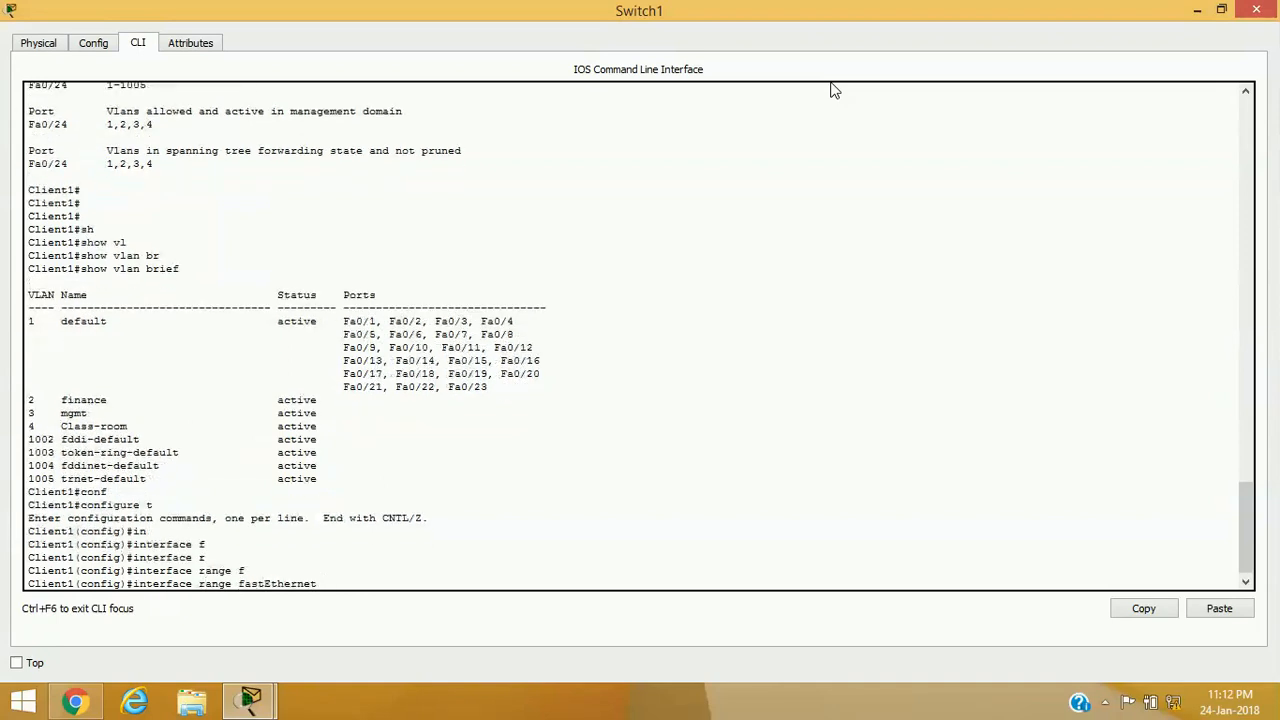
text(0/1-8)
key(Return)
text(sw)
key(Tab)
text(mo)
key(Tab)
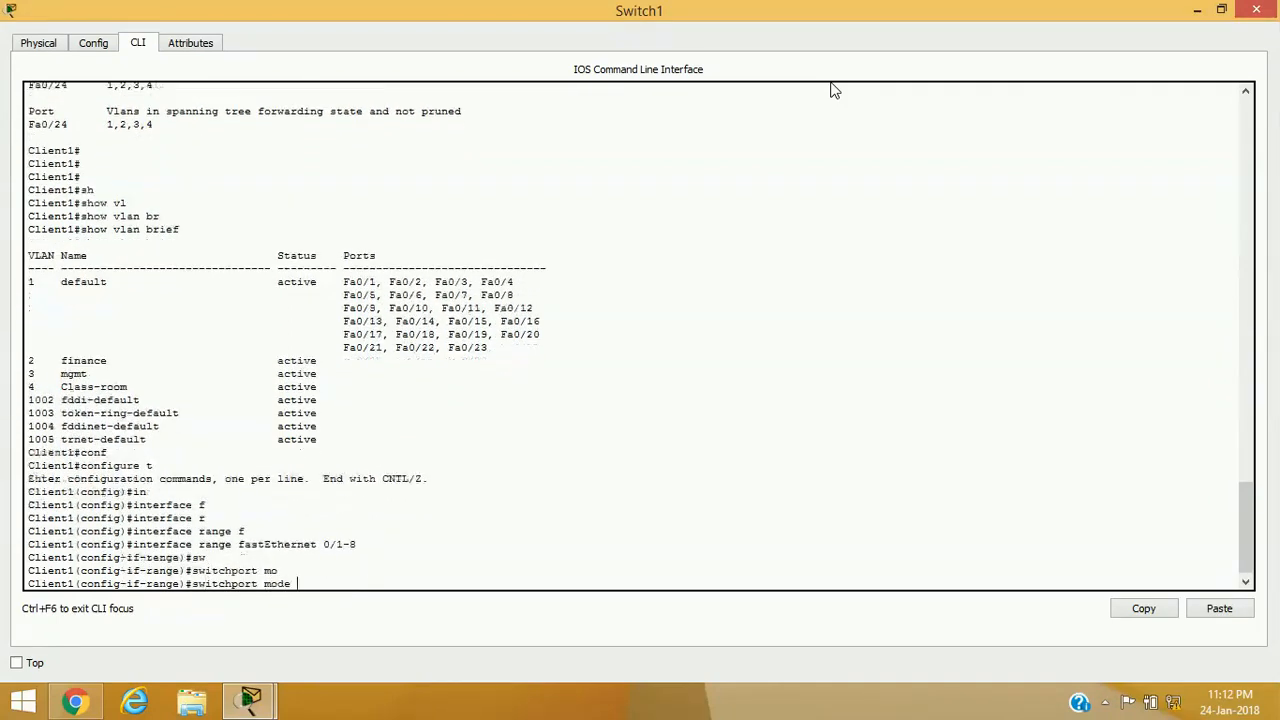
text(a)
key(Tab)
key(Return)
- Assign the fastEthernet 0/1-8 range on Switch1 to access VLAN 2
text(switchport a)
key(Tab)
text(a)
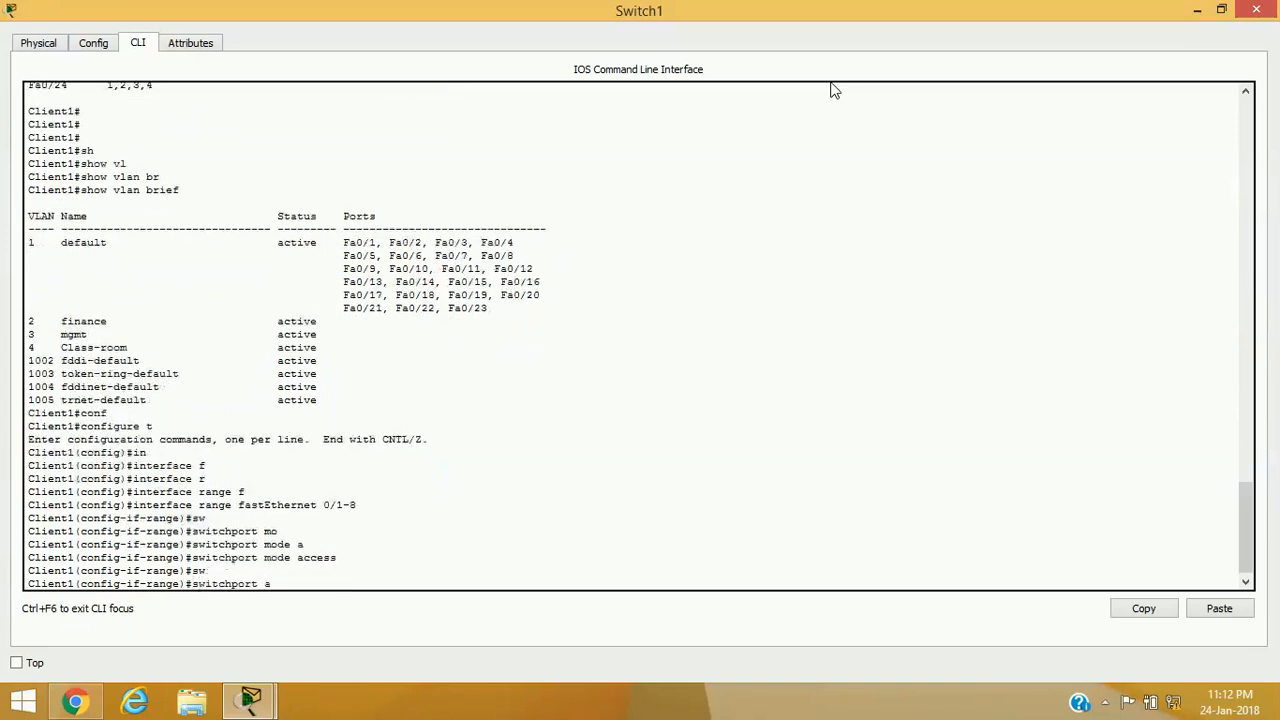
key(Tab)
text(v)
key(Tab)
key(Return)
- Configure interface range fastEthernet 0/9-16 on Switch1 as access ports in VLAN 3
key(Up)
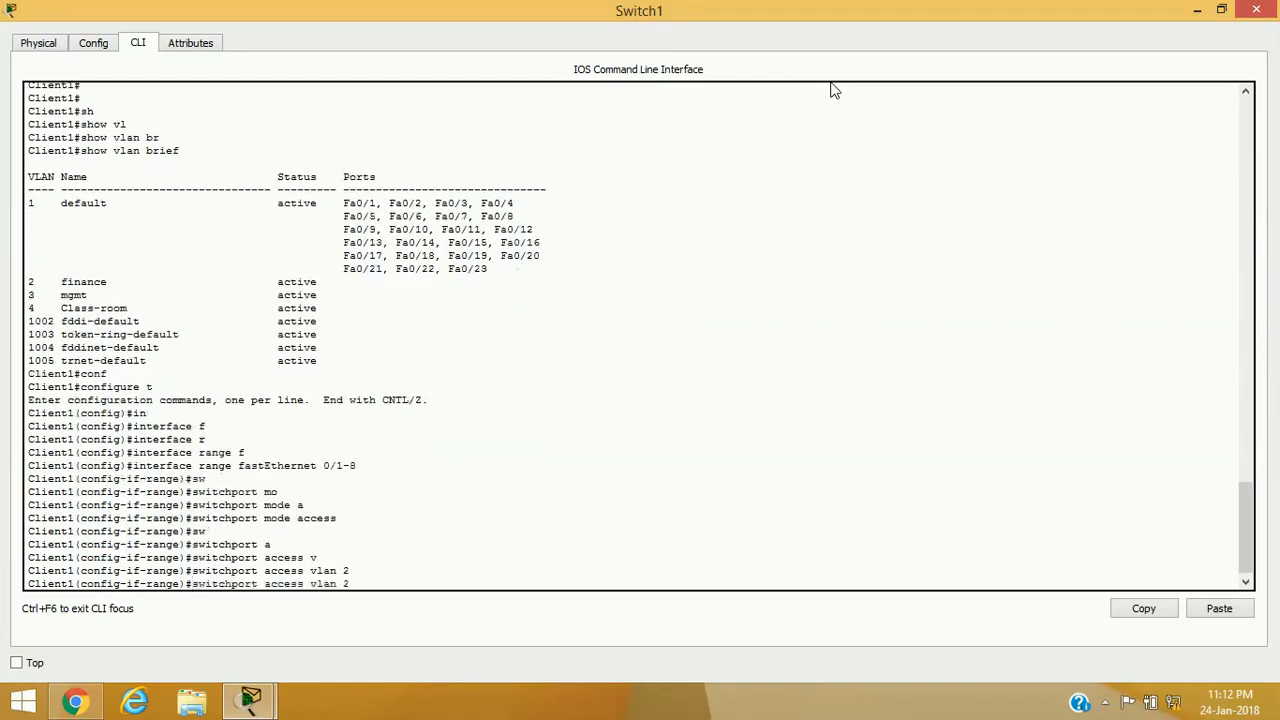
key(Up)
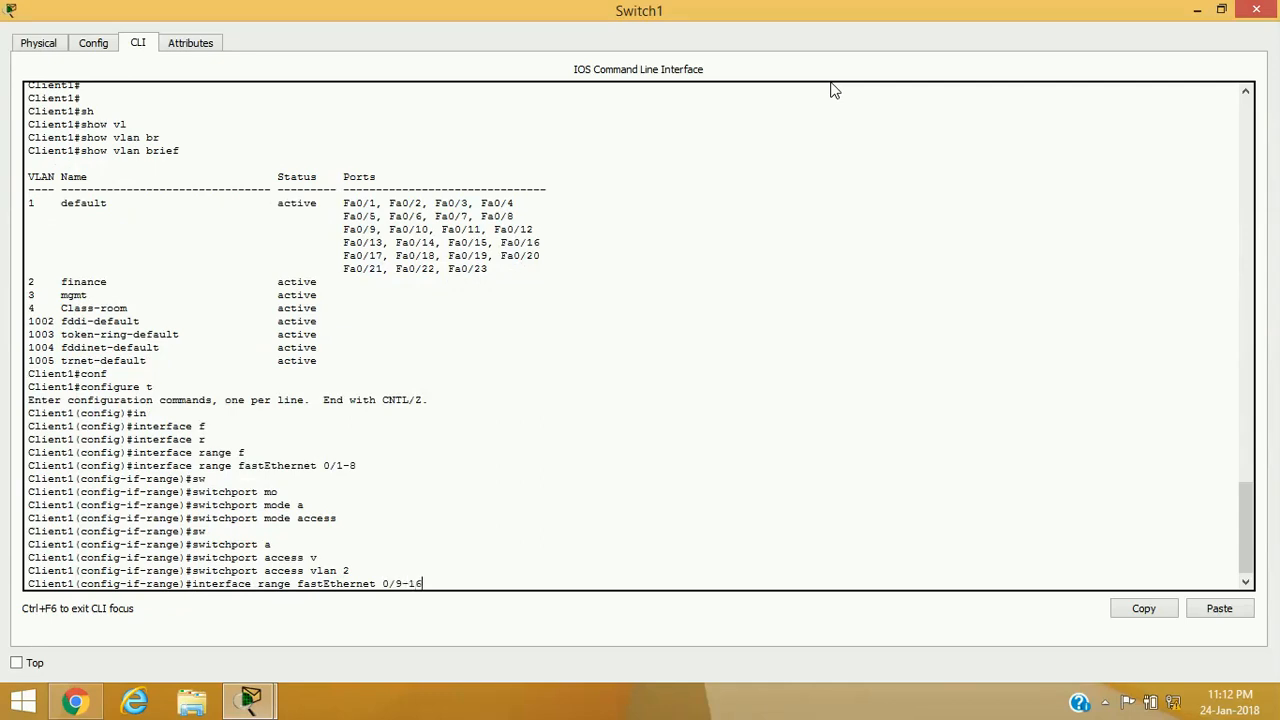
text(6)
key(Return)
key(Up)
key(Up)
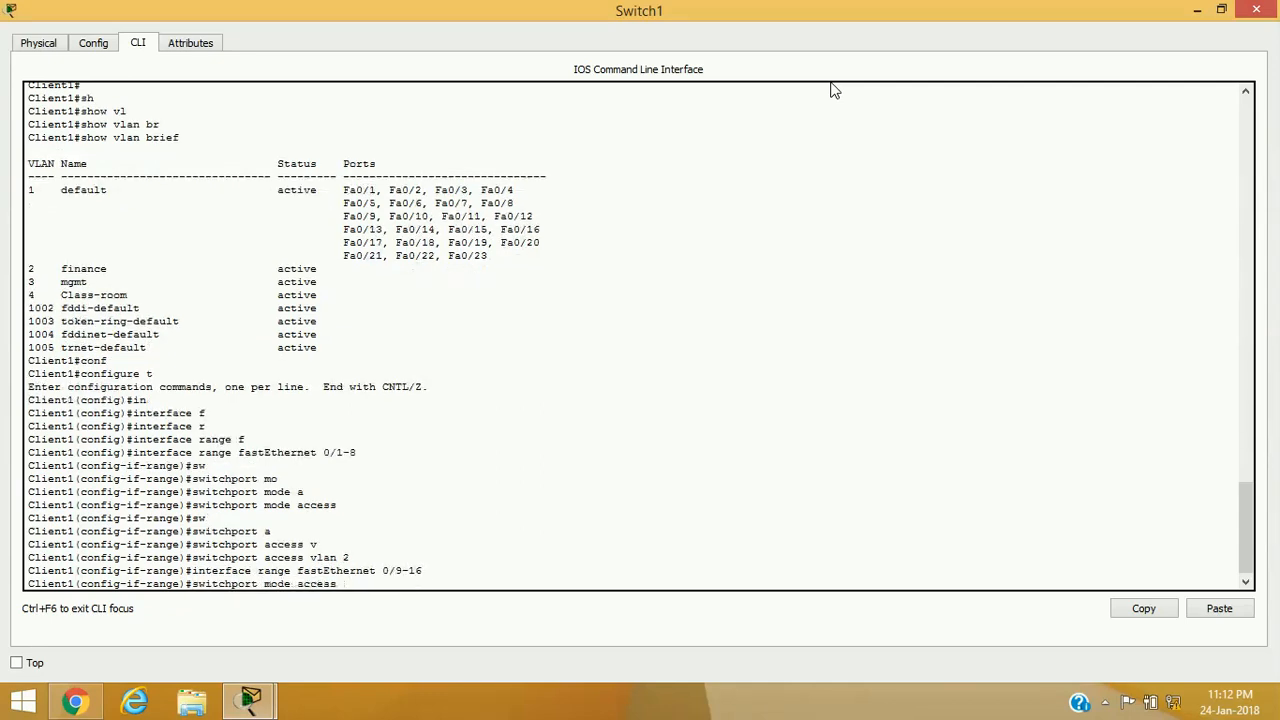
key(Return)
key(Up)
key(Up)
key(Up)
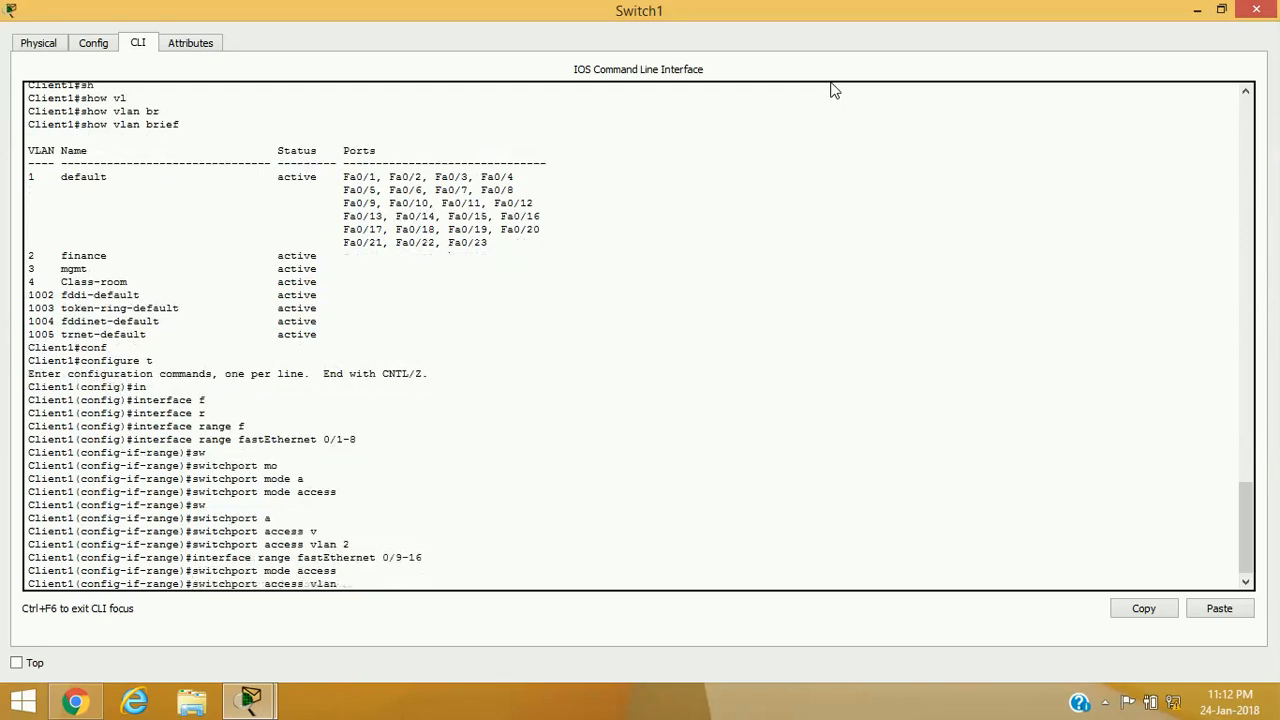
key(Return)
- Configure interface range fastEthernet 0/17-20 on Switch1 as access ports in VLAN 4 and close the switch window
key(Up)
key(Up)
key(Up)
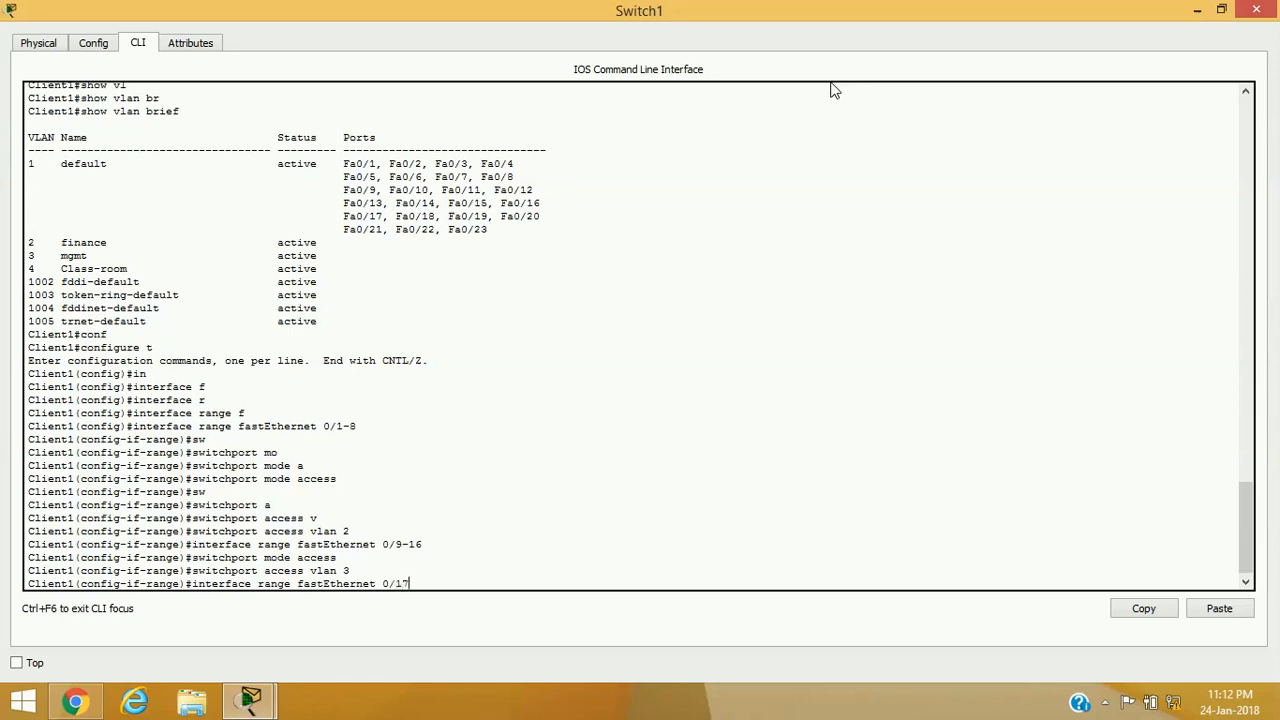
key(Return)
key(Up)
key(Up)
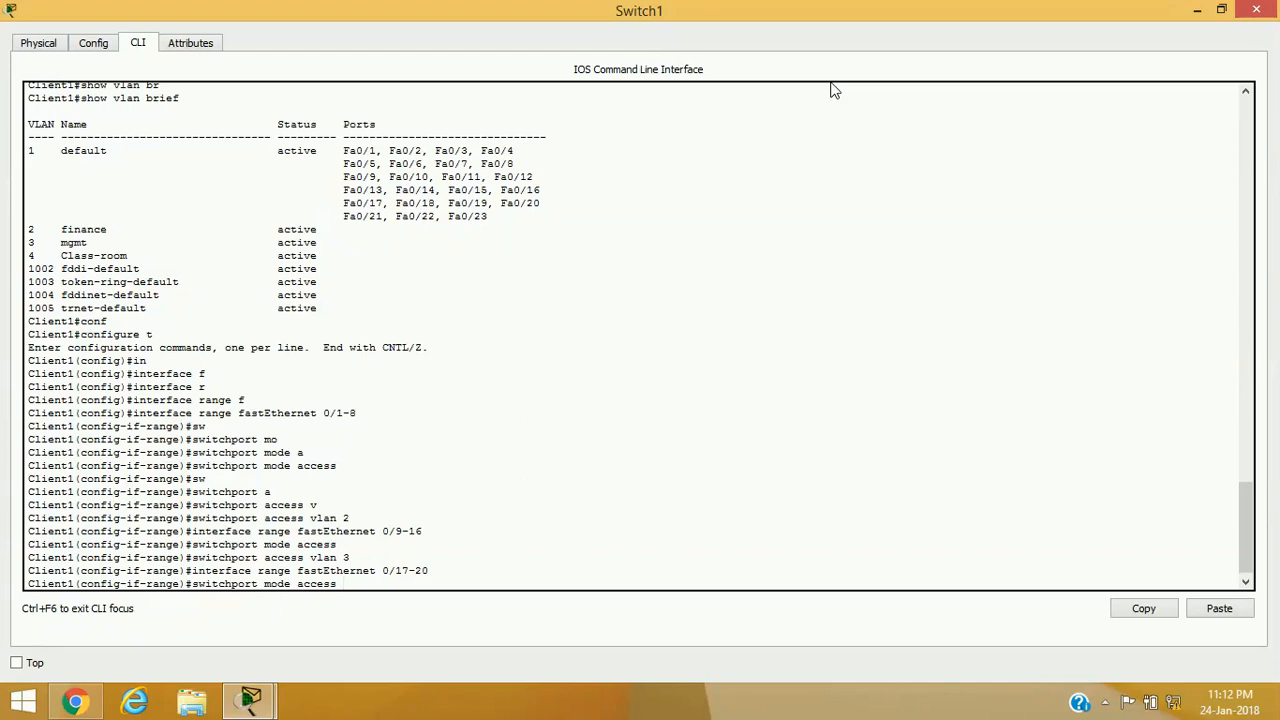
key(Return)
key(Up)
key(Up)
key(Up)
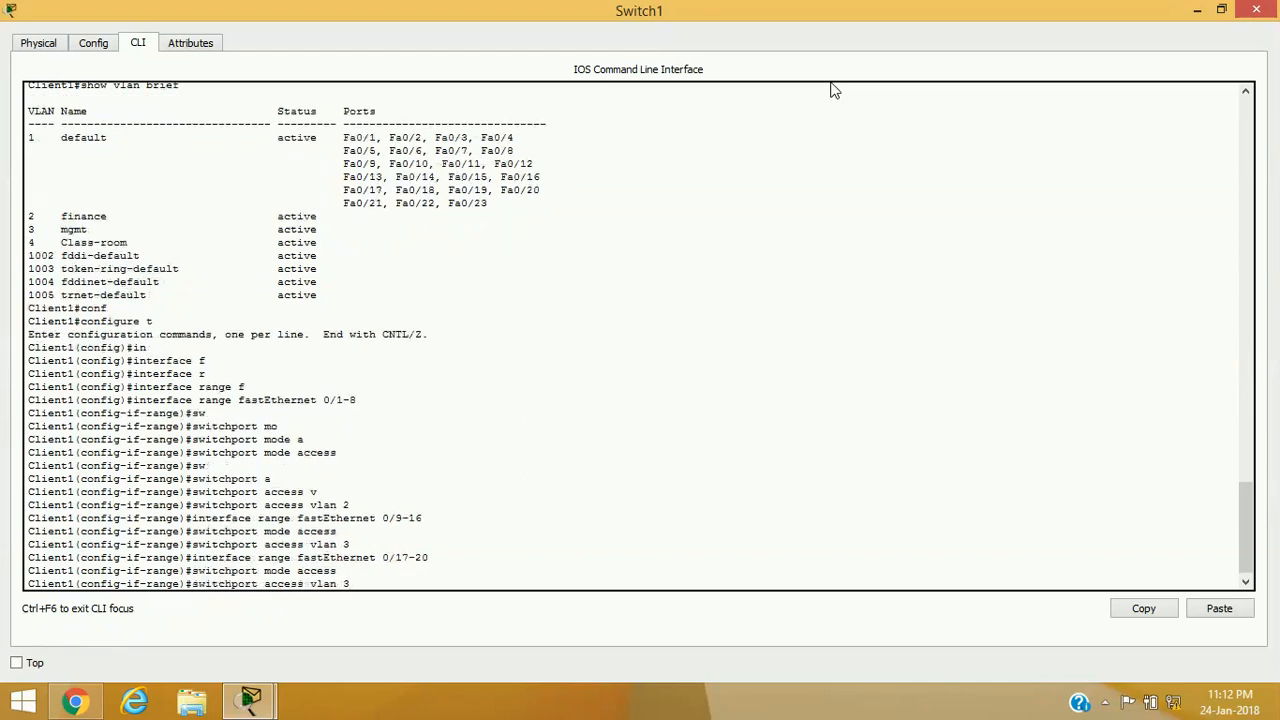
text(4)
key(Return)
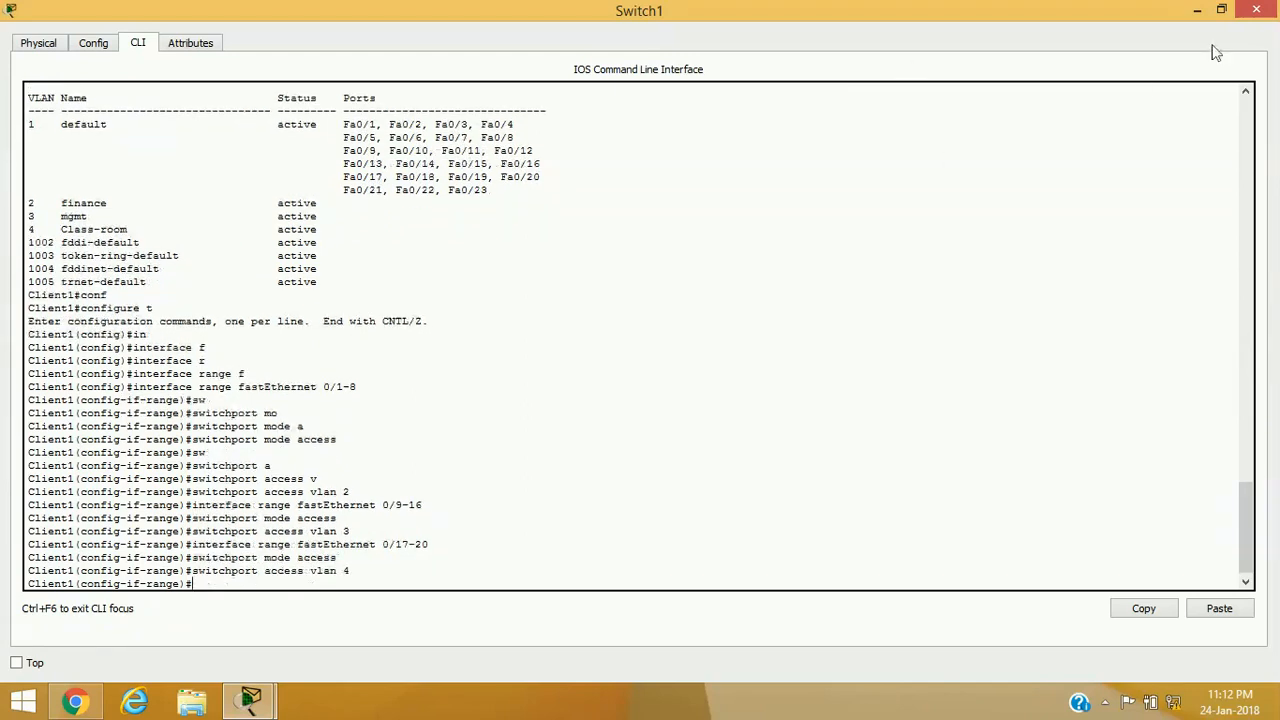
click(1259, 18)
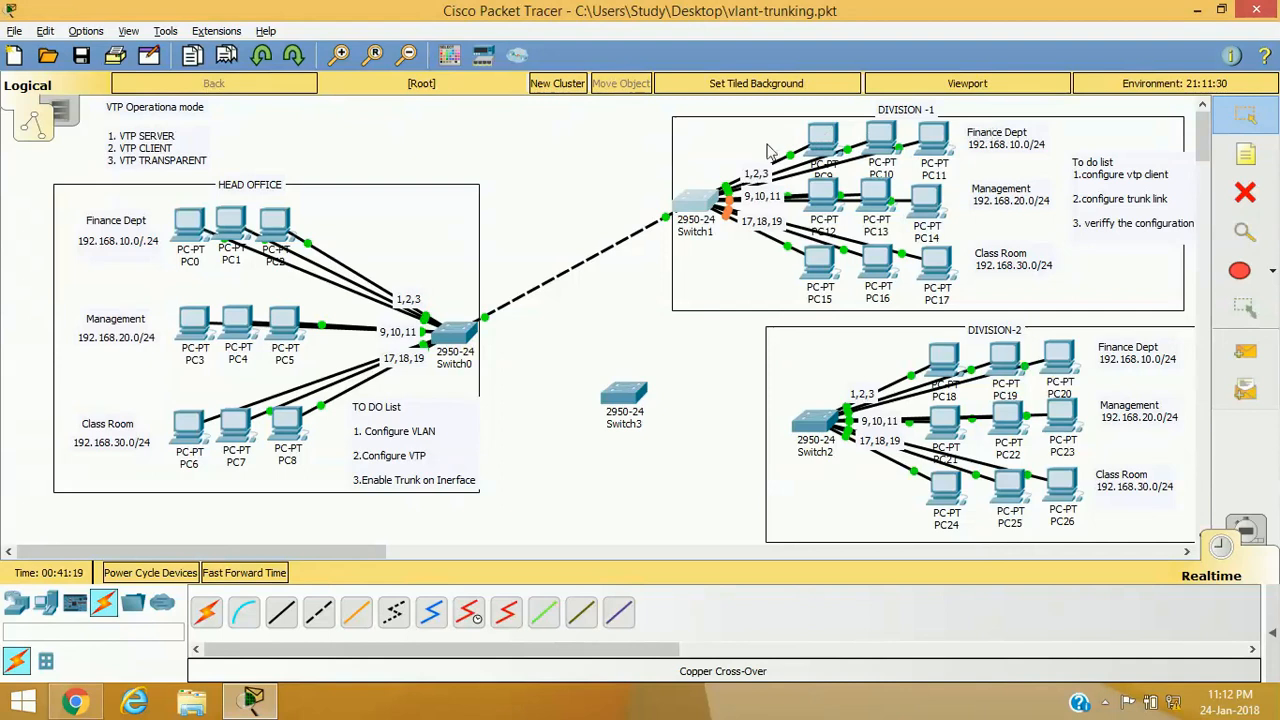
click(818, 142)
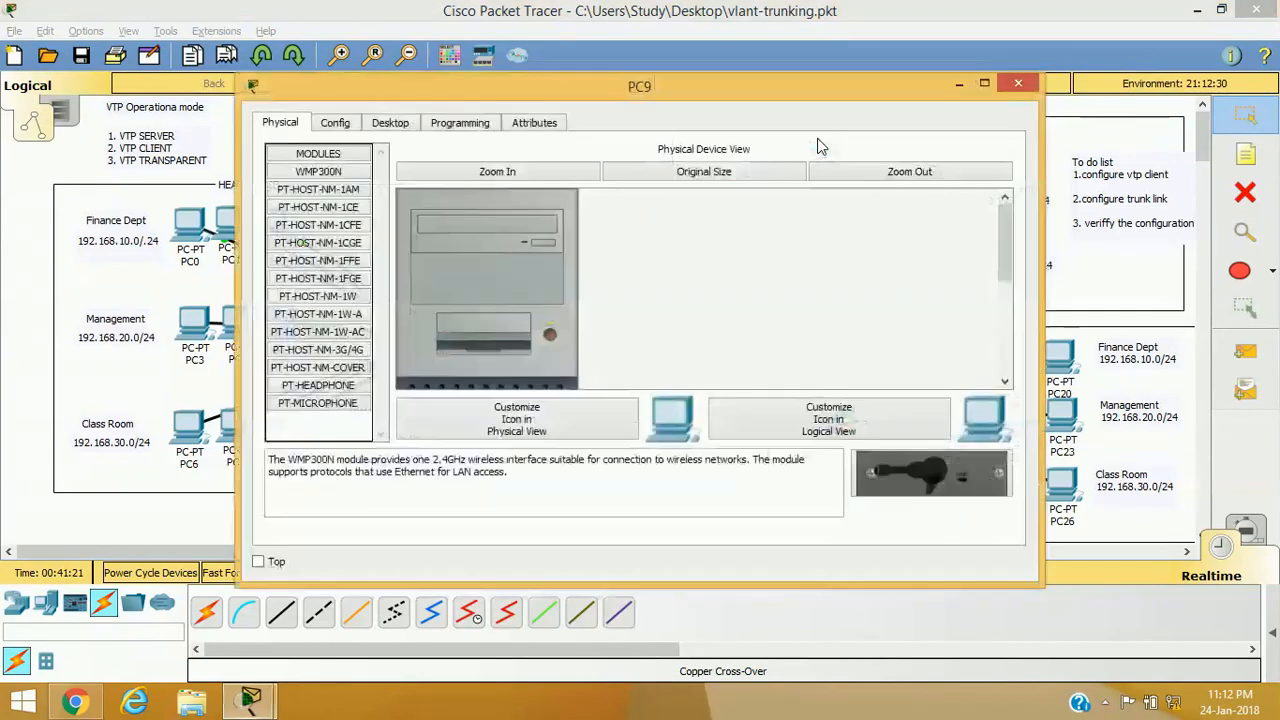
drag(608, 103, 829, 324)
click(1237, 304)
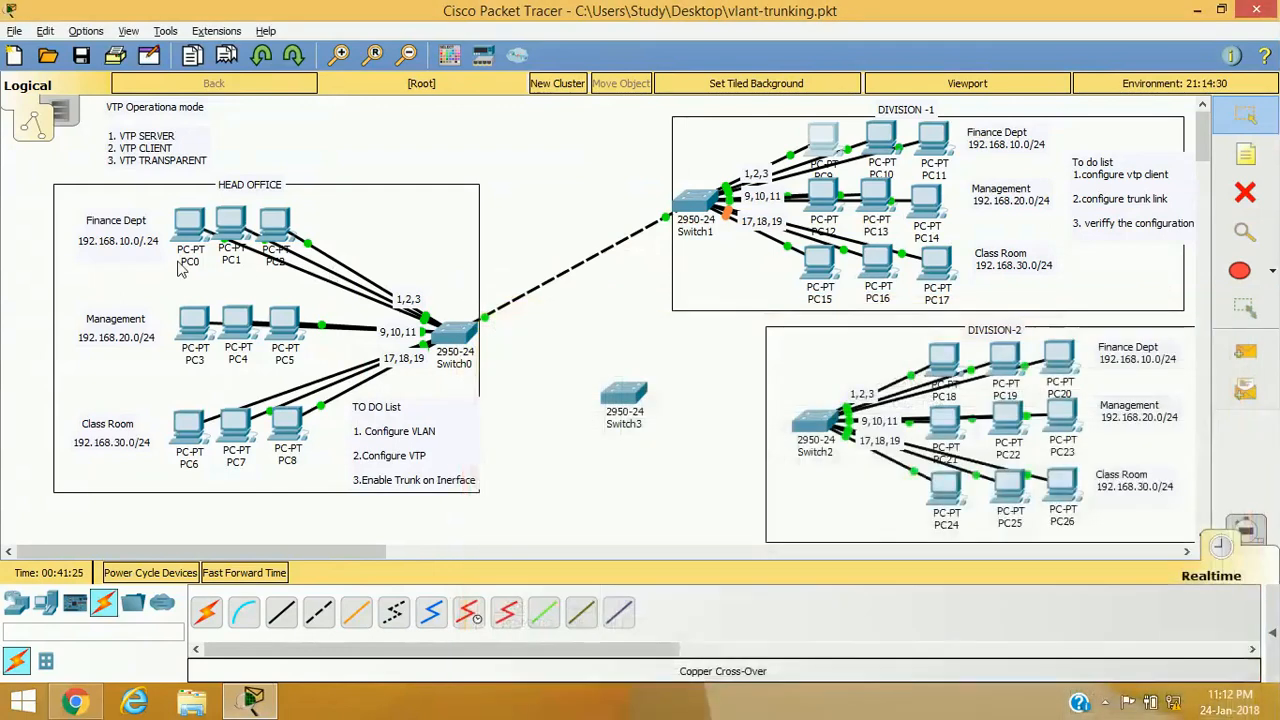
- Check the IP address in the IP configuration of PC0 in the head office Finance Dept
click(183, 222)
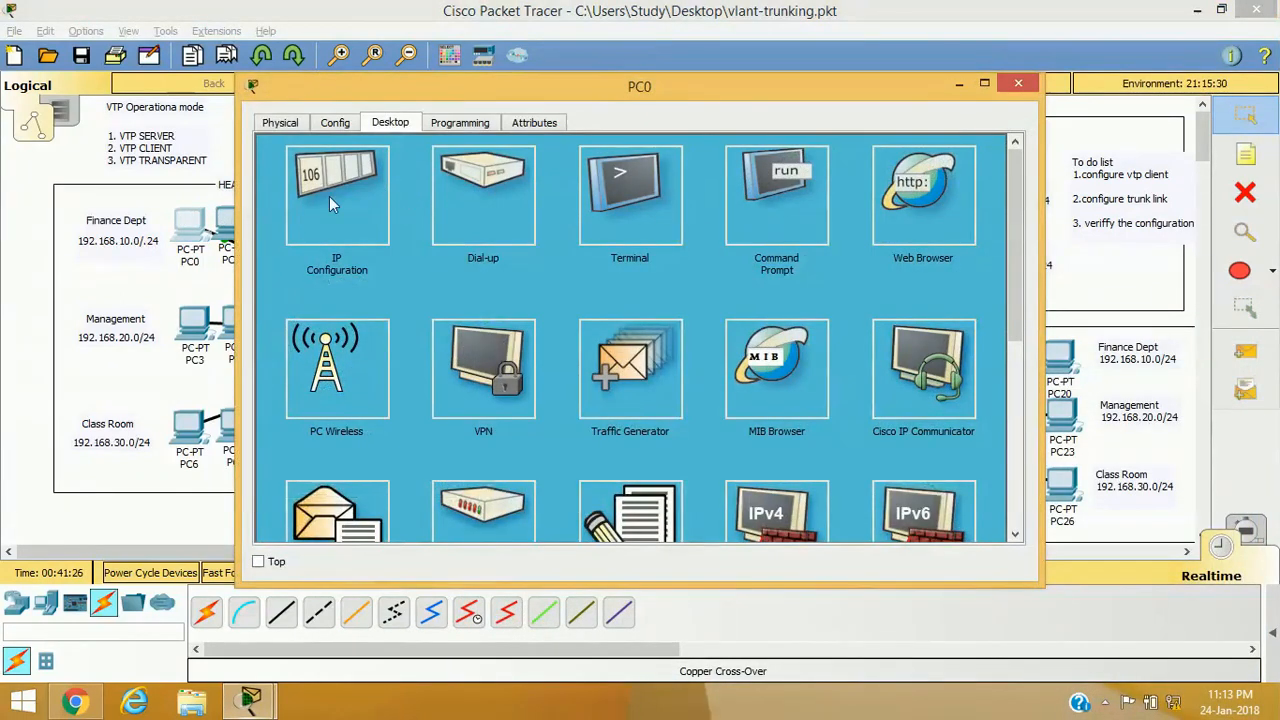
click(385, 195)
drag(589, 233, 460, 226)
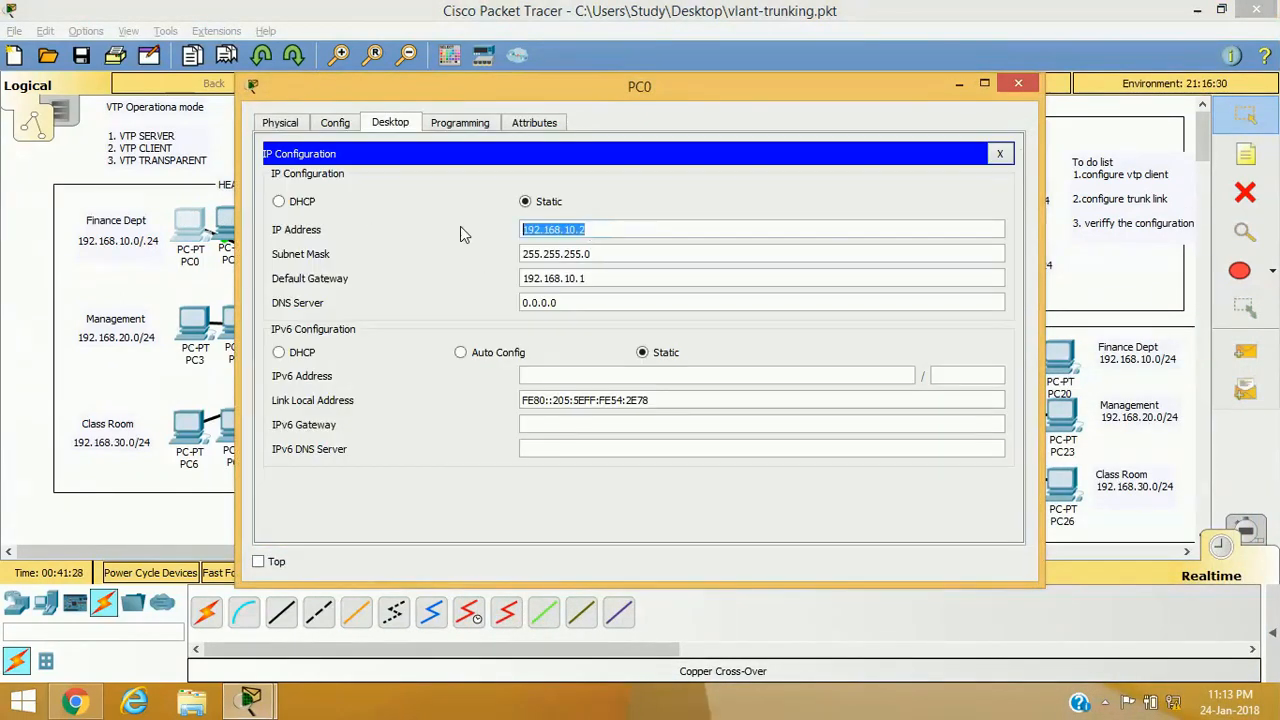
click(1018, 83)
- Check the IP configuration of PC9 in the Division-1 Finance Dept
click(817, 153)
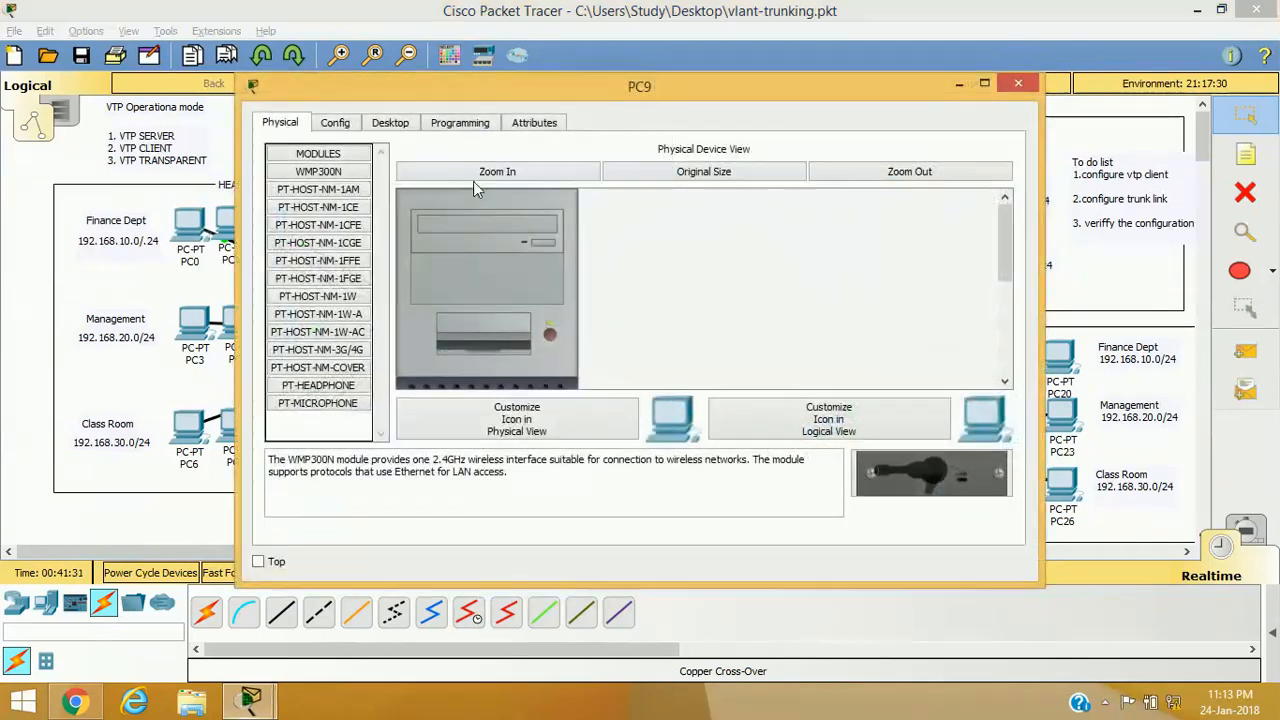
click(390, 122)
click(311, 180)
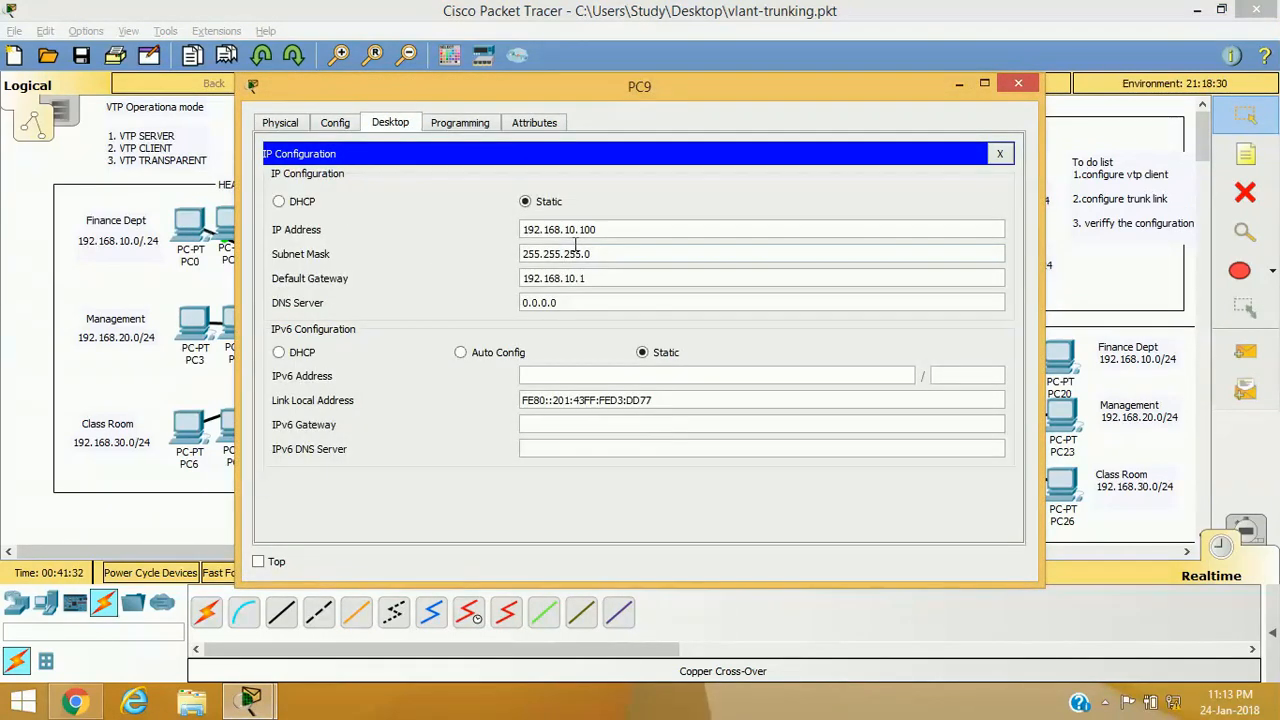
click(1018, 83)
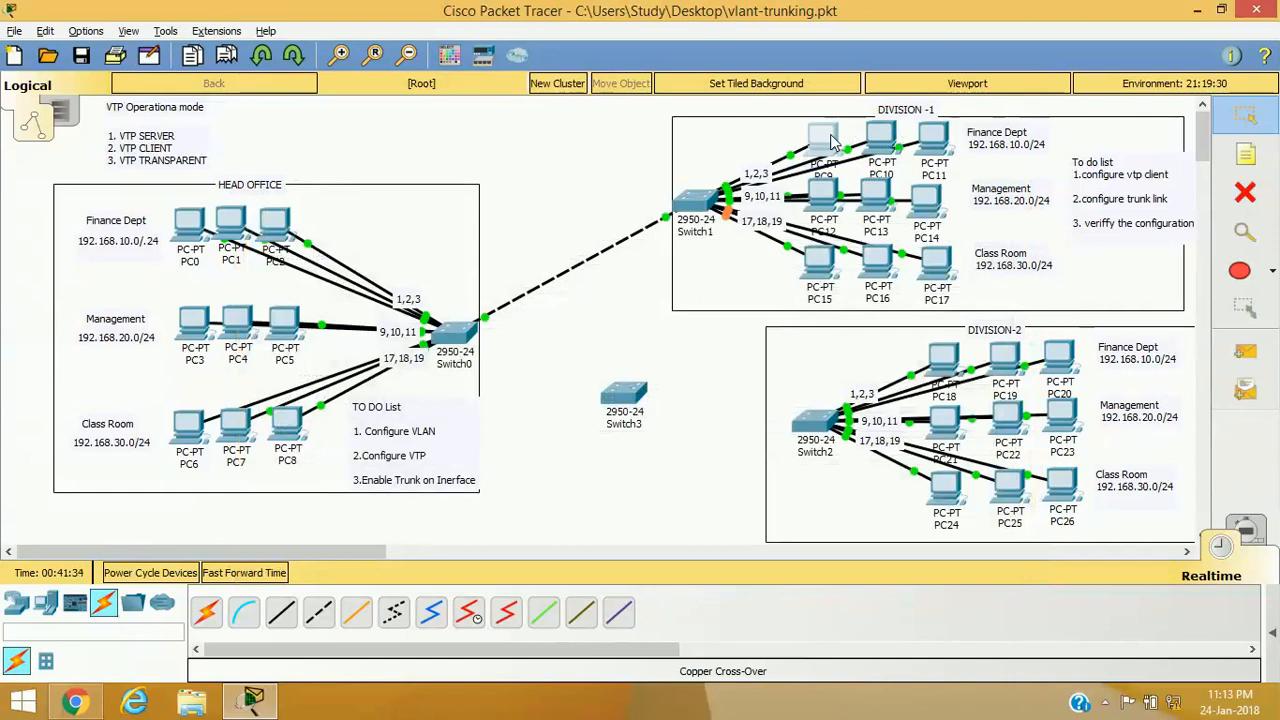
- Ping PC0 at 192.168.10.2 from PC9's command prompt to test Finance VLAN connectivity, and close PC9's window
click(826, 140)
click(773, 190)
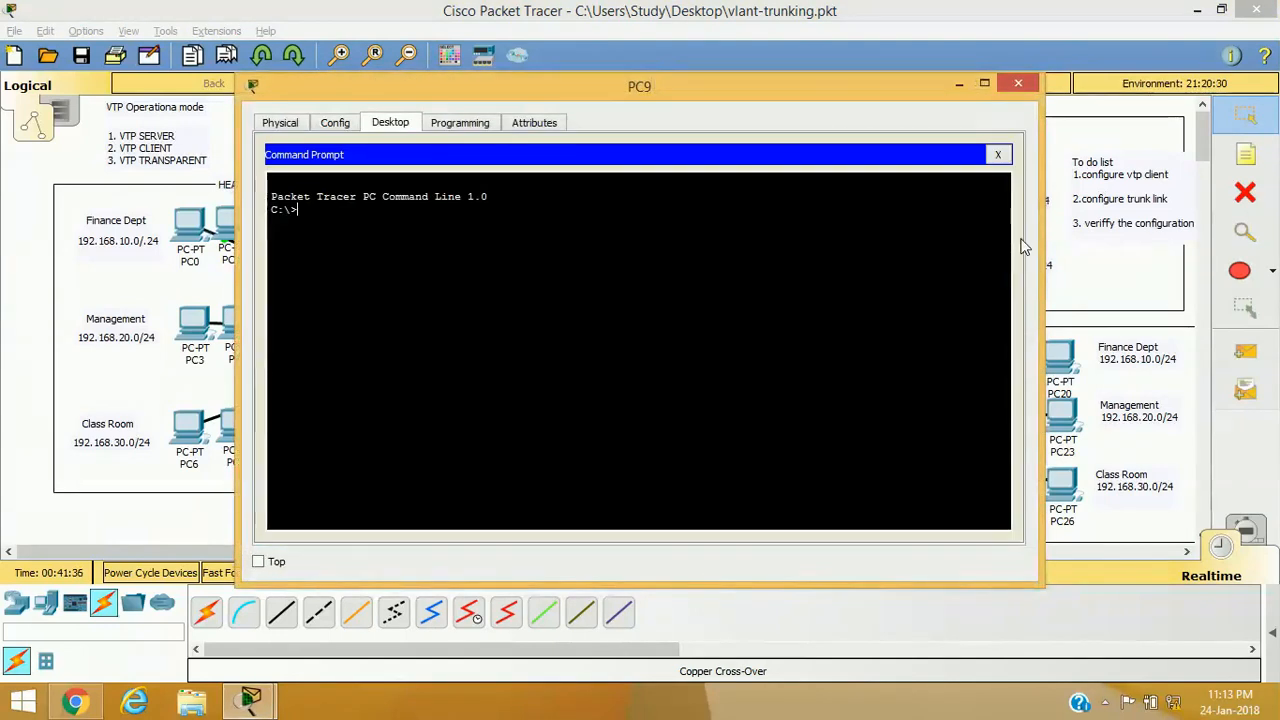
text(ping 192.168.10.2)
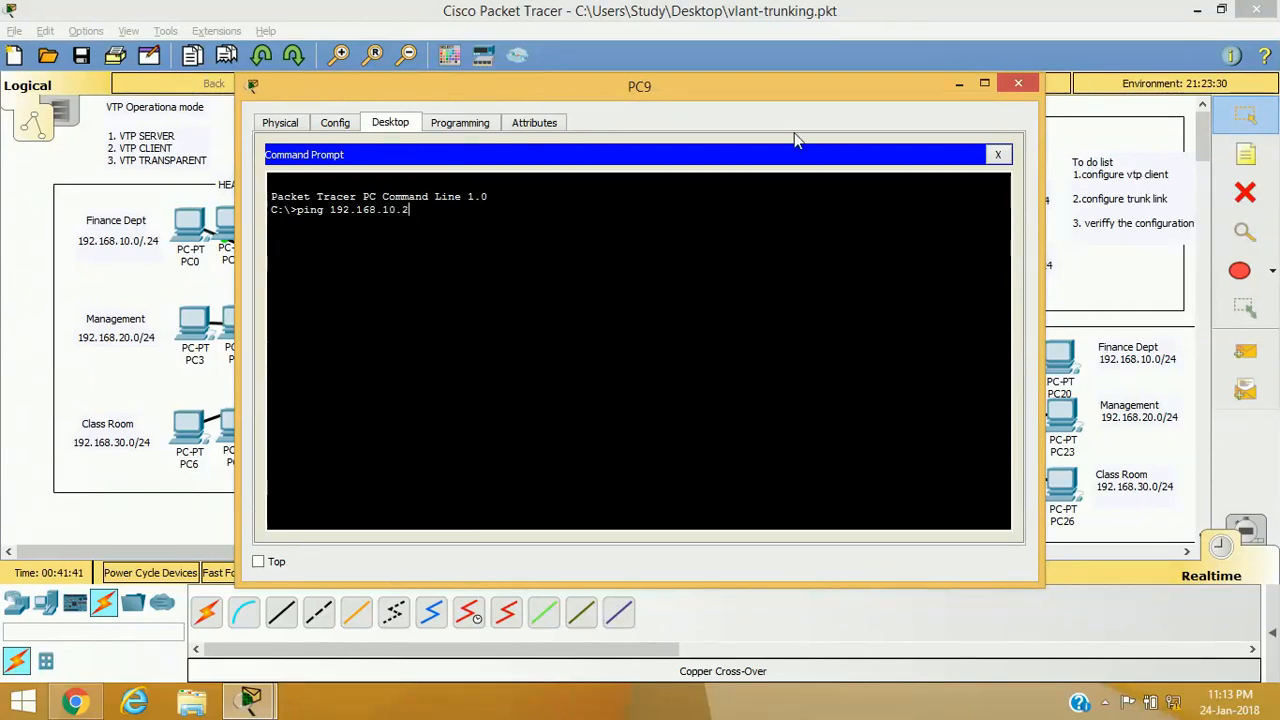
drag(755, 98, 768, 307)
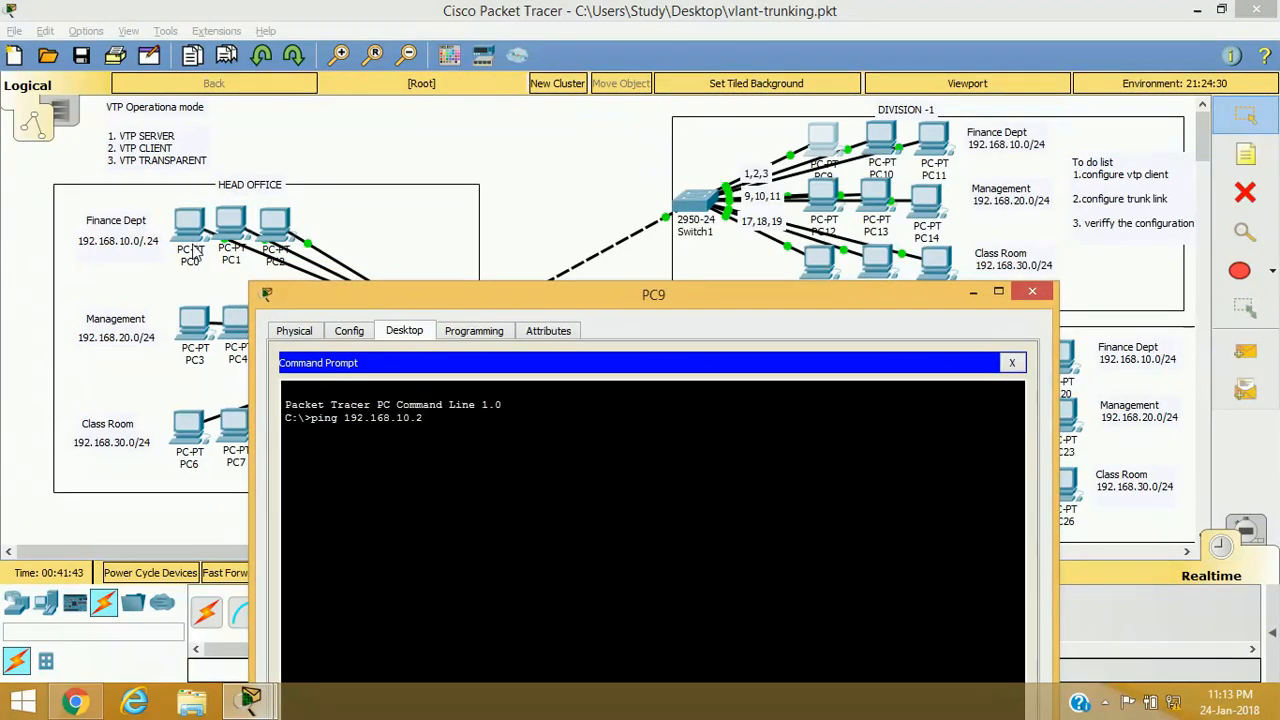
drag(786, 286, 706, 117)
key(Return)
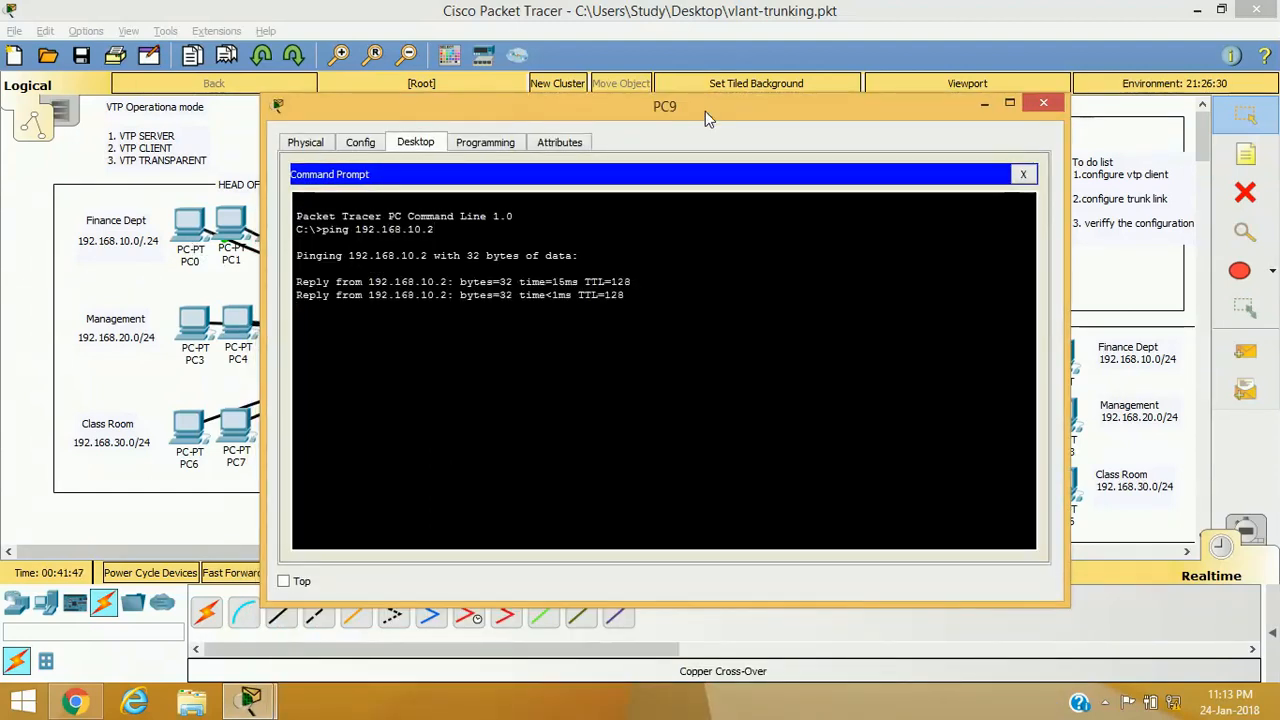
click(1023, 174)
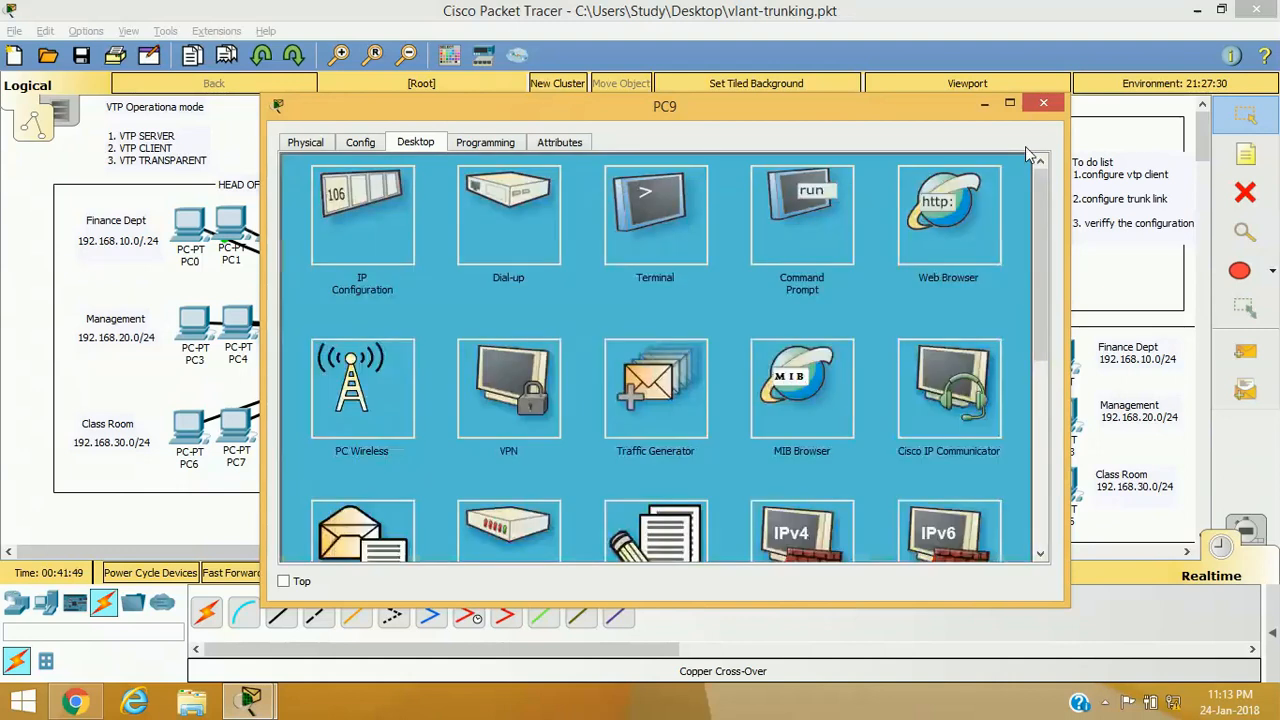
click(1043, 104)
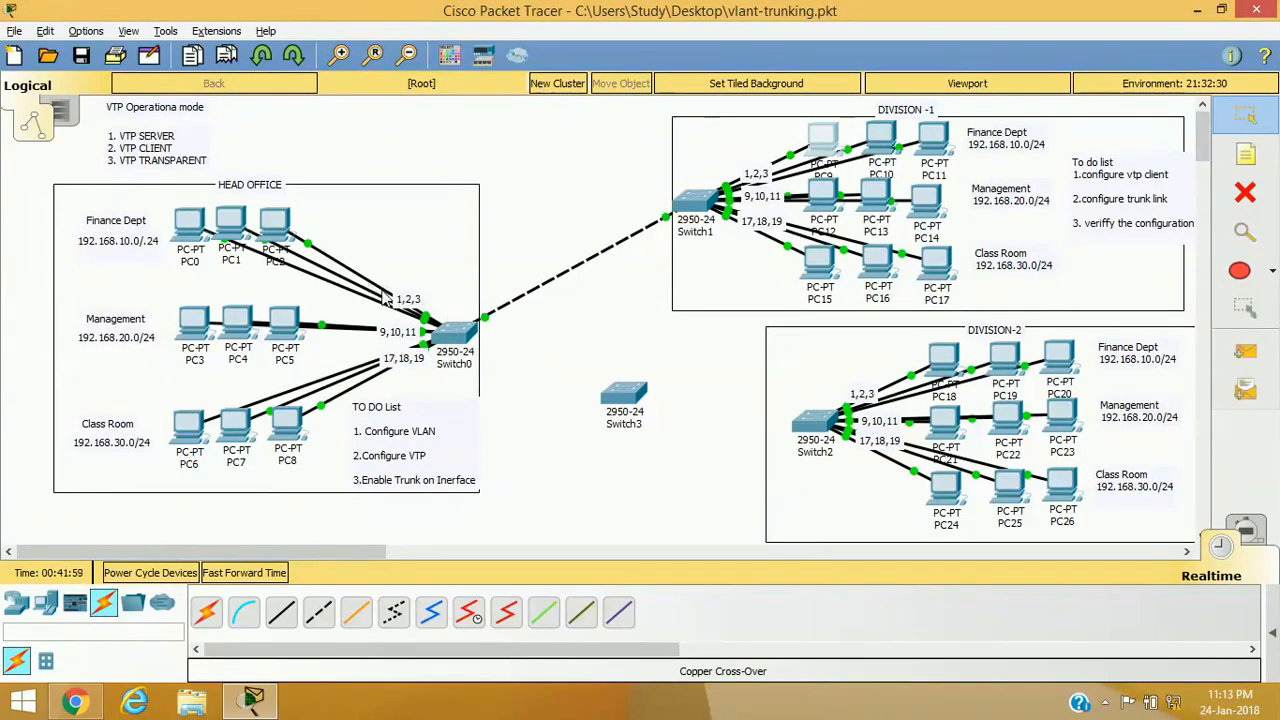
- Check the IP configuration of PC12 in the Division-1 Management department and close its window
click(833, 200)
click(404, 127)
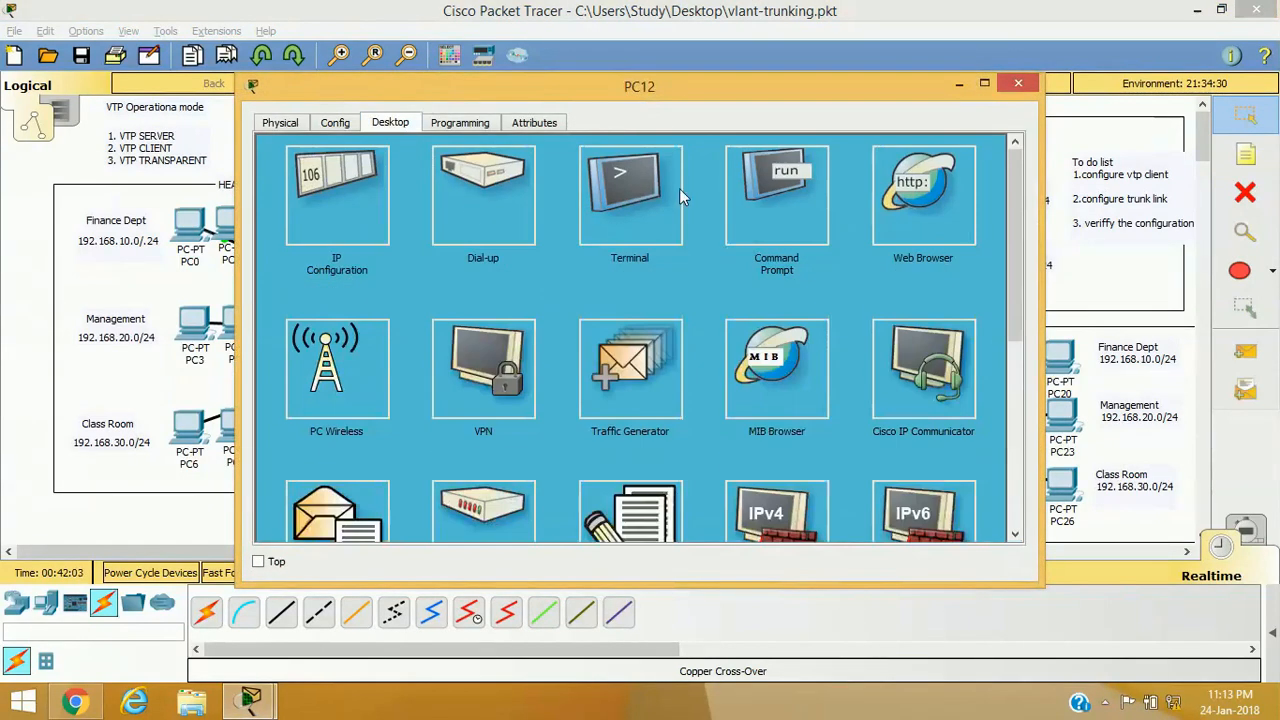
click(318, 190)
click(1000, 154)
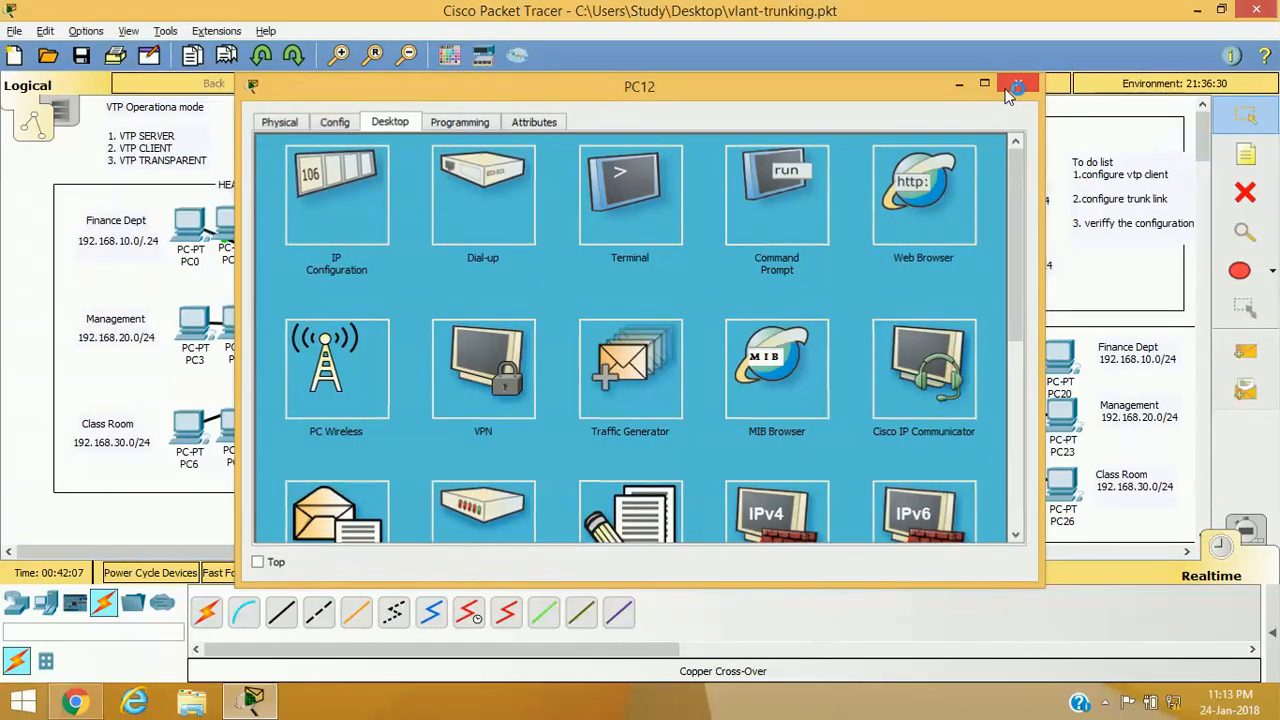
click(1018, 83)
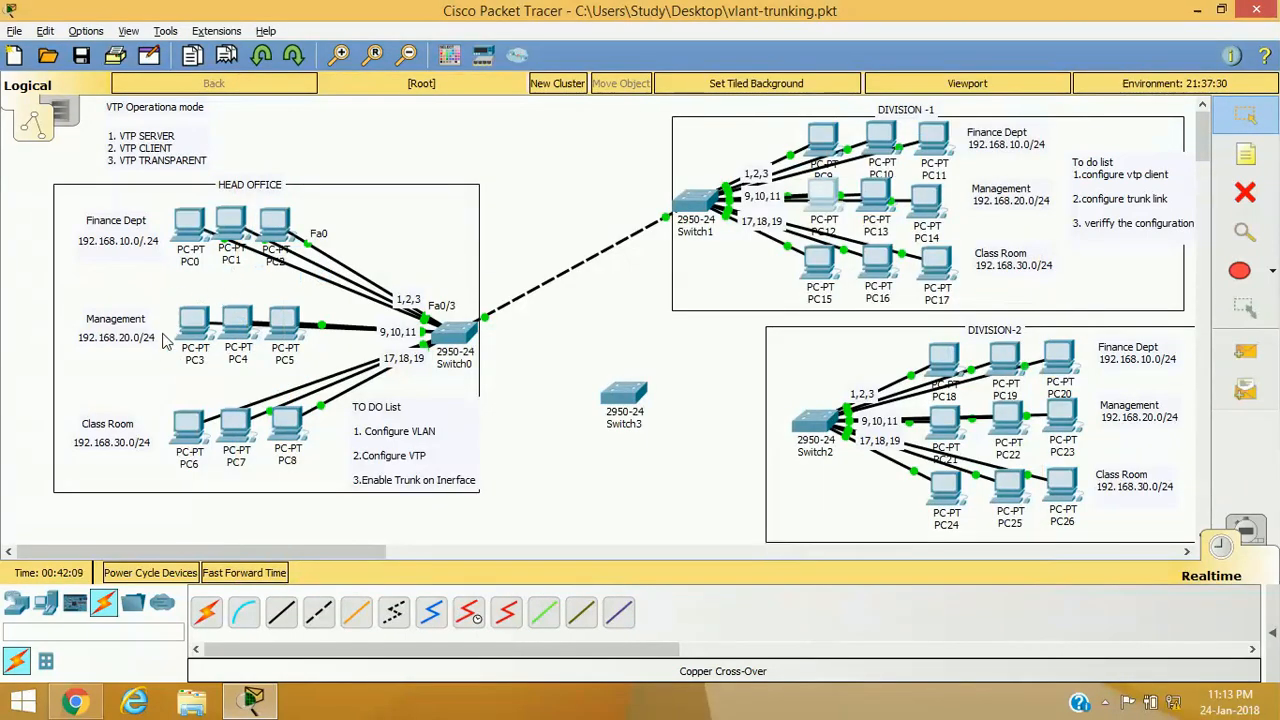
- Ping 192.168.20.2 from PC12's command prompt to test Management VLAN connectivity, stop the ping and close PC12's window
click(815, 192)
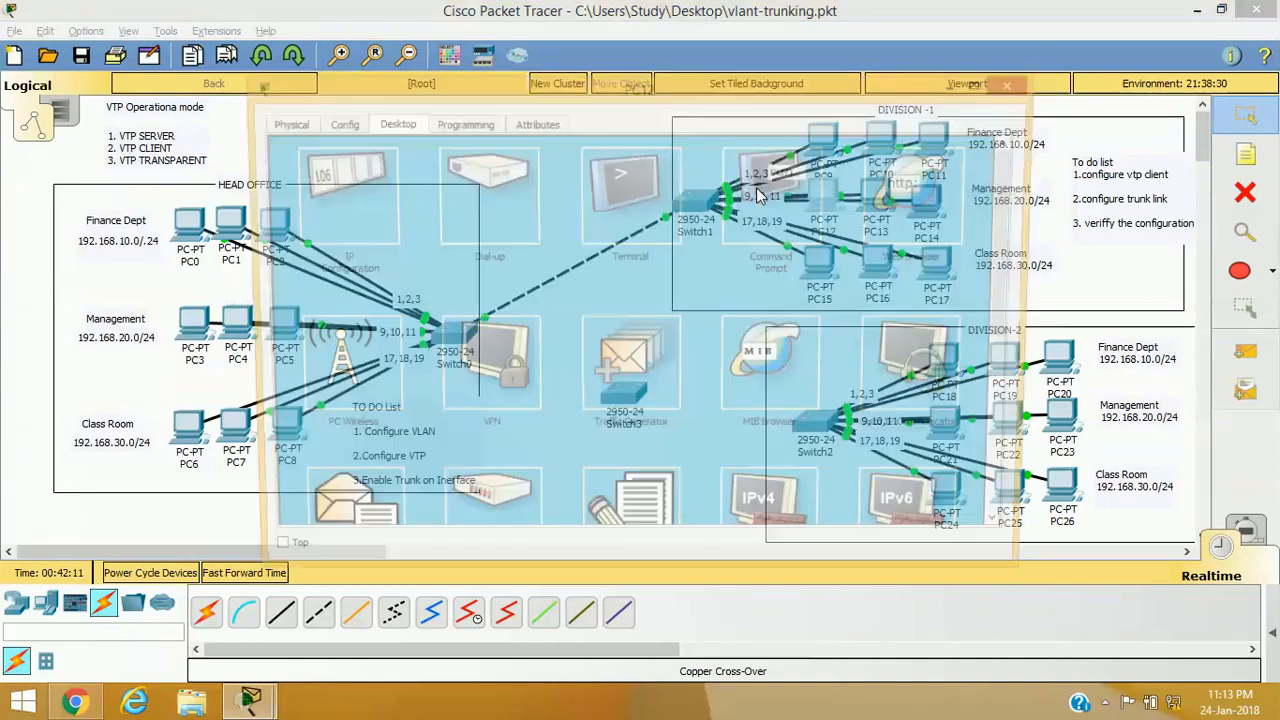
click(791, 196)
text(p)
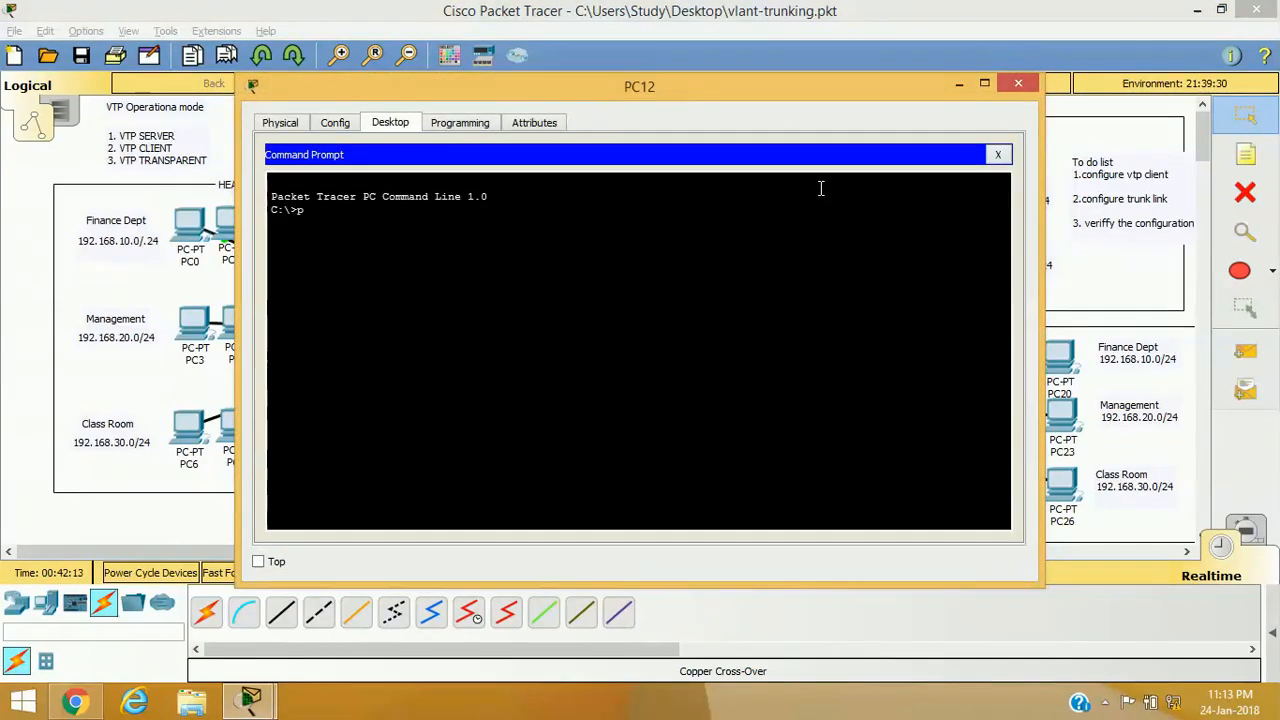
text(ing 192.168.20.2)
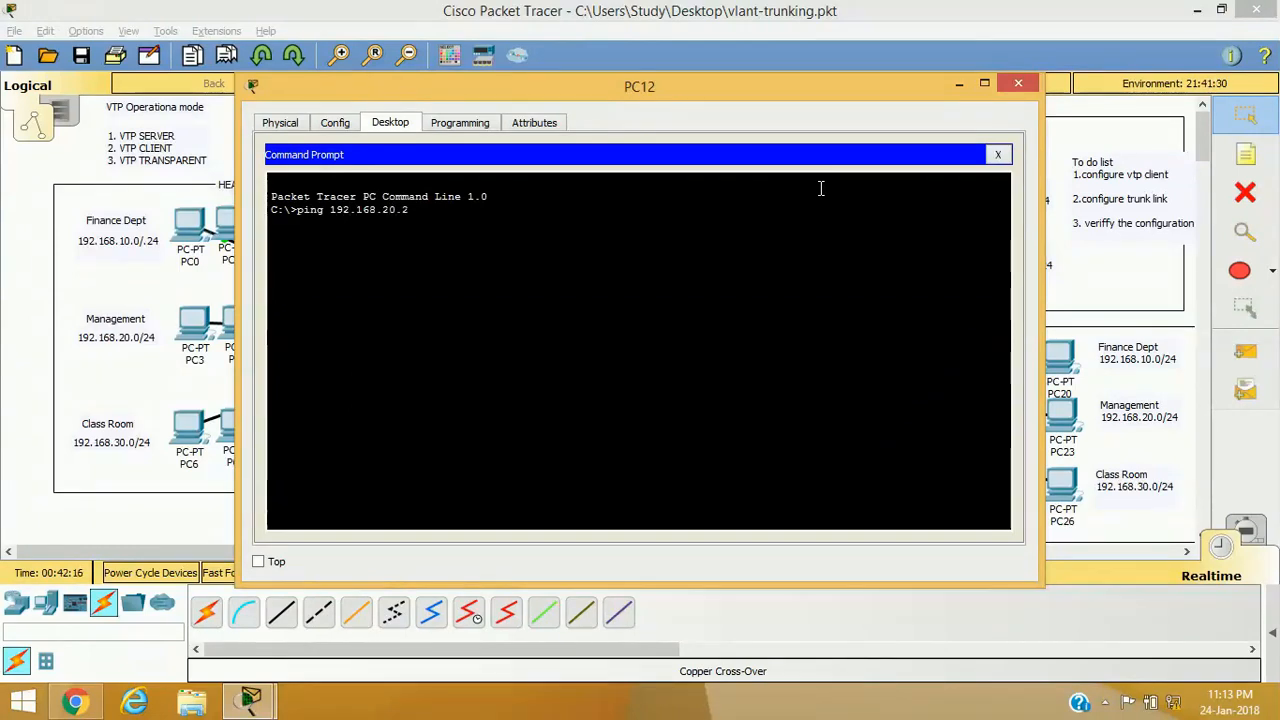
key(Return)
key(ctrl+c)
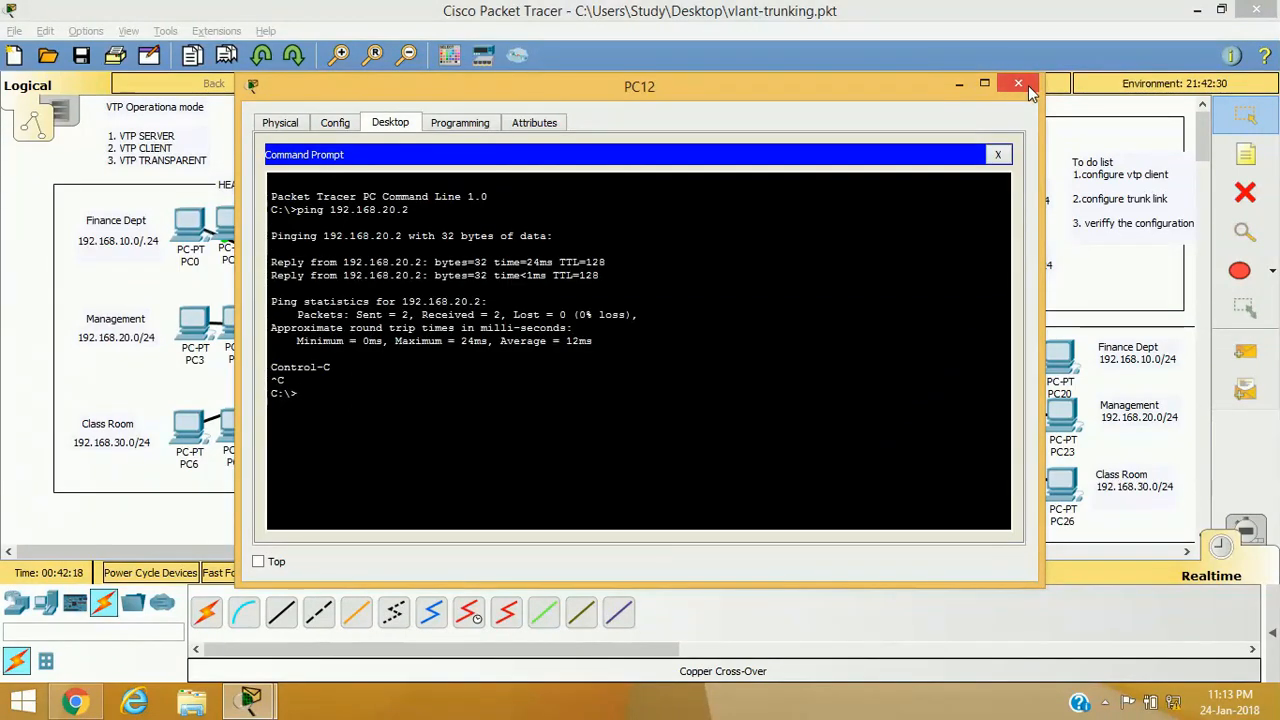
click(1026, 85)
- Ping 192.168.30.2 from PC15's command prompt to test Class Room VLAN connectivity, and close PC15's window
click(820, 262)
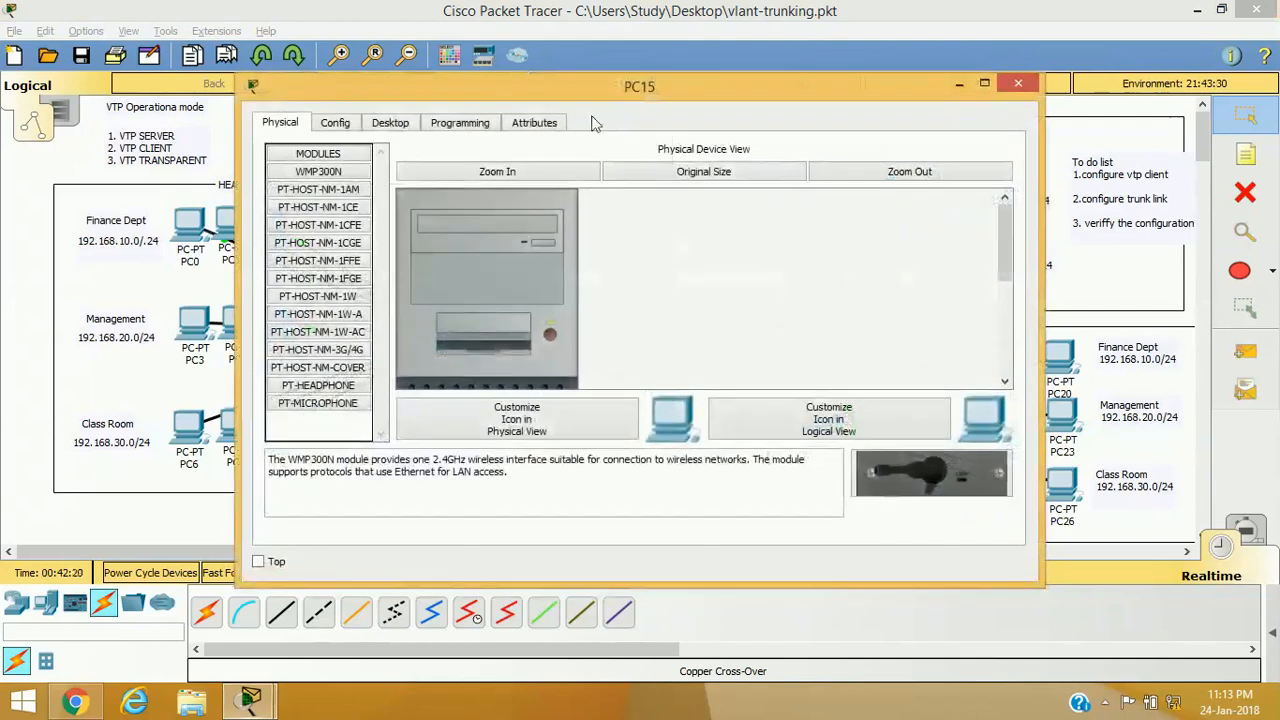
click(395, 124)
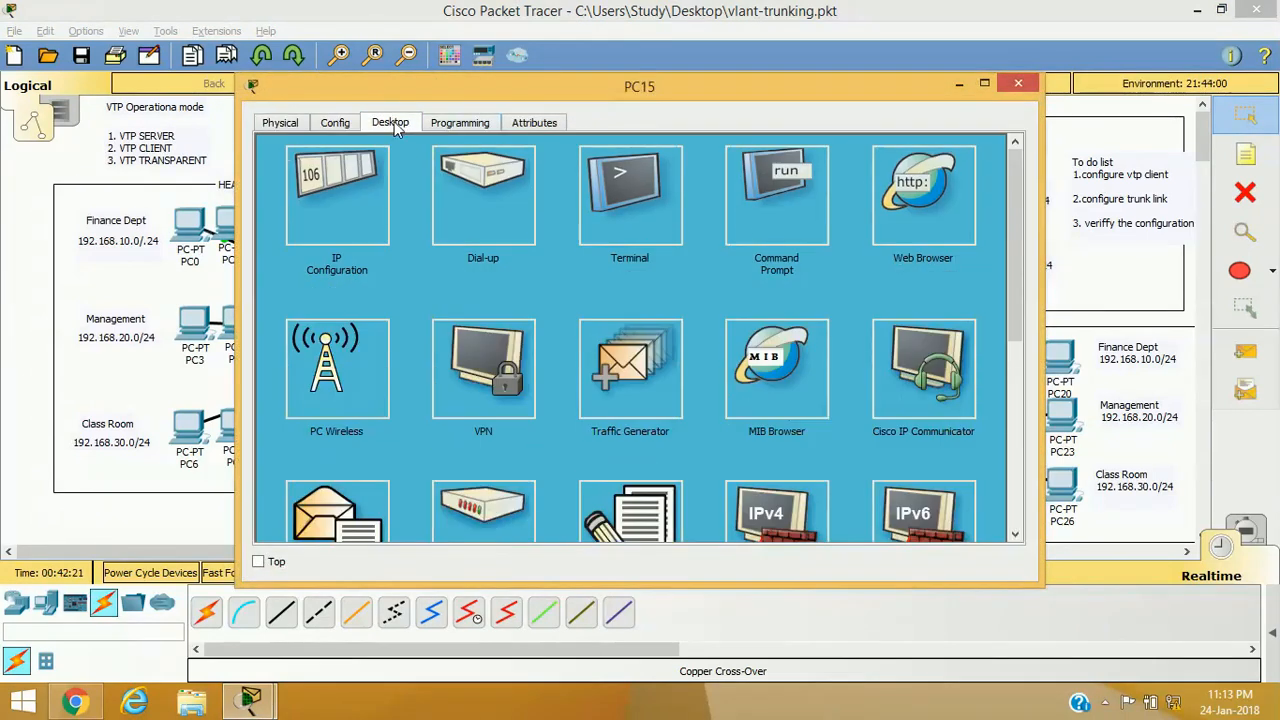
click(745, 199)
text(ping 192.168.30.2)
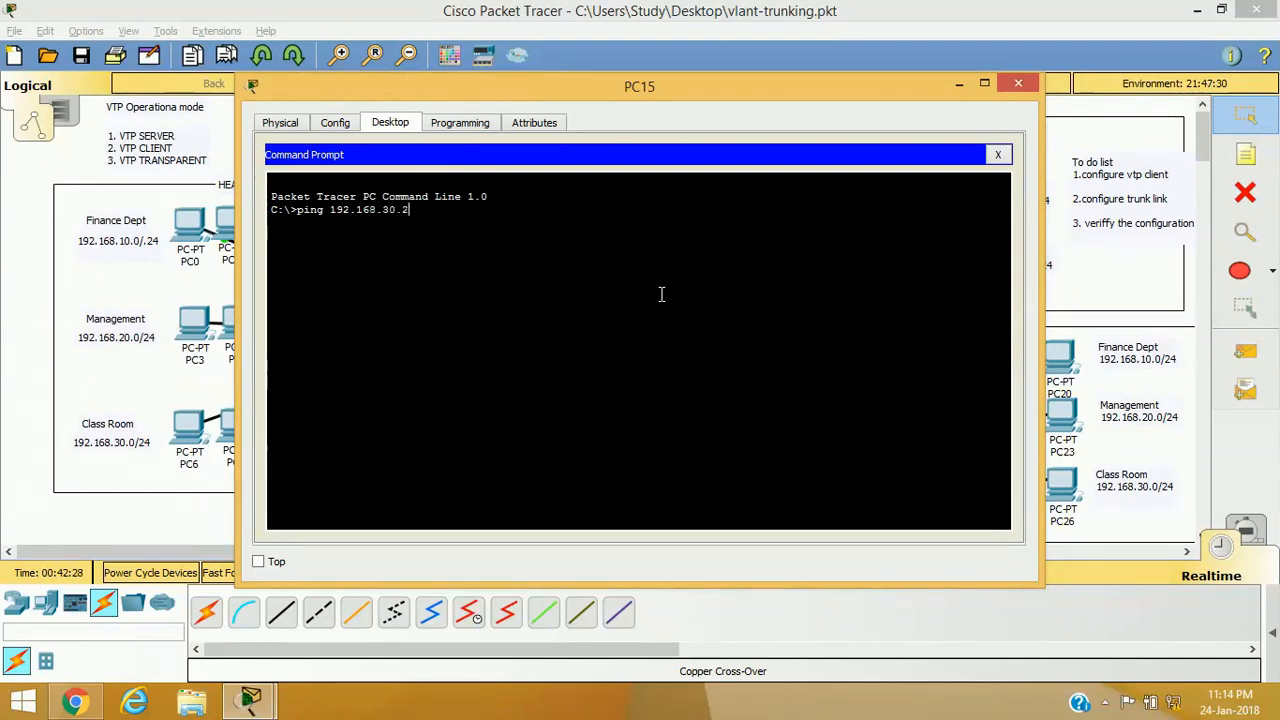
key(Return)
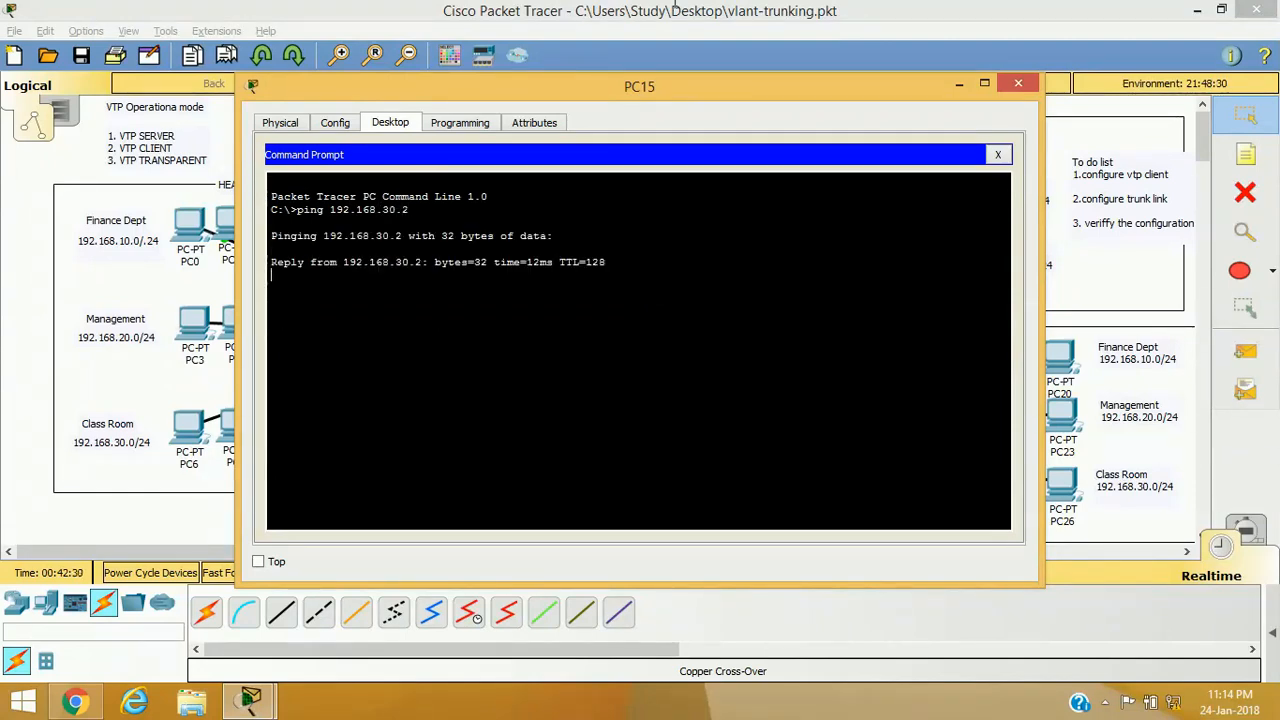
click(1018, 83)
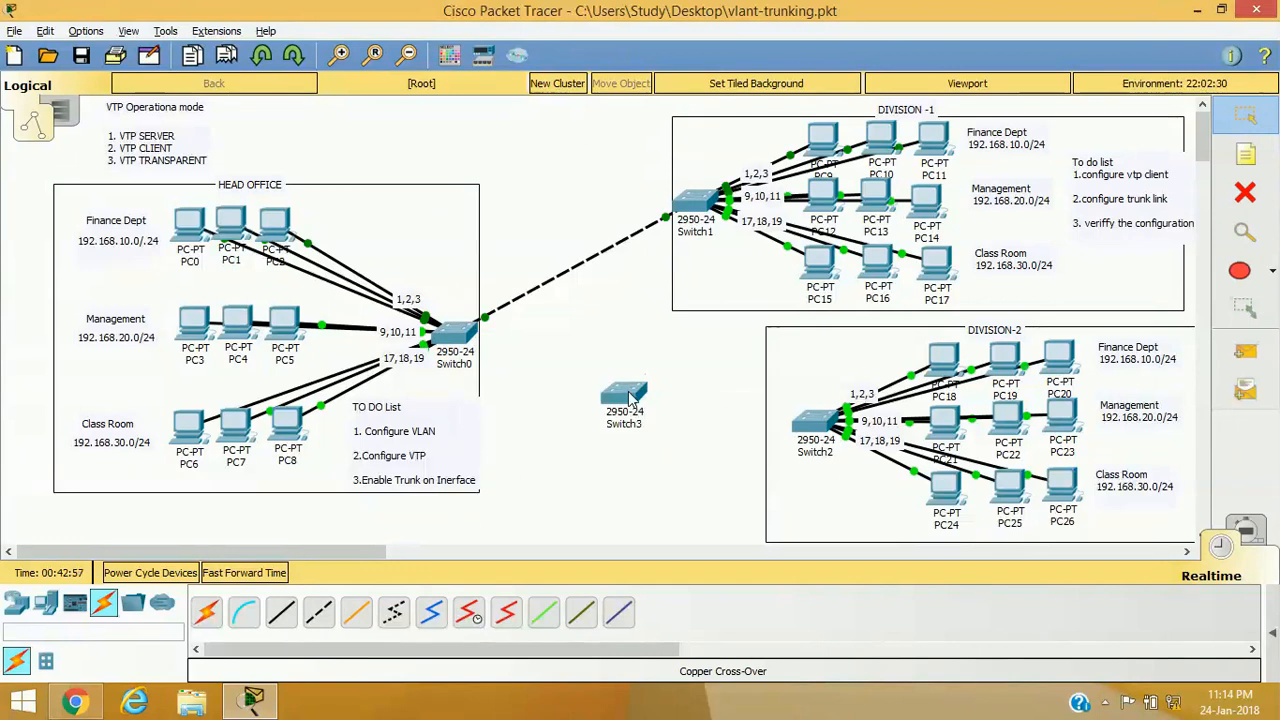
- Connect FastEthernet0/23 on Switch0 to FastEthernet0/23 on Switch3 with a copper cross-over cable
mouse_move(630, 397)
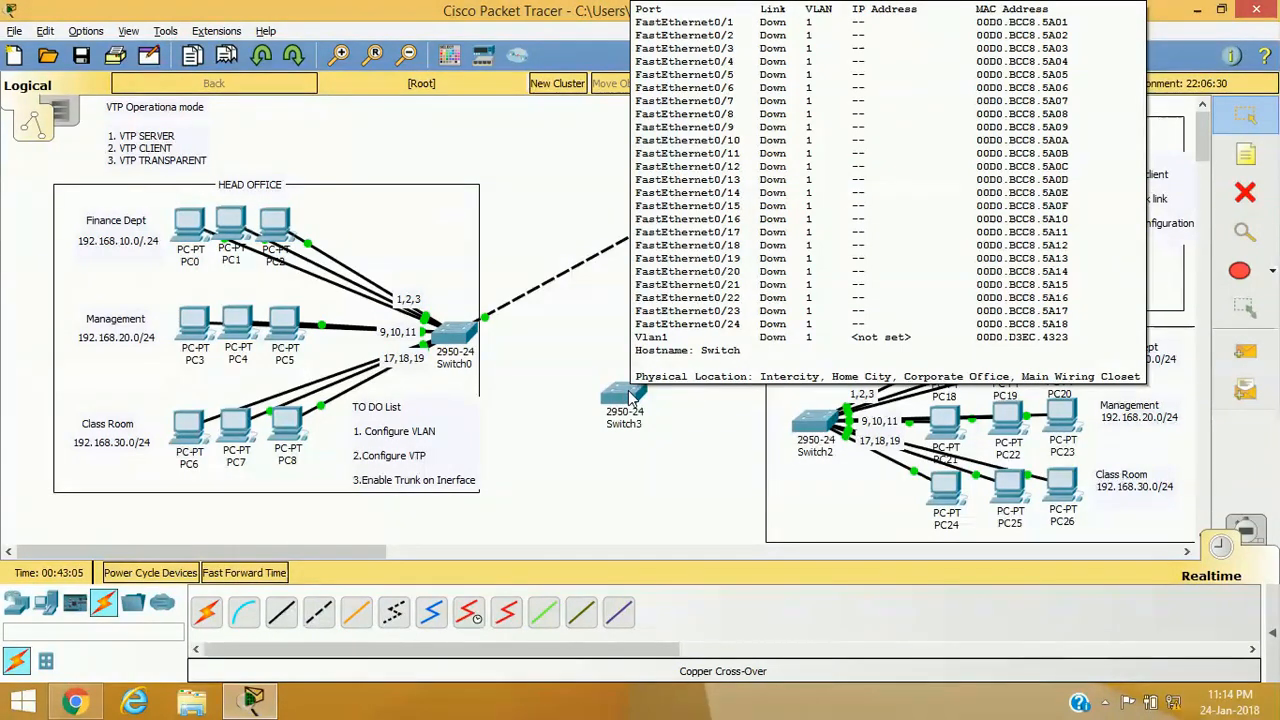
click(318, 612)
click(466, 333)
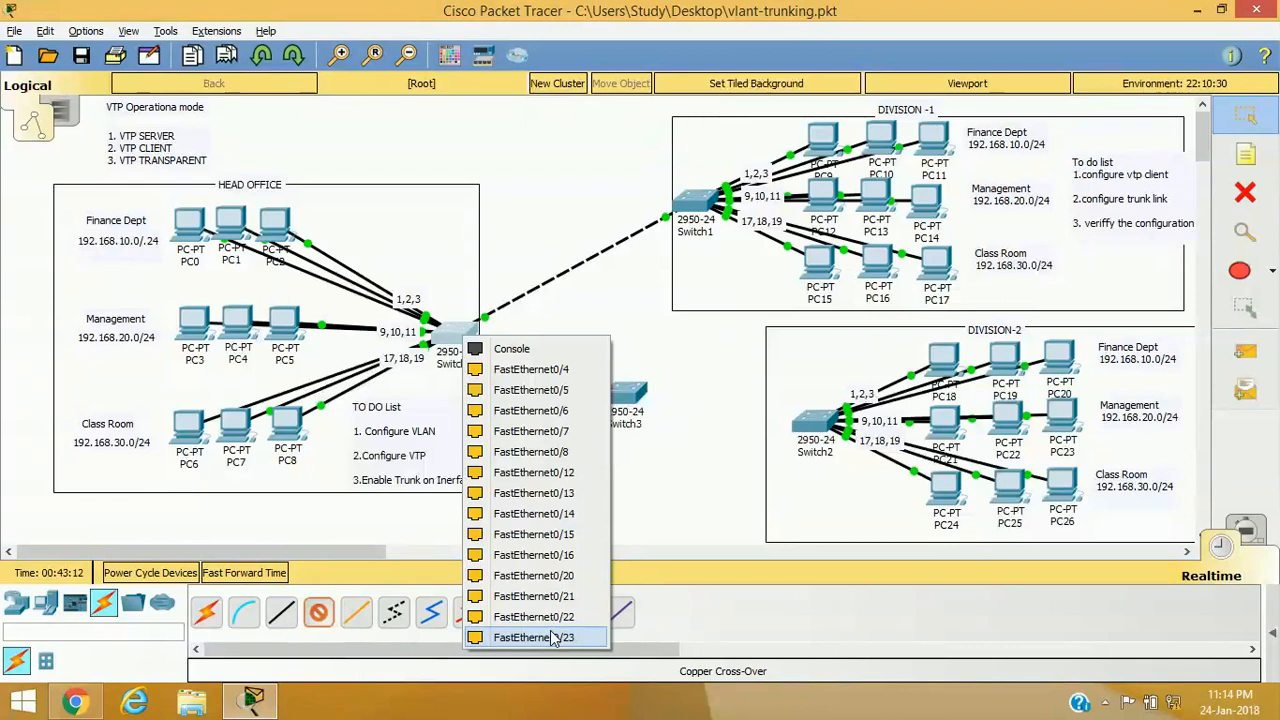
click(515, 638)
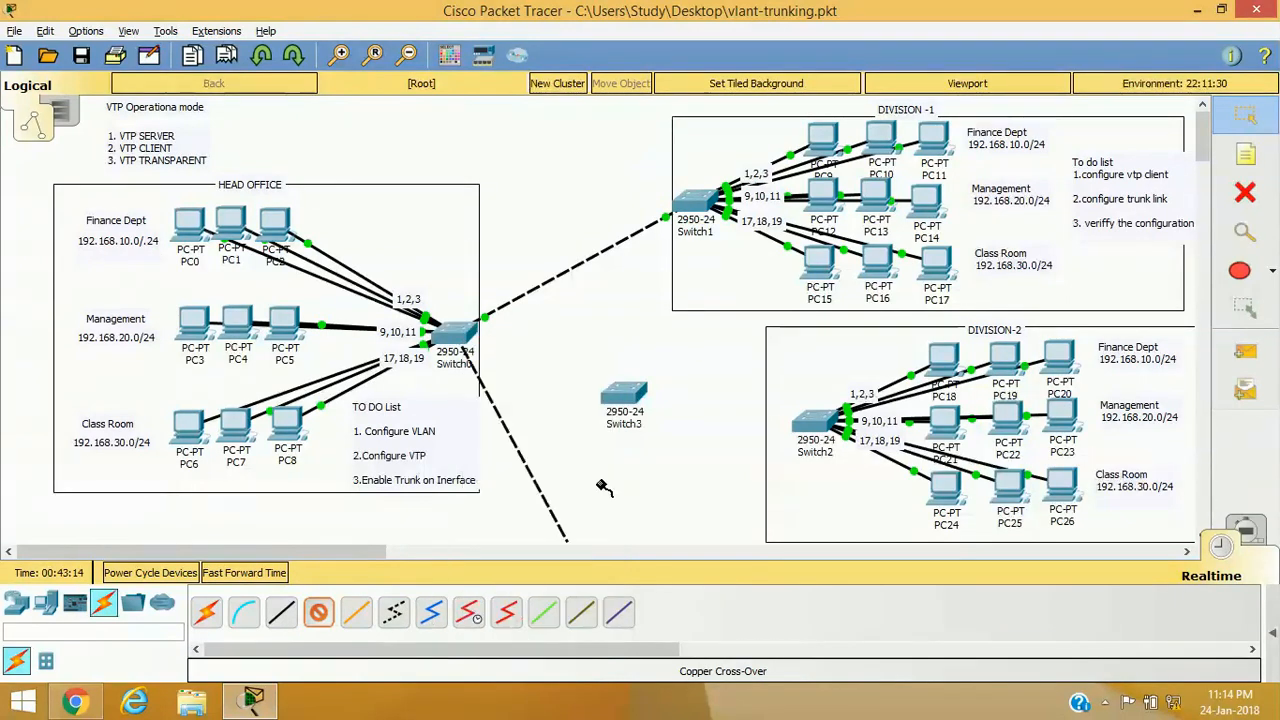
click(621, 395)
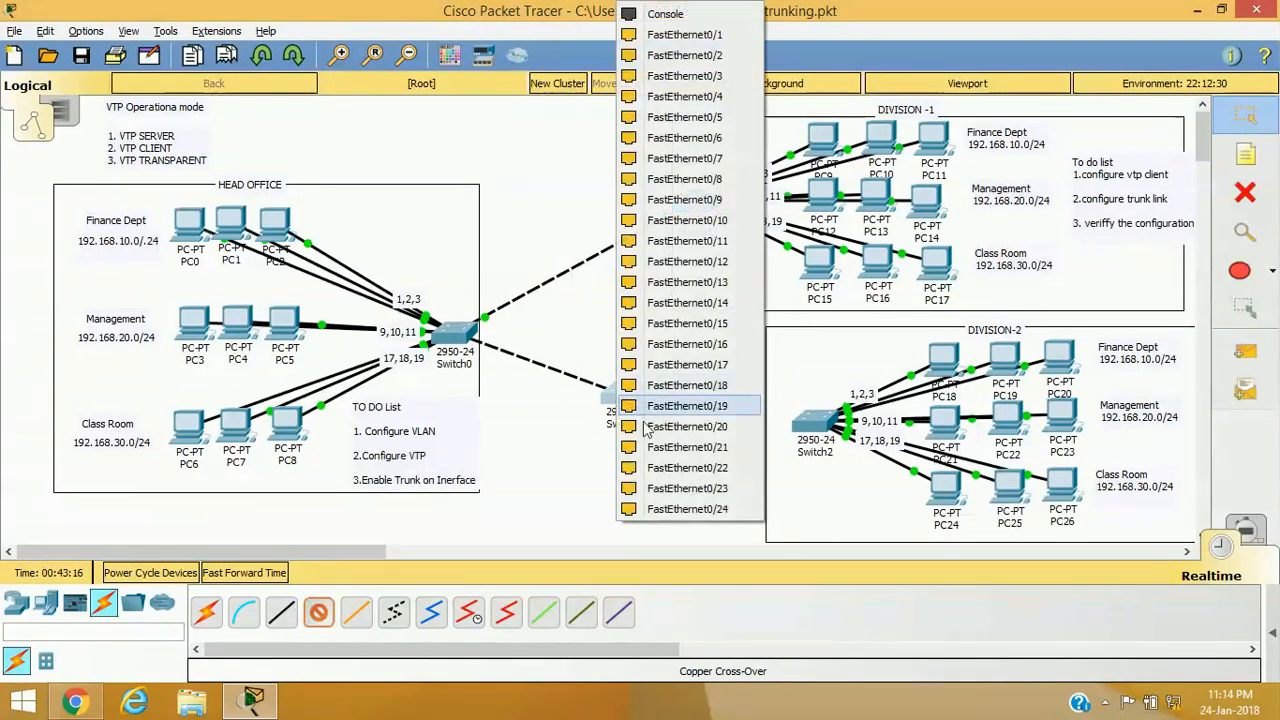
click(687, 488)
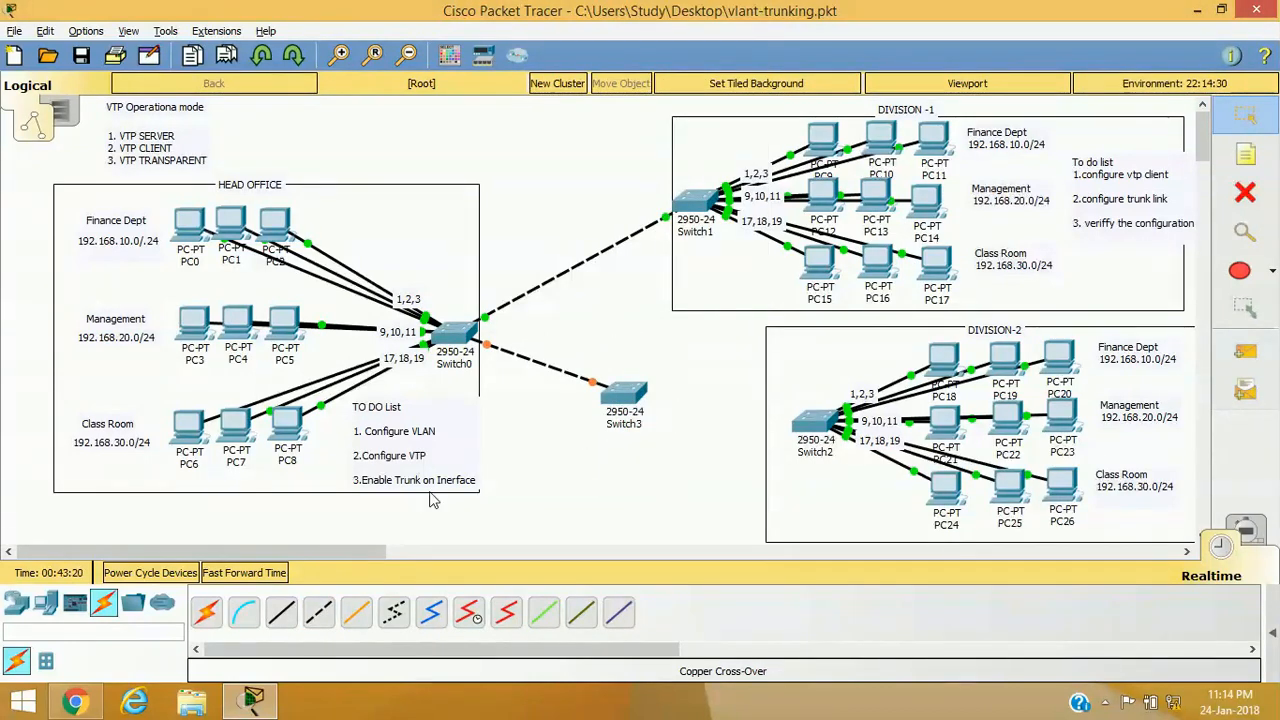
- Connect FastEthernet0/24 on Switch3 to Switch2 in Division-2 with a copper cross-over cable
click(318, 612)
click(634, 396)
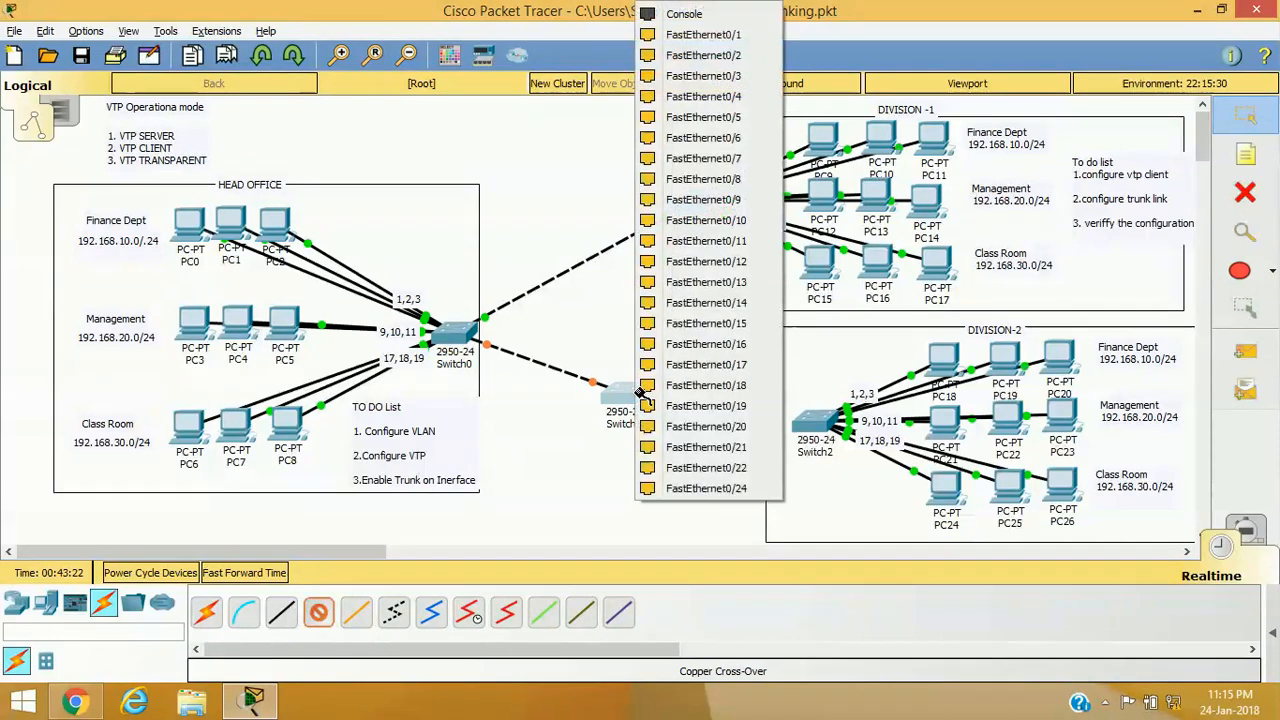
click(688, 488)
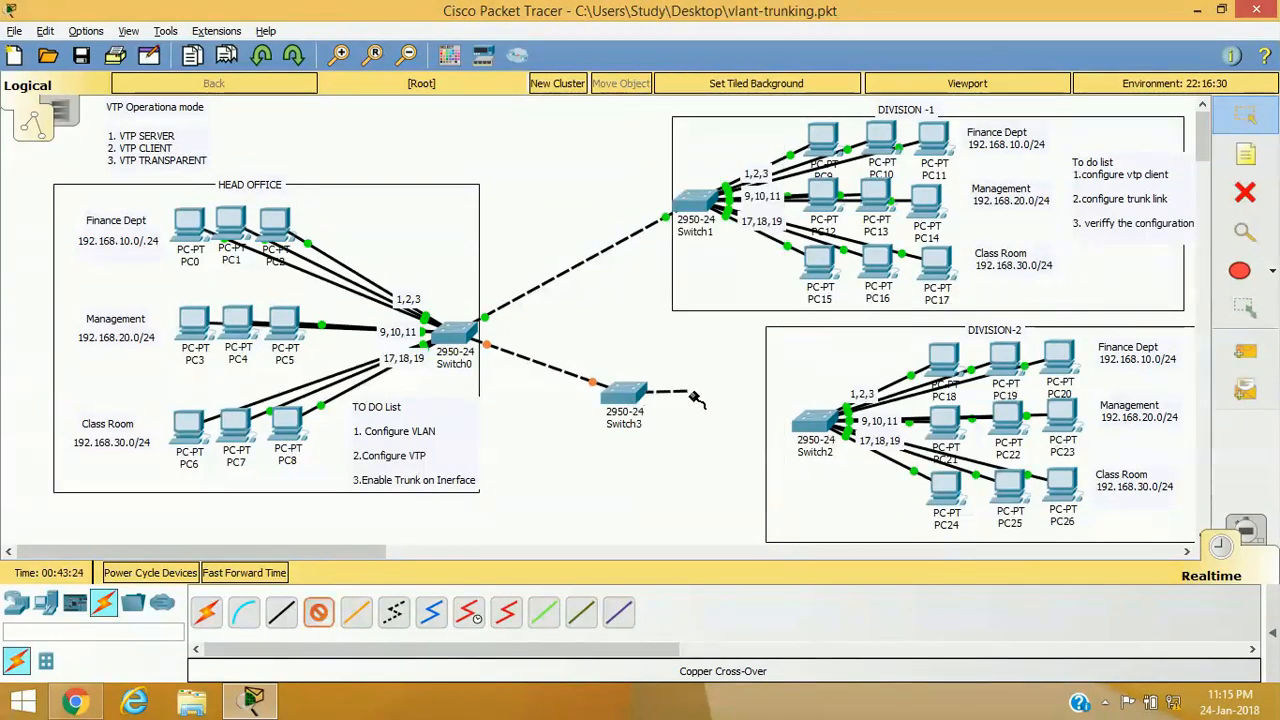
click(818, 428)
click(836, 420)
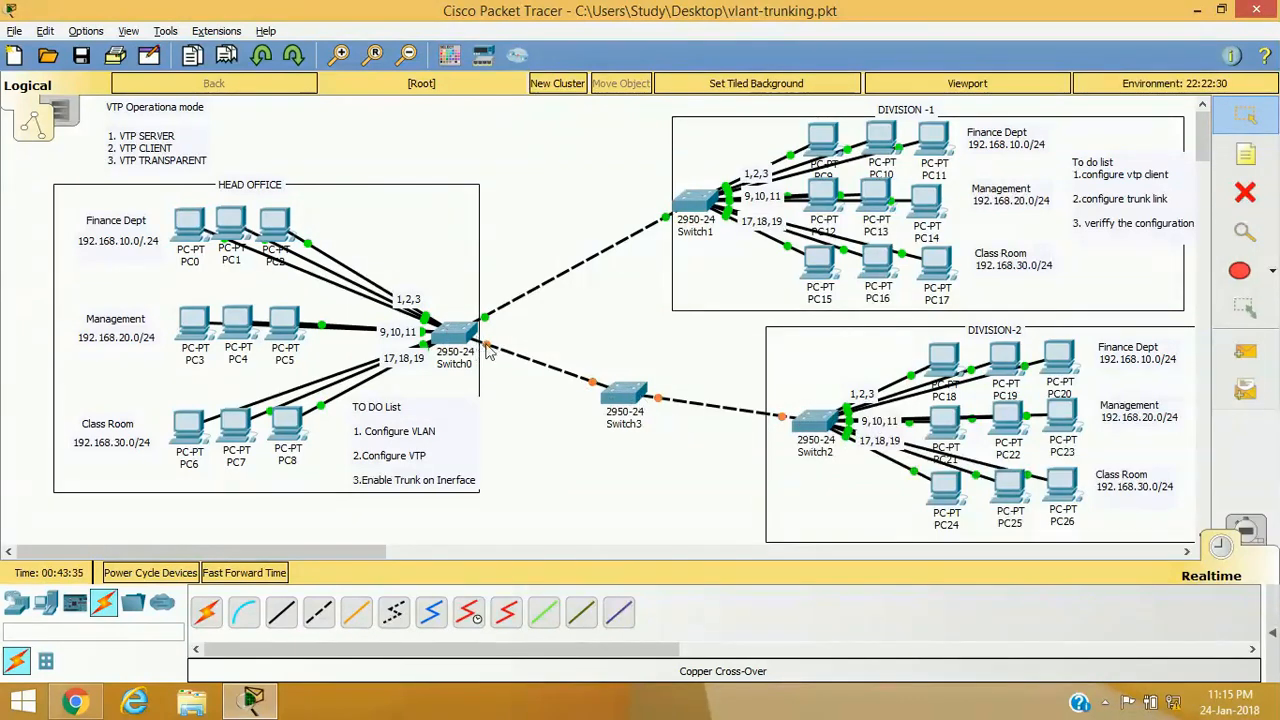
- Enter interface configuration mode for fastEthernet 0/23 in Switch0's command line
mouse_move(489, 350)
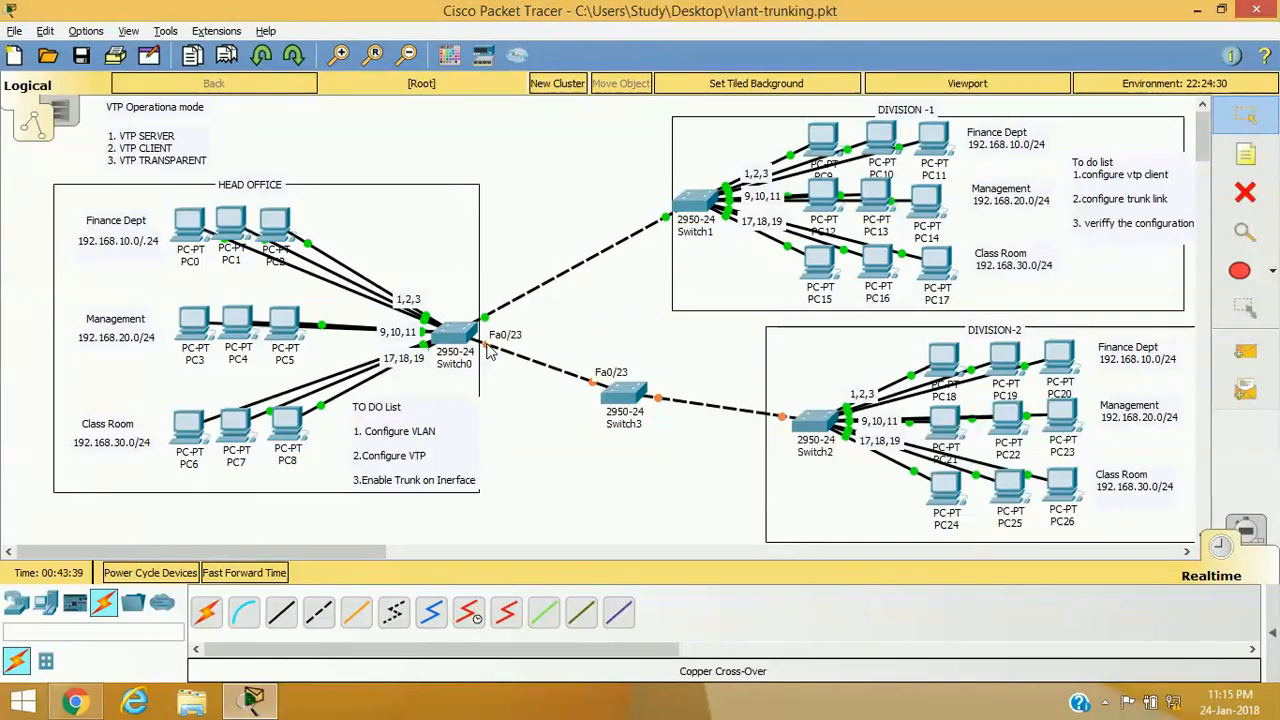
click(449, 336)
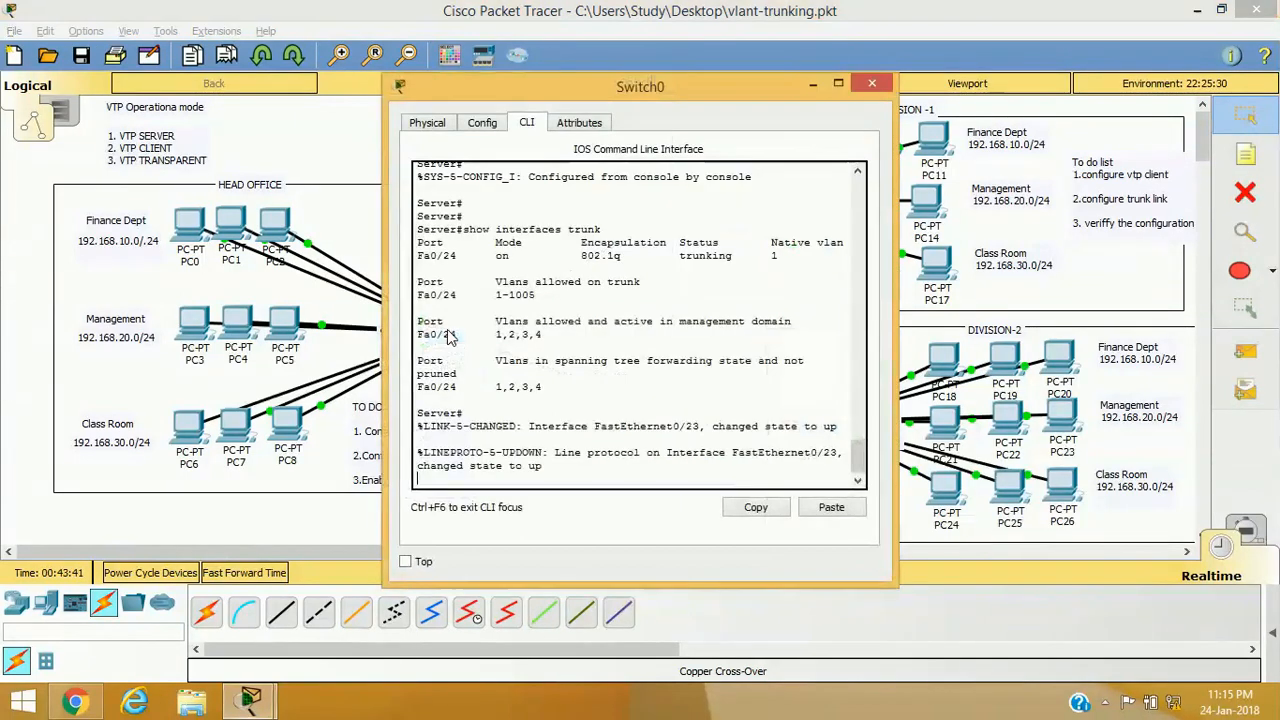
key(Return)
key(Return)
key(Return)
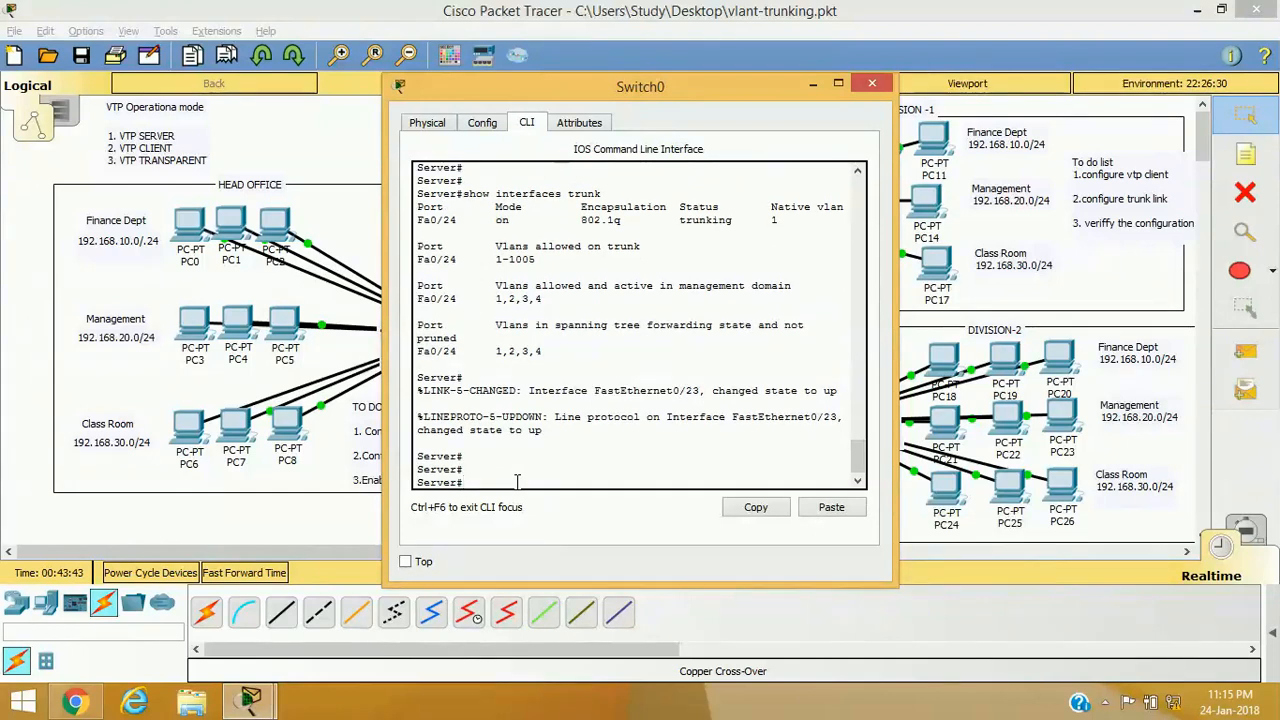
text(conf)
key(Tab)
text(t)
key(Return)
text(in)
key(Tab)
text(f)
key(Tab)
text(0/23)
key(Return)
- Set Switch0's fastEthernet 0/23 to switchport mode trunk, exit configuration mode and close the switch window
text(sw)
key(Tab)
text(mo)
key(Tab)
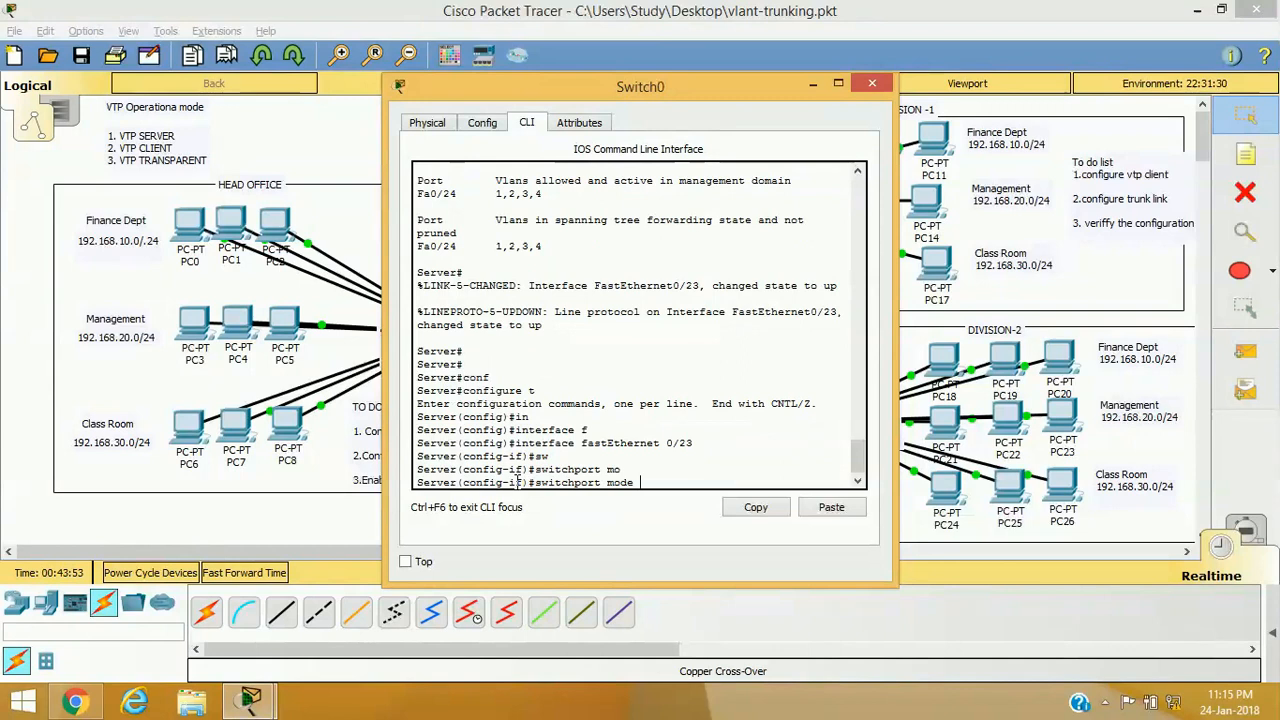
text(trunk)
key(Tab)
key(Return)
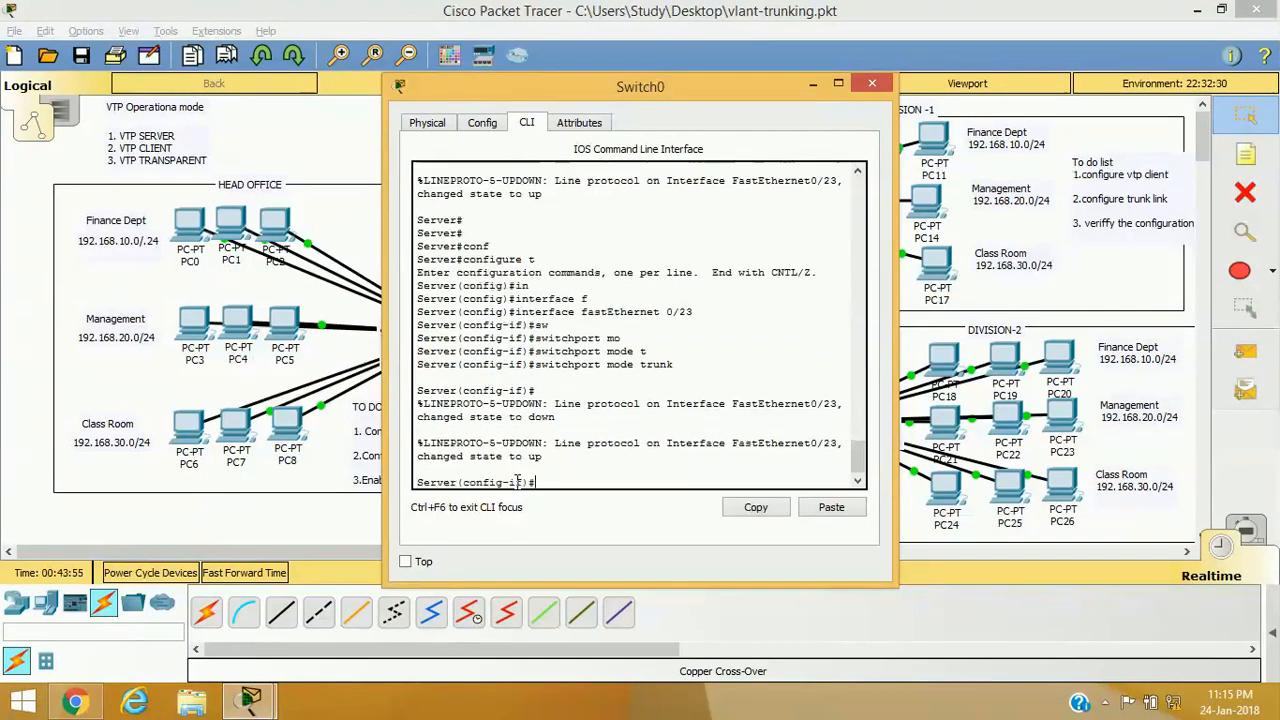
key(Return)
key(Return)
text(exit)
key(Return)
text(exit)
key(Return)
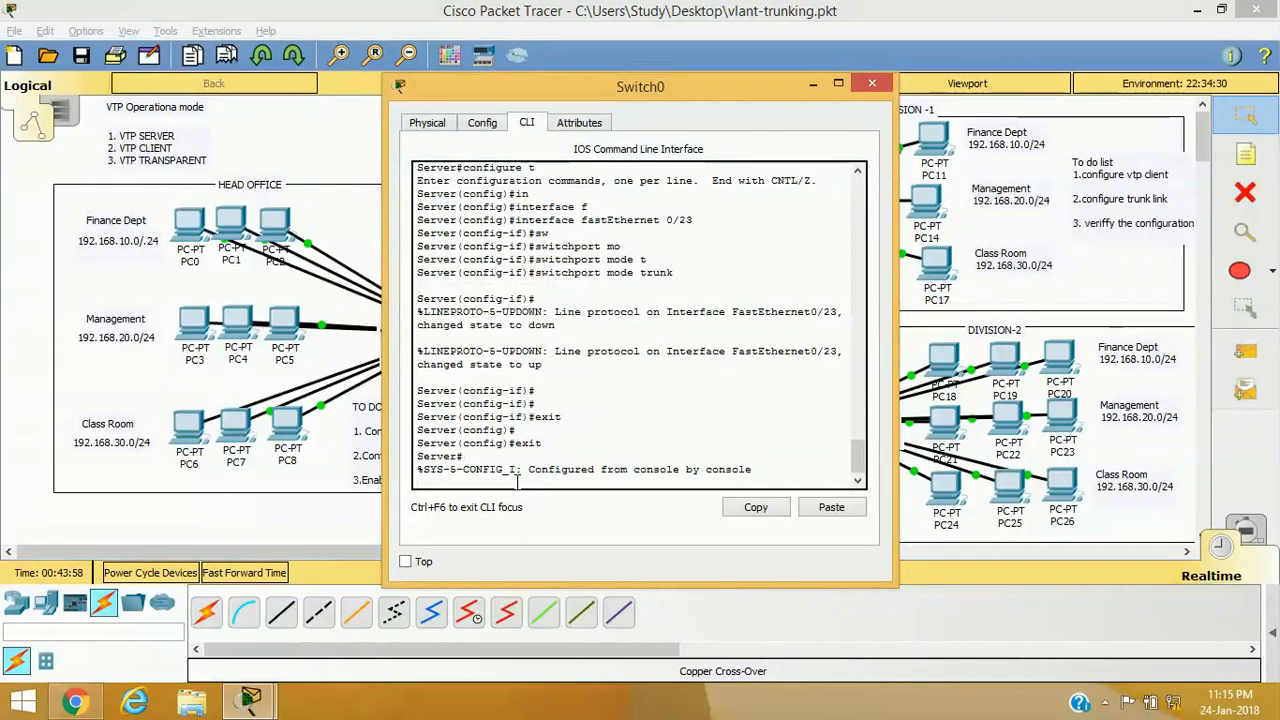
click(872, 84)
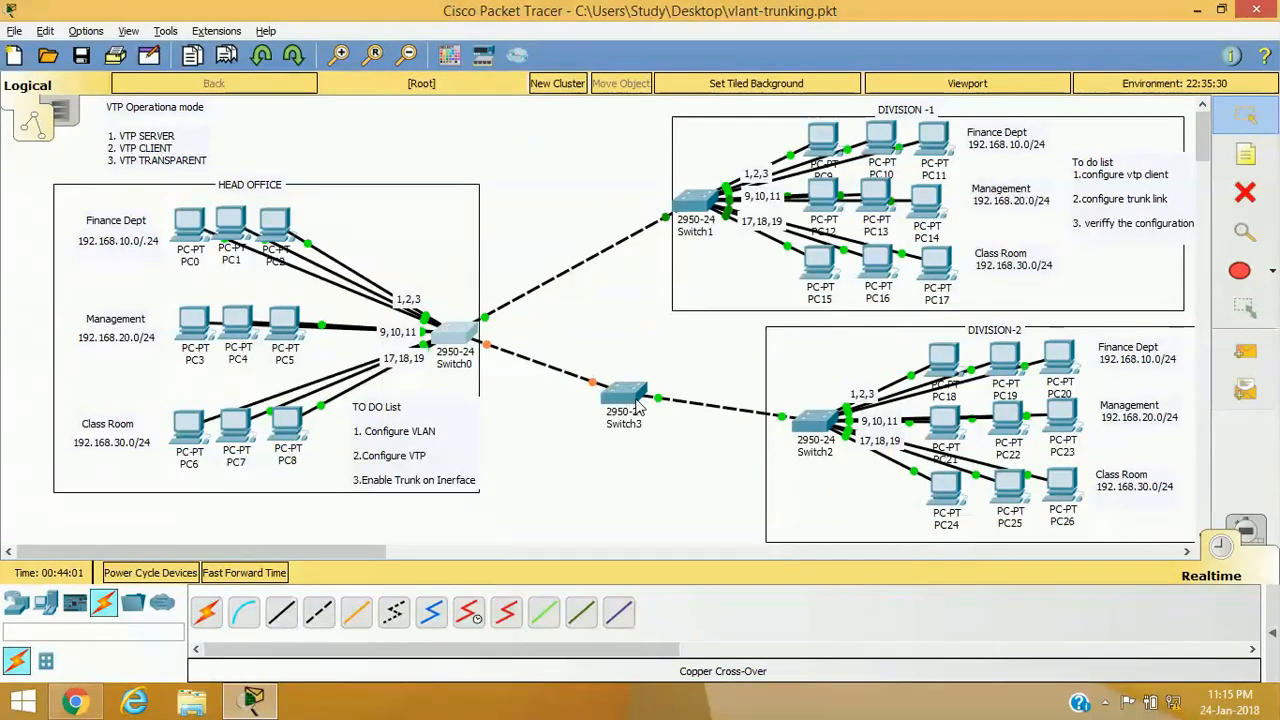
- Open the command line of Switch3 and enter privileged mode with the enable command
mouse_move(640, 403)
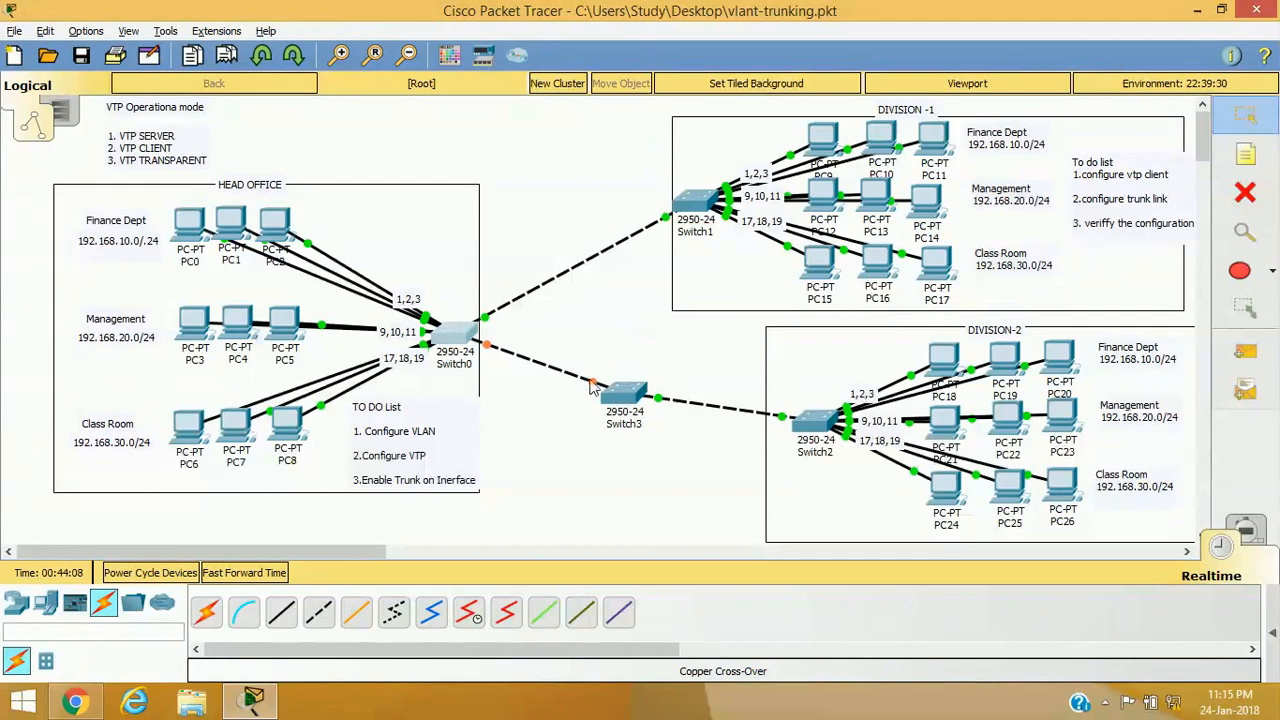
click(640, 398)
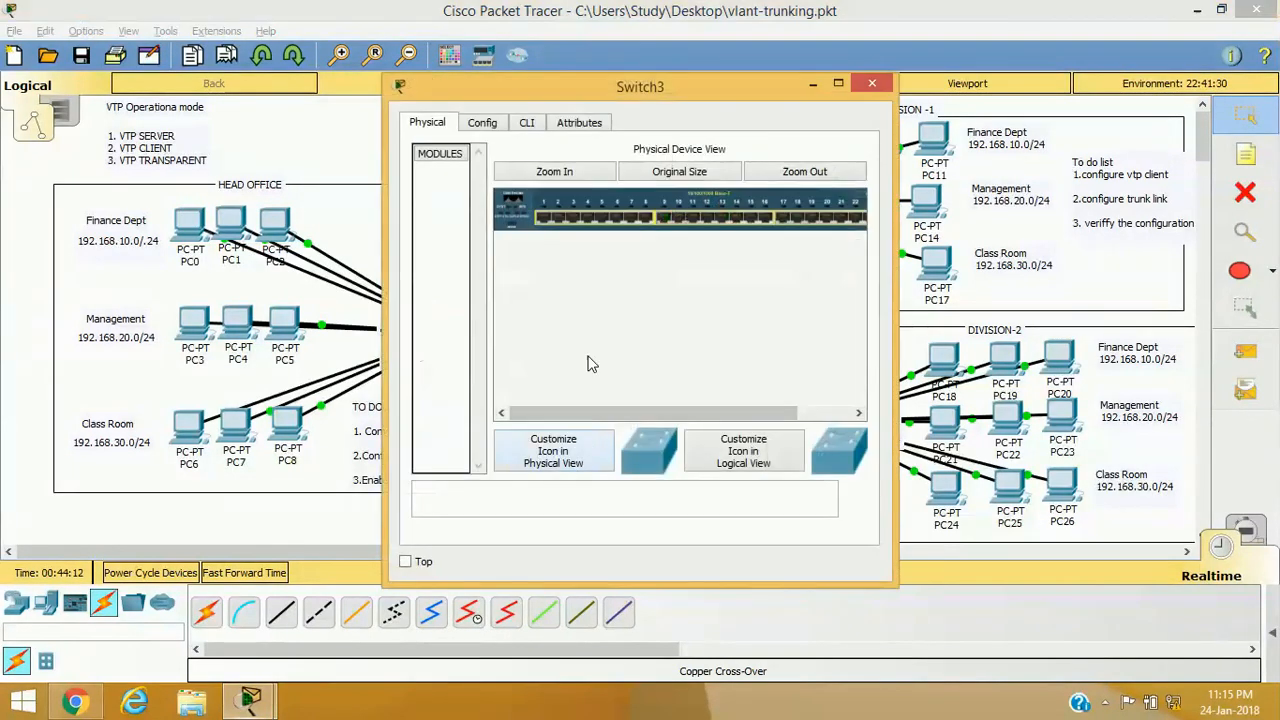
click(527, 122)
key(Return)
key(Return)
text(en)
key(Tab)
key(Return)
- List the VLANs on Switch3 with the show vlan brief command
text(sh)
key(Tab)
text(v)
key(Tab)
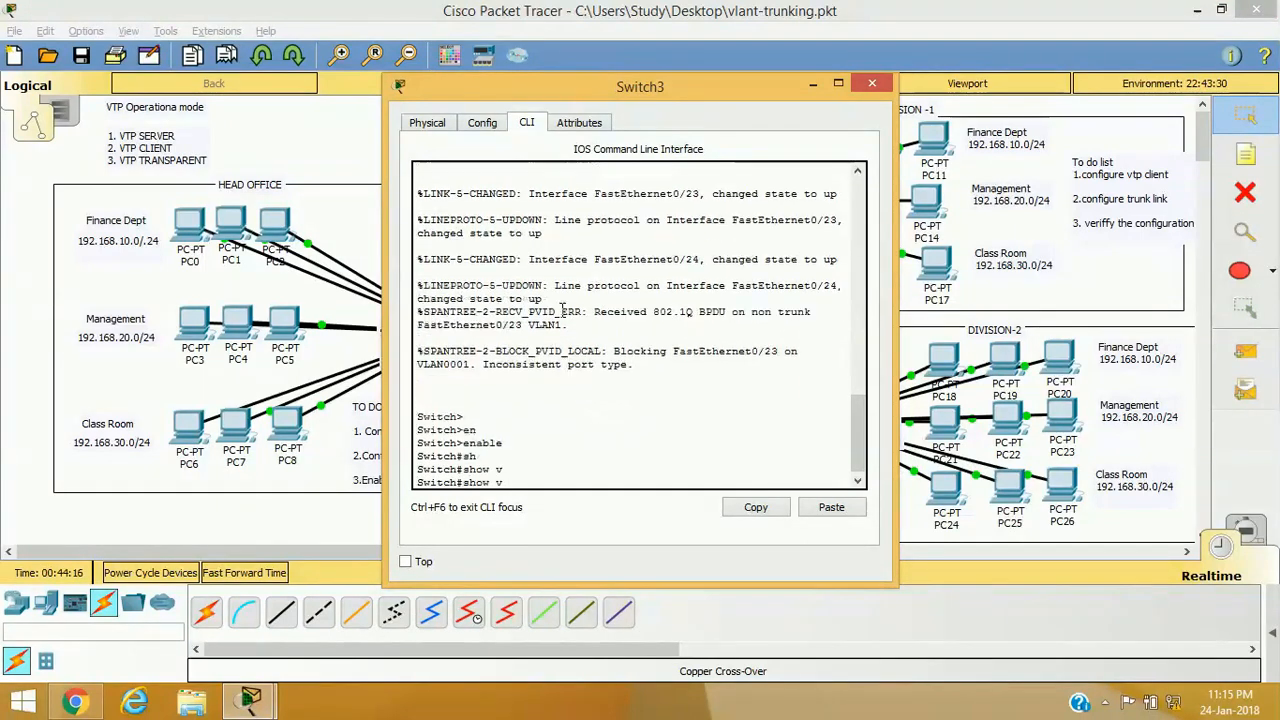
text(l)
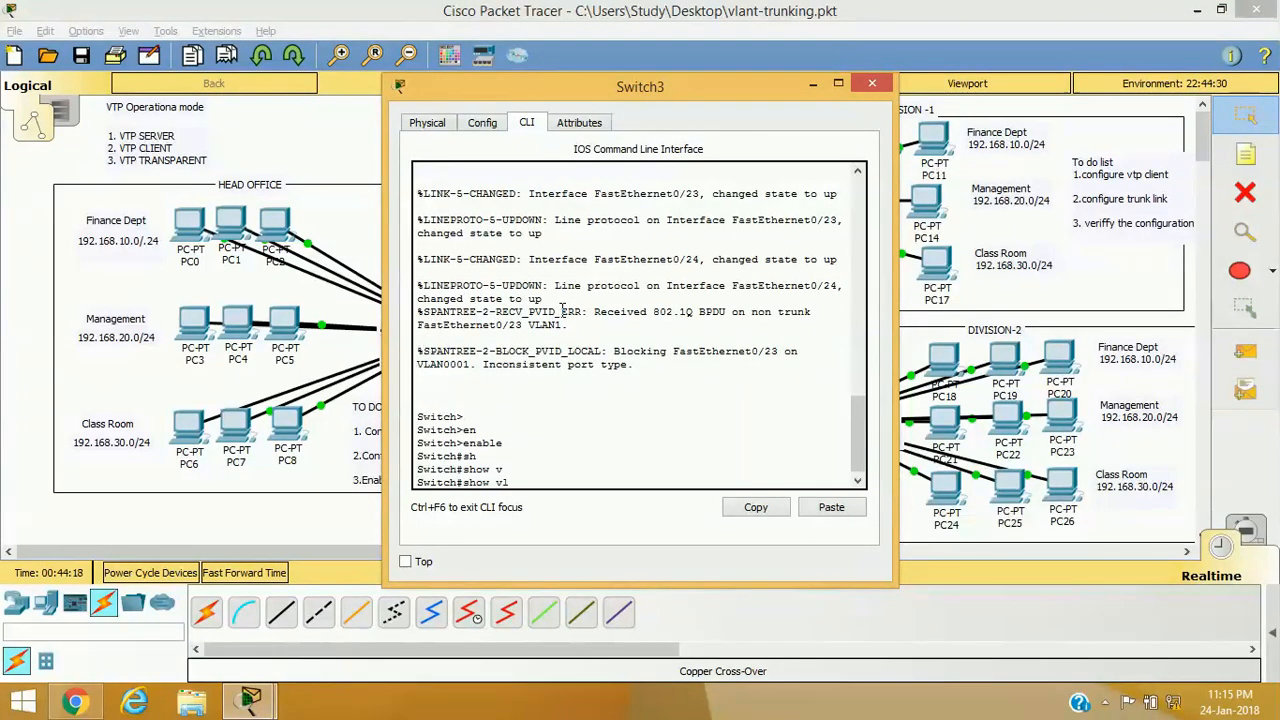
key(Tab)
text(br)
key(Tab)
key(Return)
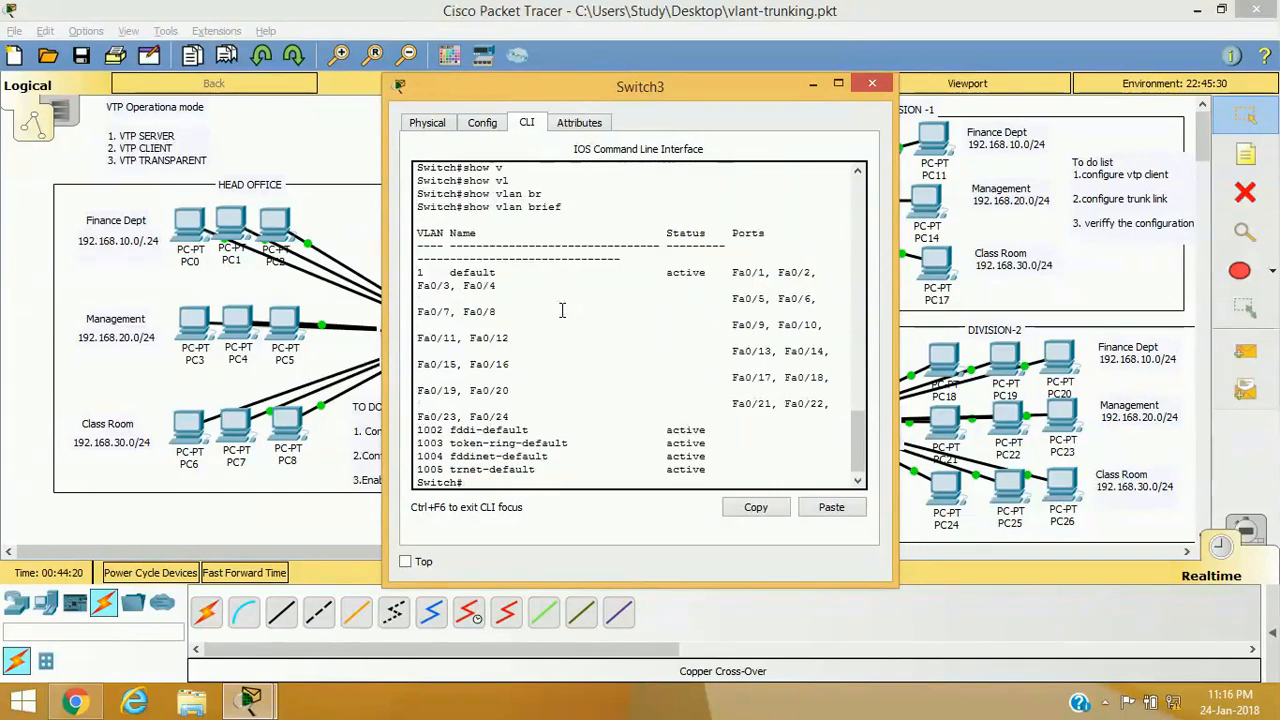
- Maximize the Switch3 window, enter global configuration mode and set the hostname to Trans
click(837, 89)
key(Return)
key(Return)
key(Return)
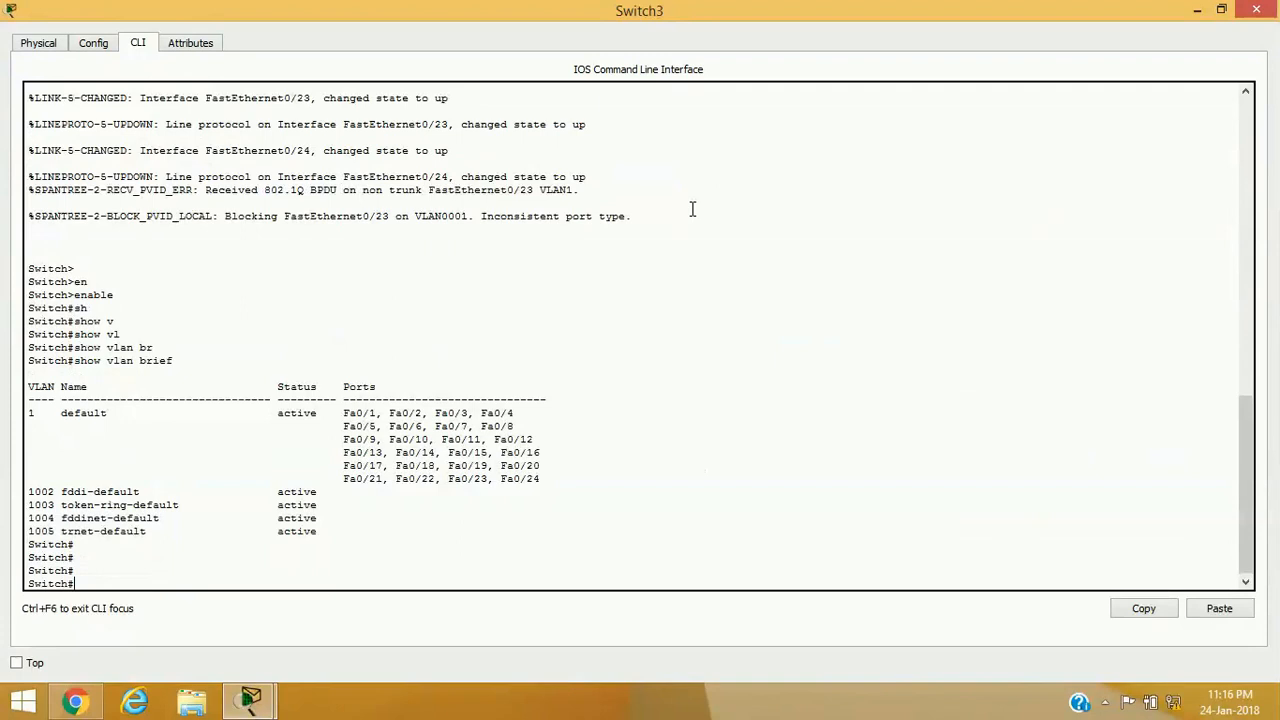
text(configure t)
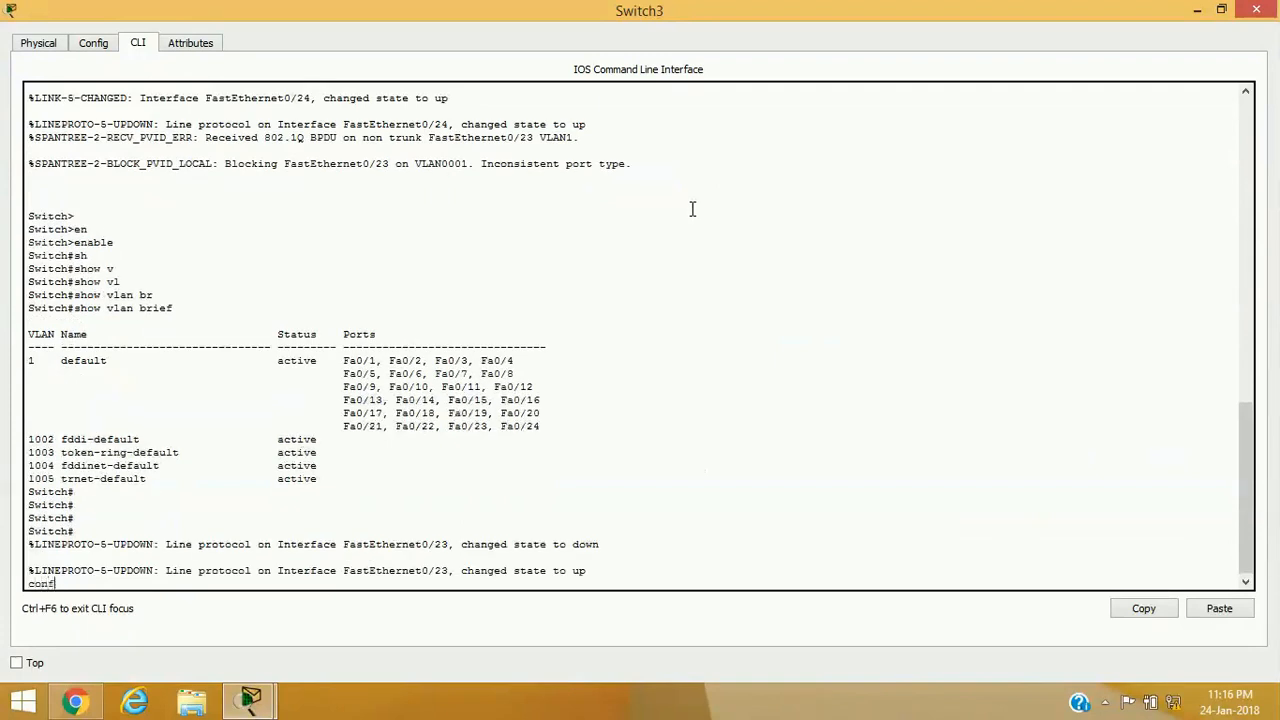
key(Tab)
text(t)
key(Return)
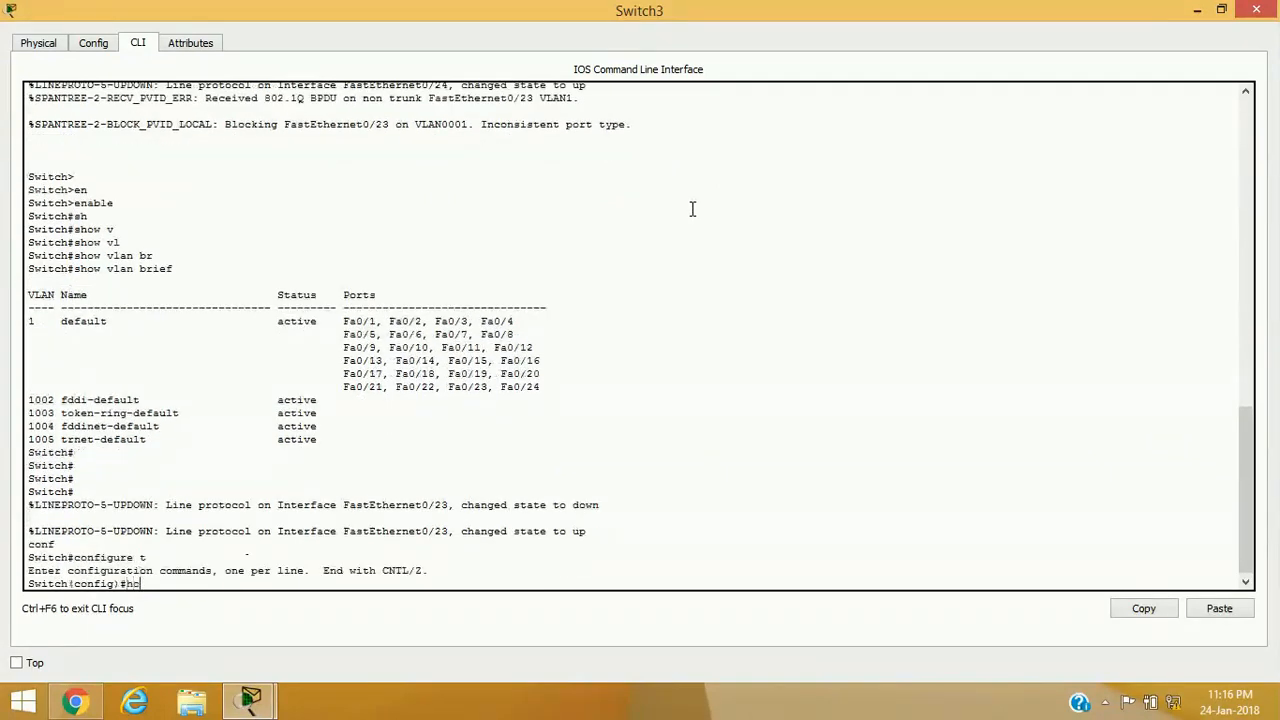
text(ho)
key(Tab)
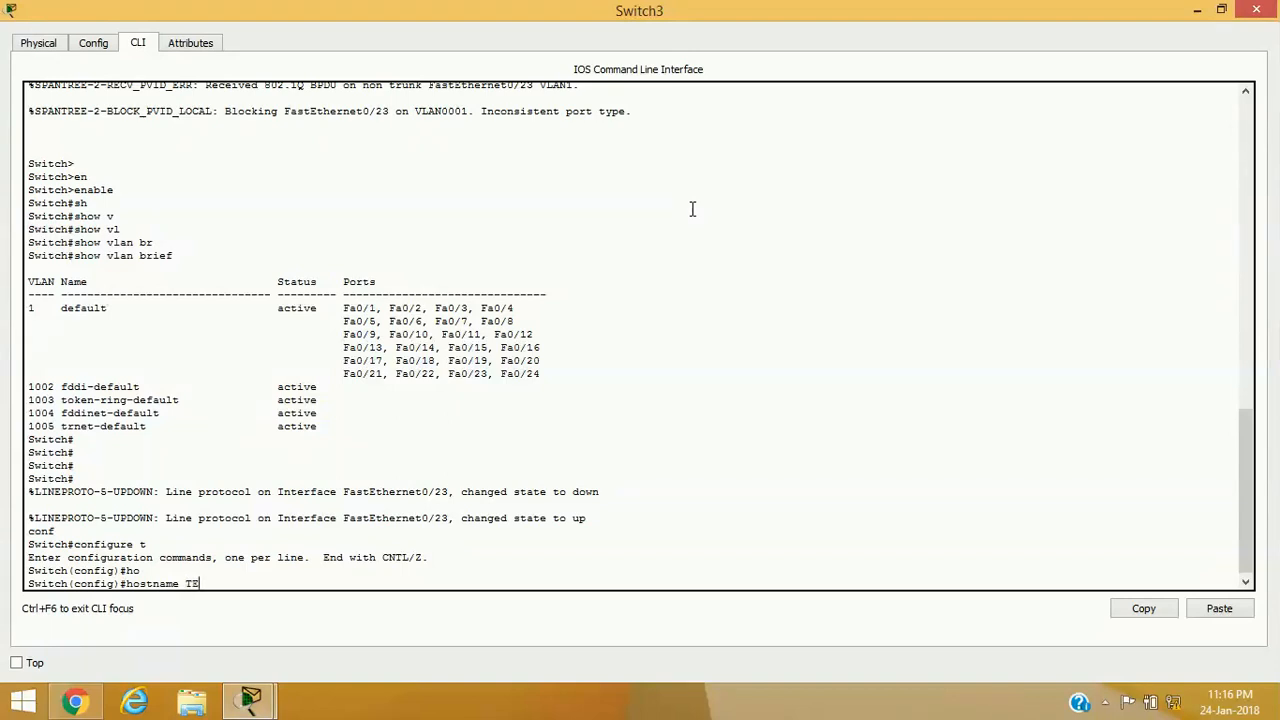
text(Trans)
key(Return)
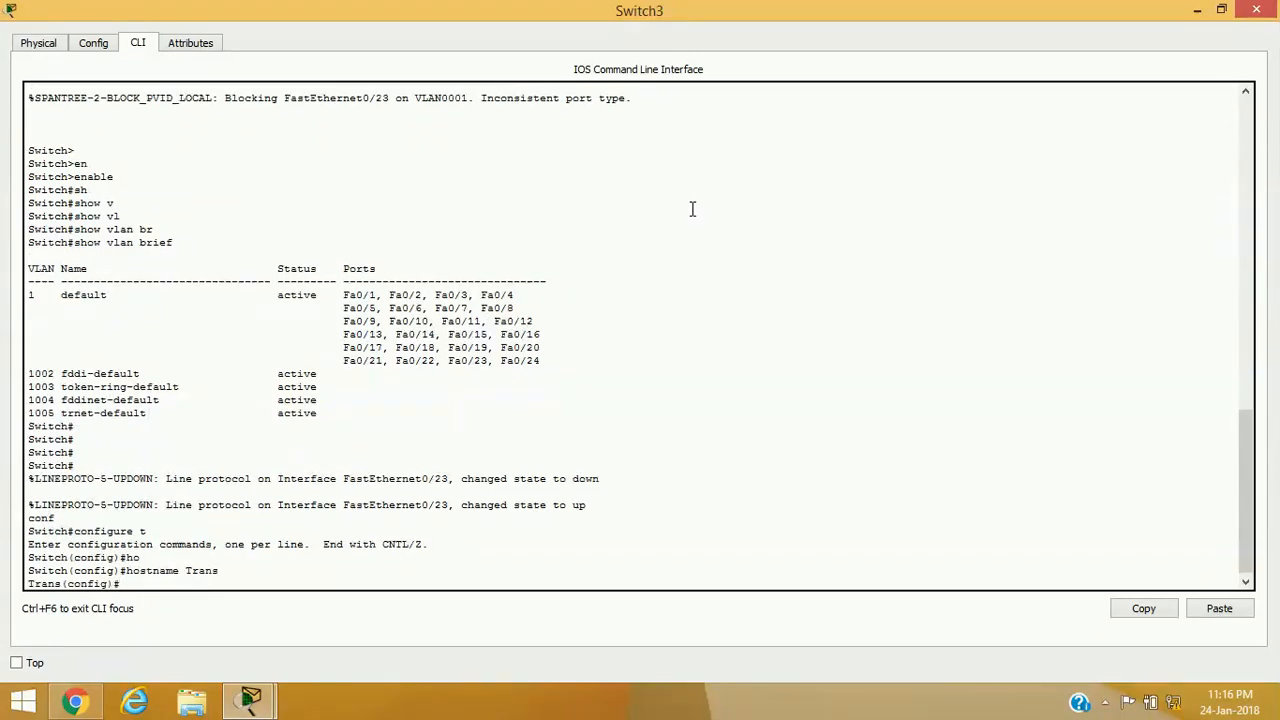
text(vt)
key(Tab)
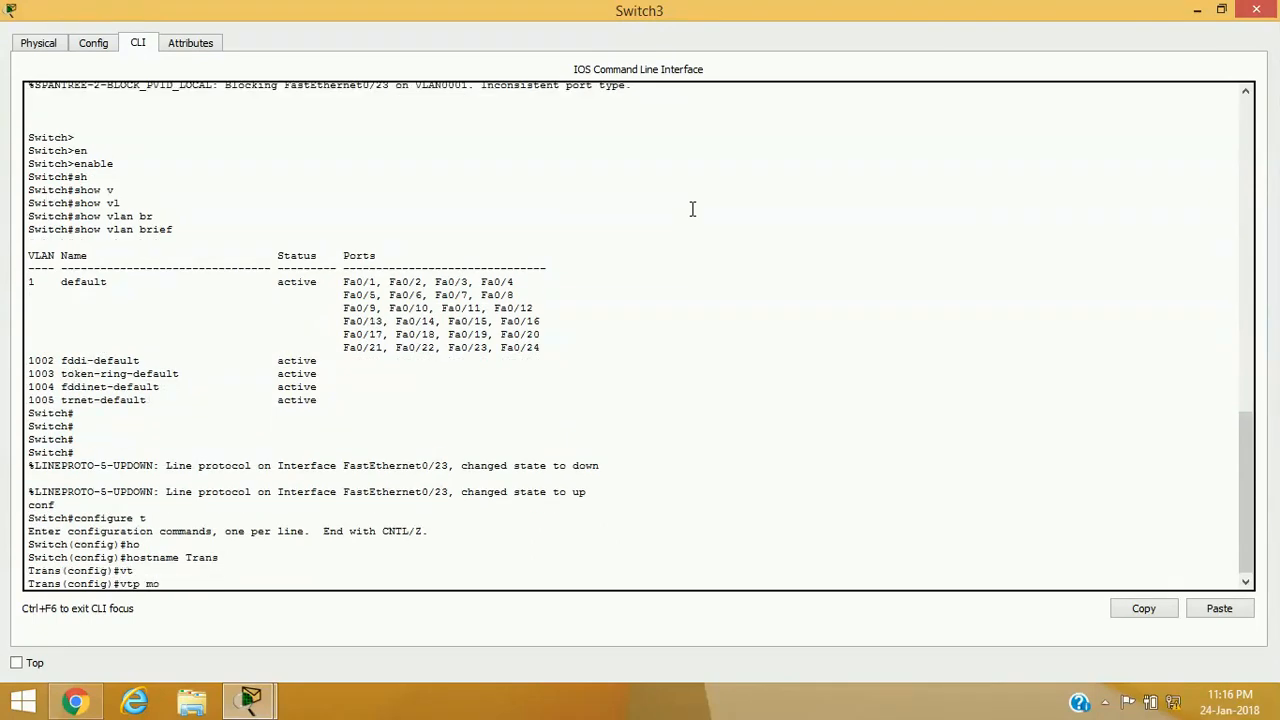
text(mo)
key(Tab)
- Exit configuration mode on Switch3 and run show vtp status to examine its VTP operating mode and domain name
text(ex)
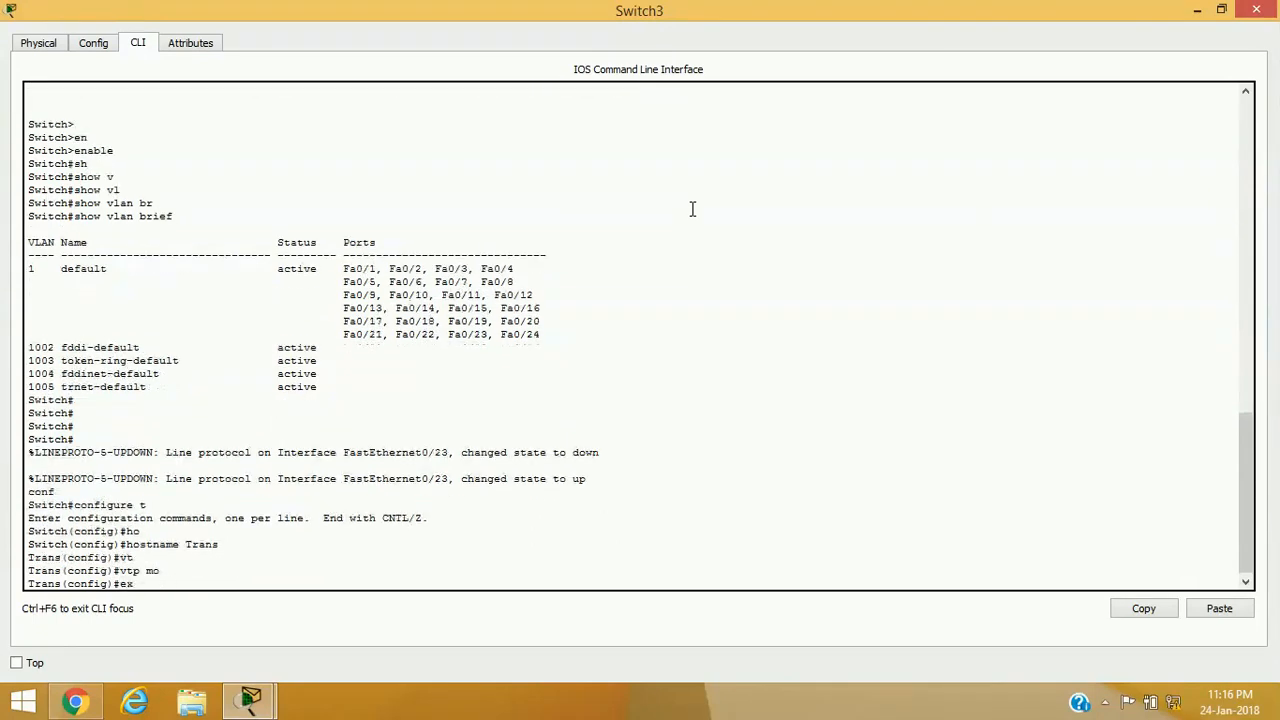
text(it)
key(Return)
key(Return)
text(sh)
key(Tab)
text(vt)
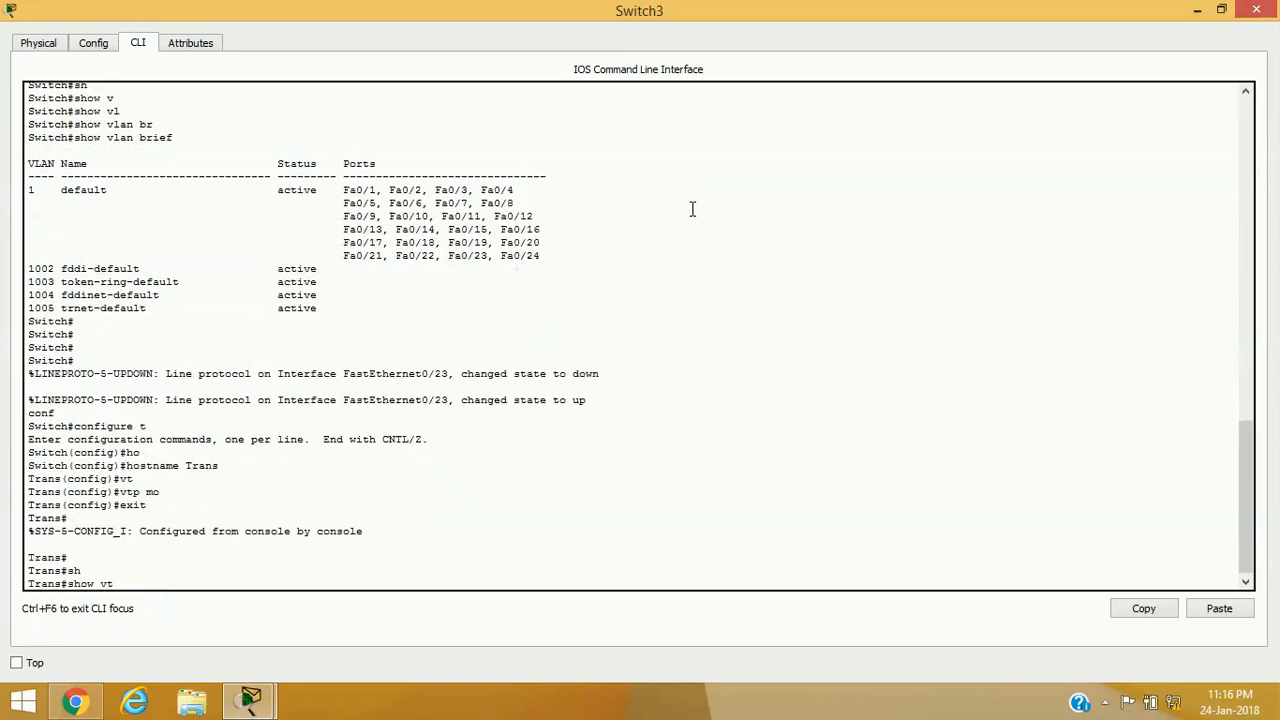
key(Tab)
text(st)
key(Tab)
key(Return)
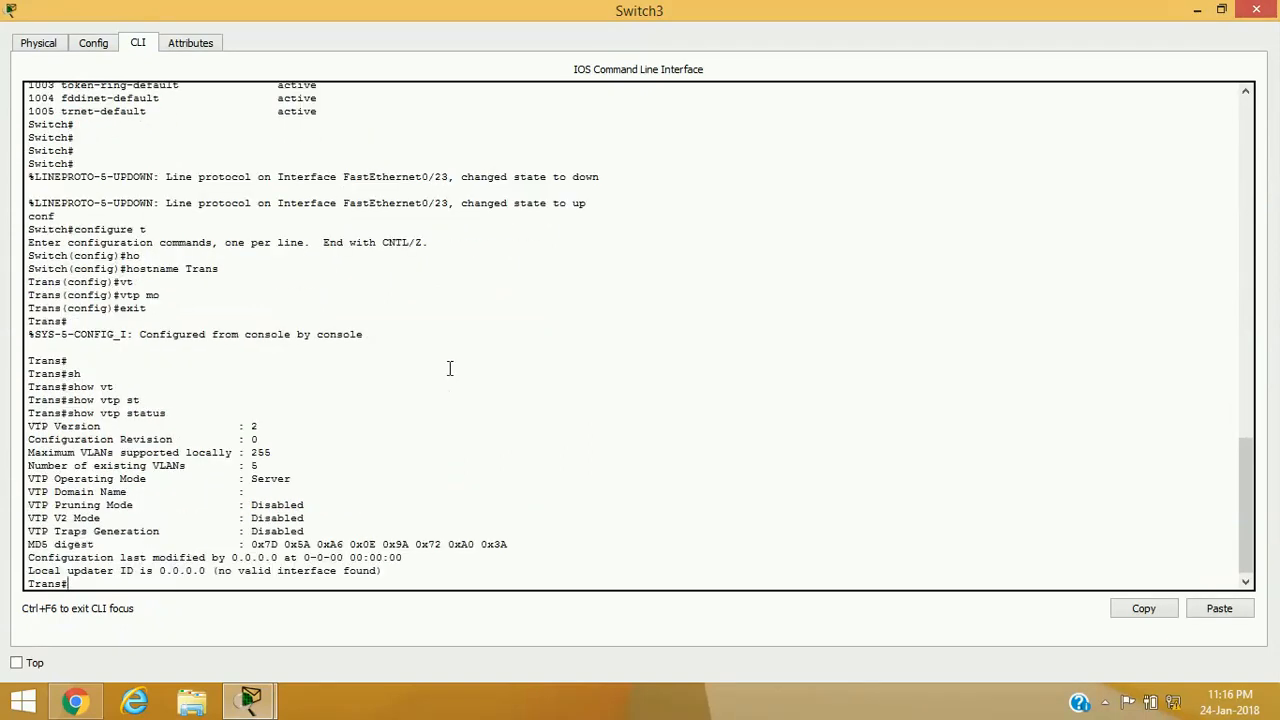
drag(251, 480, 355, 486)
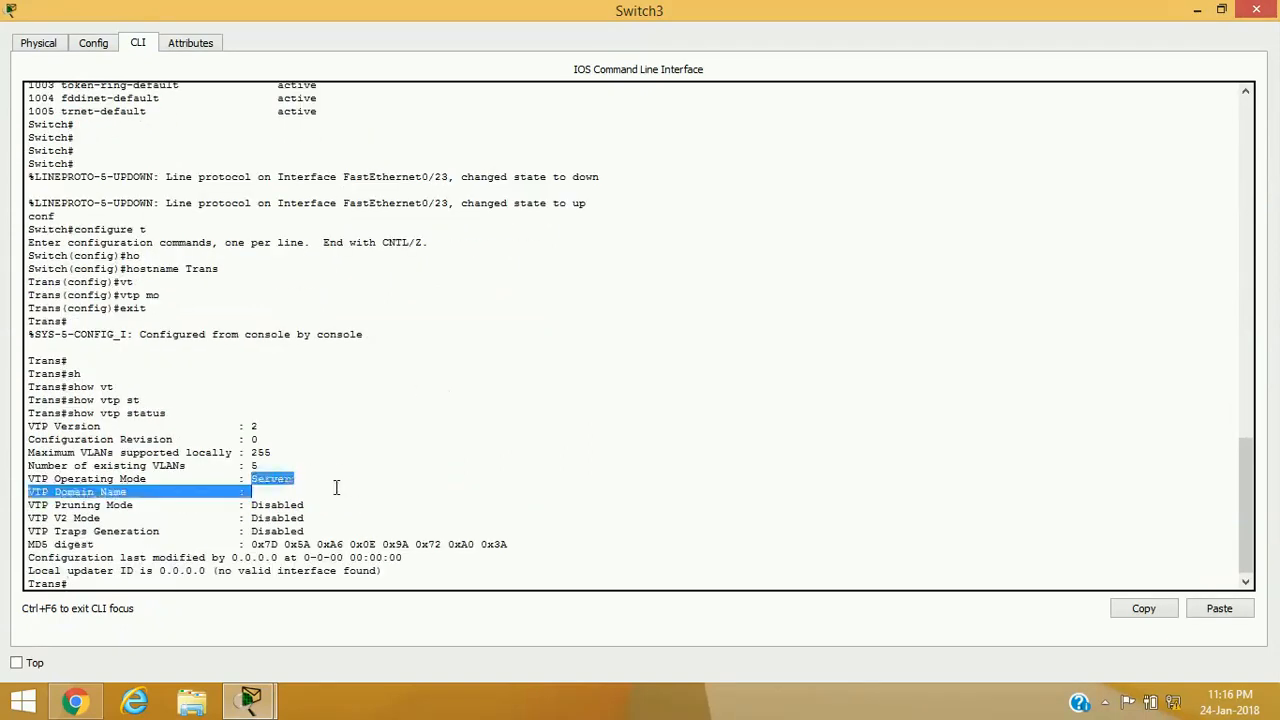
- Enter global configuration mode on Switch3 and set its VTP mode to transparent
text(conf)
key(Tab)
text(t)
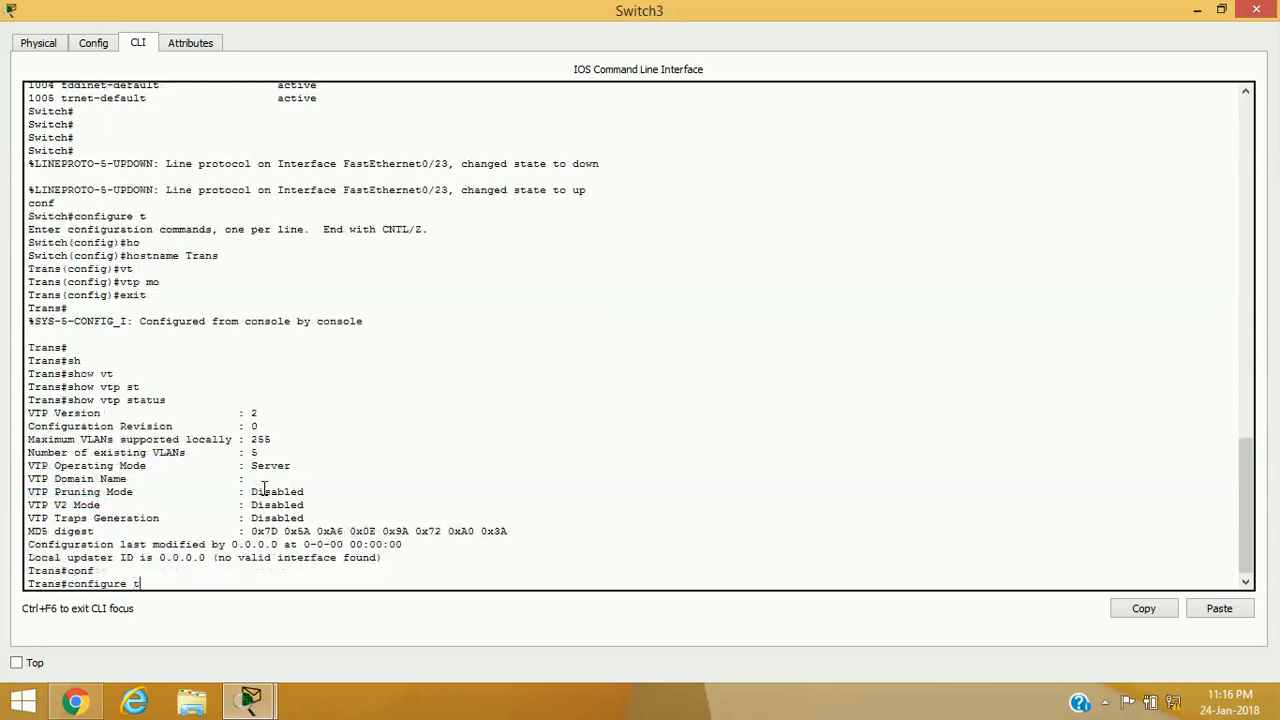
key(Return)
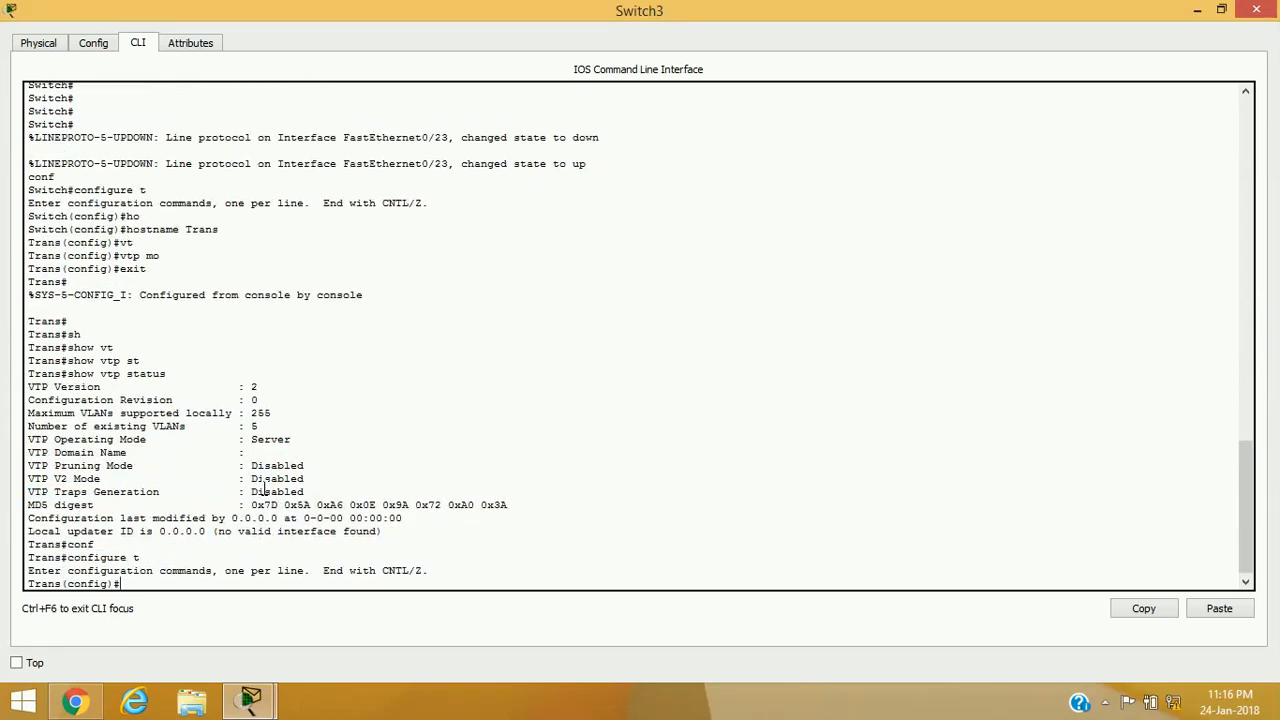
text(vt)
key(Tab)
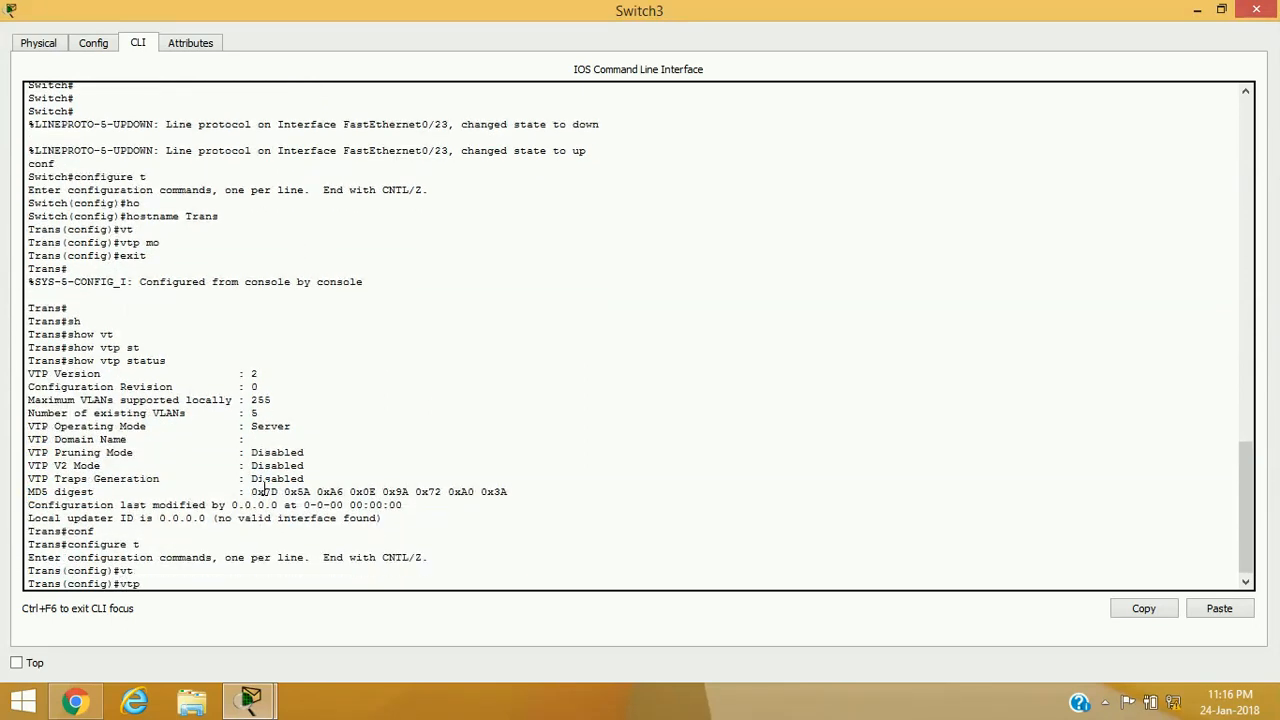
text(mo)
key(Tab)
text(t)
key(Tab)
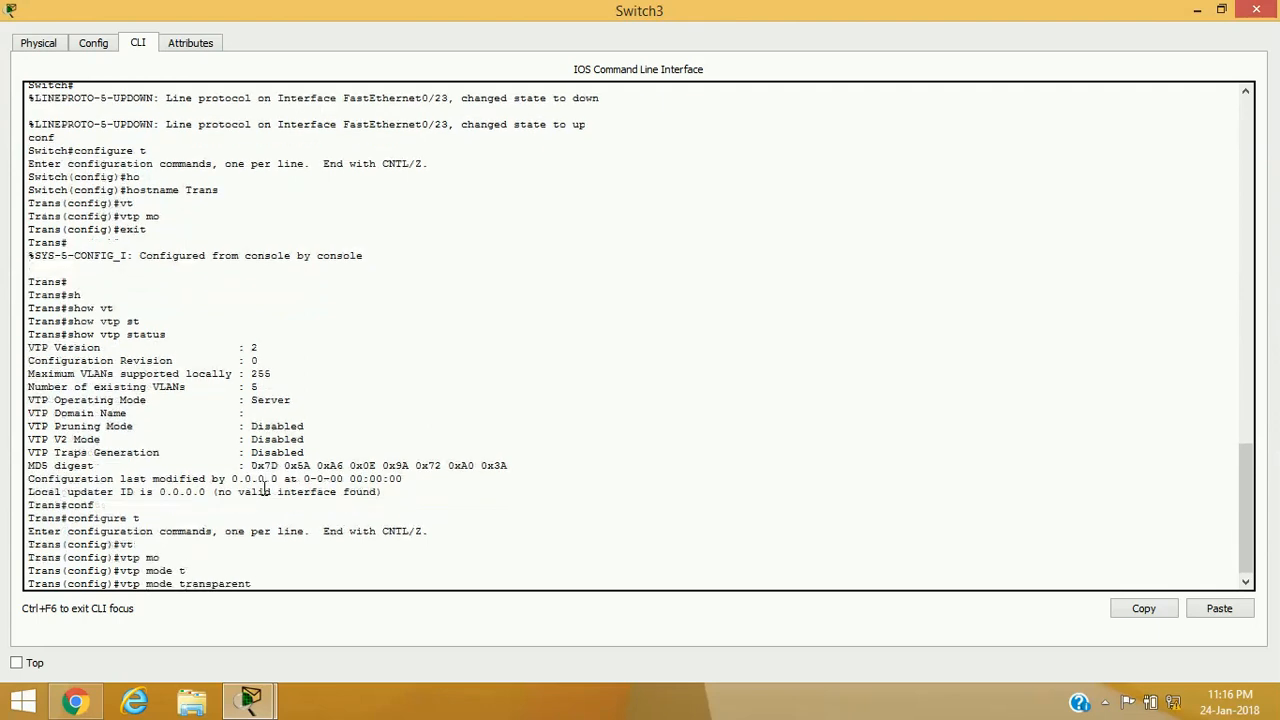
key(Return)
- Exit configuration mode, restore the Switch3 window to normal size and close it
text(exi)
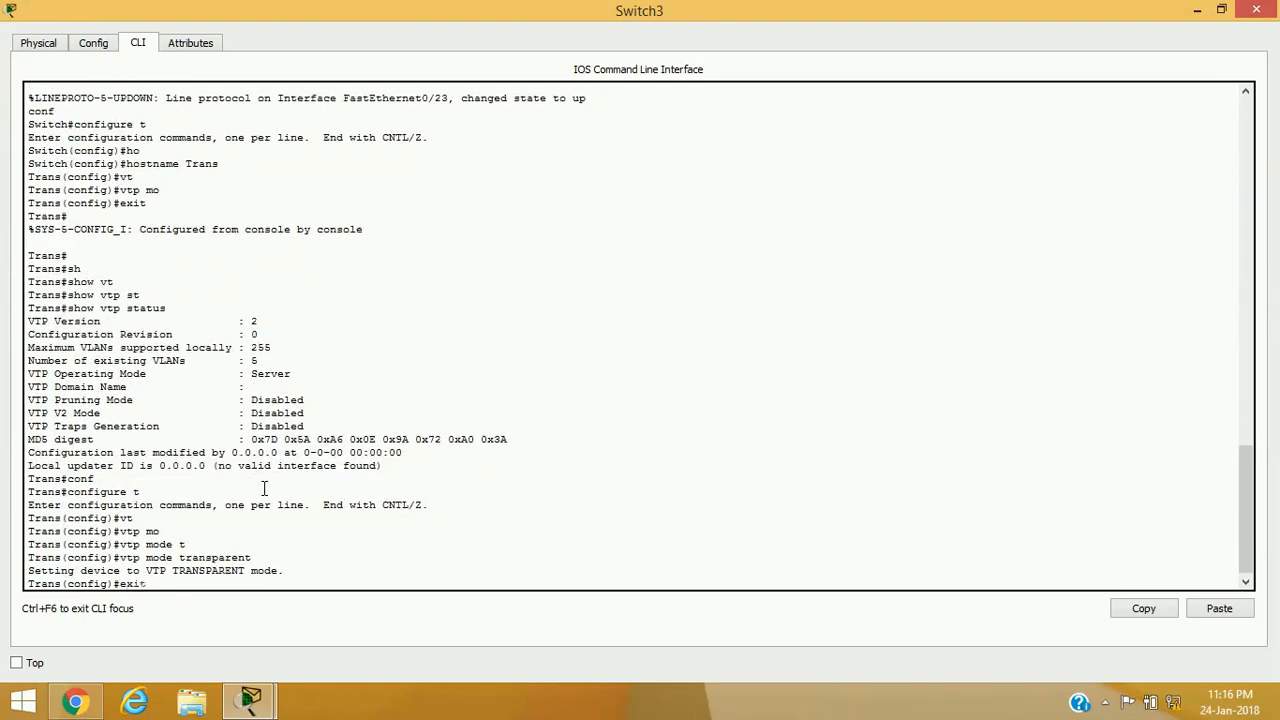
text(t)
key(Return)
key(Return)
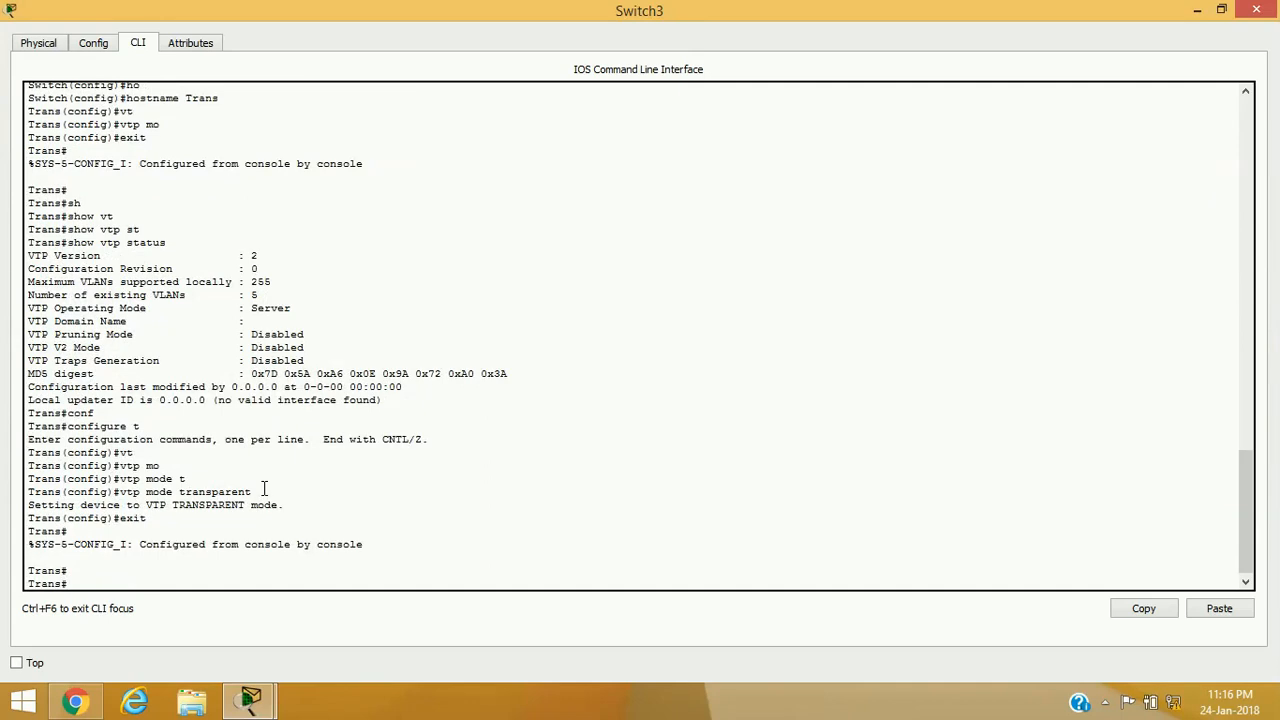
click(1229, 11)
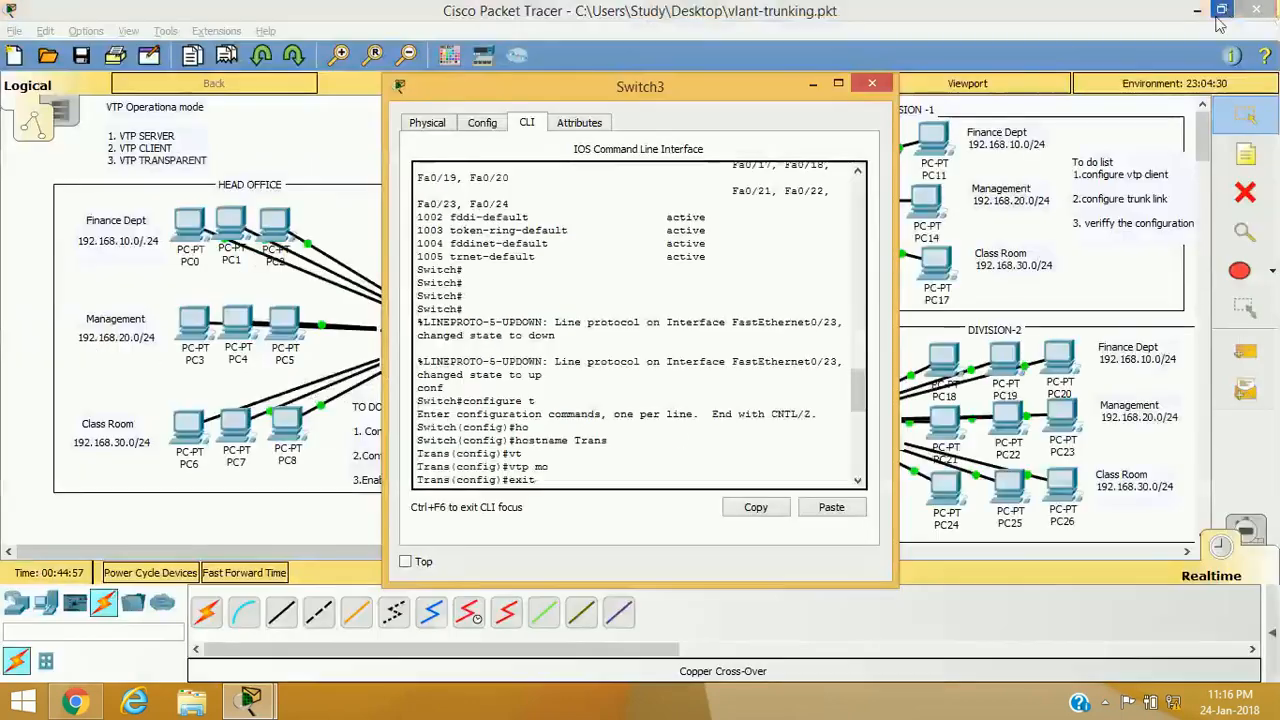
click(871, 86)
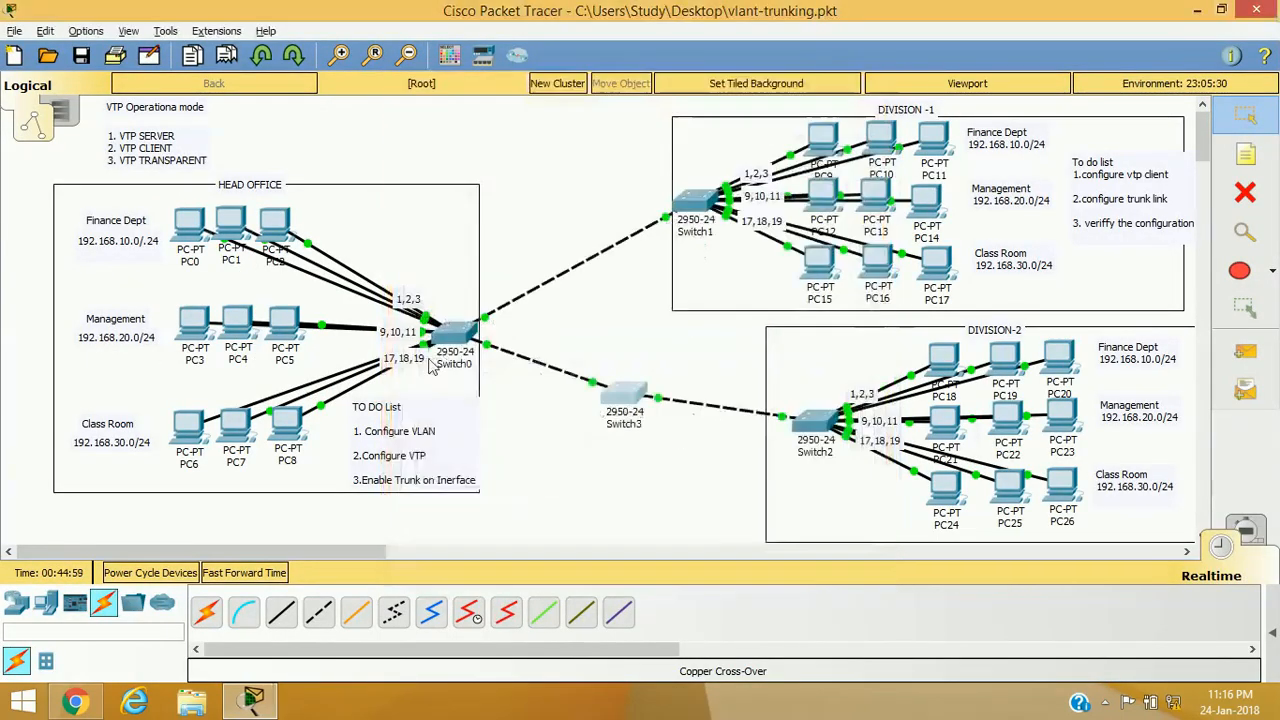
- Check the port labels at Switch3, reopen its command line and enter global configuration mode
mouse_move(596, 392)
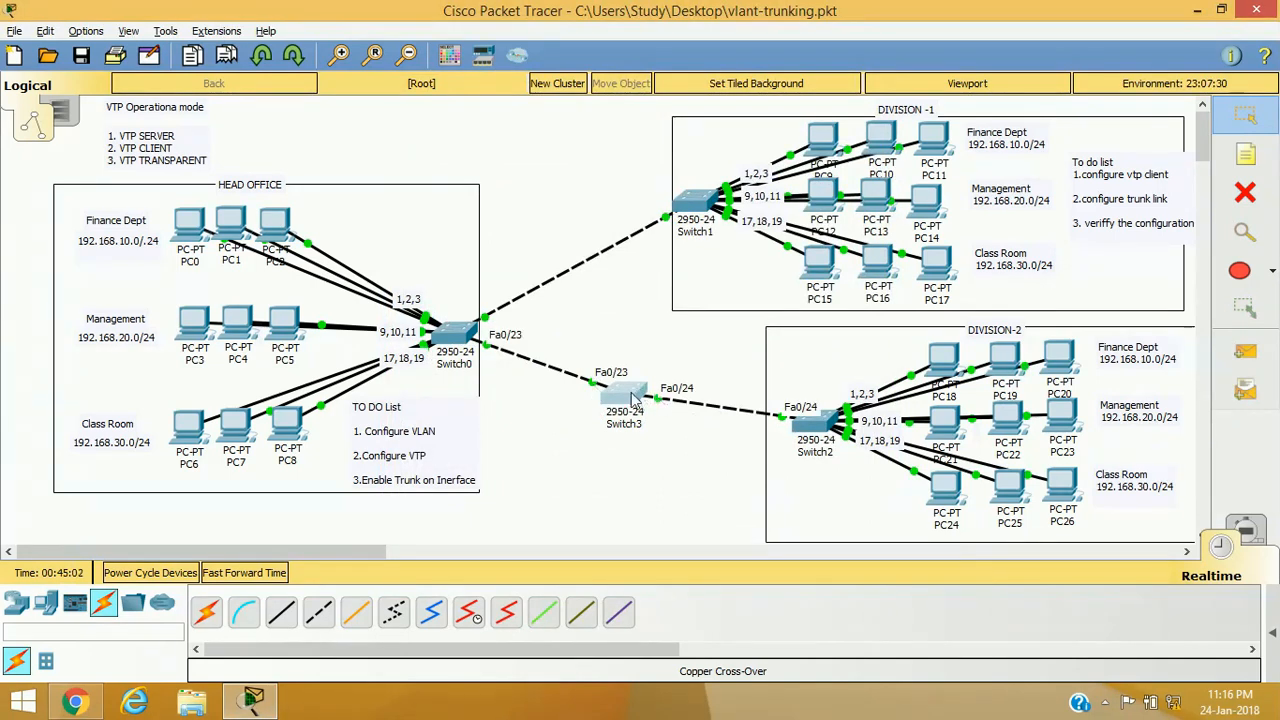
click(628, 400)
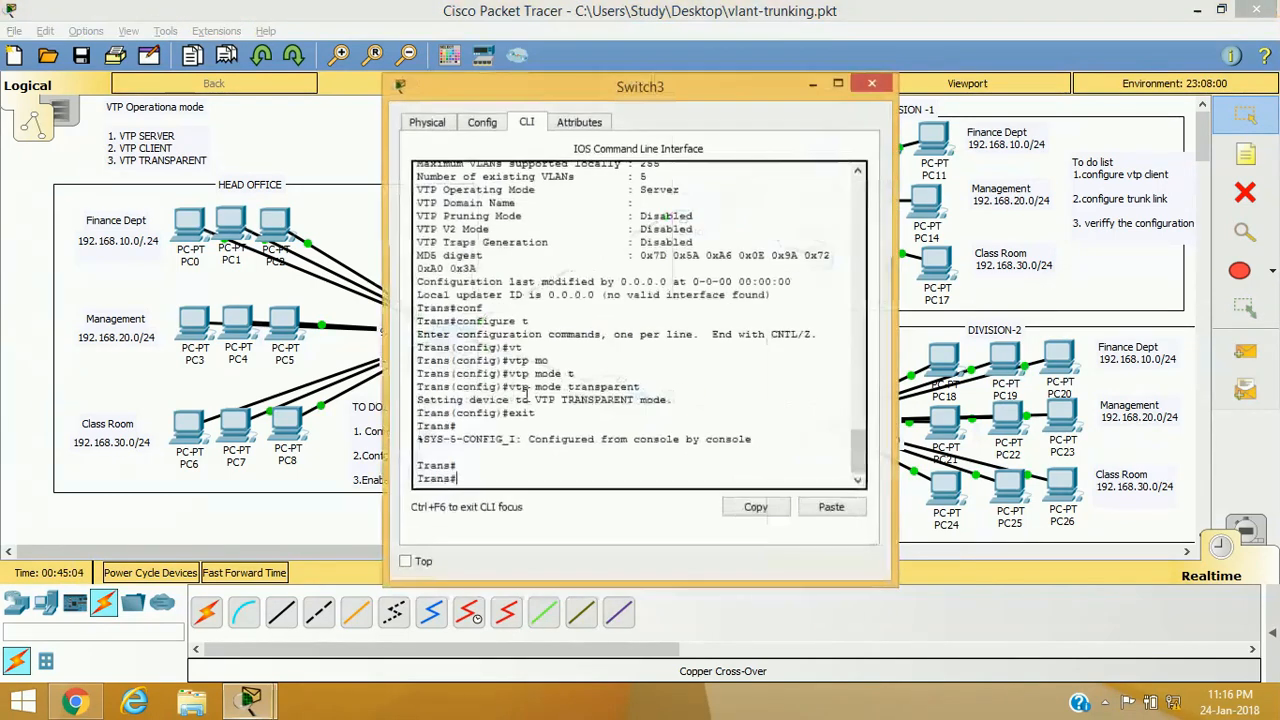
click(491, 485)
text(con)
key(Tab)
text(f)
key(Tab)
text(t)
key(Return)
- Try to open ports 23 and 24 of Switch3 with the command interface fastEthernet 0/23-24
text(in)
key(Tab)
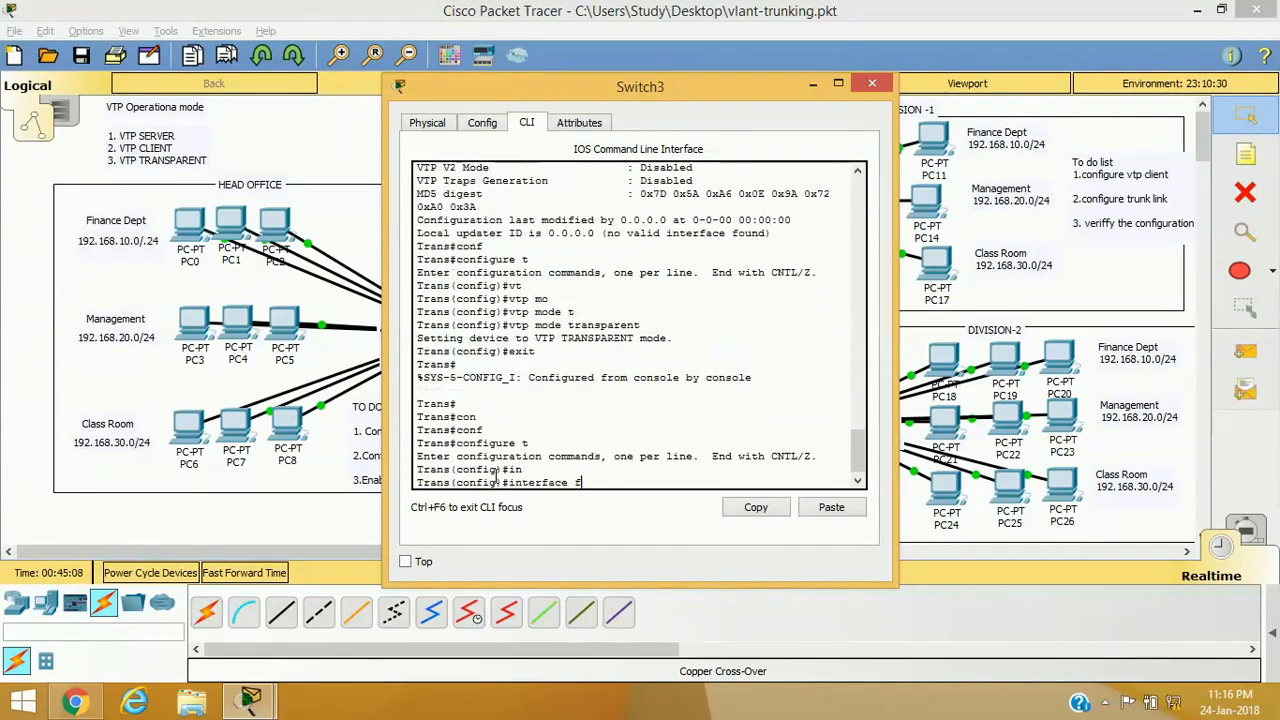
text(f)
key(Tab)
text(0)
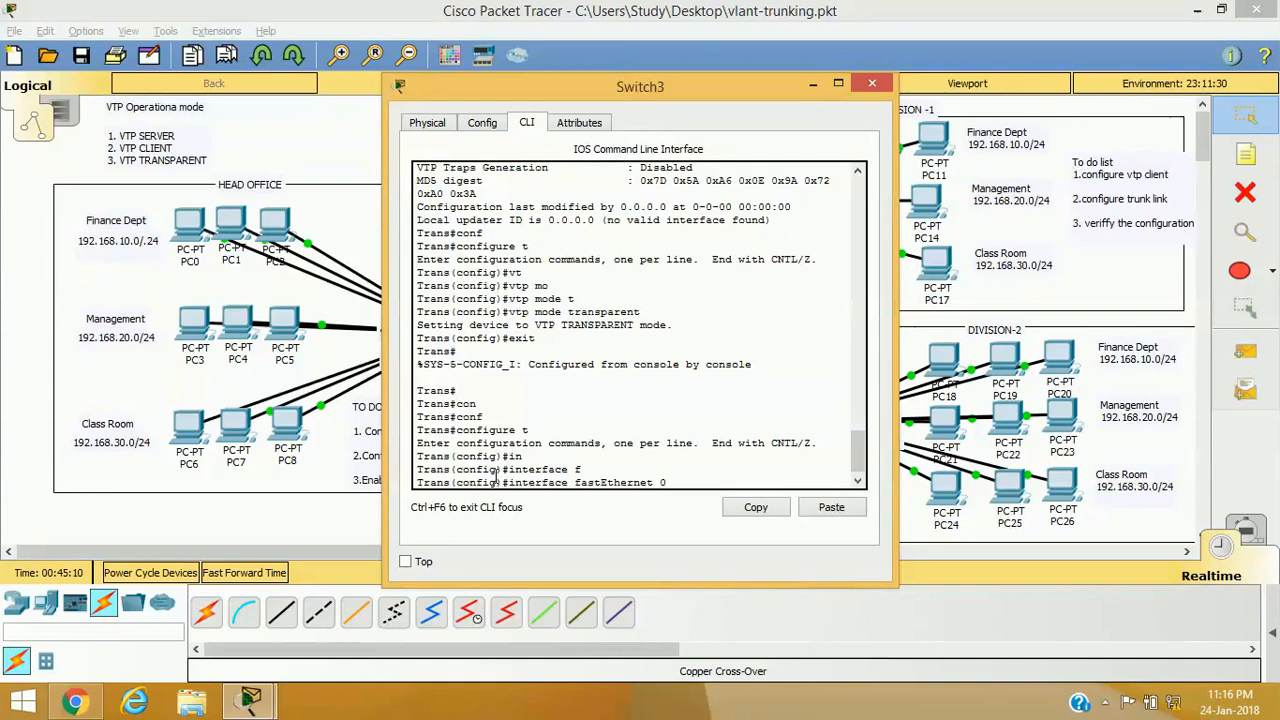
text(/23-24)
key(Return)
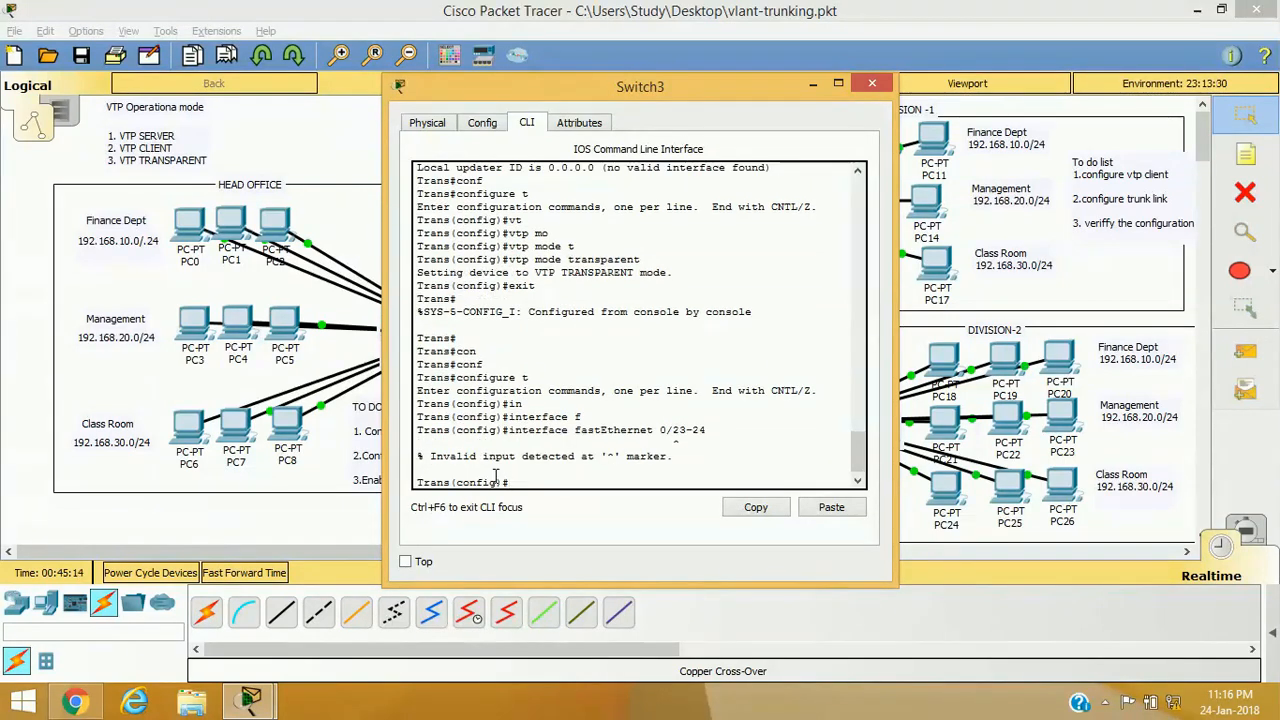
- Recall the last command, correct it to interface range fastEthernet 0/23-24 and run it
key(Up)
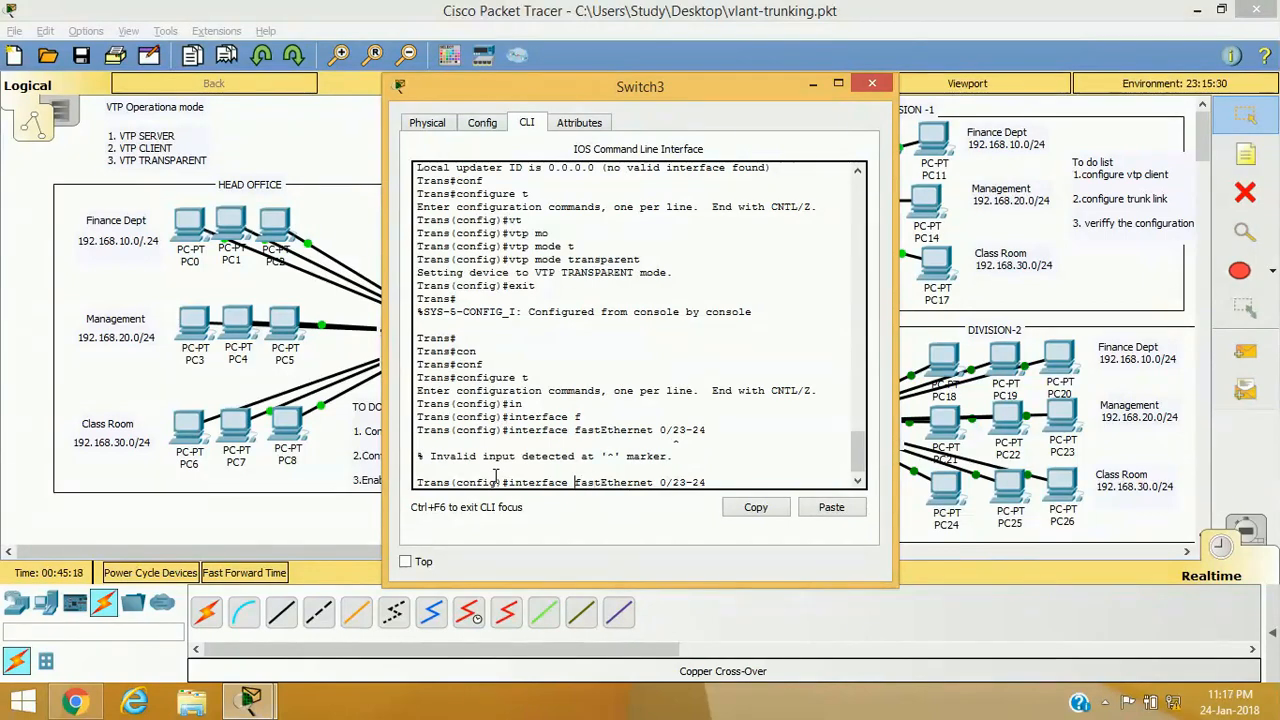
key(Left)
key(Left)
key(Left)
key(Left)
key(Left)
key(Left)
key(Left)
key(Left)
key(Left)
key(Left)
key(Left)
key(Left)
key(Left)
key(Left)
key(Left)
key(Left)
key(Left)
key(Left)
key(Left)
key(Left)
text(range)
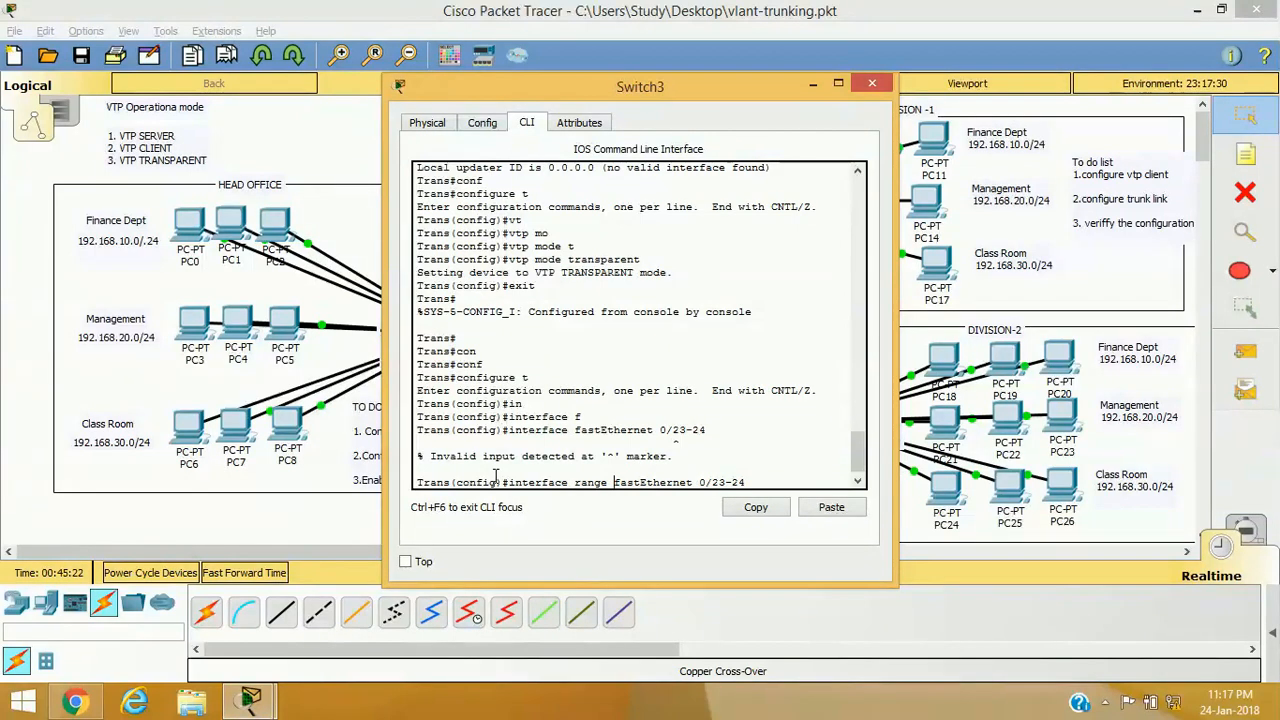
key(Return)
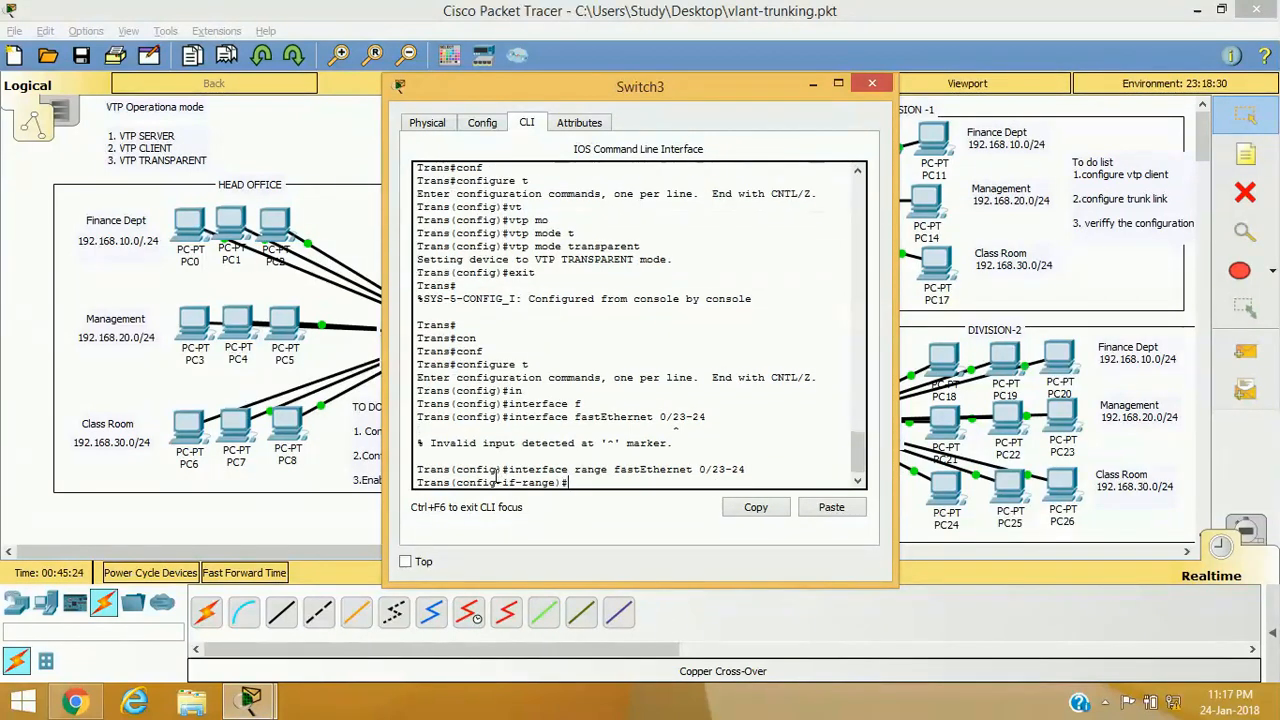
- Set the selected Switch3 interface range to switchport mode trunk and exit back to privileged mode
text(sw)
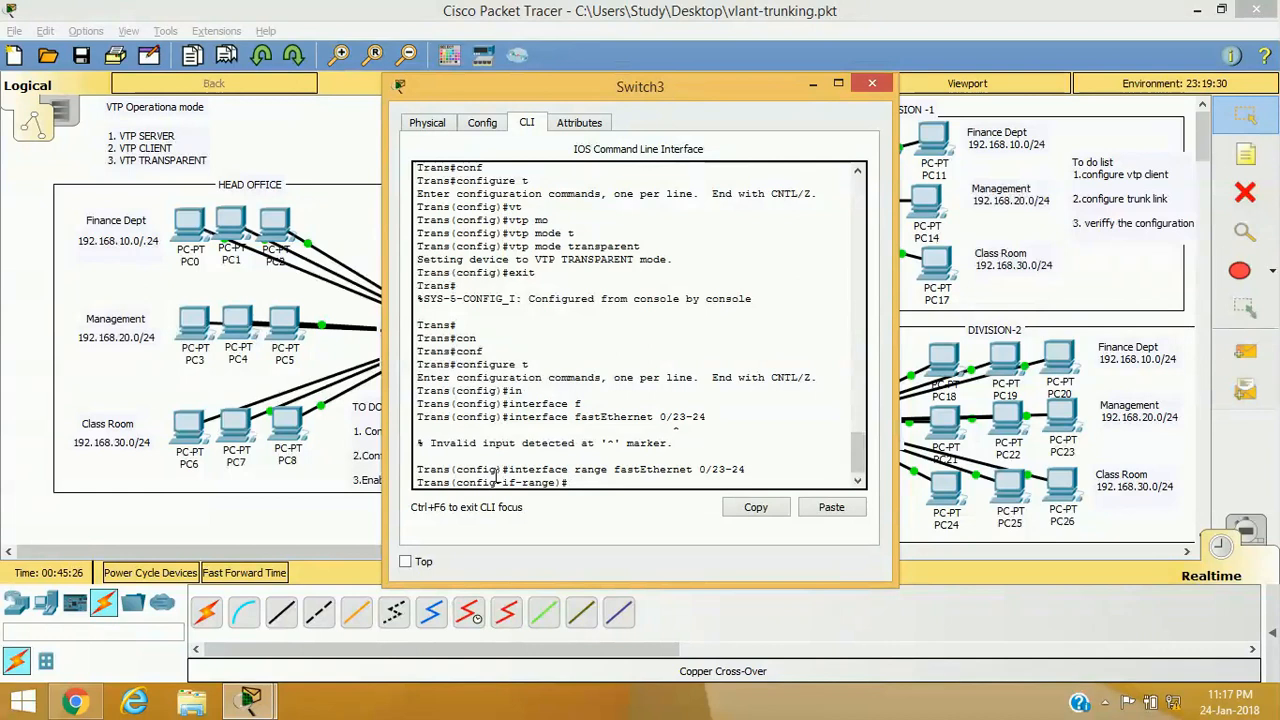
key(Tab)
text(mo)
key(Tab)
text(t)
key(Tab)
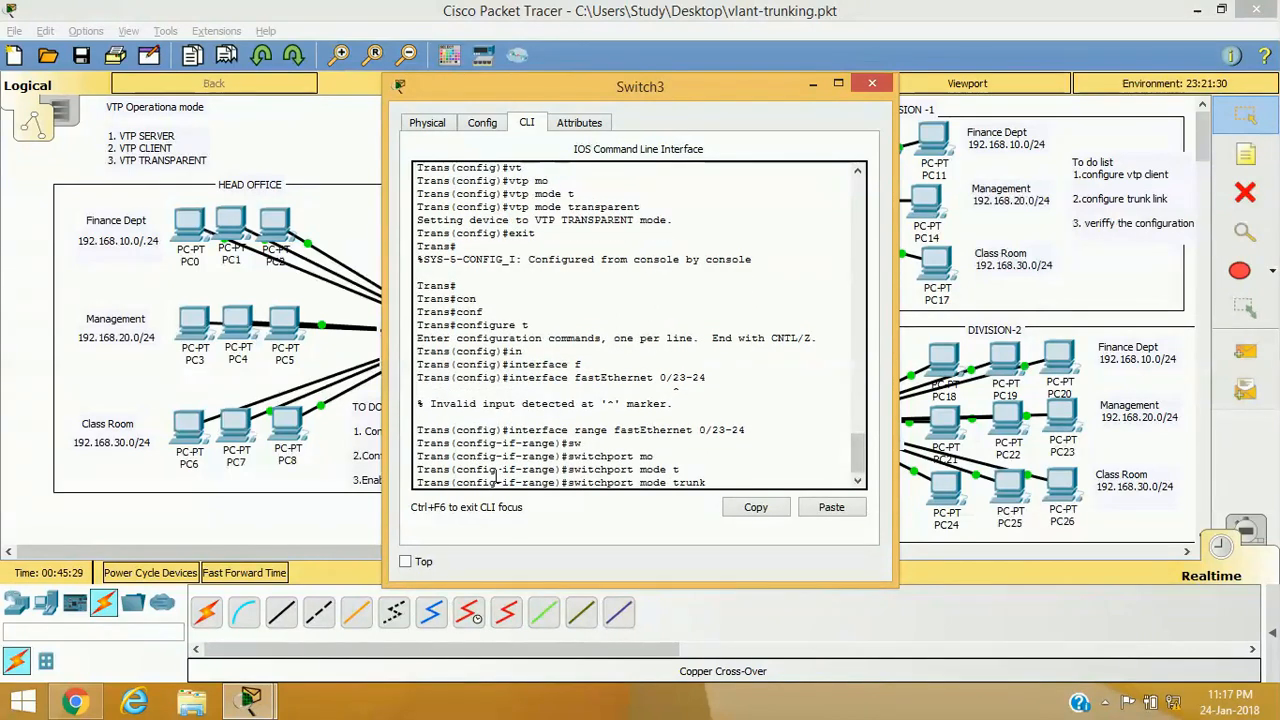
key(Return)
key(Return)
key(Return)
key(Return)
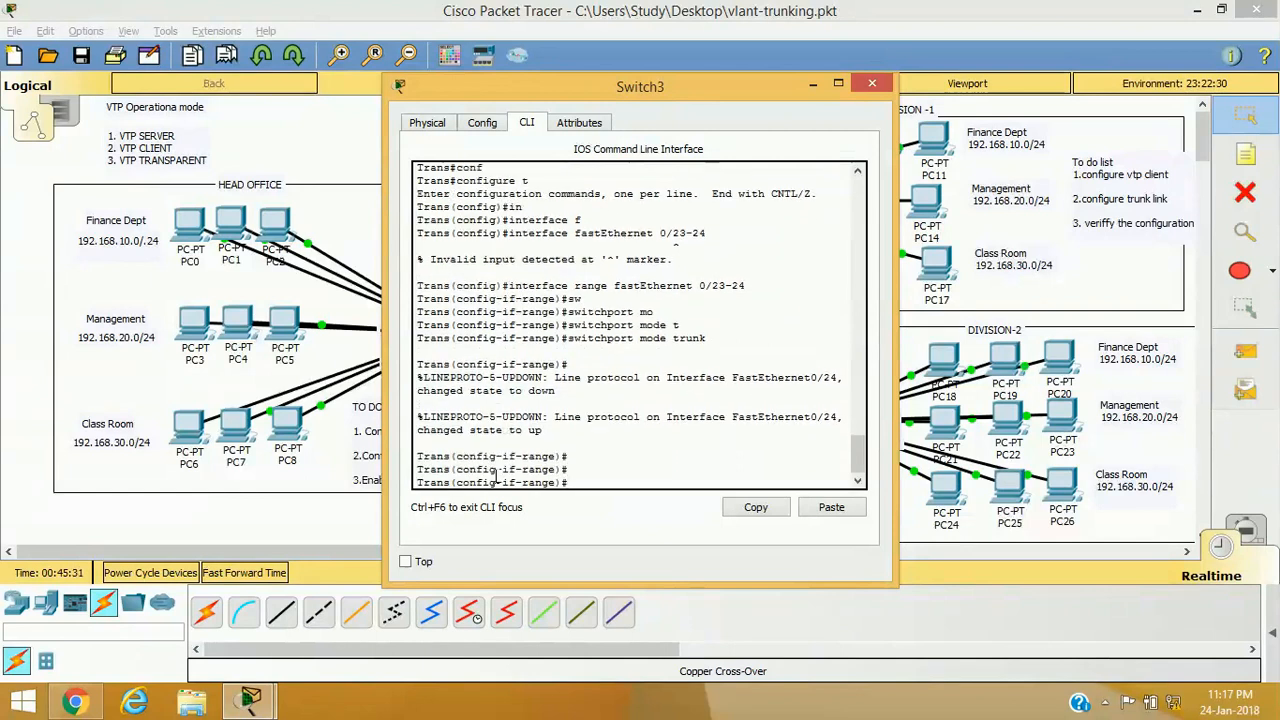
text(exit)
key(Return)
text(exit)
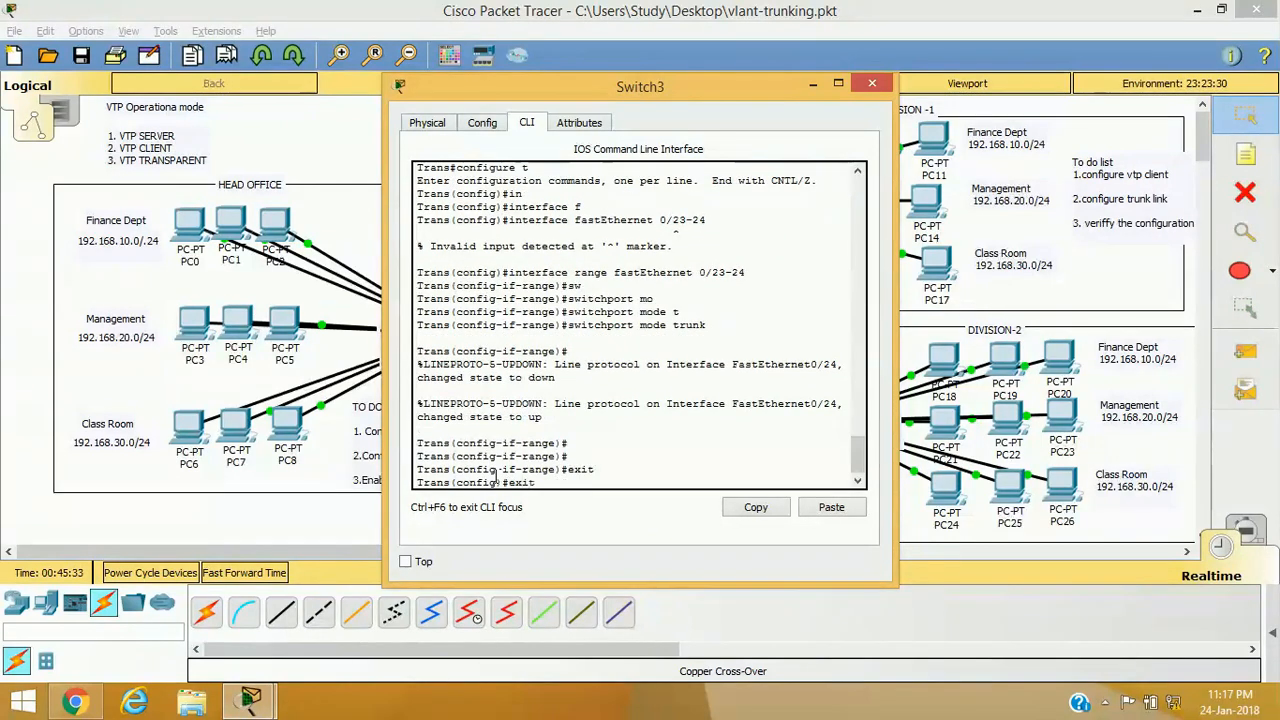
key(Return)
key(Return)
- List the VLANs on Switch3 with show vlan brief after the trunk configuration
text(show v)
key(Tab)
text(vl)
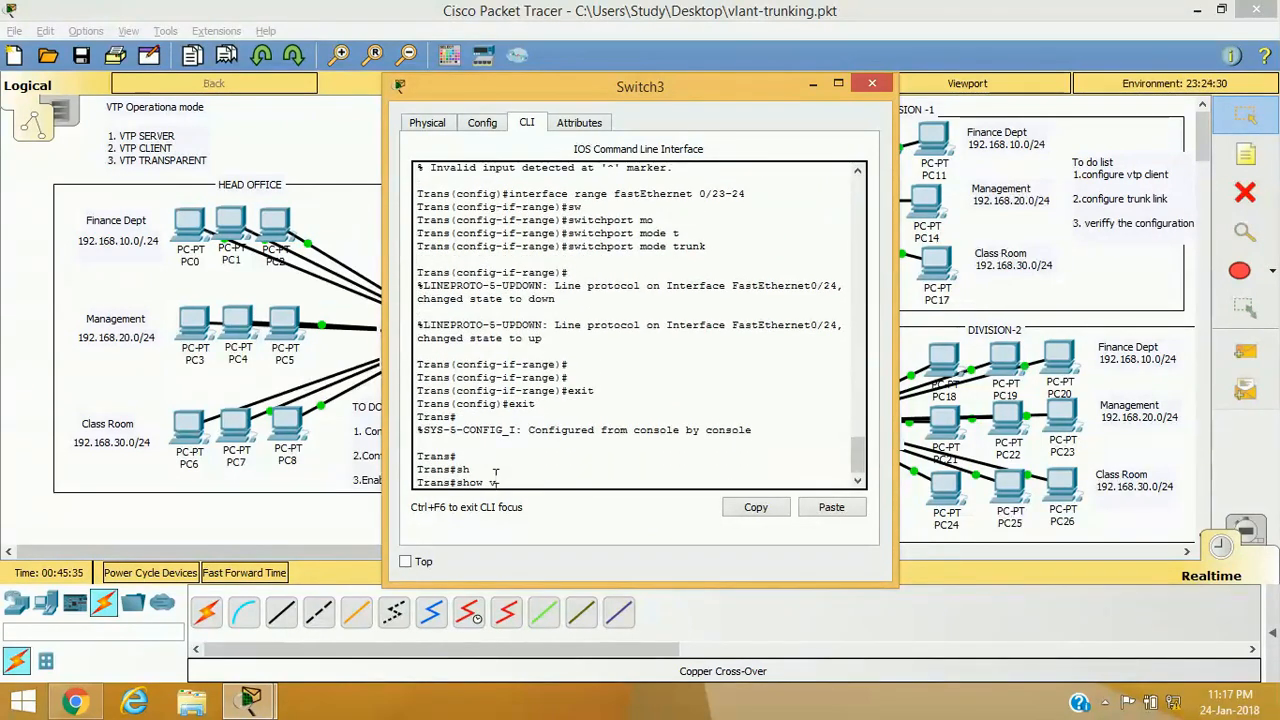
key(Tab)
text(br)
key(Tab)
key(Return)
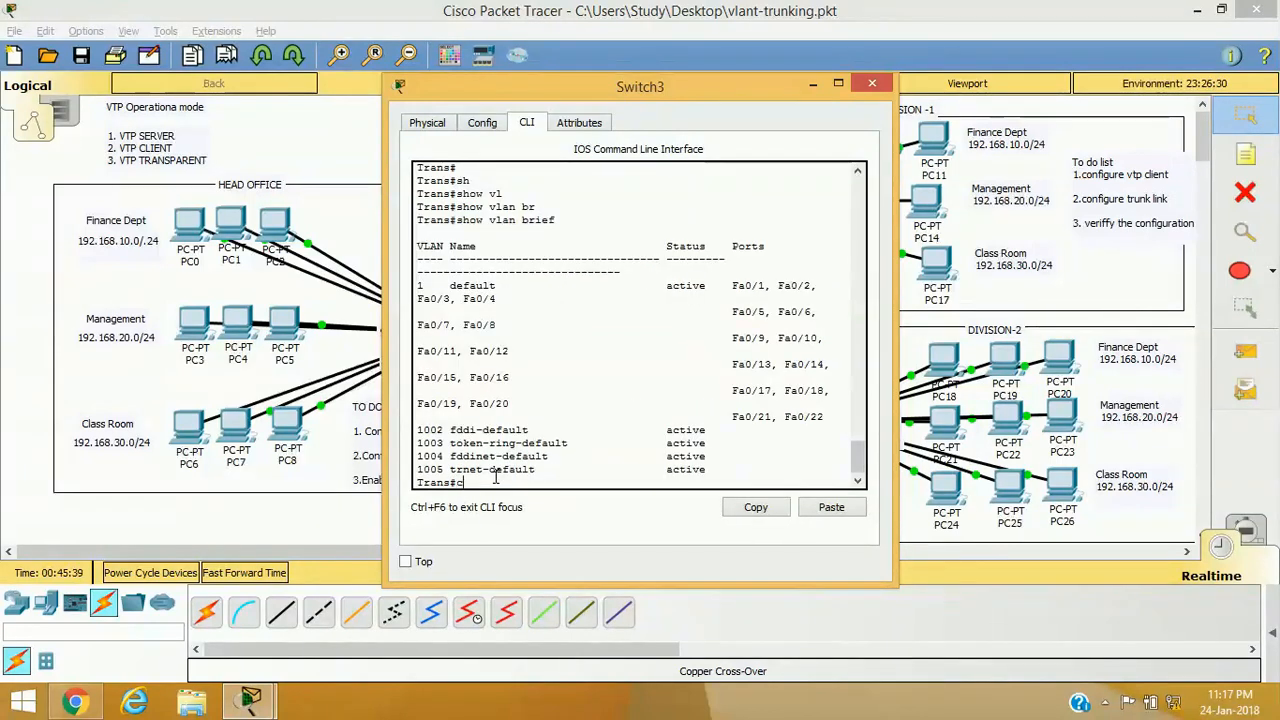
- Create VLAN 2 on Switch3 from global configuration mode, name it localvlan and exit VLAN configuration
text(conf)
key(Tab)
text(t)
key(Return)
text(vl)
key(Tab)
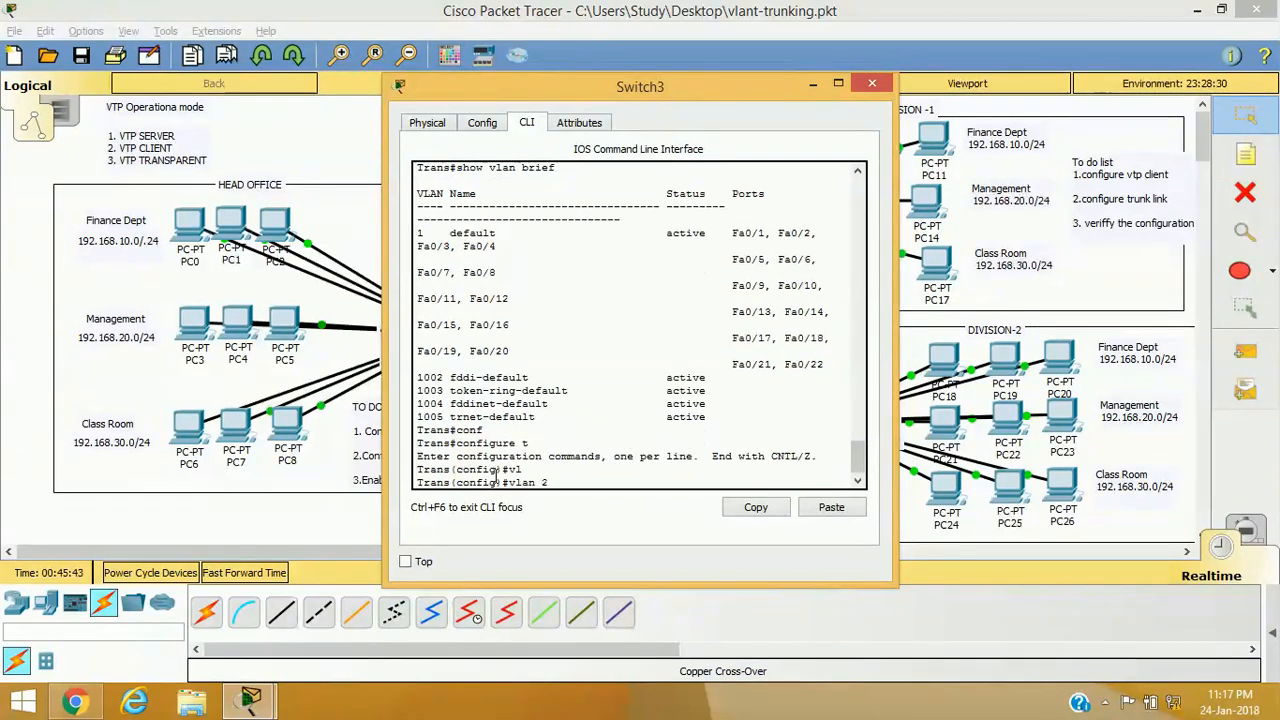
key(Return)
text(name)
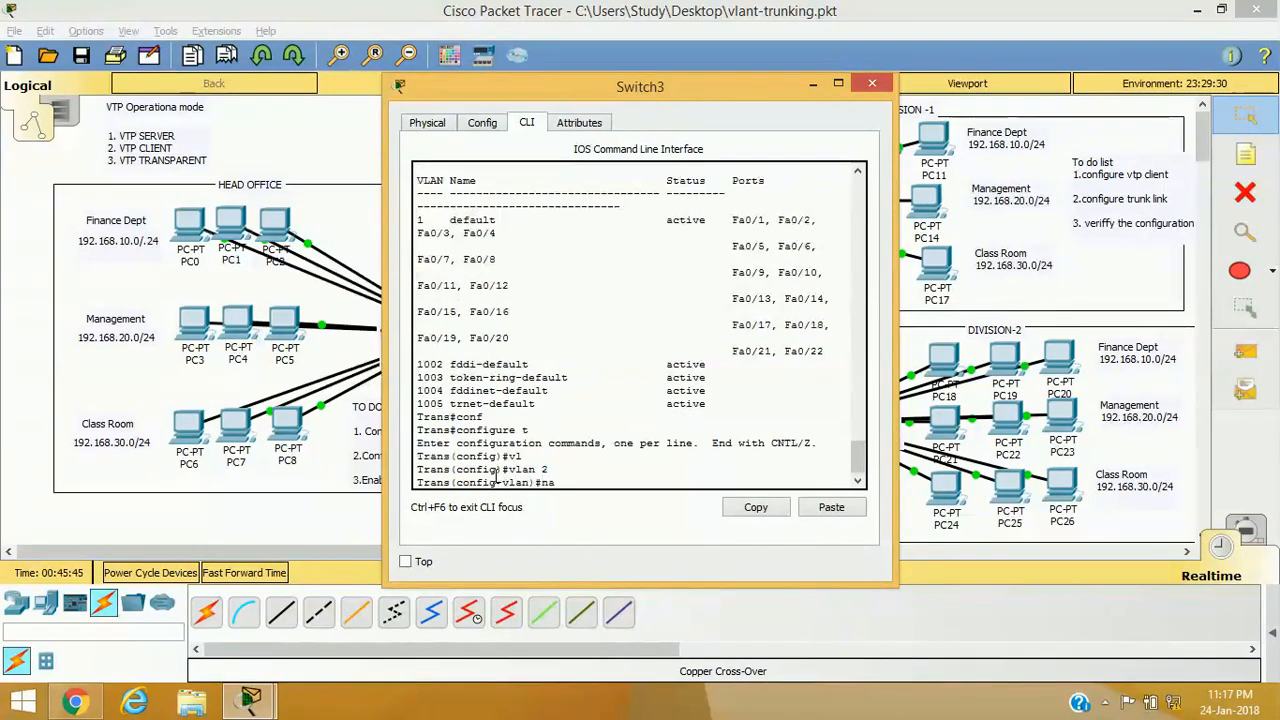
key(Tab)
text(lo)
key(Tab)
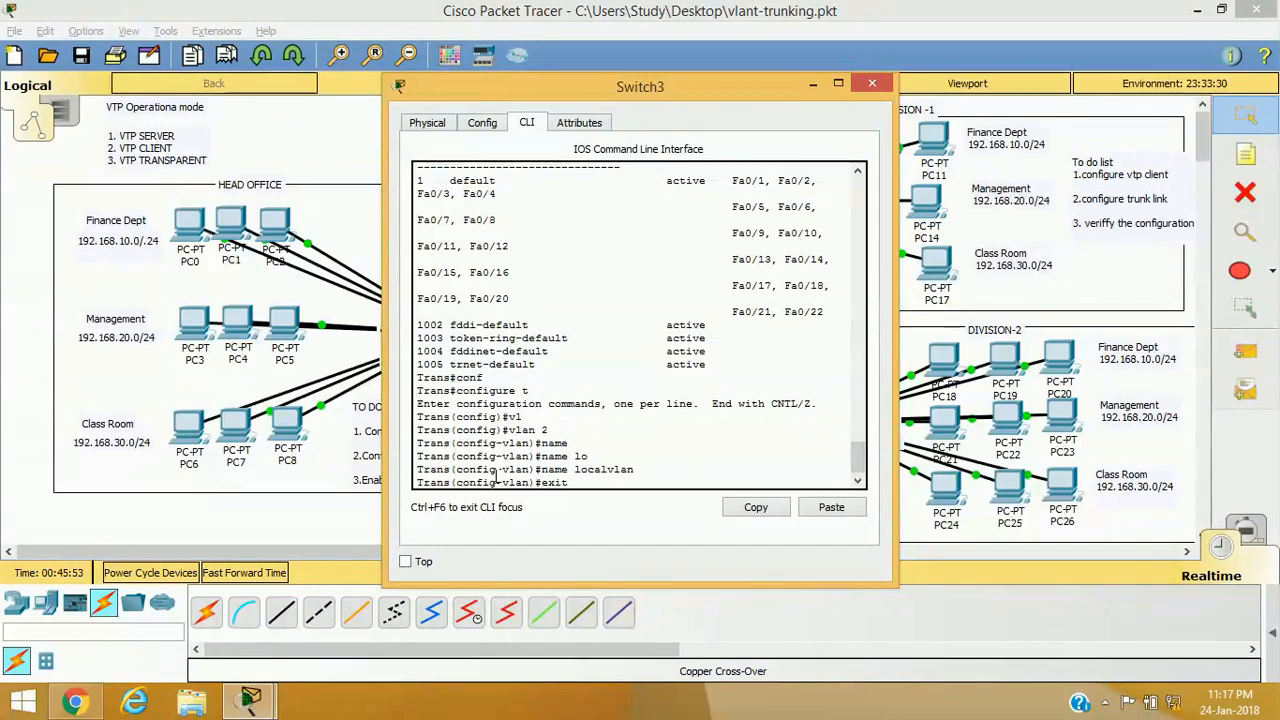
key(Return)
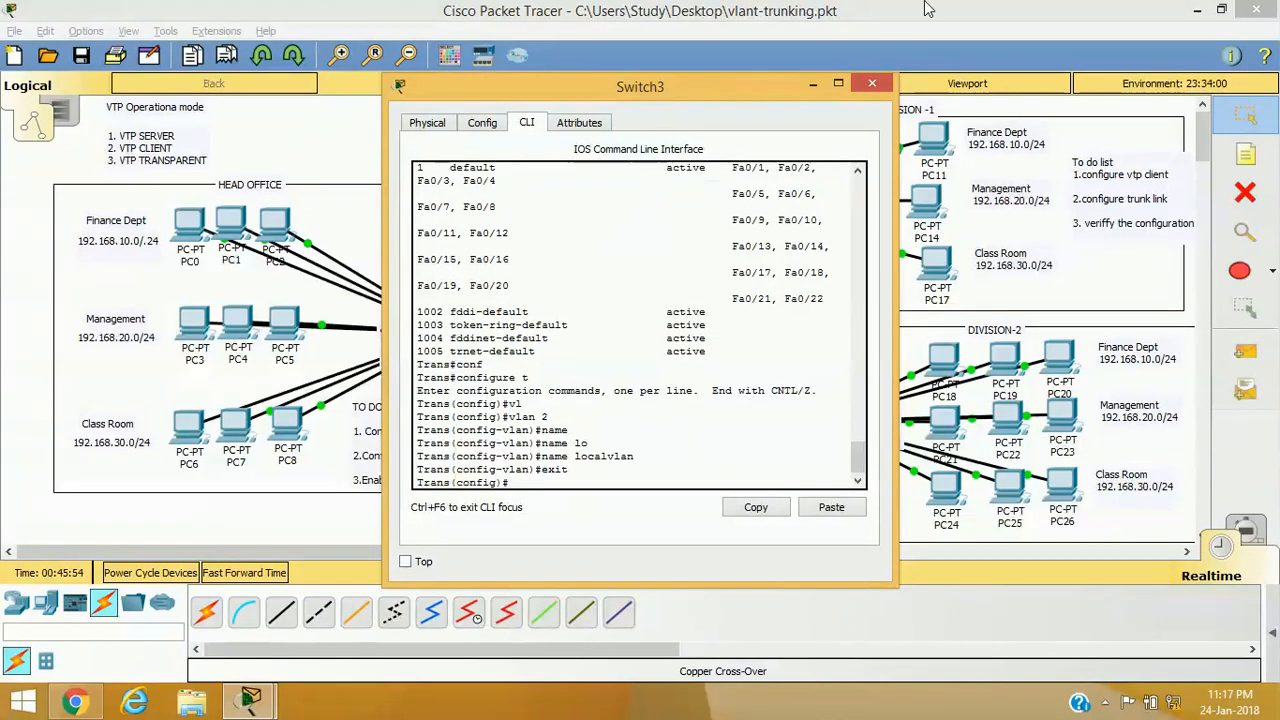
- Close the Switch3 window, open Switch1's command line and exit its interface range configuration
click(872, 83)
click(706, 207)
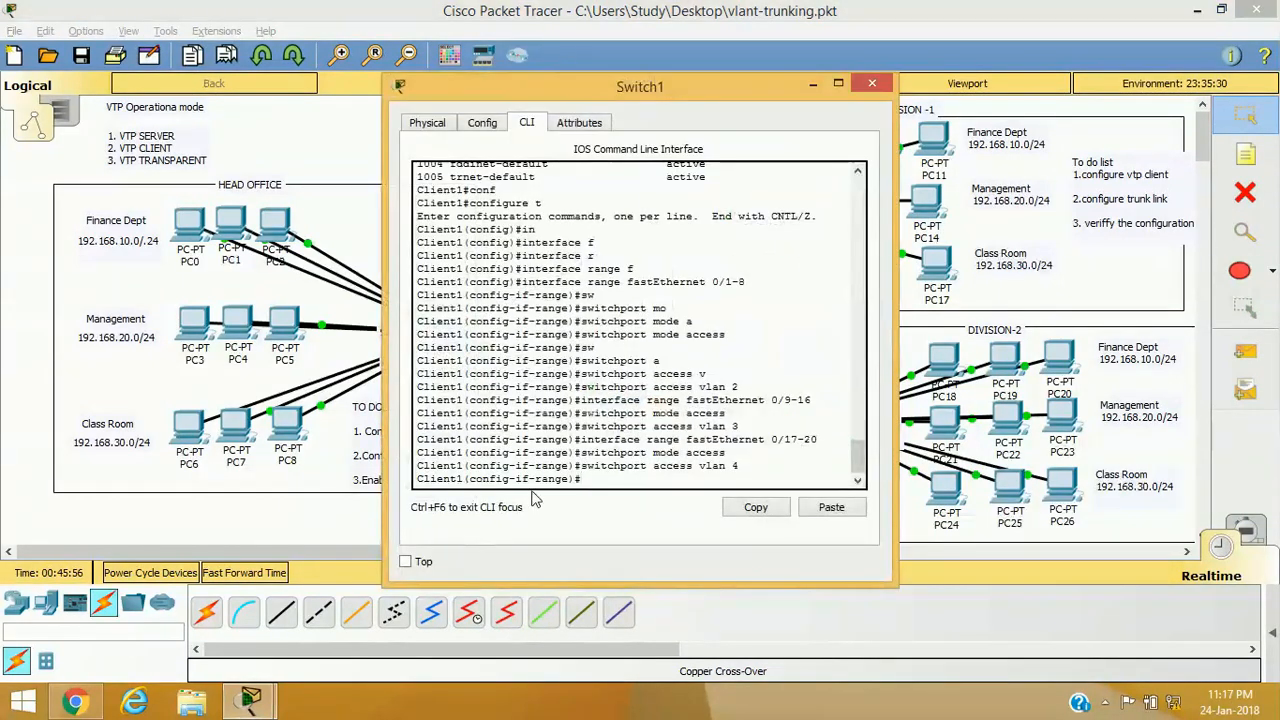
text(it)
key(Return)
key(Return)
key(Return)
key(Return)
- Try to create VLAN 100 on Switch1 from global configuration mode
text(vl)
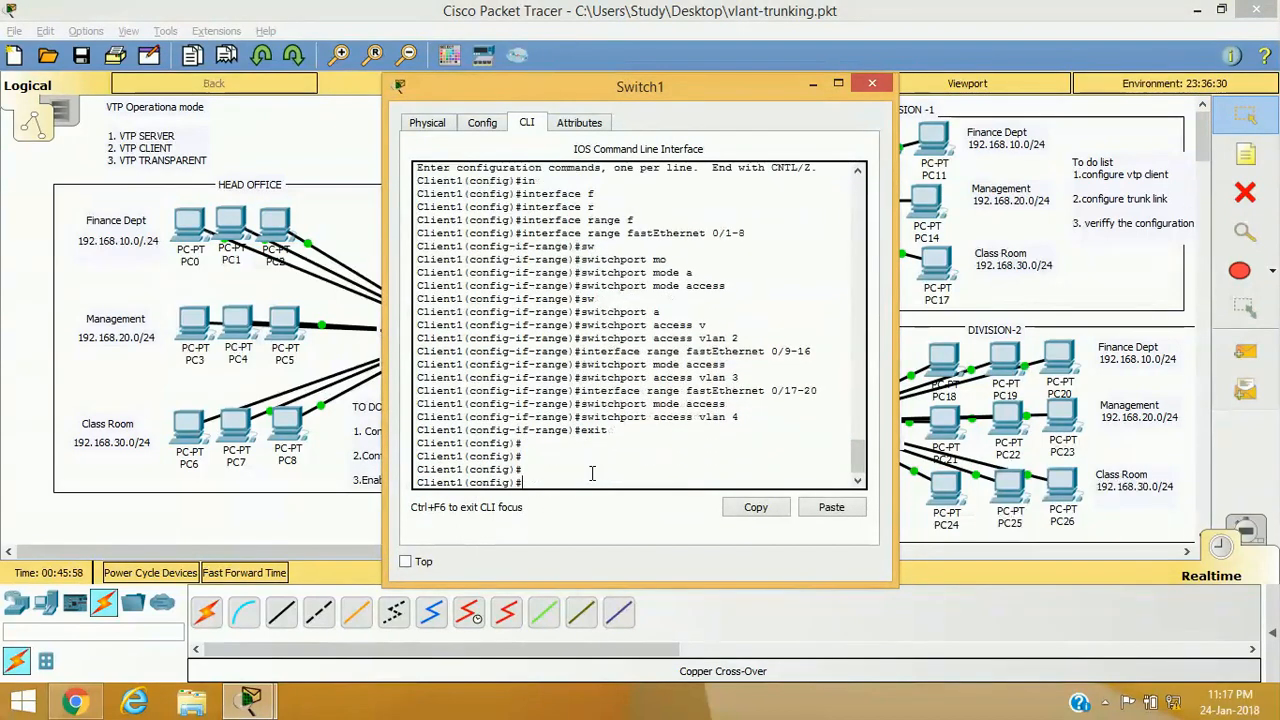
key(Tab)
text(100)
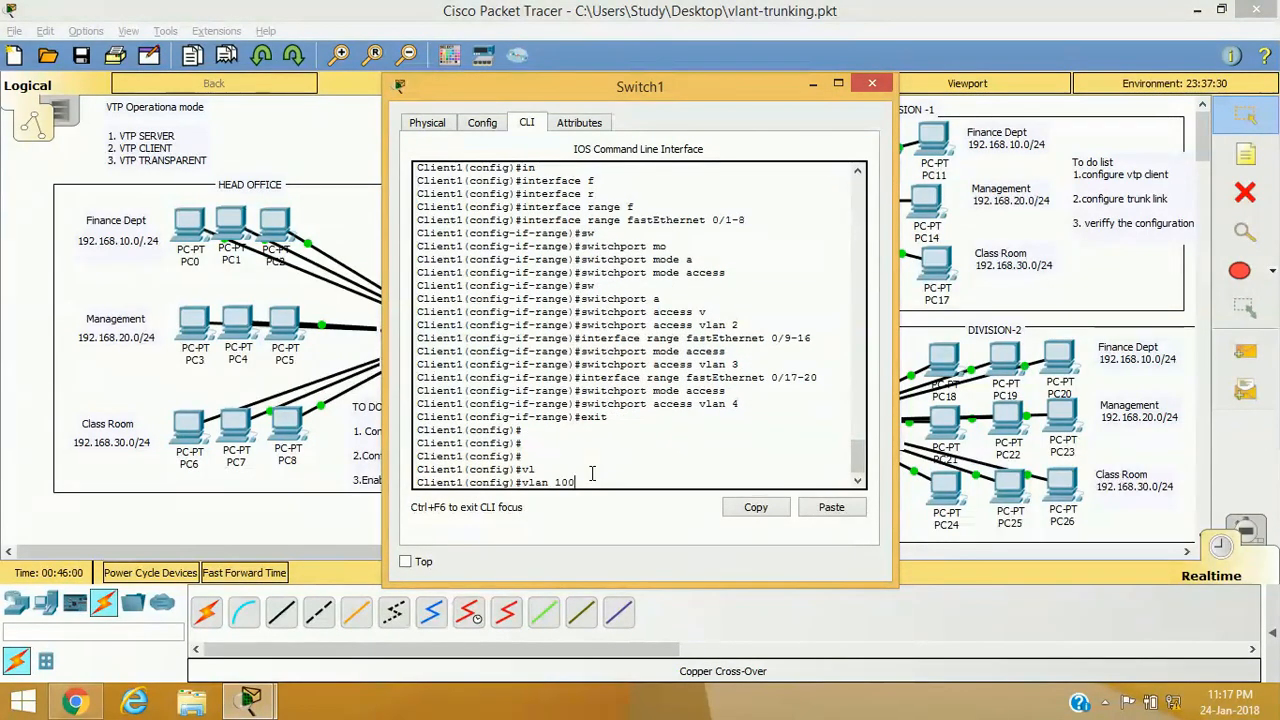
key(Return)
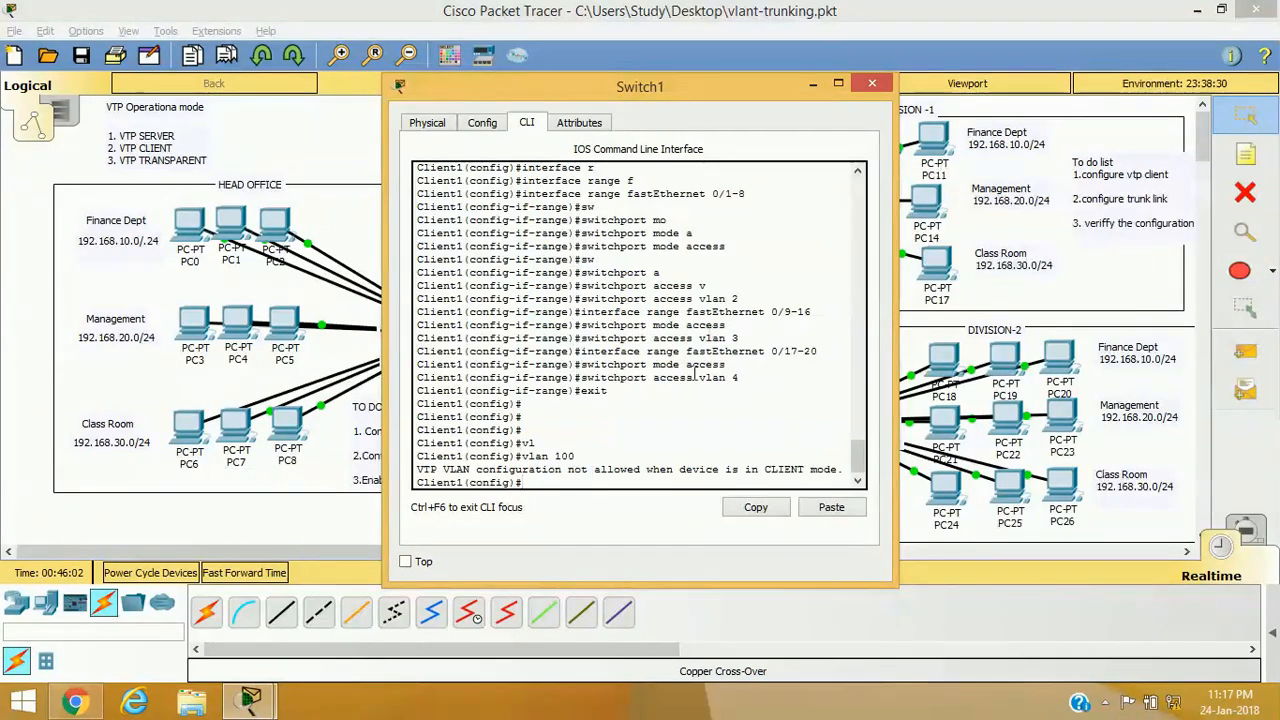
- Close the Switch1 window and open Switch2's command line at its user prompt
drag(417, 469, 582, 469)
click(868, 85)
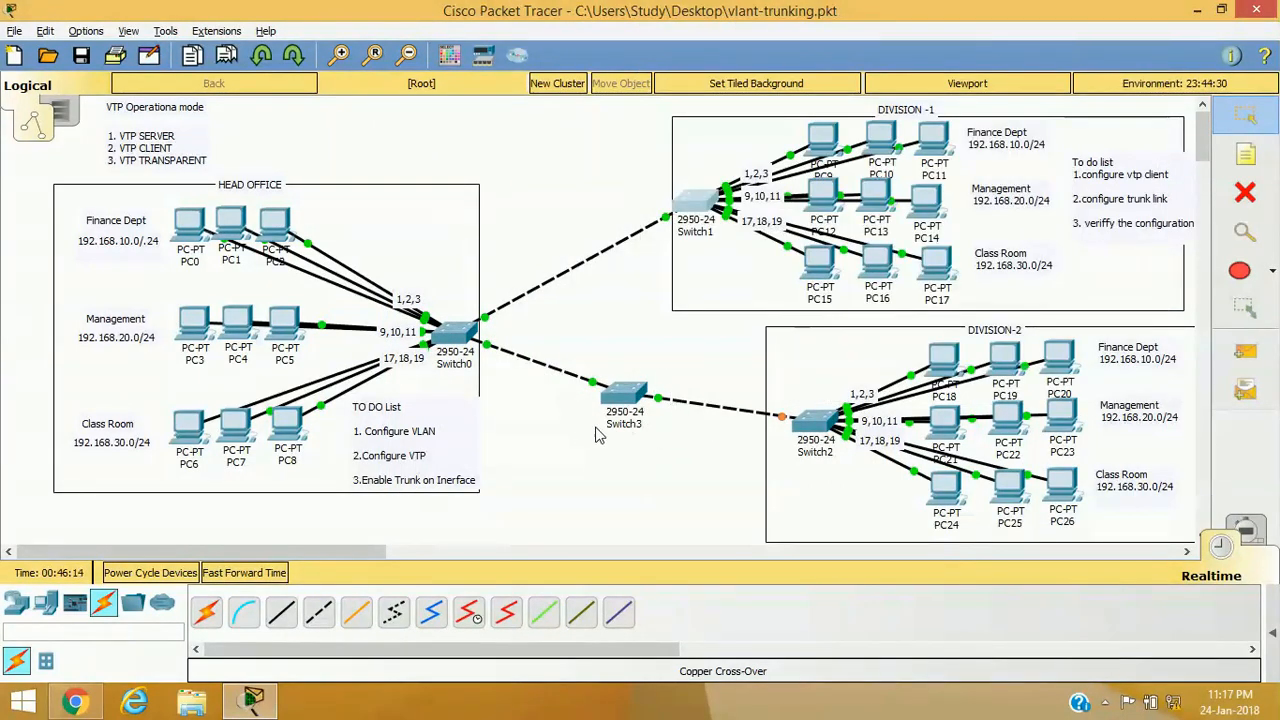
mouse_move(640, 424)
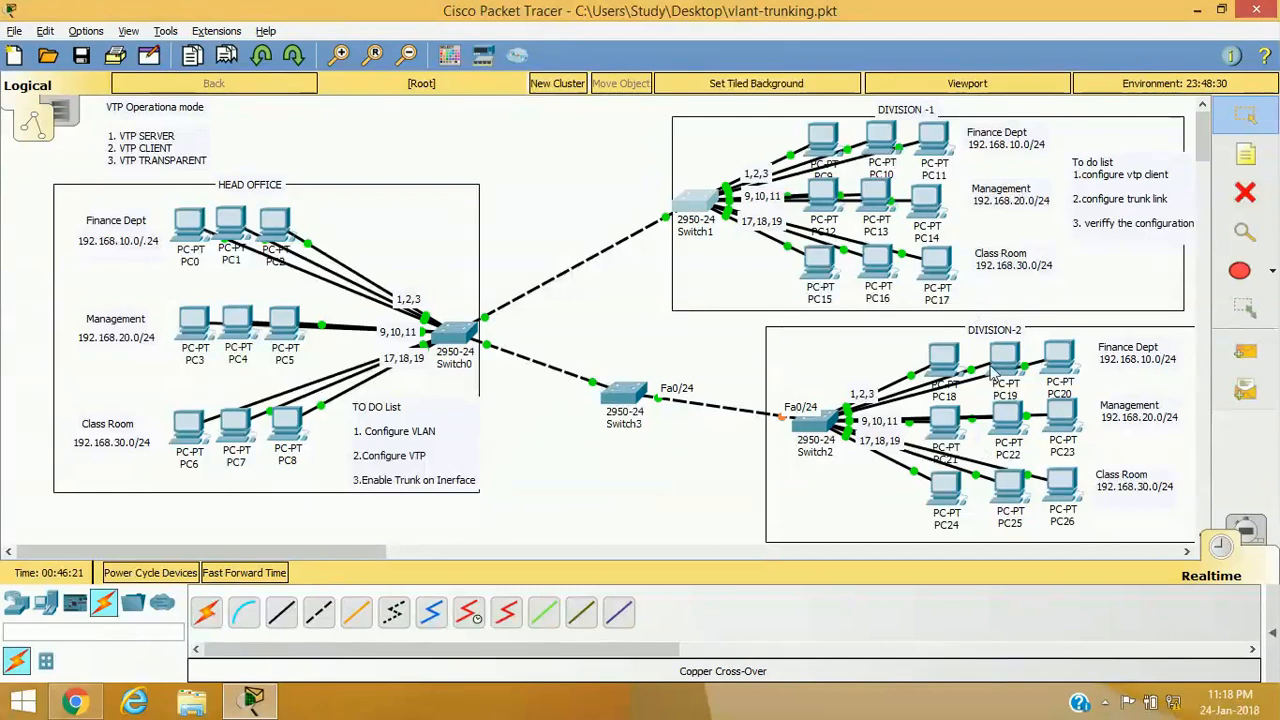
click(812, 424)
click(526, 124)
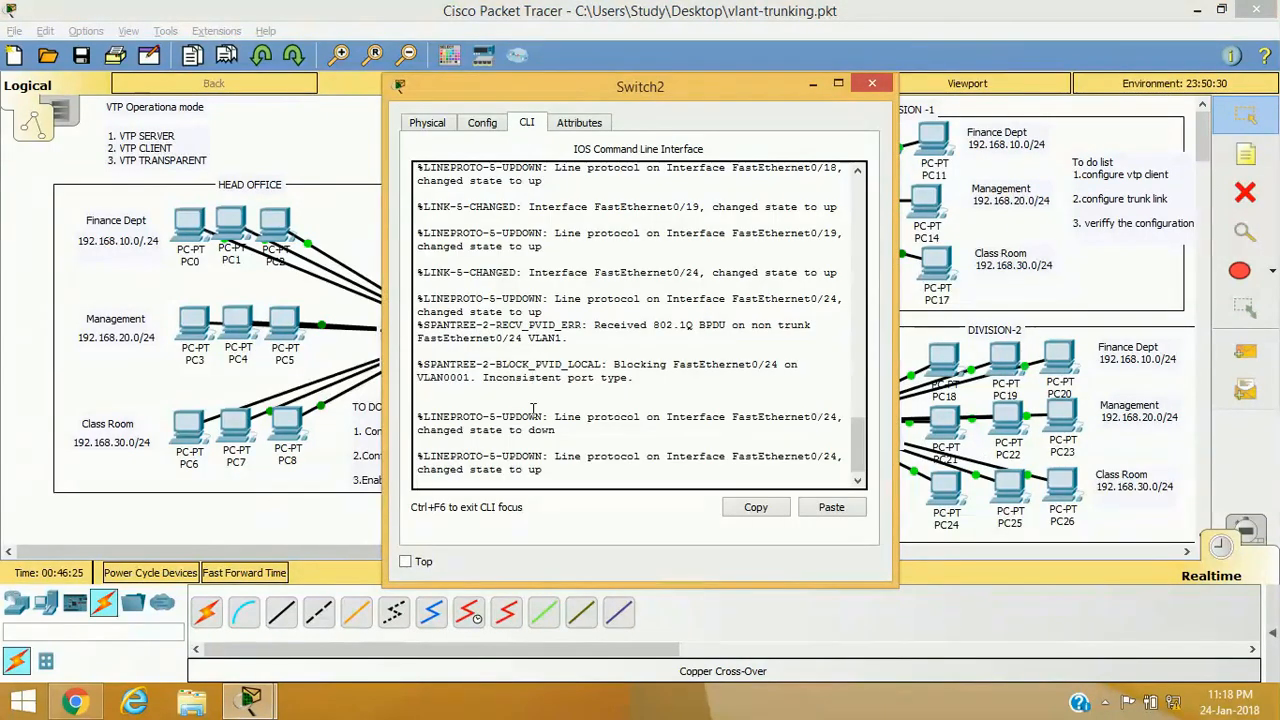
key(Return)
key(Return)
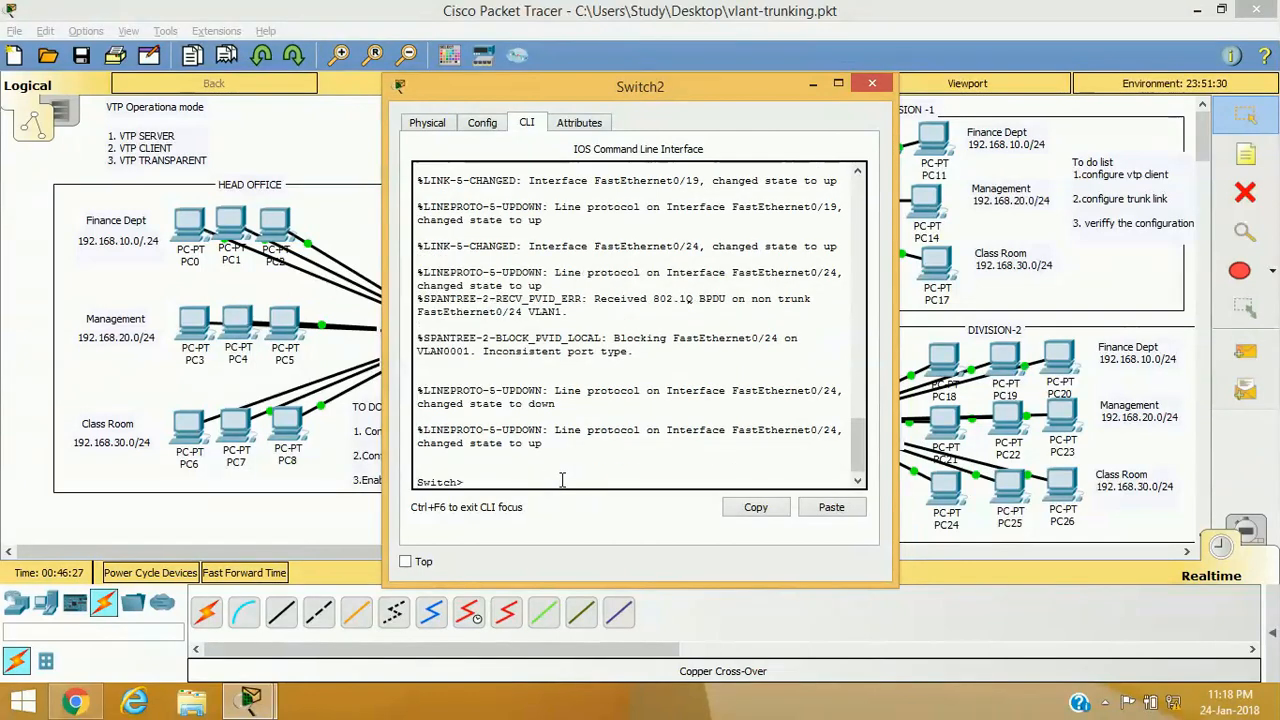
- Enable privileged mode on Switch2 and enter global configuration mode with configure t
text(en)
key(Tab)
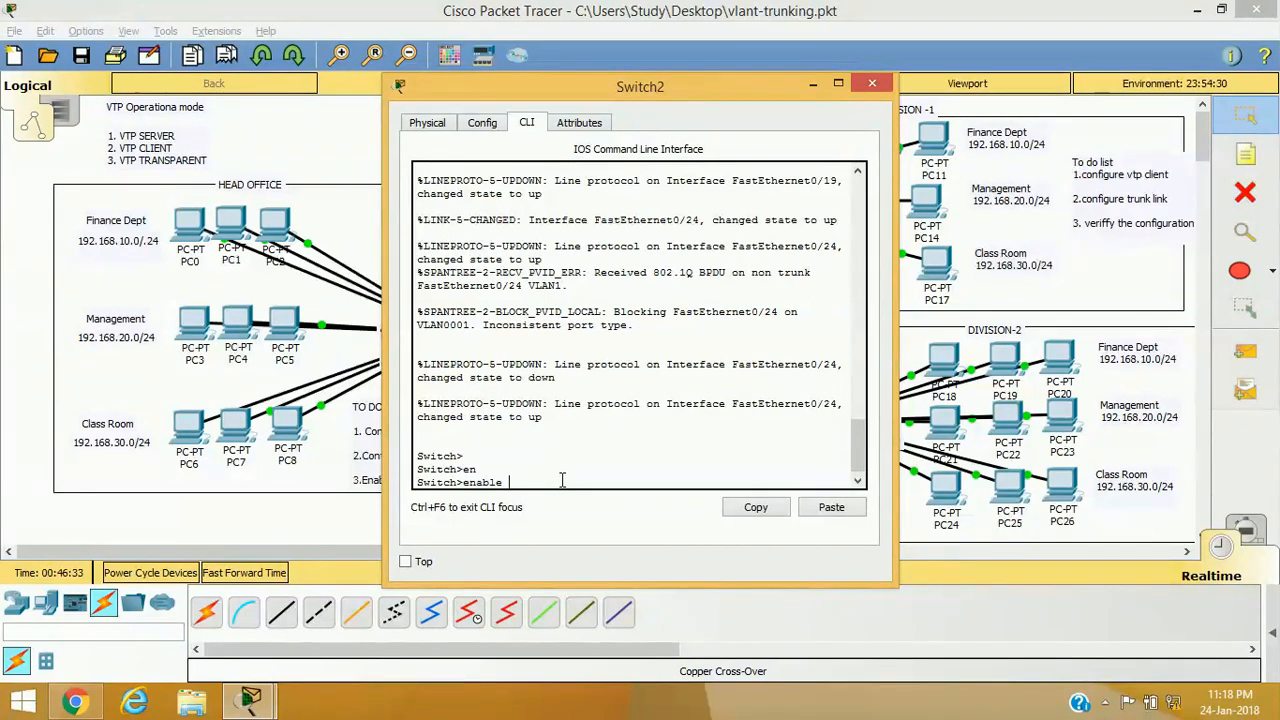
key(Return)
key(Return)
key(Return)
text(conf)
key(Tab)
text(t)
key(Return)
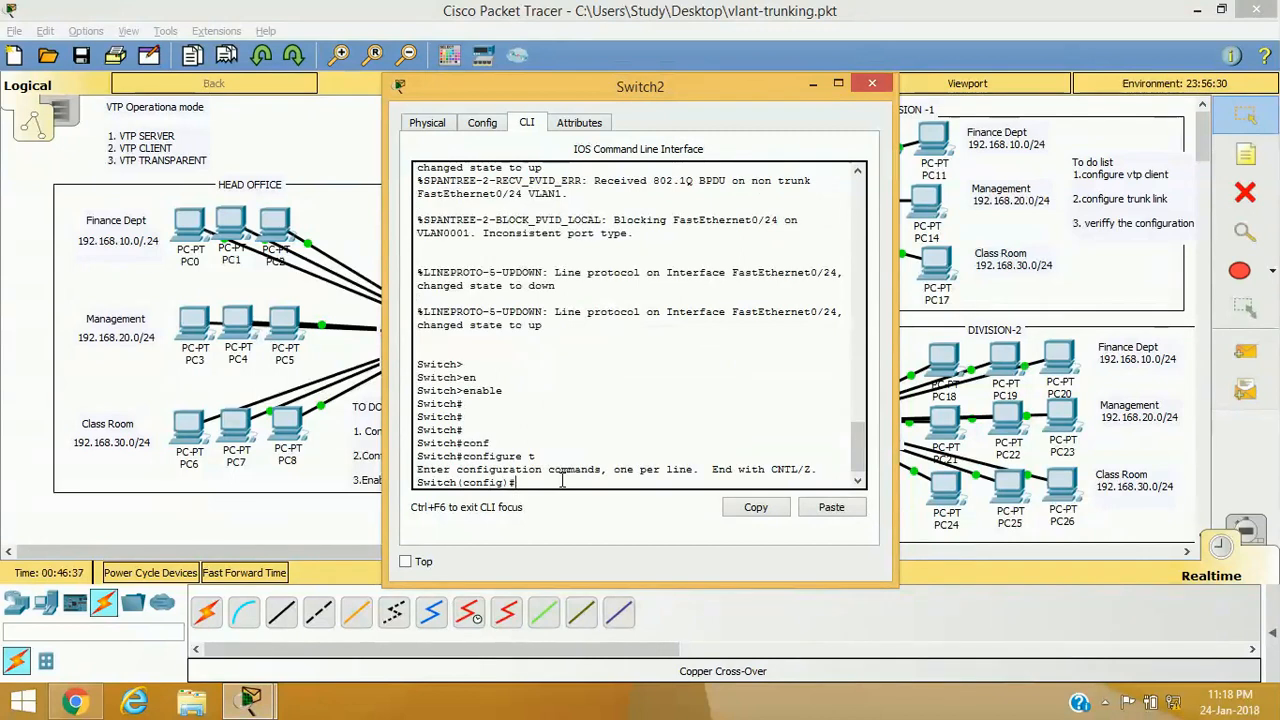
- Set the hostname of Switch2 to Client2
text(ho)
key(Tab)
text(Cl)
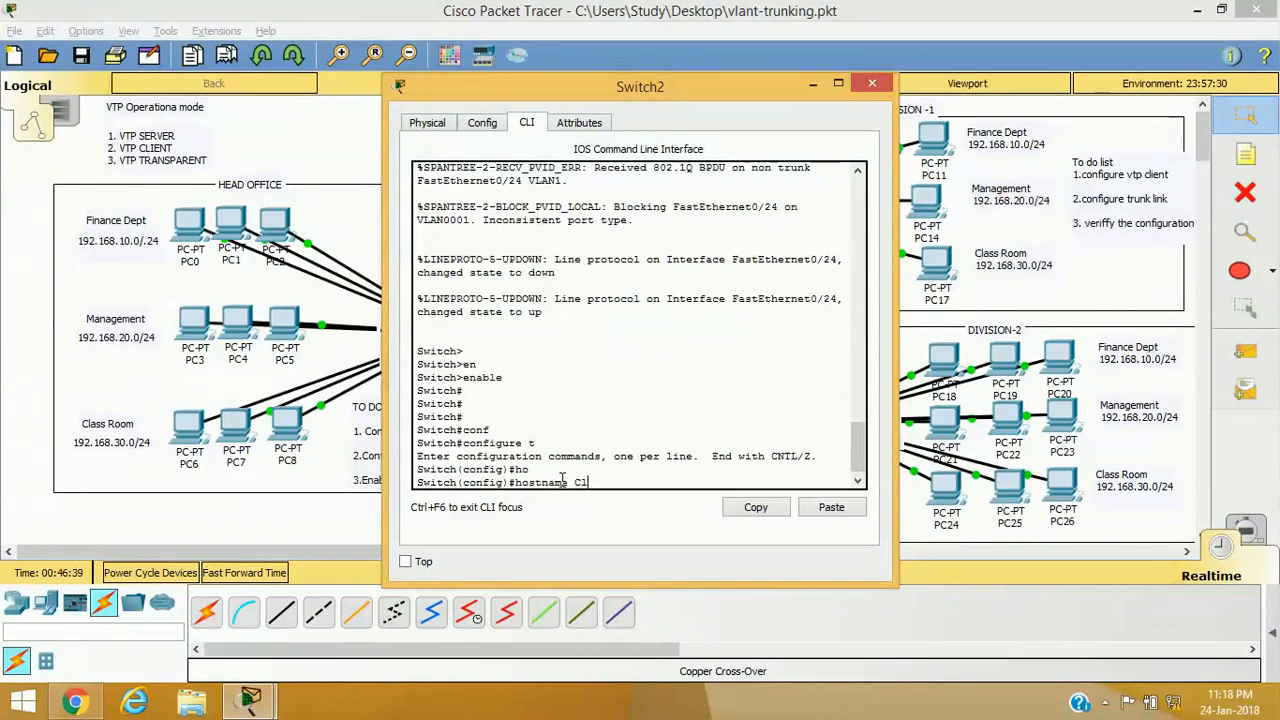
text(ient2)
key(Return)
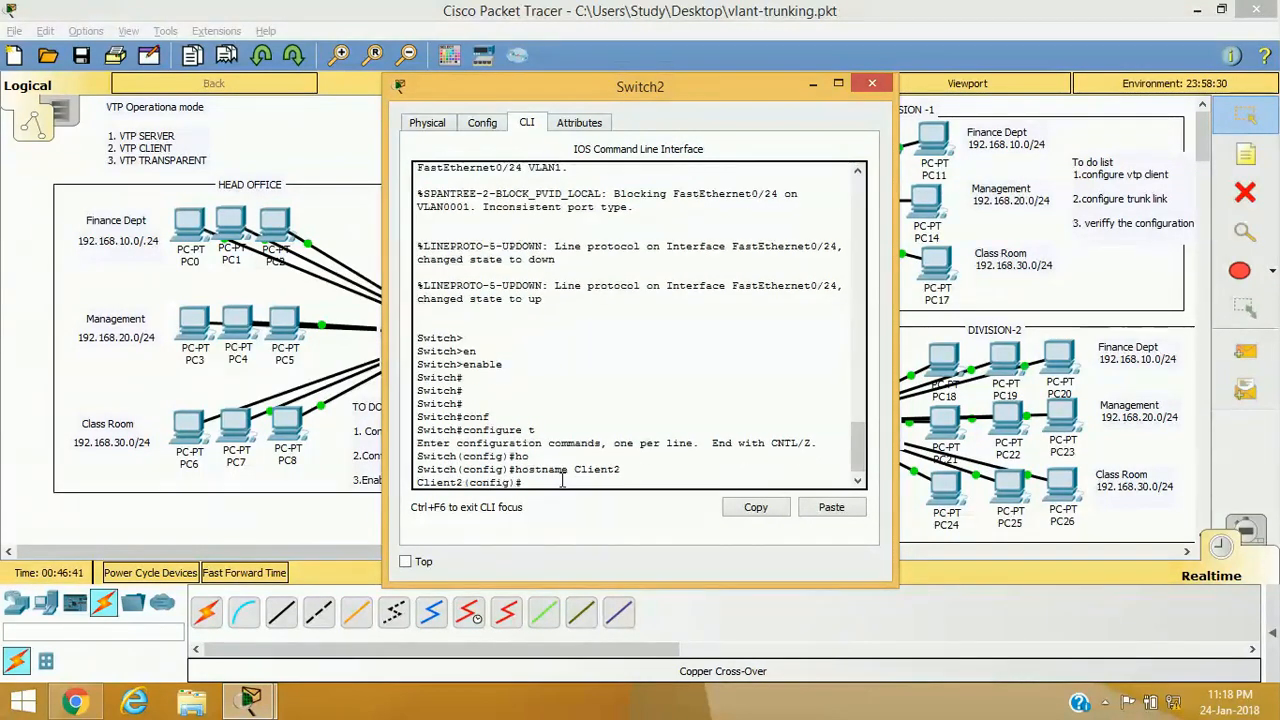
- Set Switch2 to VTP client mode with vtp mode client
text(vt)
key(Tab)
text(mo)
key(Tab)
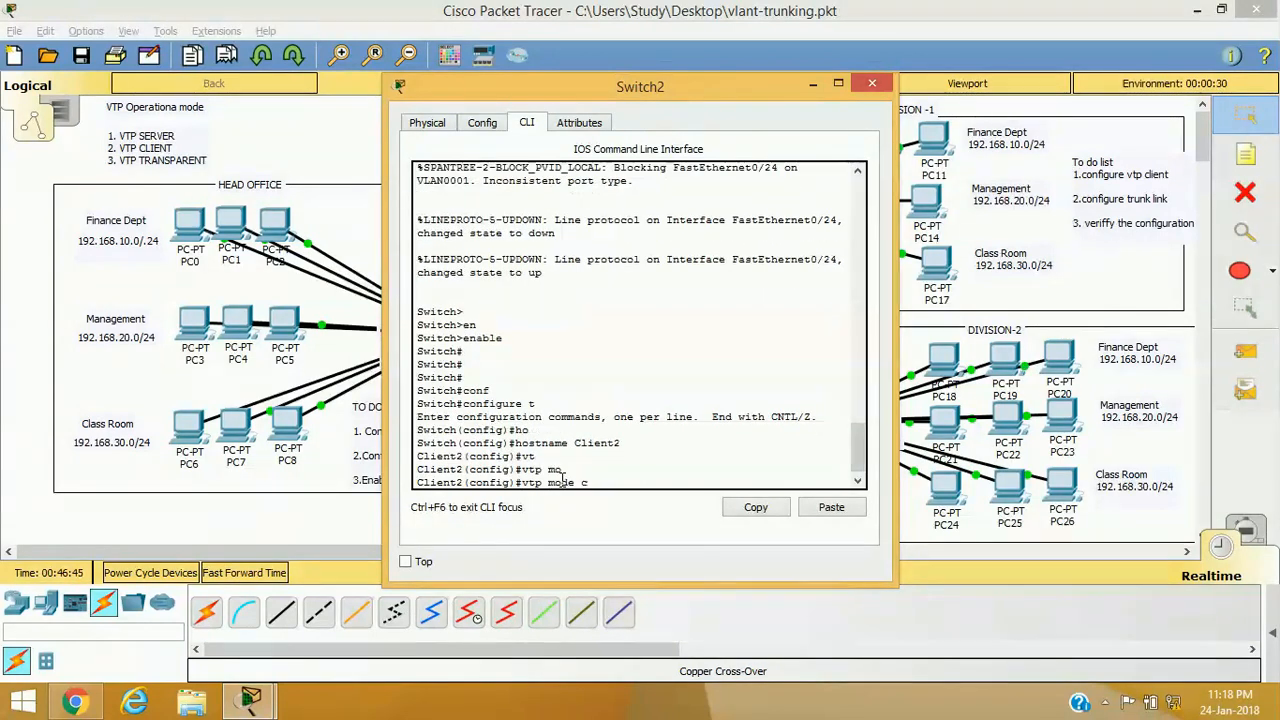
text(c)
key(Tab)
key(Return)
- Set Switch2's VTP domain to STUDY and exit global configuration mode
text(vtp)
key(Tab)
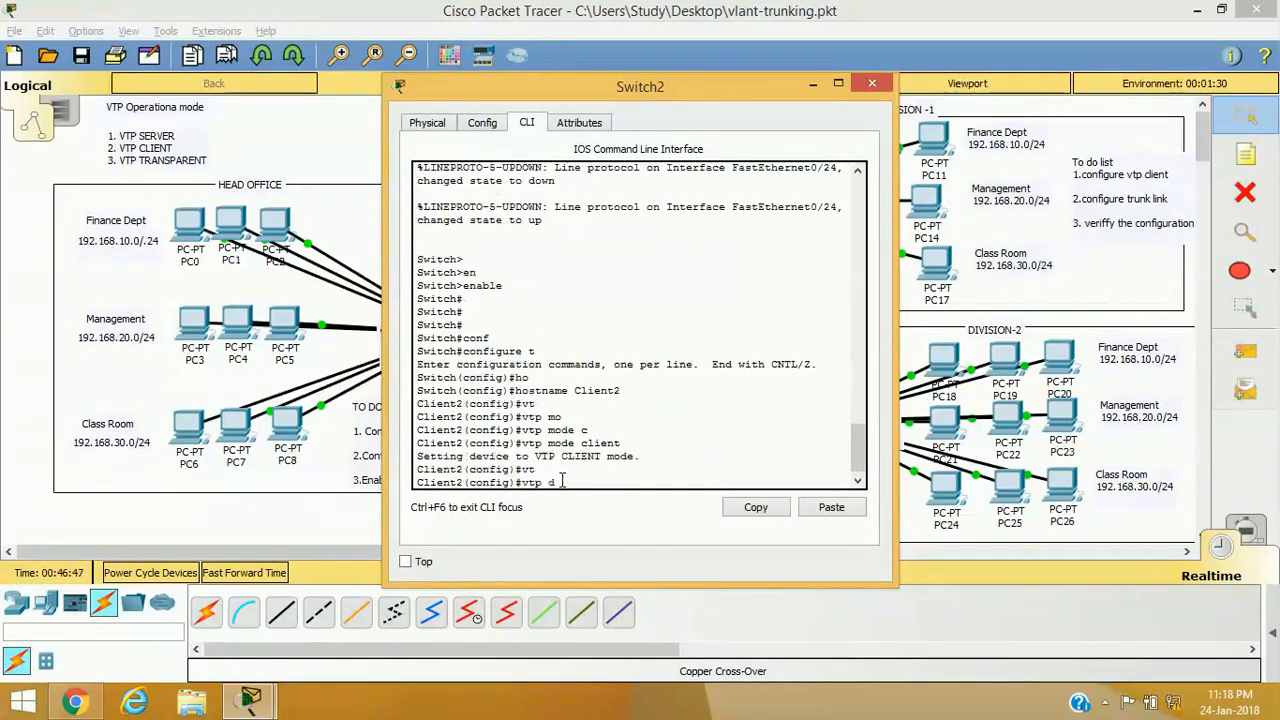
text(do)
key(Tab)
text(STUDY)
key(Return)
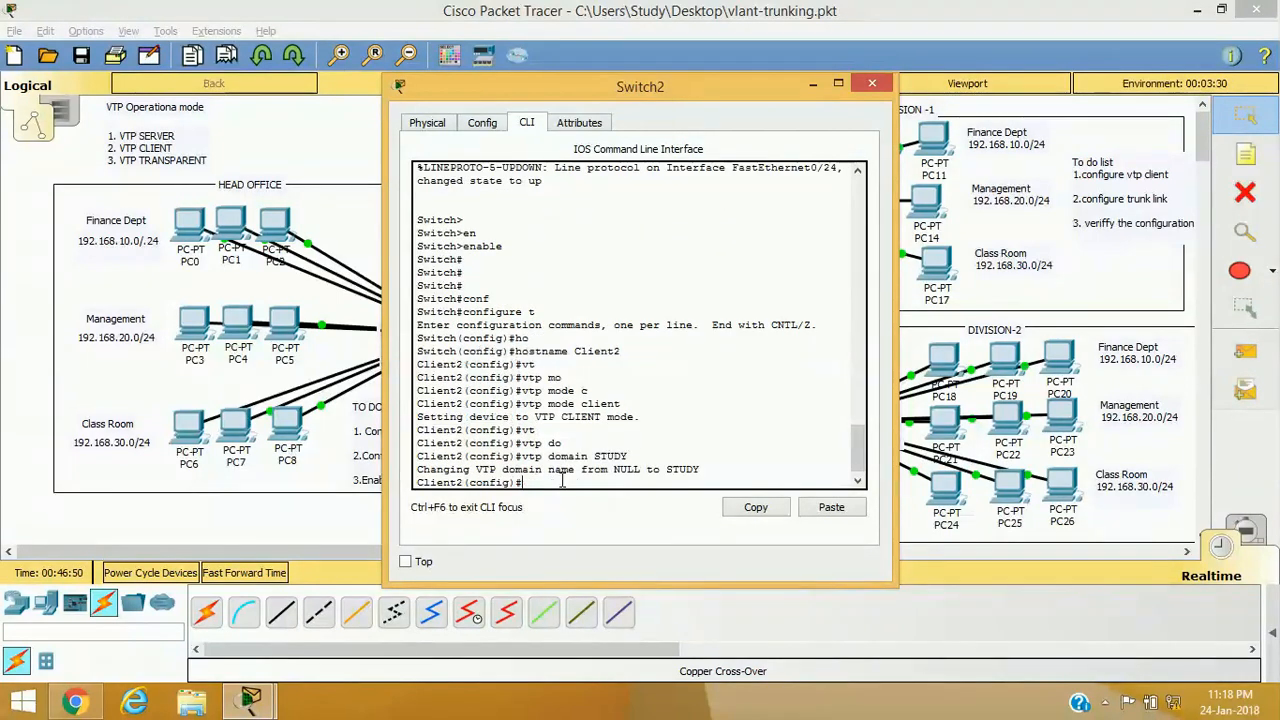
text(exit)
key(Return)
key(Return)
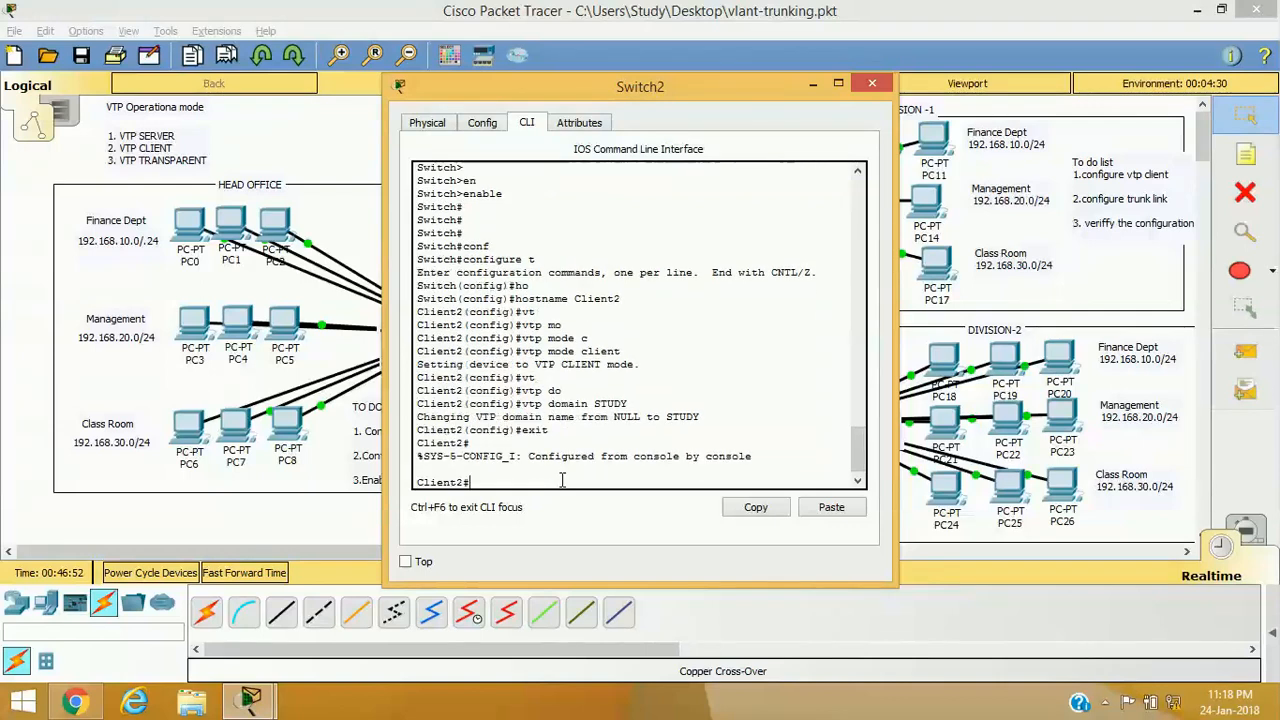
key(Return)
key(Return)
- Move the Switch2 window aside, check the port labels on the Switch3–Switch2 link and return to Switch2's command line
drag(728, 100, 469, 136)
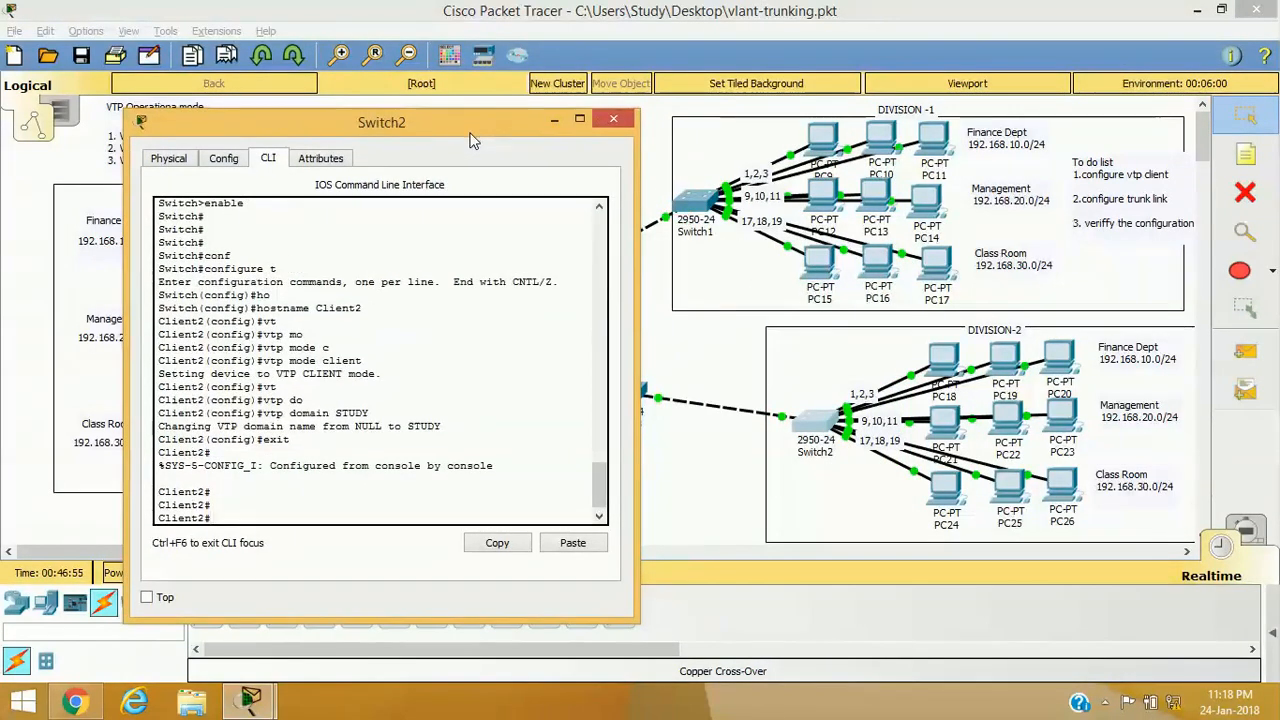
click(783, 420)
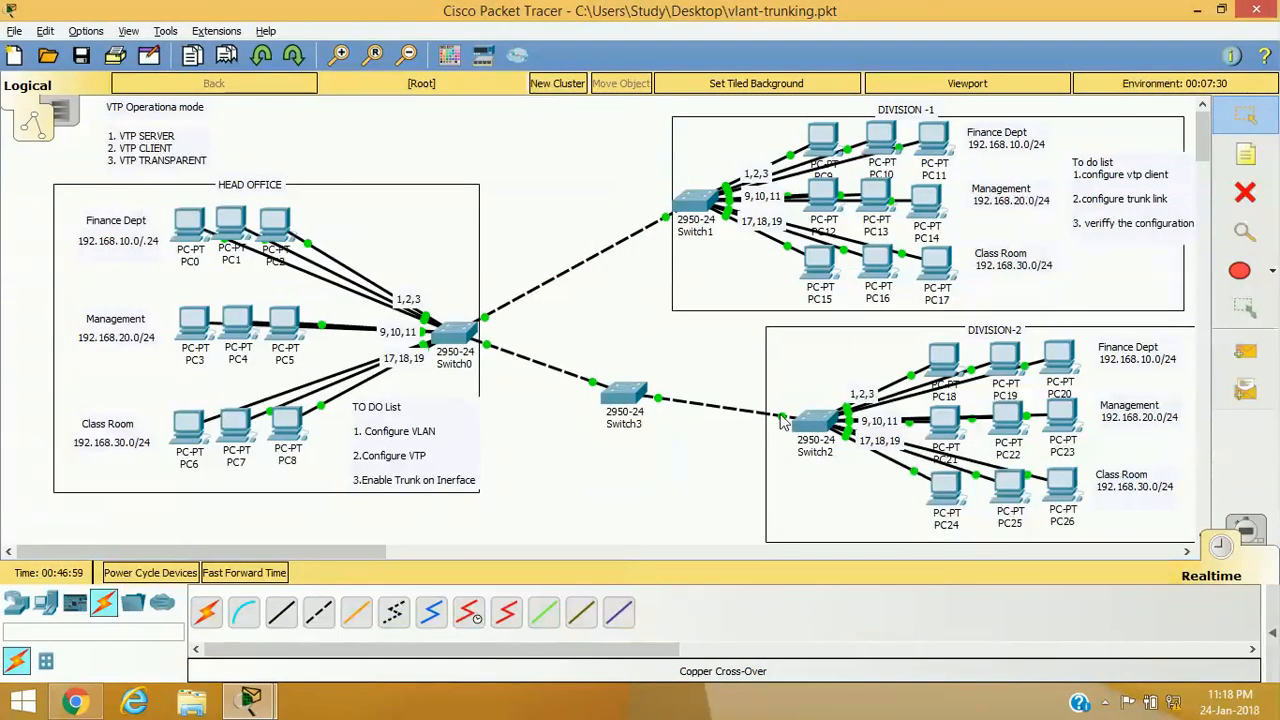
click(250, 700)
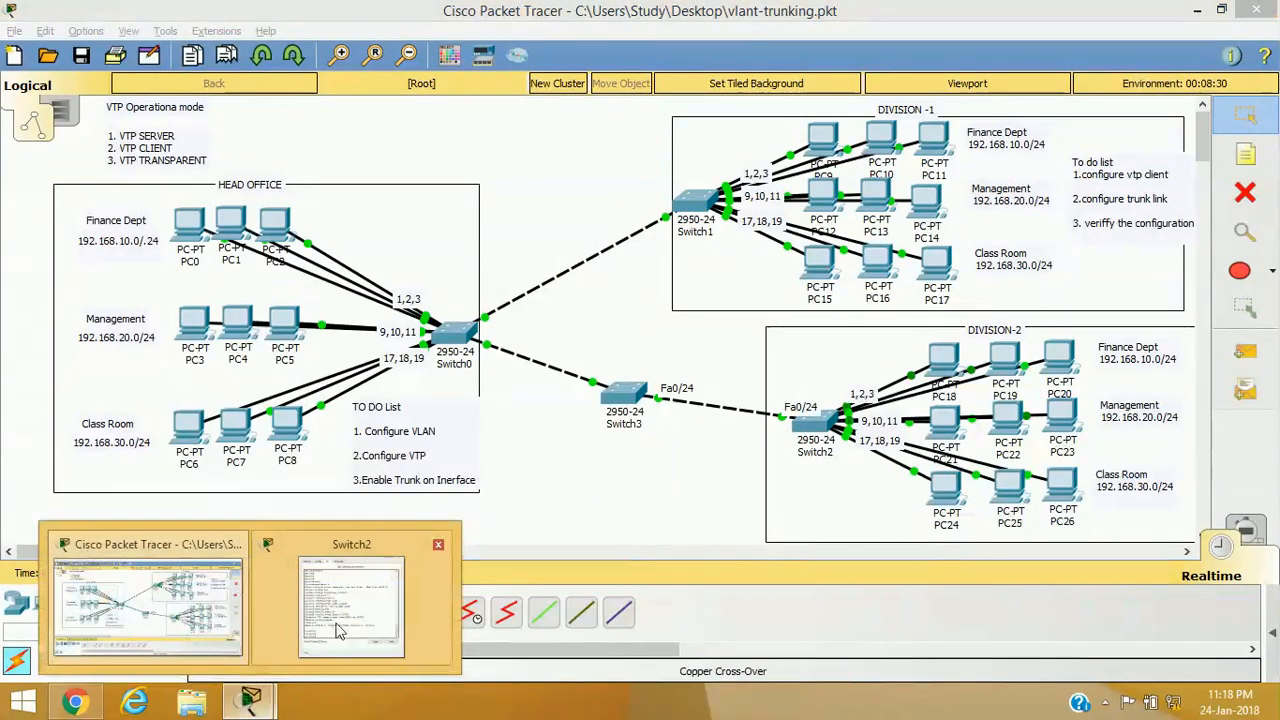
click(335, 635)
- Enter global configuration mode on Switch2 and select interface fastEthernet 0/24
text(in)
key(Tab)
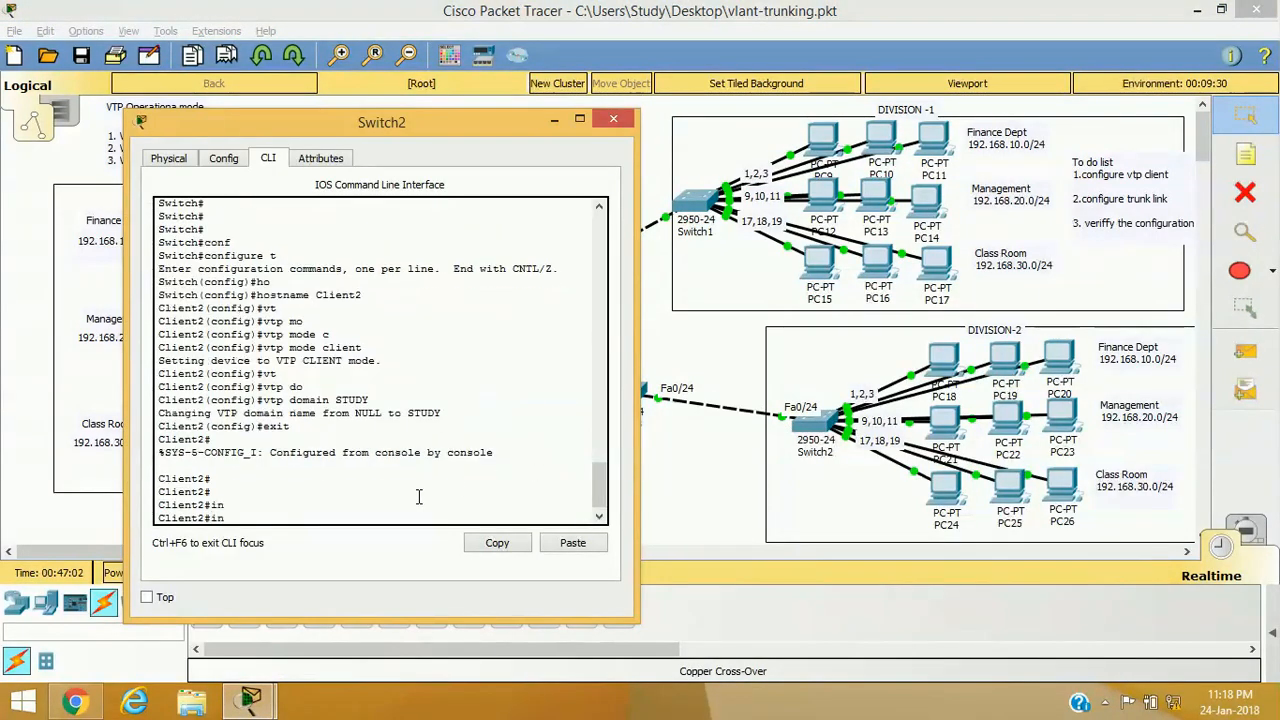
key(BackSpace)
text(conf)
key(Tab)
text(t)
key(Return)
text(in)
key(Tab)
text(f)
key(Tab)
text(0/)
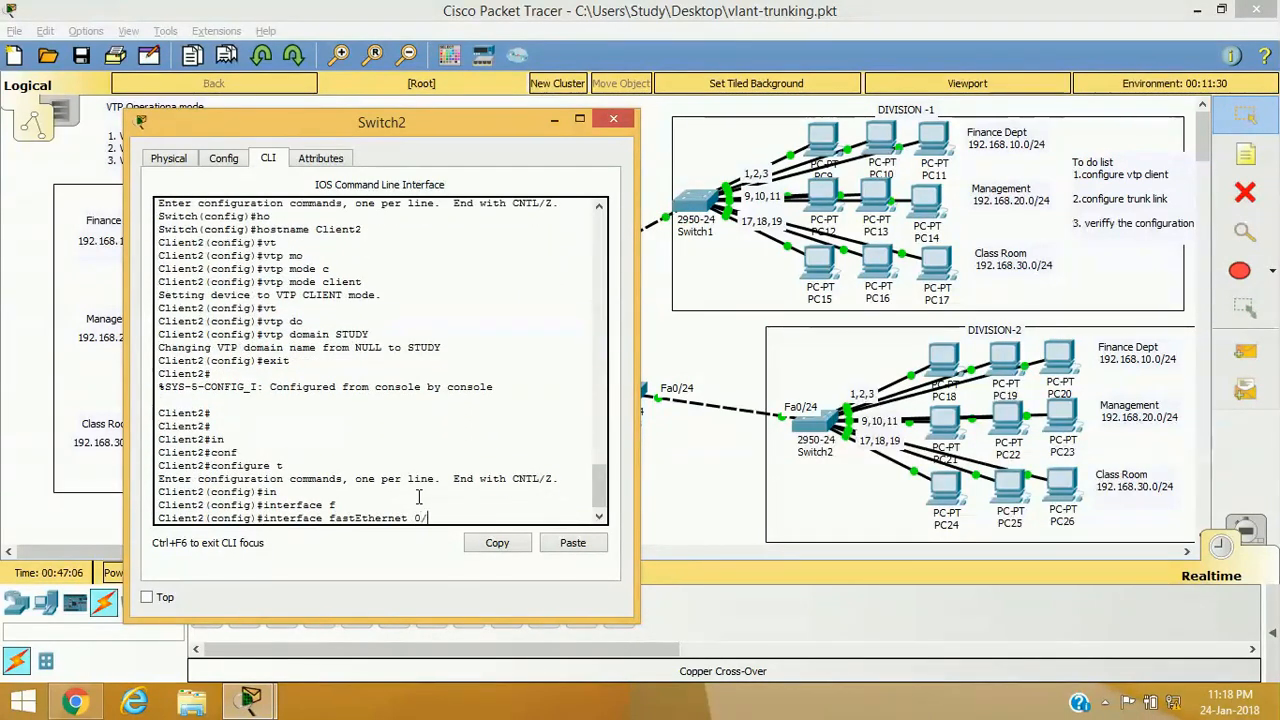
text(24)
key(Return)
- Set Switch2's fastEthernet 0/24 to trunk mode with switchport mode trunk and exit to privileged mode
text(w)
key(Tab)
key(BackSpace)
text(sw)
key(Tab)
text(mo)
key(Tab)
text(t)
key(Tab)
key(Return)
text(exit)
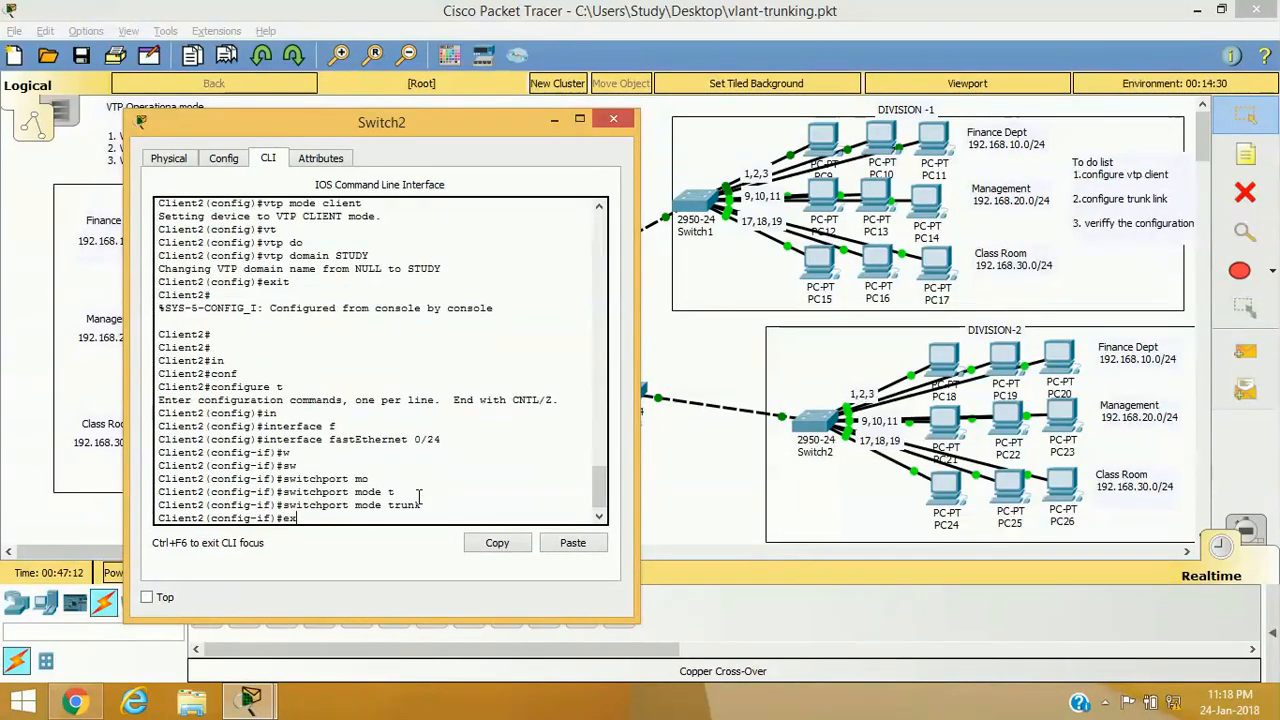
key(Return)
text(exit)
key(Return)
key(Return)
- Display Switch2's VTP status with show vtp status and check its operating mode and domain name
text(sh)
key(Tab)
text(vt)
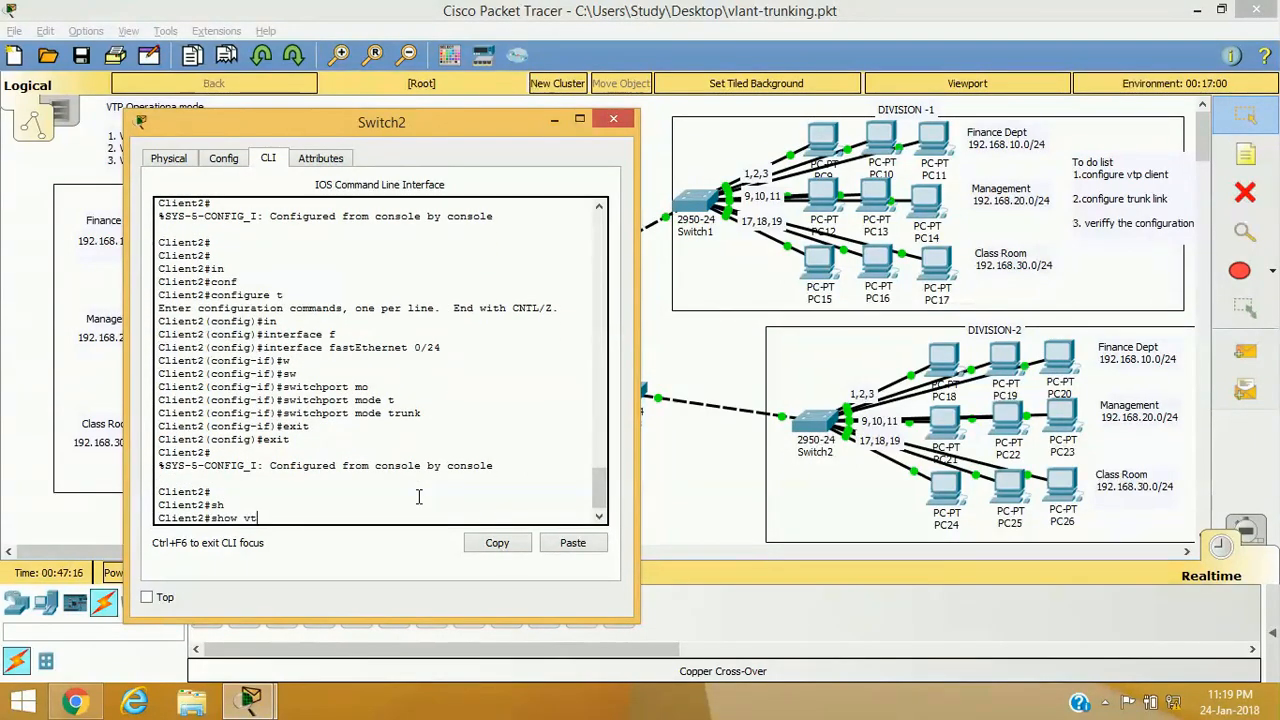
key(Tab)
text(st)
key(Tab)
key(Return)
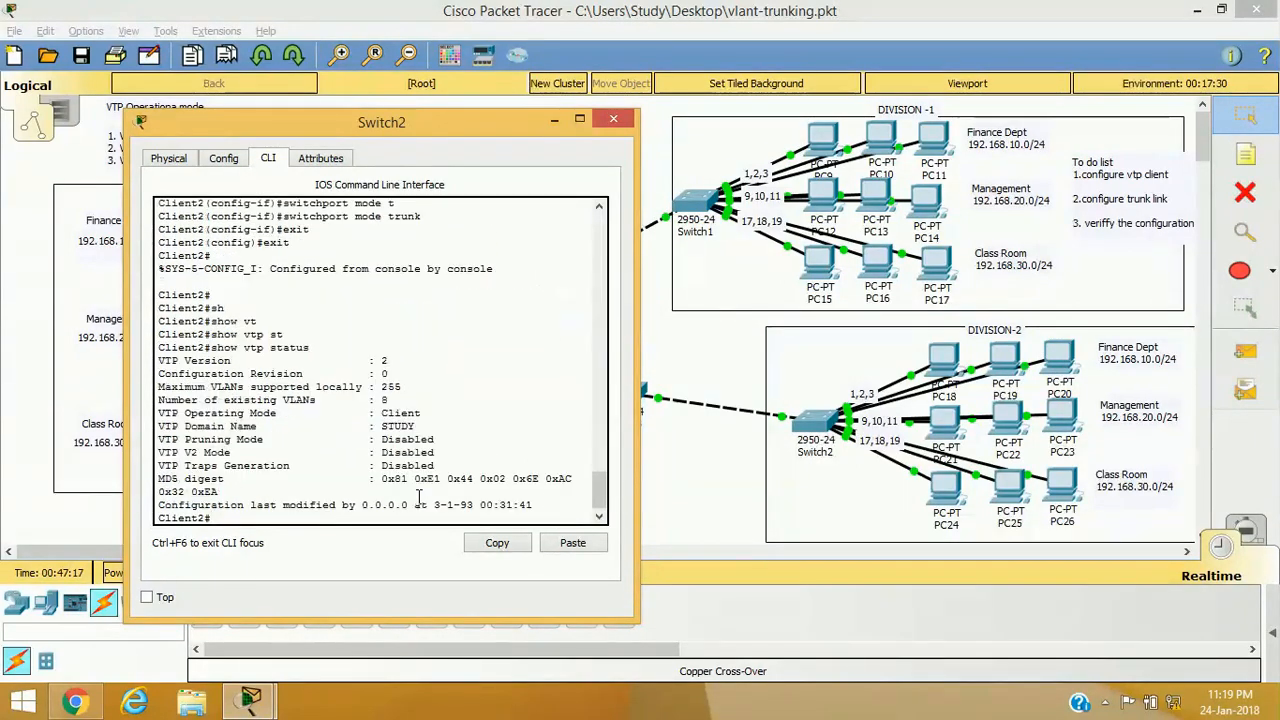
drag(421, 413, 321, 412)
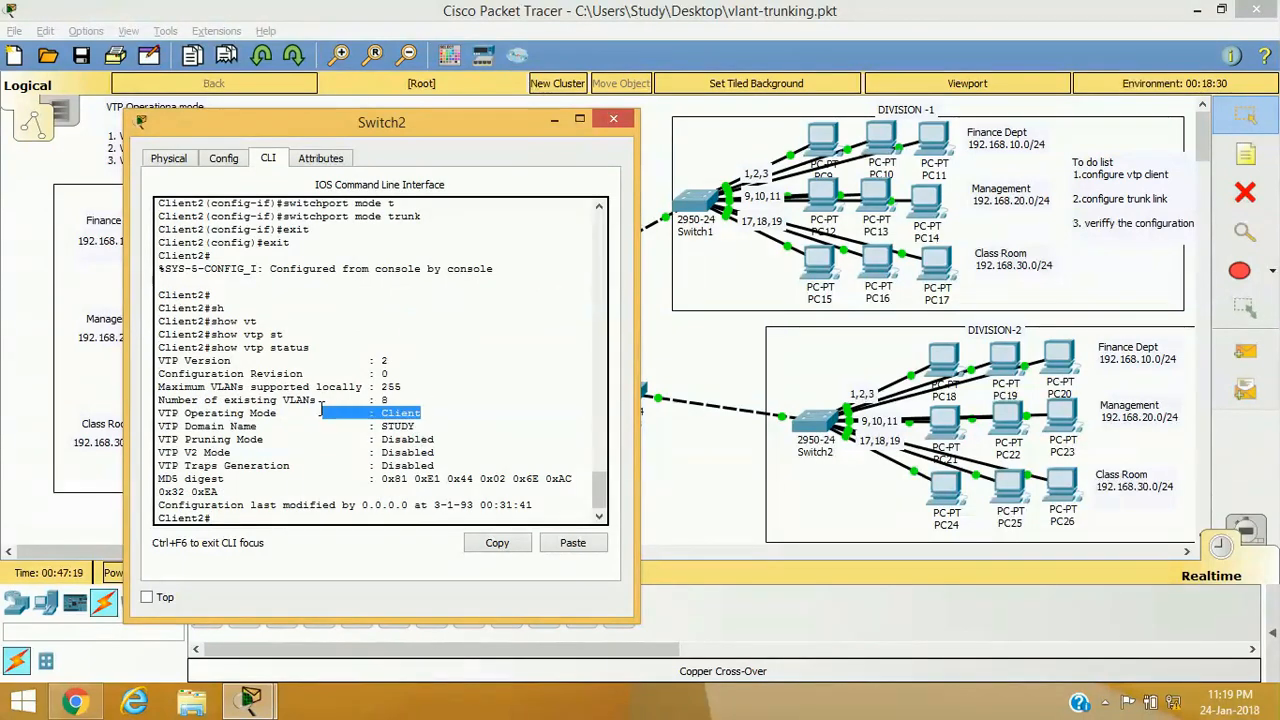
triple_click(328, 420)
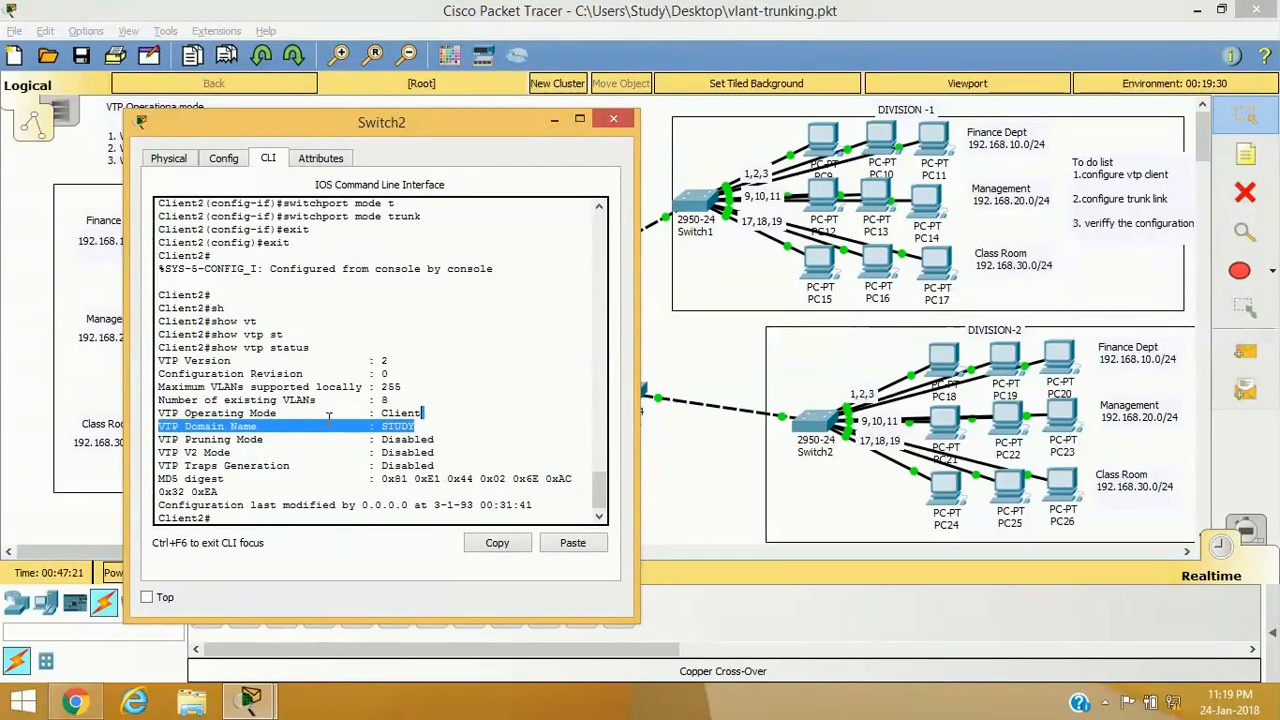
- List the VLANs on Switch2 with show vlan brief
key(Return)
key(Return)
key(Return)
text(sh)
key(Tab)
text(vl)
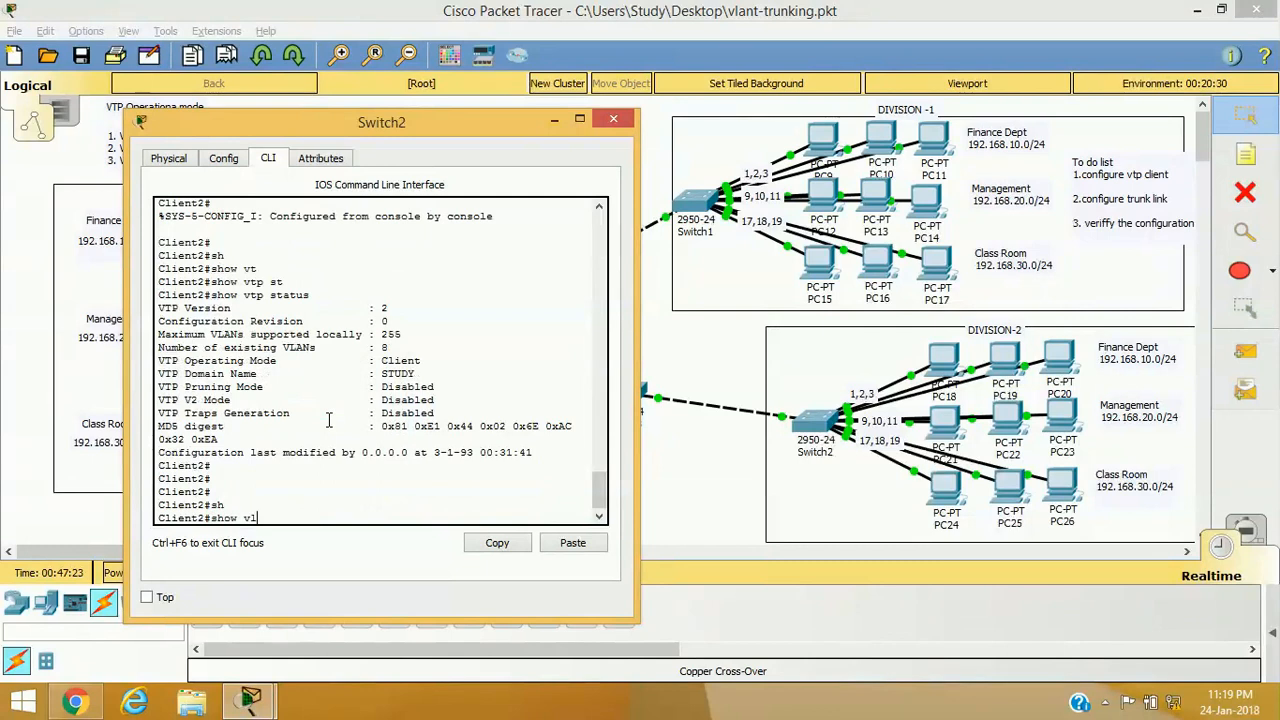
key(Tab)
text(br)
key(Tab)
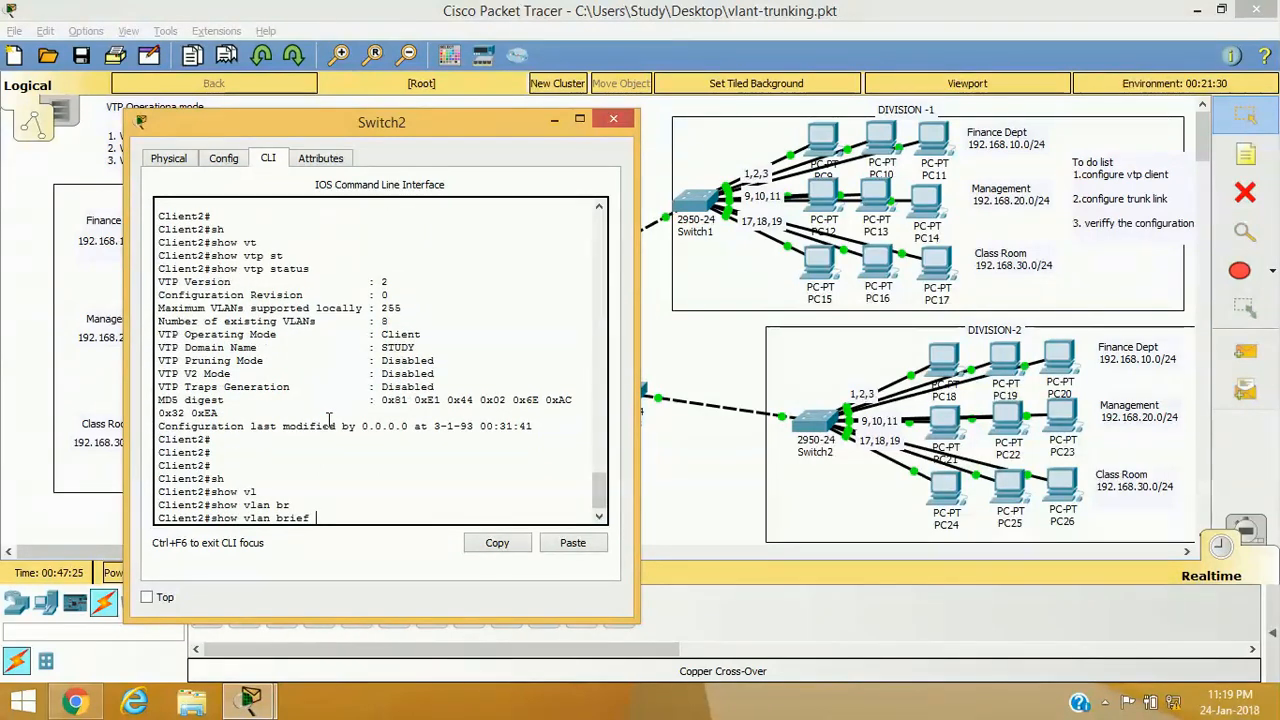
key(Return)
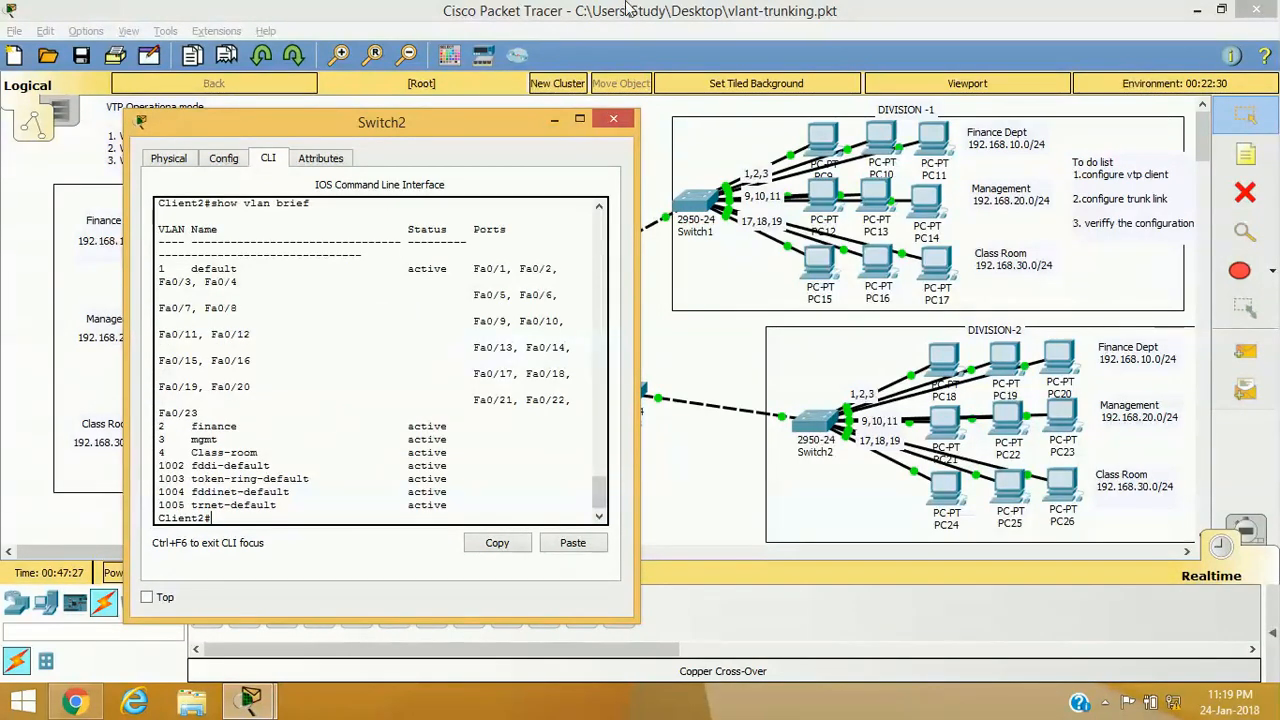
- Enlarge the Switch2 window to examine the finance, mgmt and Class-room VLAN entries, and return to the network topology
click(579, 119)
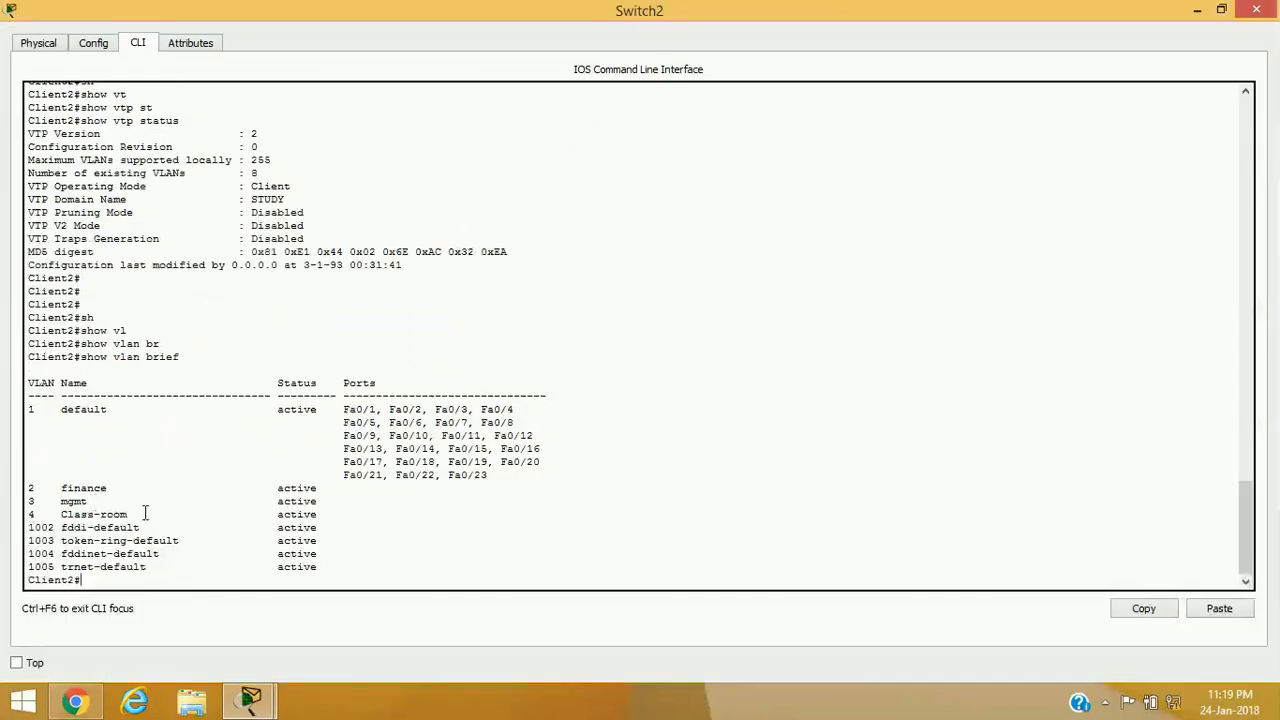
drag(124, 516, 3, 486)
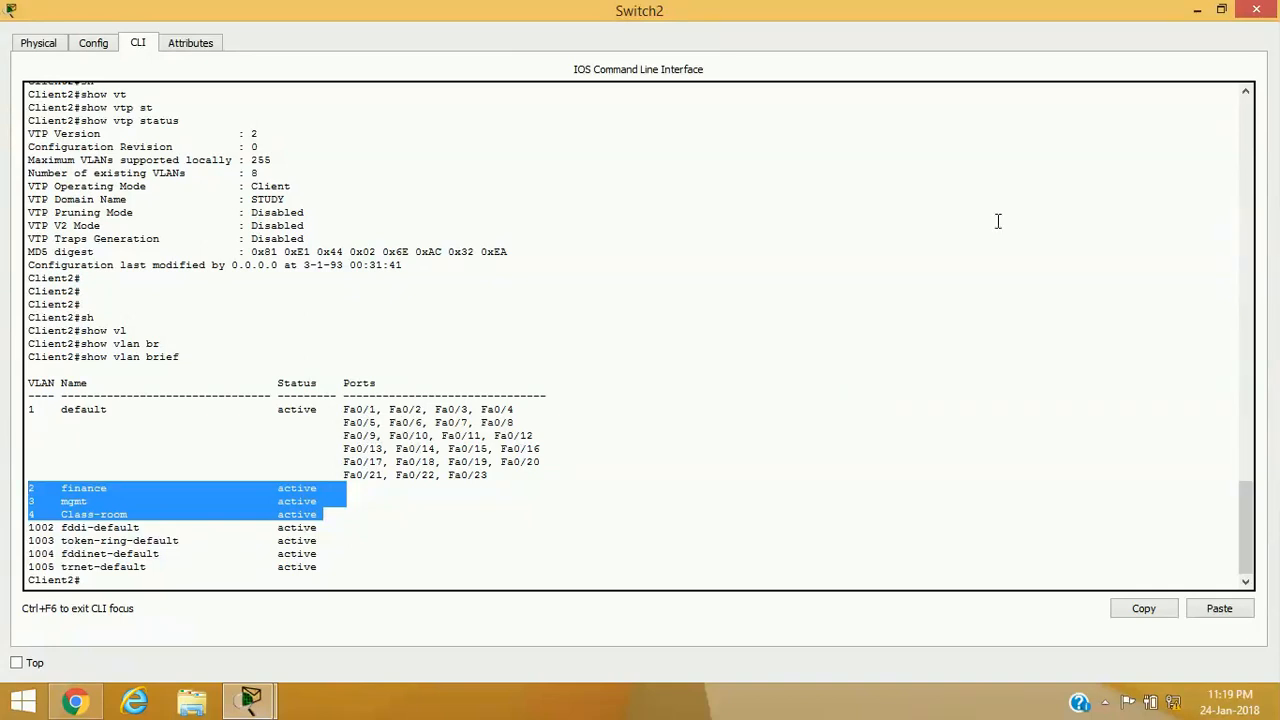
click(1226, 14)
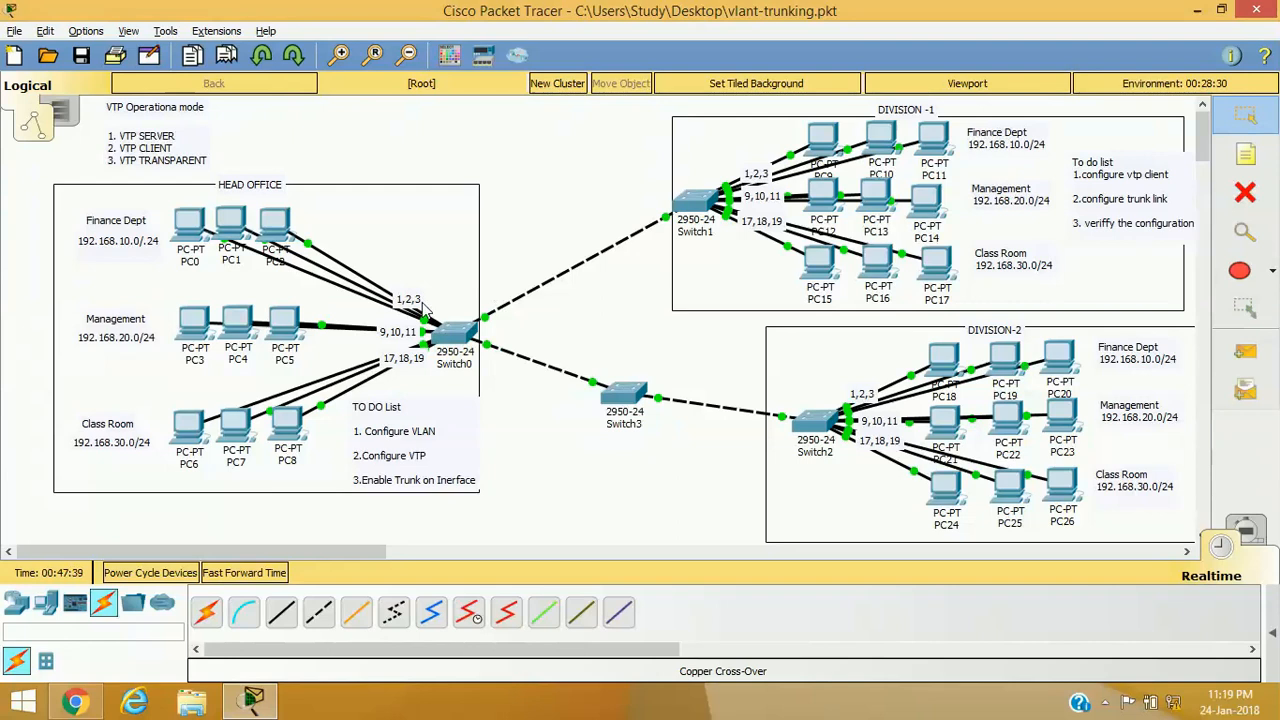
- Open Switch3's command line, leave configuration mode, list its VLANs with show vlan brief and close the window
click(624, 395)
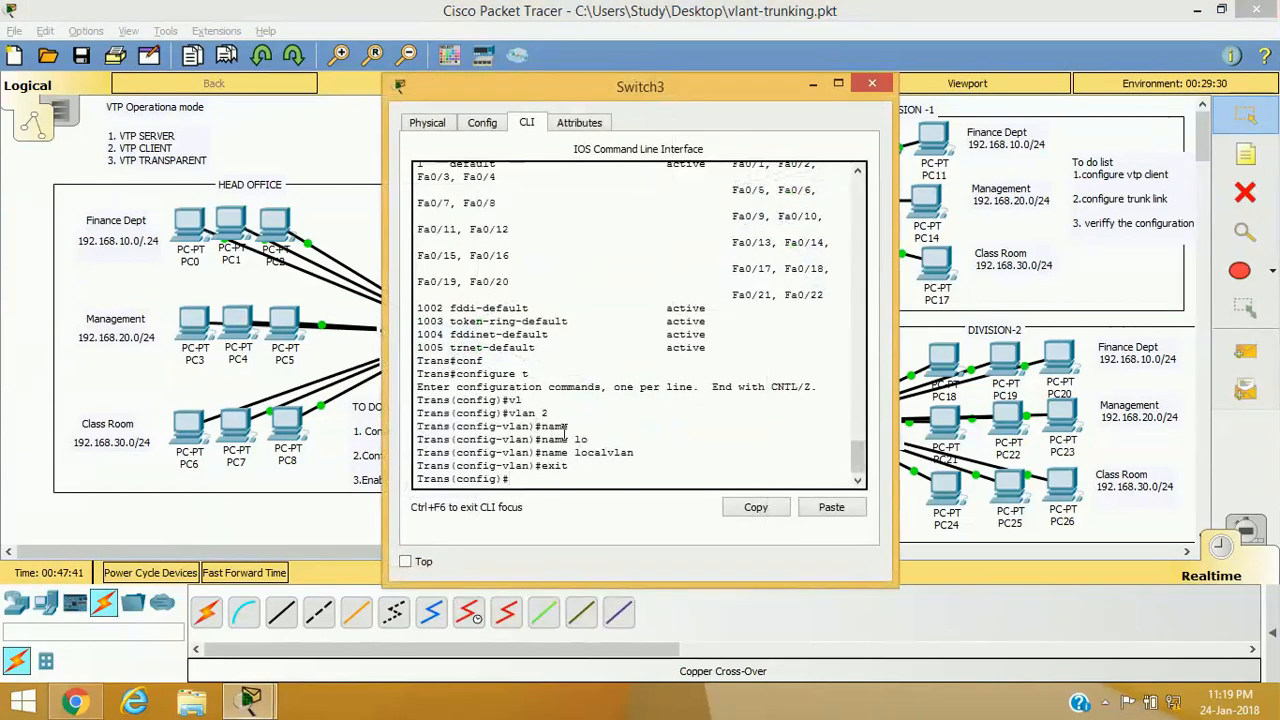
key(Return)
key(Return)
key(Return)
key(Return)
text(sh)
key(Tab)
text(vl)
key(Tab)
text(br)
key(Tab)
key(Return)
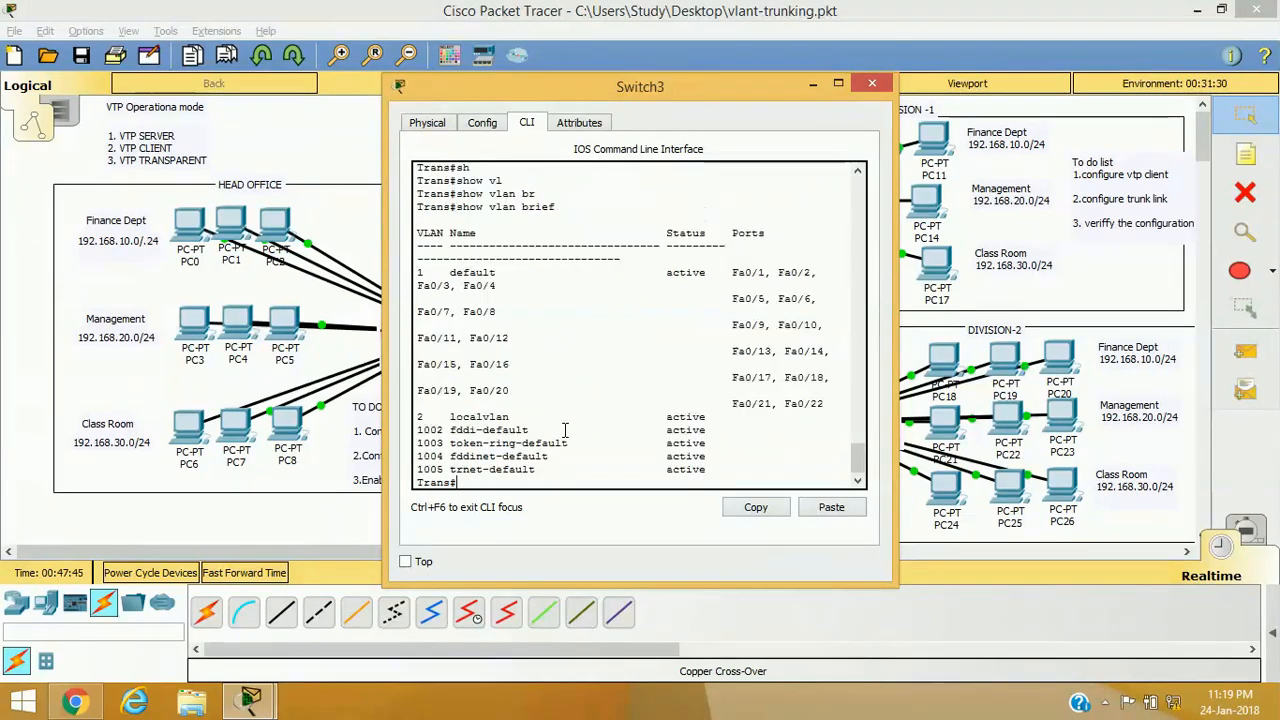
click(870, 86)
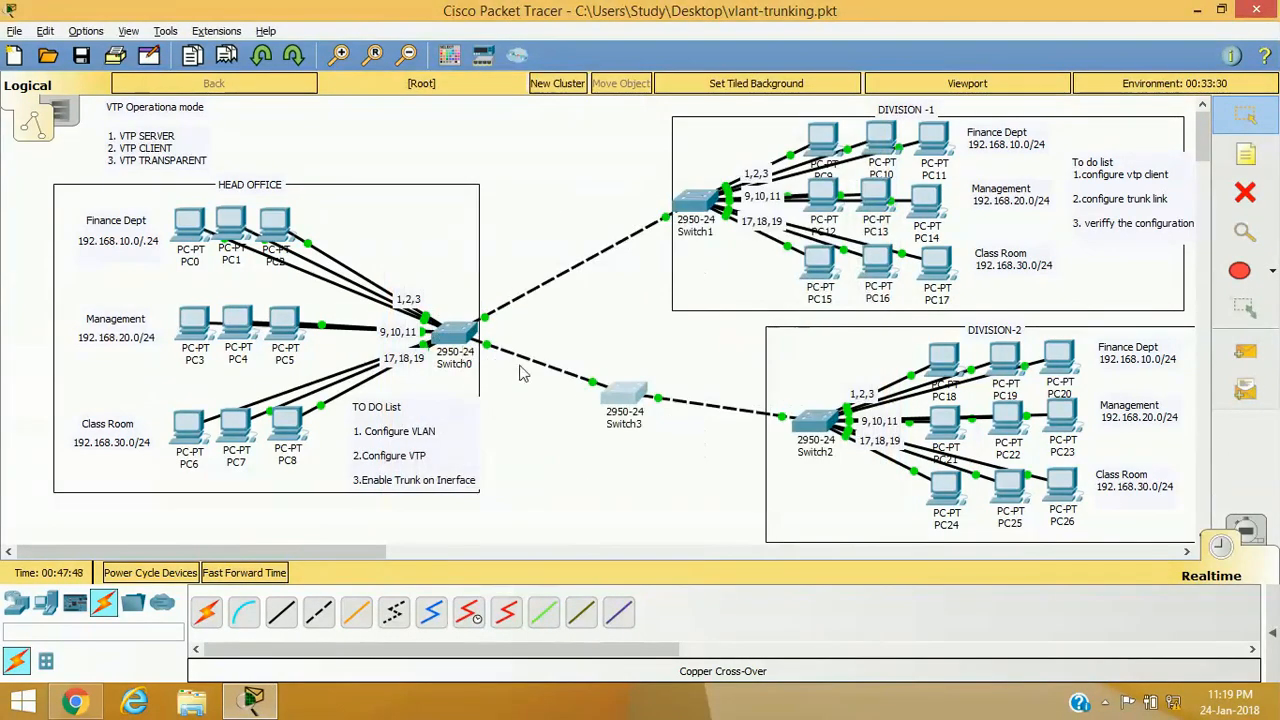